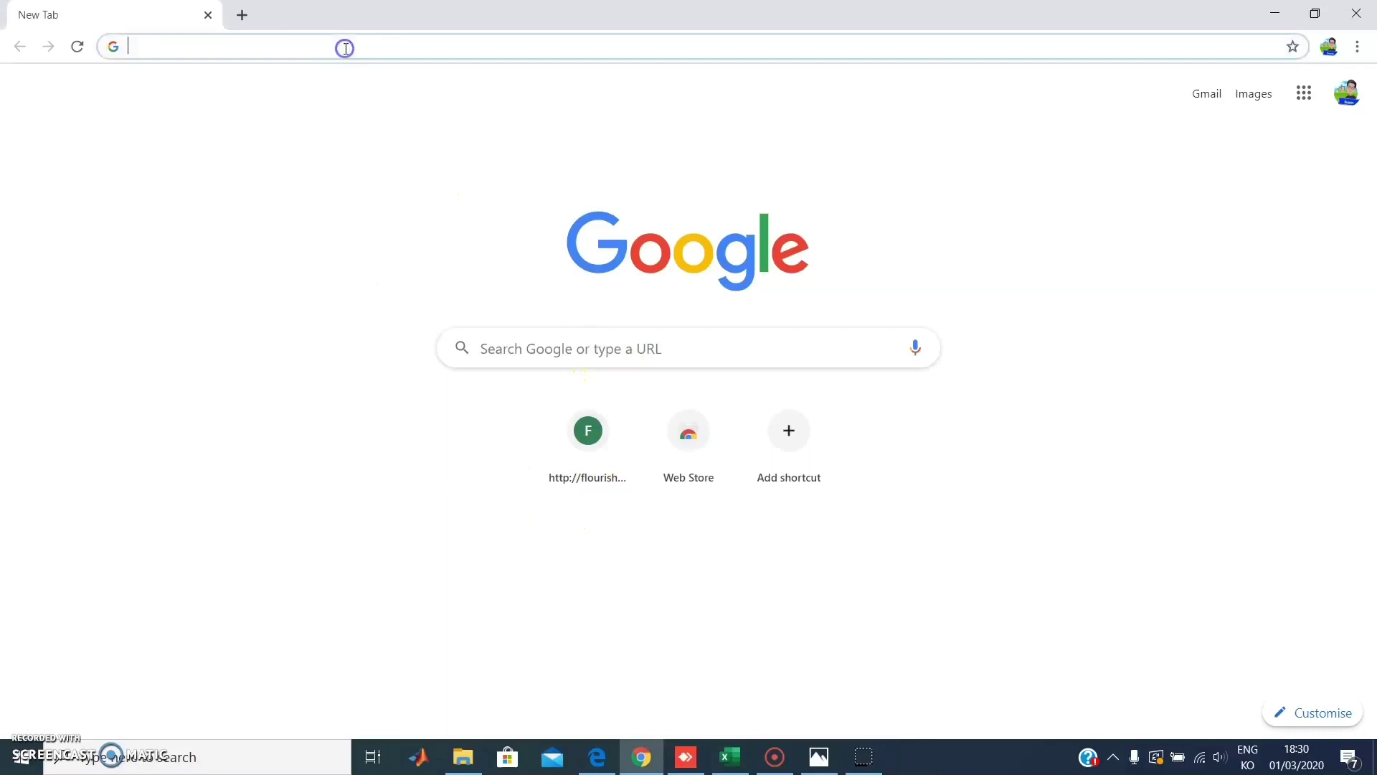
type("fl")
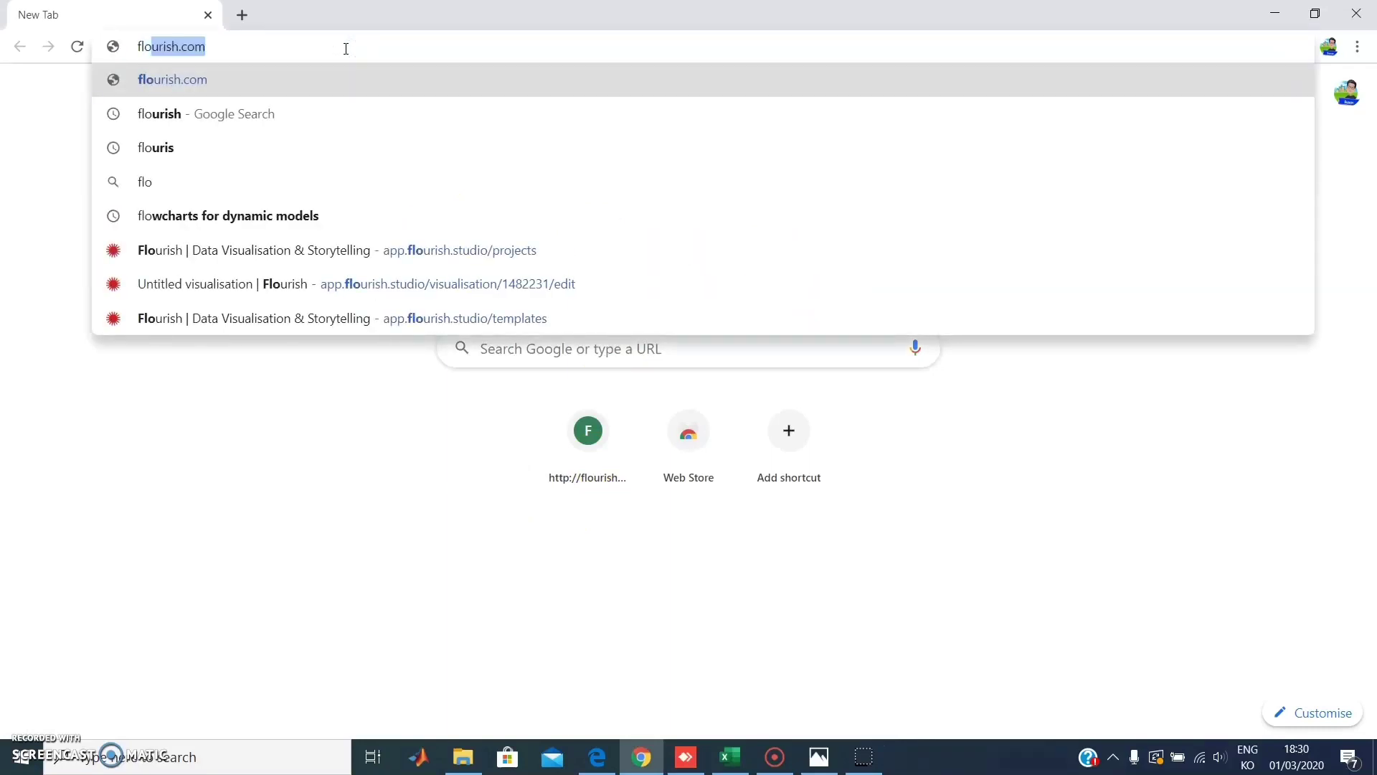
type("ourish")
key("Return")
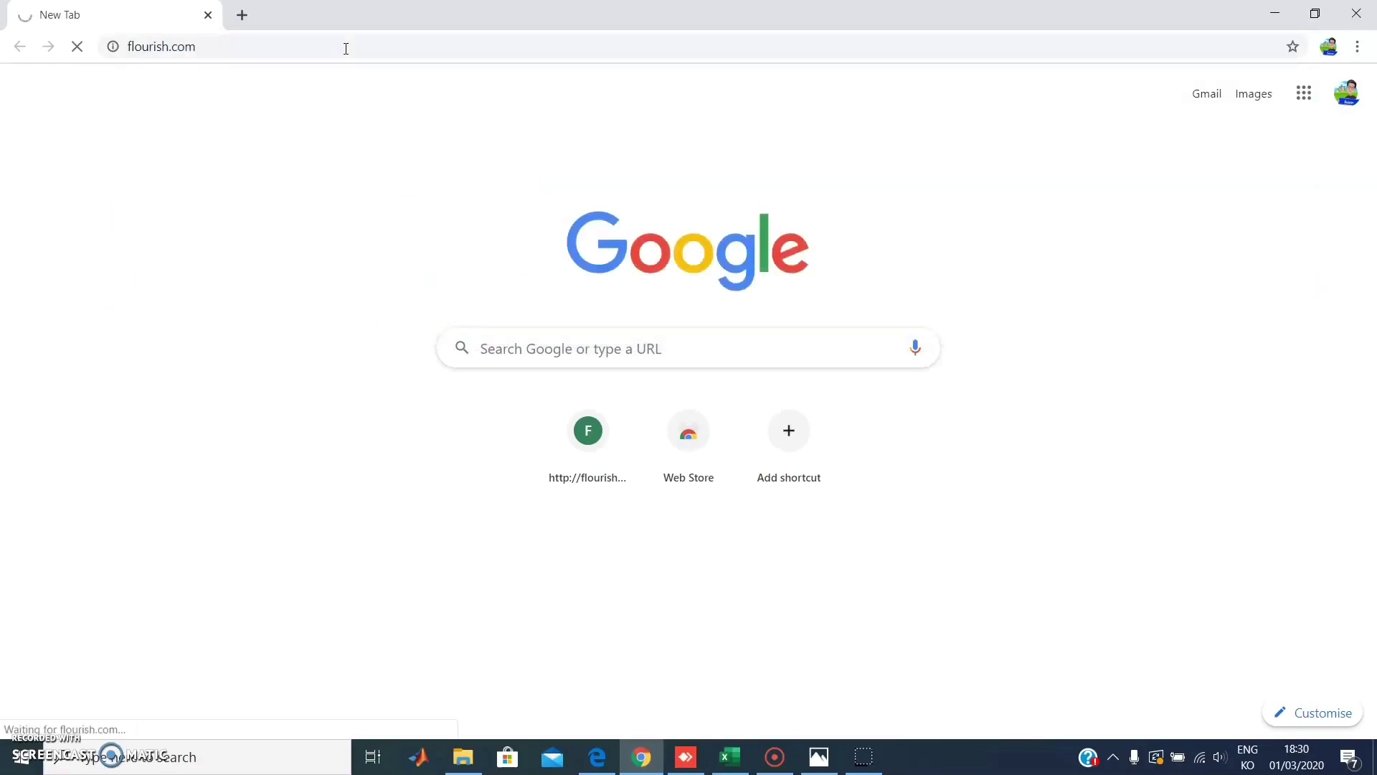
Search Google for "flourish" and open the flourish.studio website
left_click(346, 47)
type("flou")
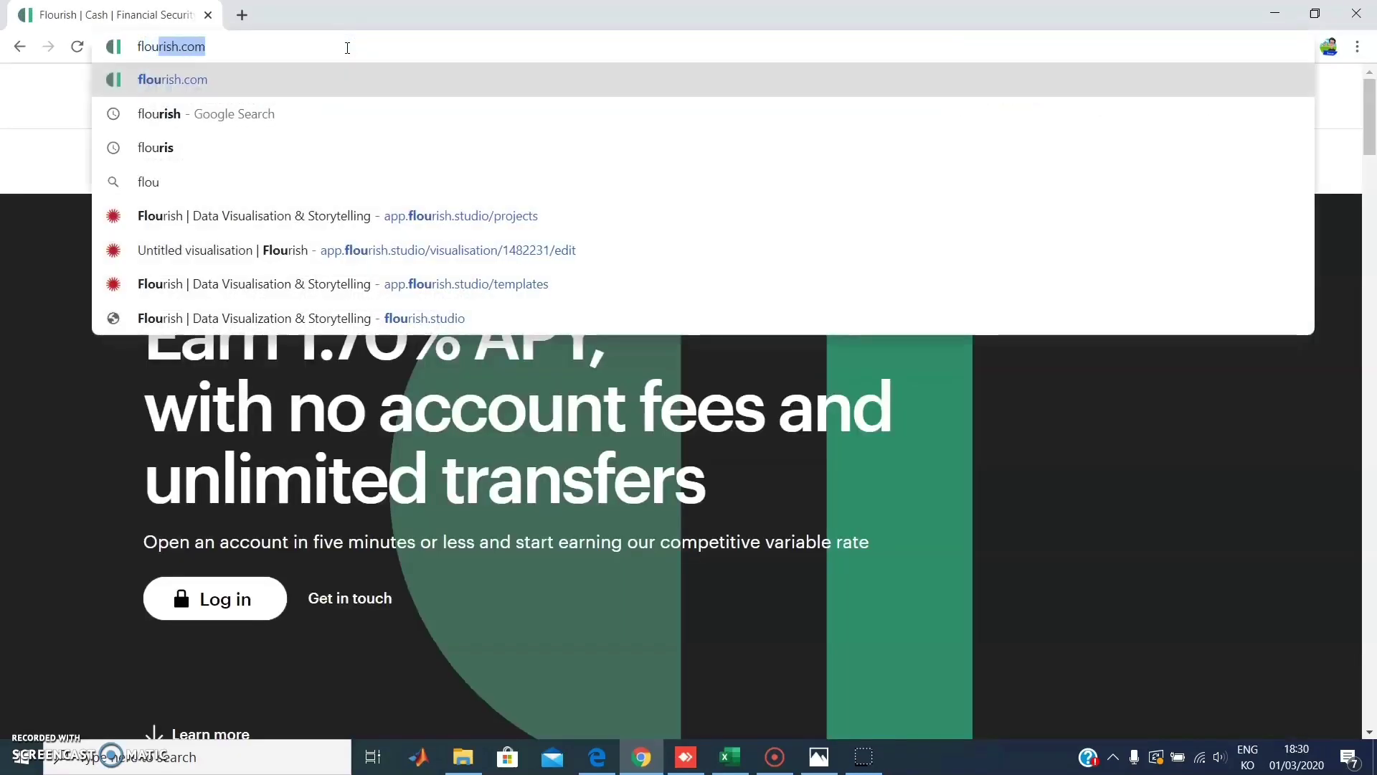
type("rish")
key("Delete")
key("Return")
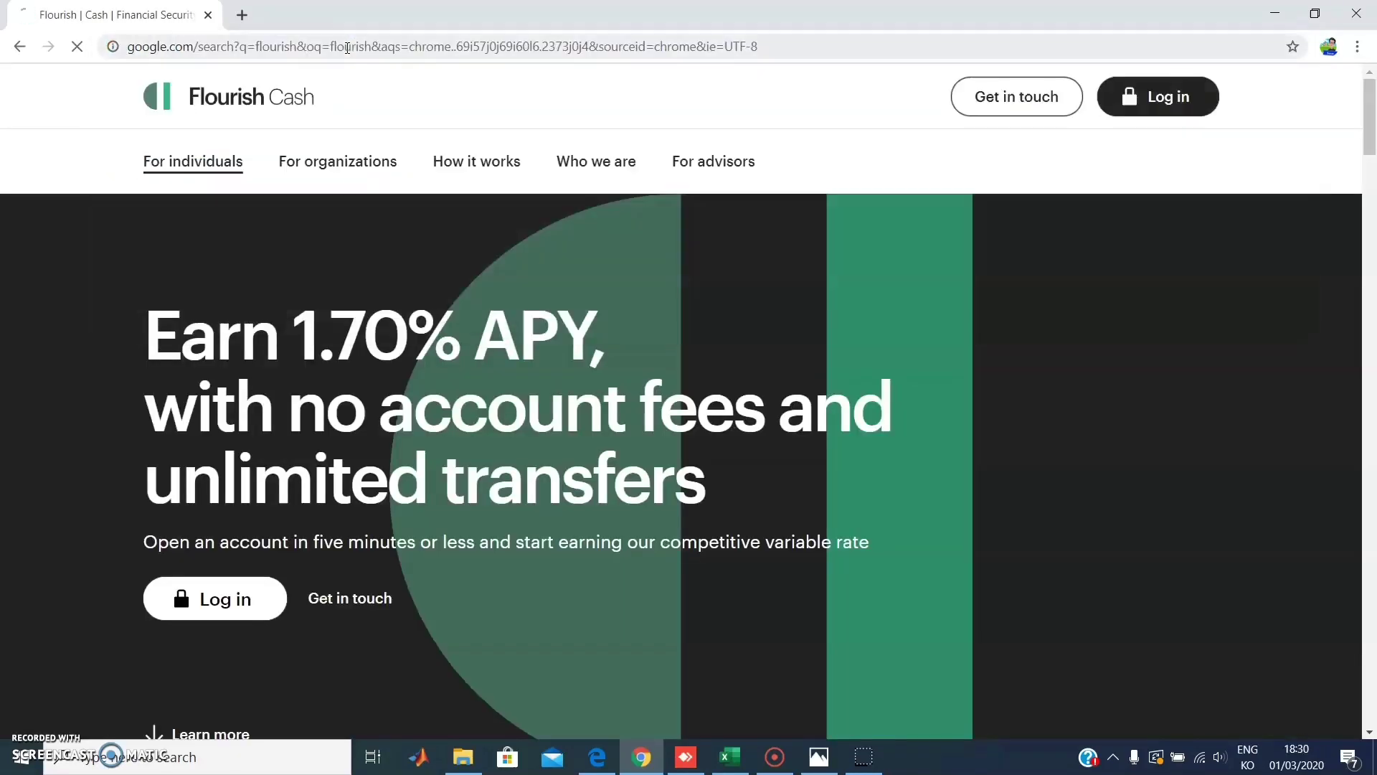
scroll(780, 291, "down", 2)
scroll(780, 291, "down", 4)
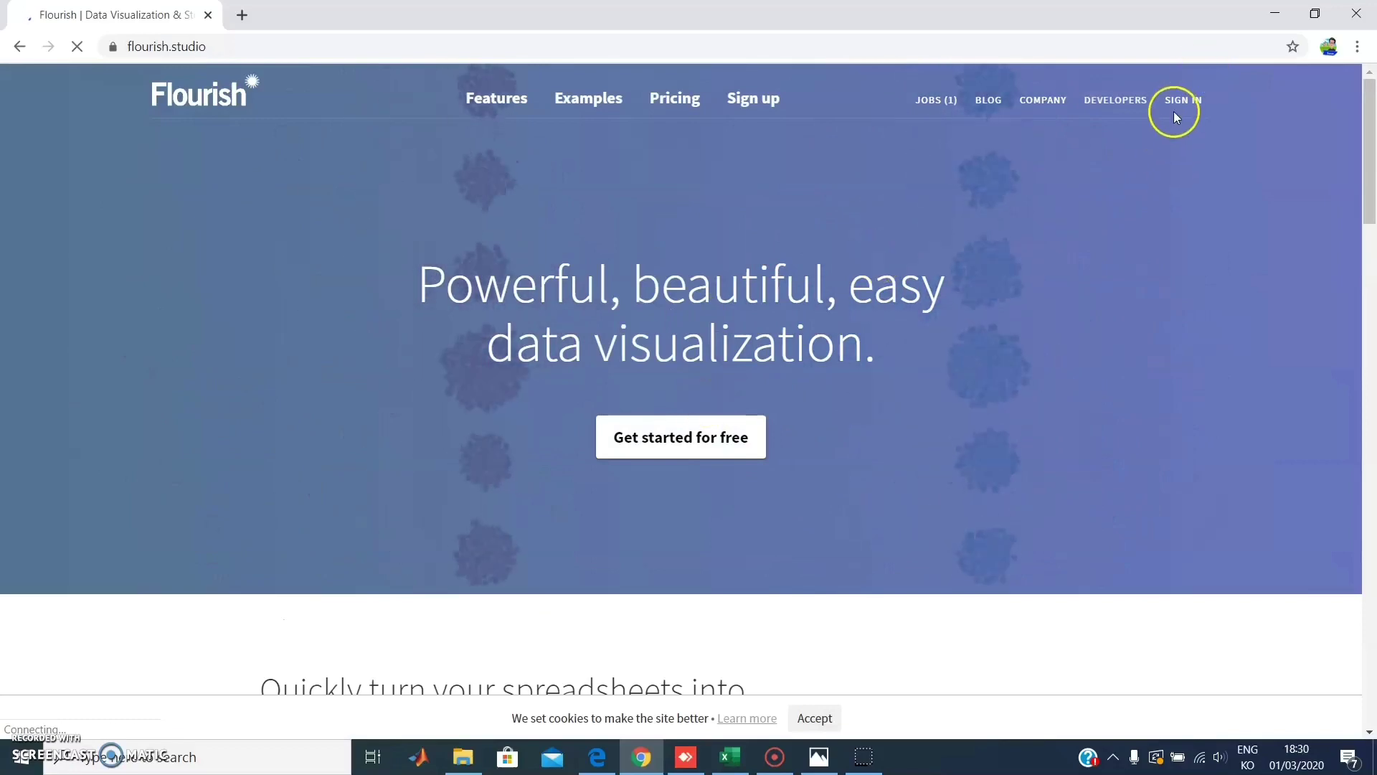
Sign in to Flourish and start creating a new visualisation
left_click(1184, 104)
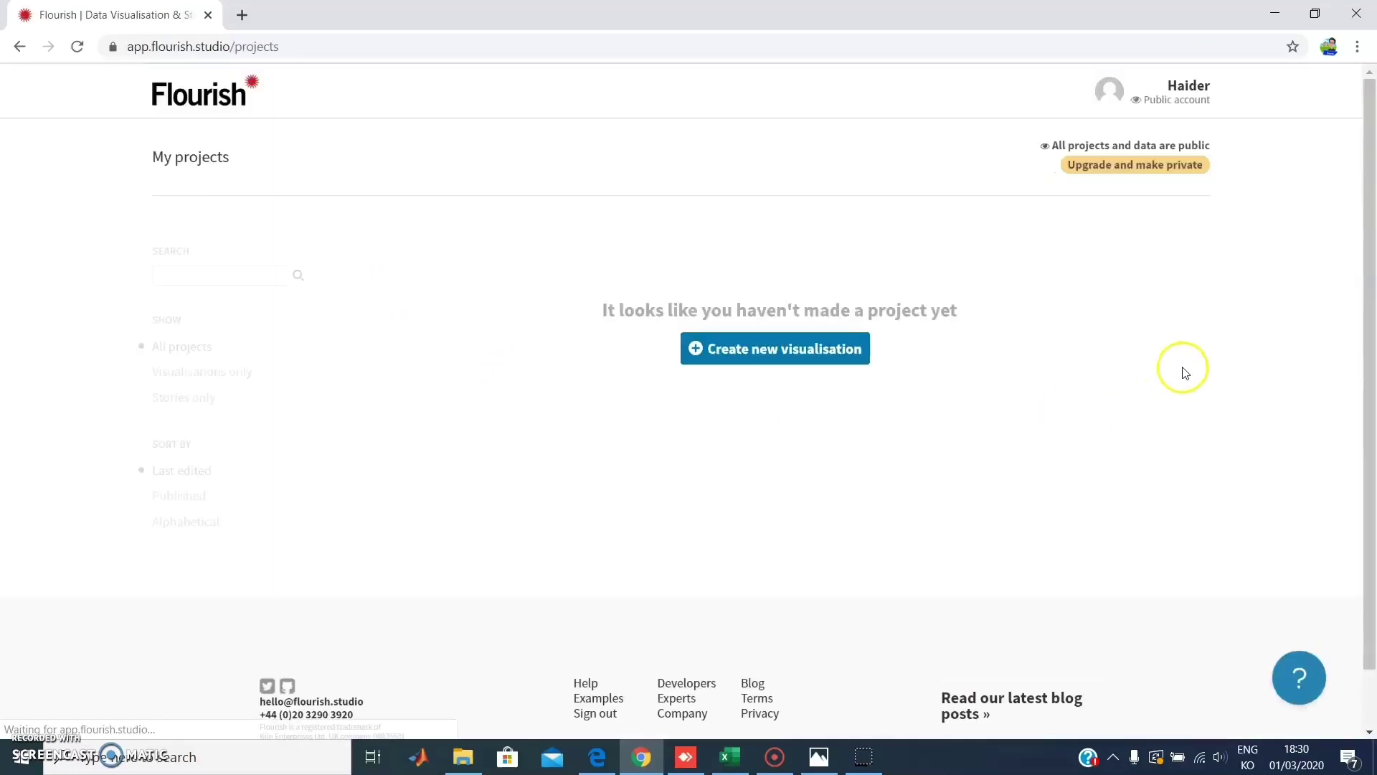
left_click(805, 350)
Look through the chart templates and open the Bar chart race starting point
scroll(894, 316, "down", 8)
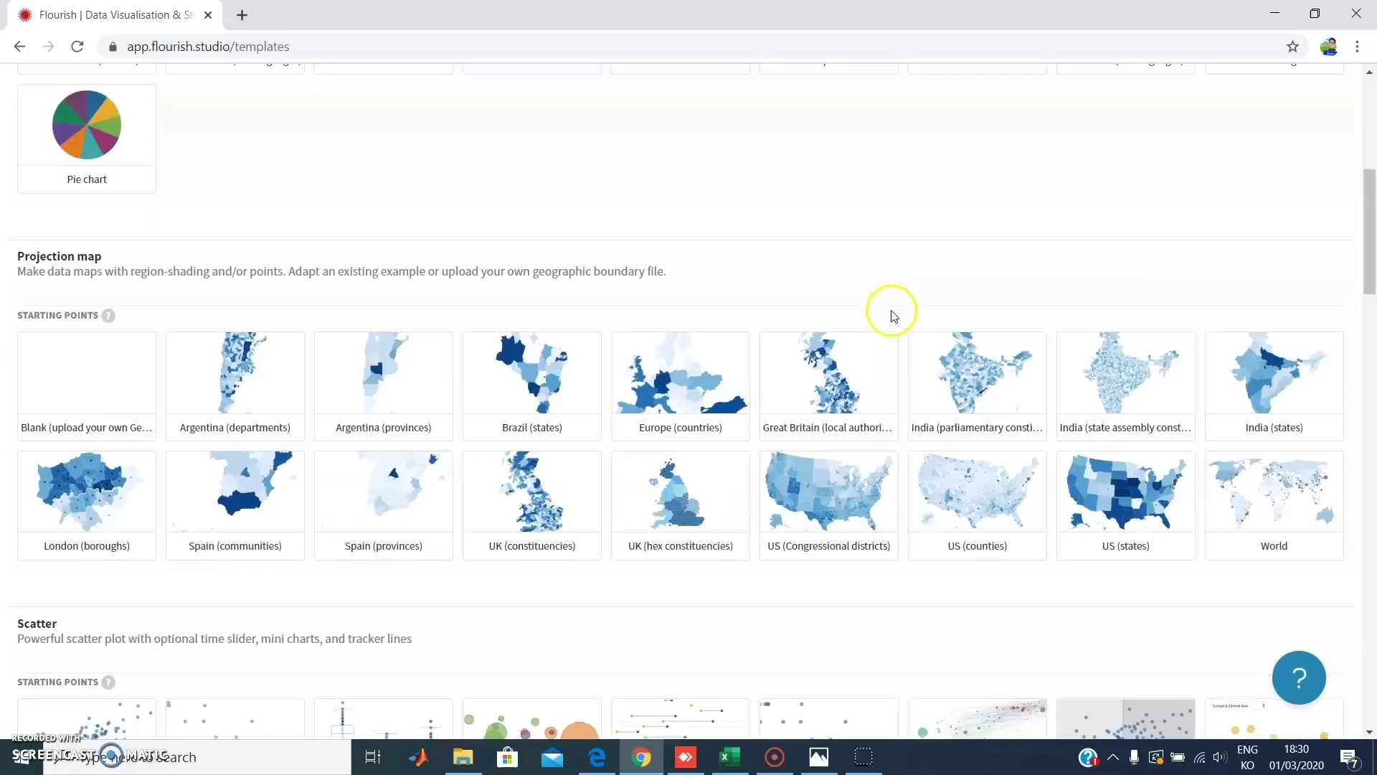
scroll(1184, 323, "up", 7)
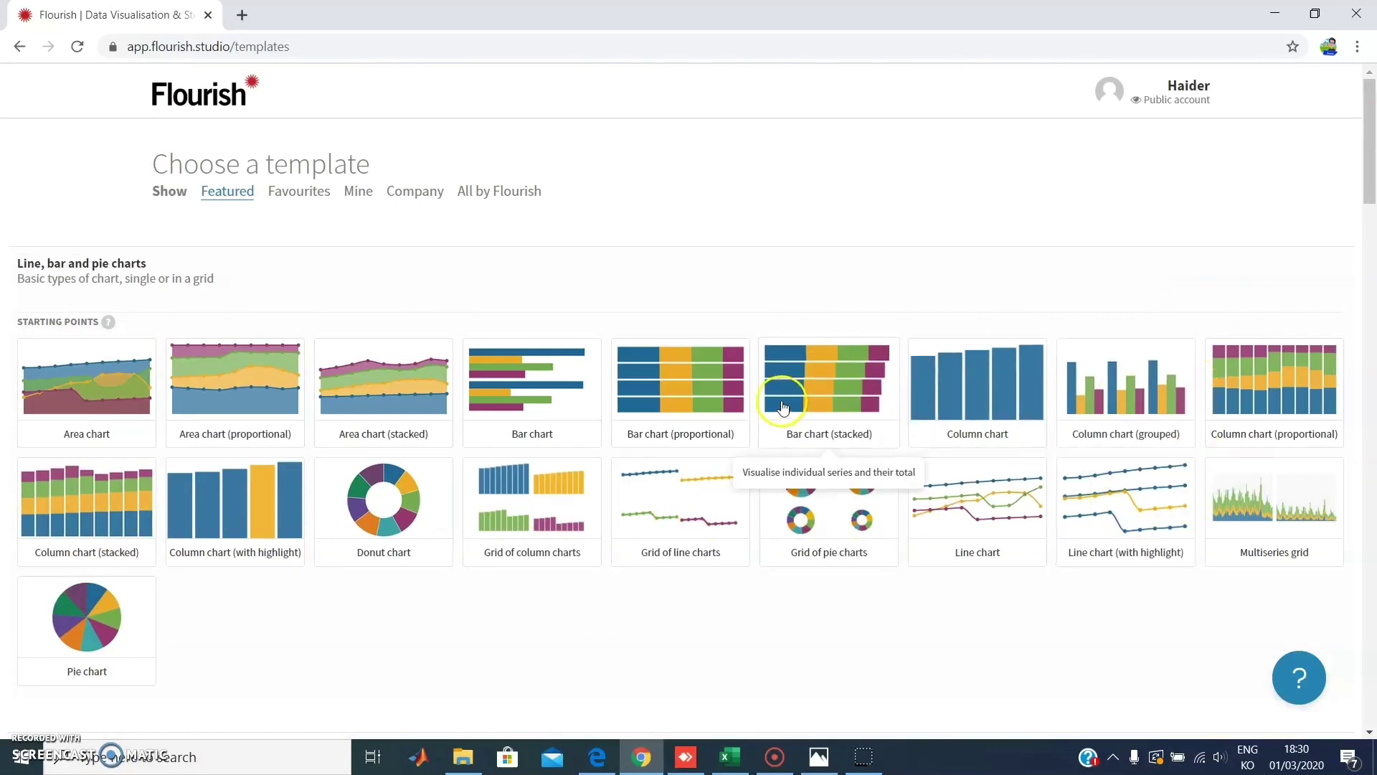
scroll(363, 362, "down", 6)
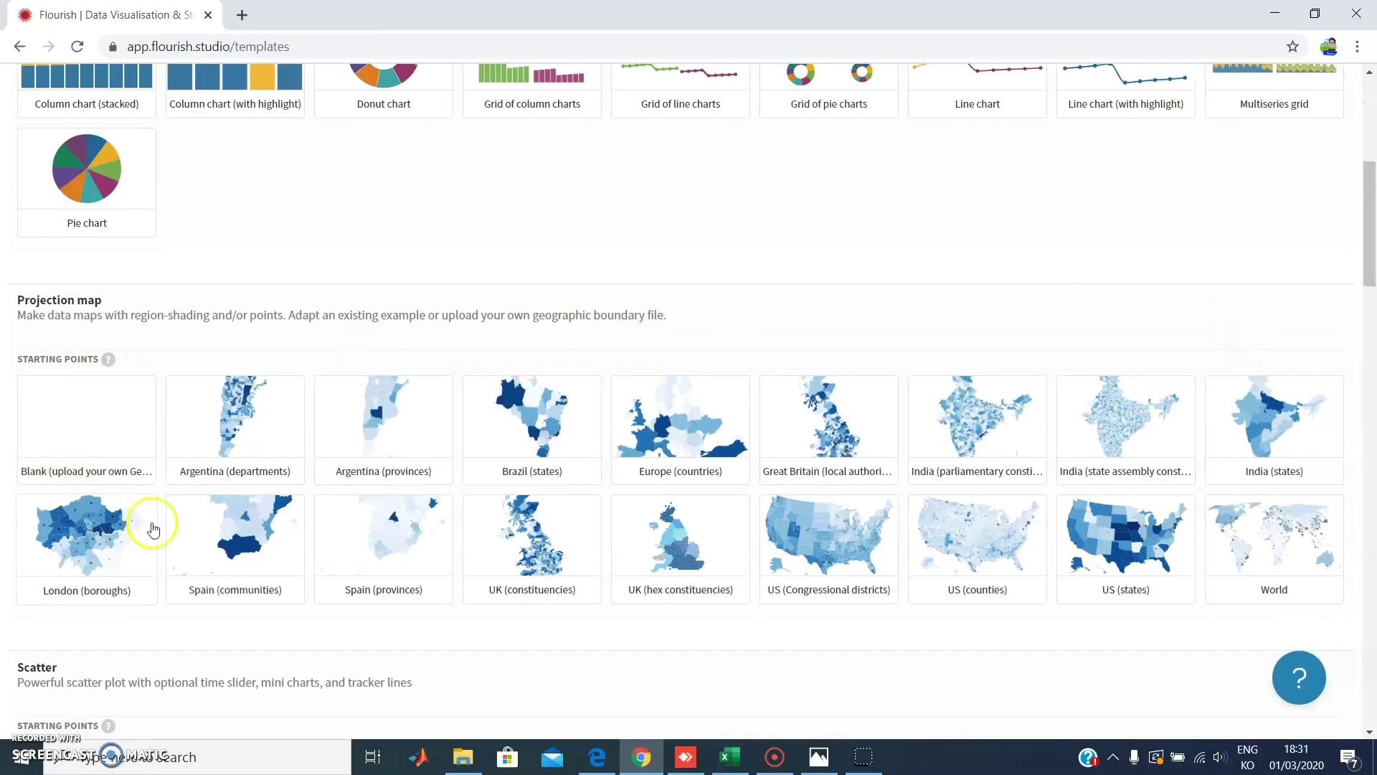
scroll(1293, 558, "down", 7)
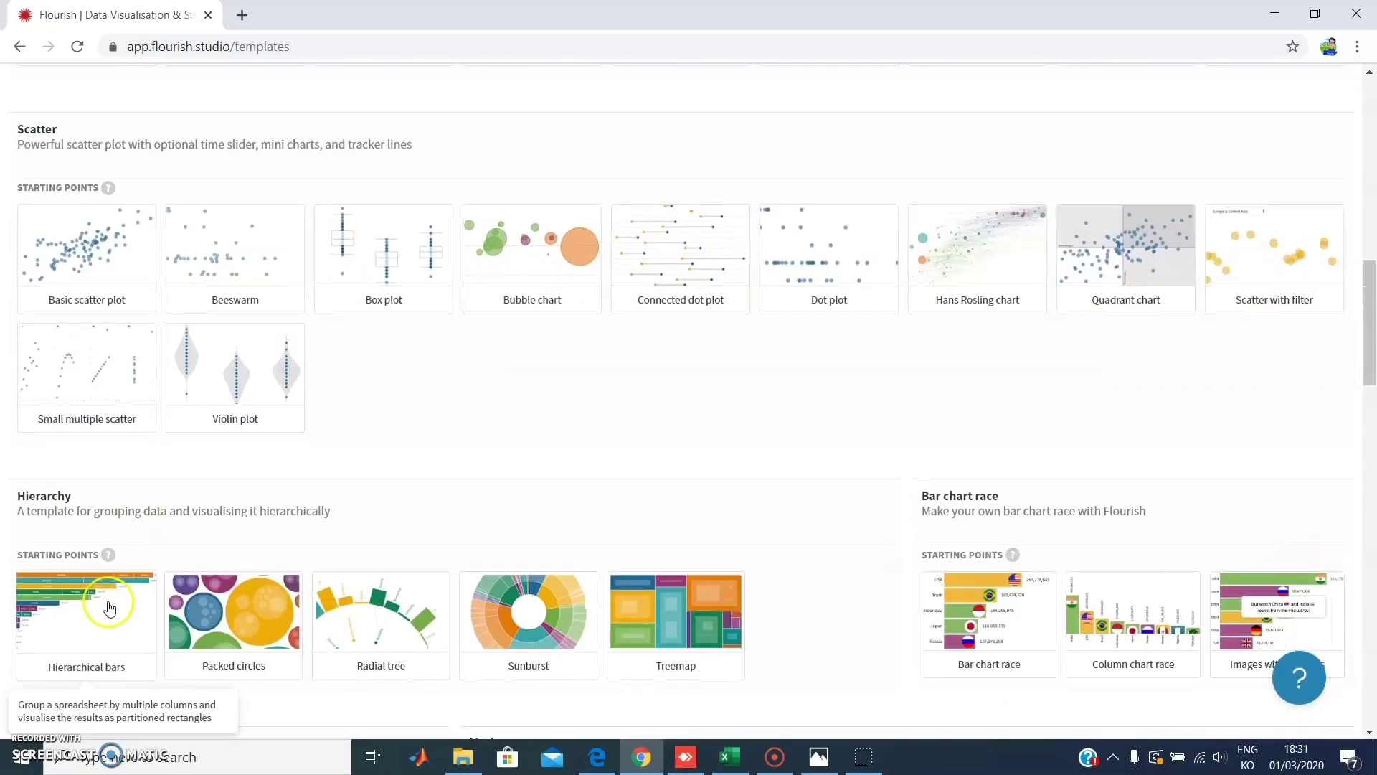
scroll(1090, 553, "down", 4)
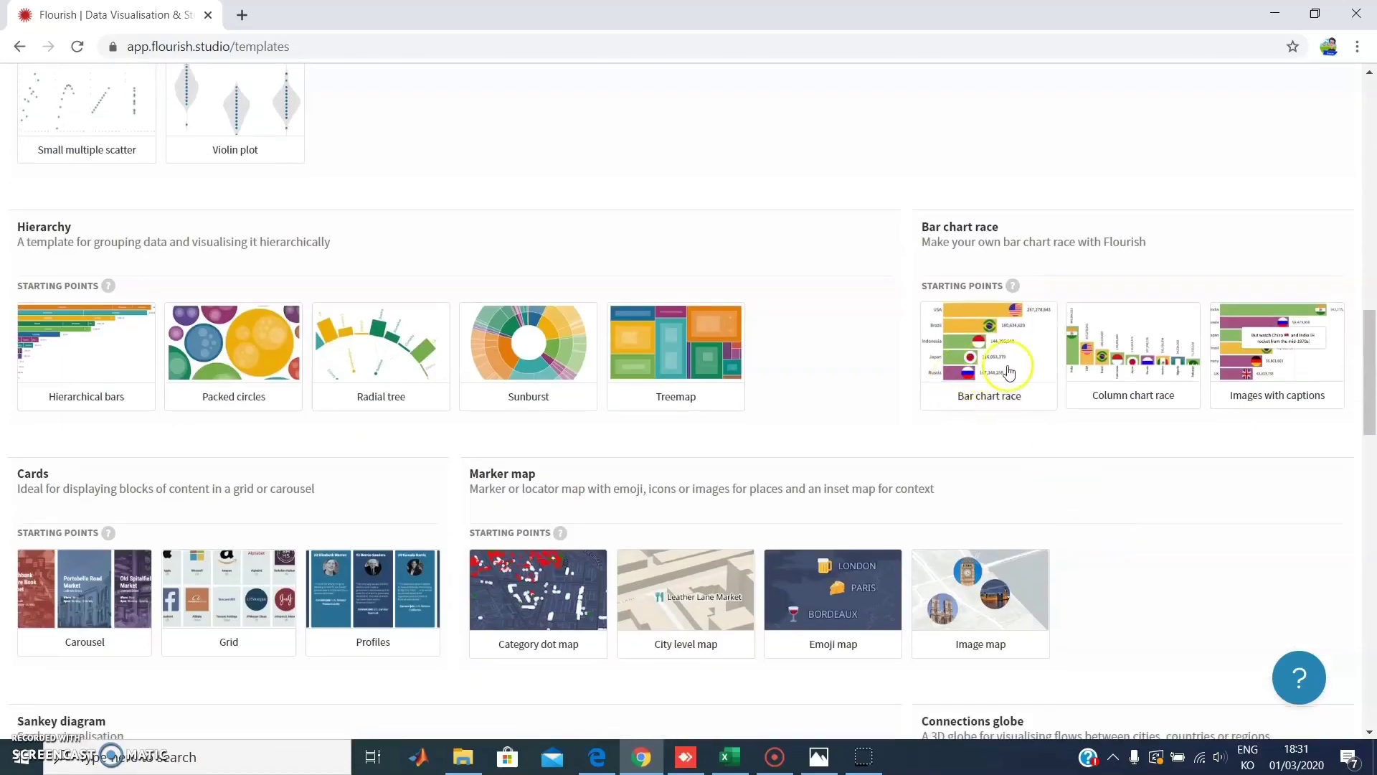
scroll(1273, 402, "down", 5)
scroll(1279, 460, "up", 2)
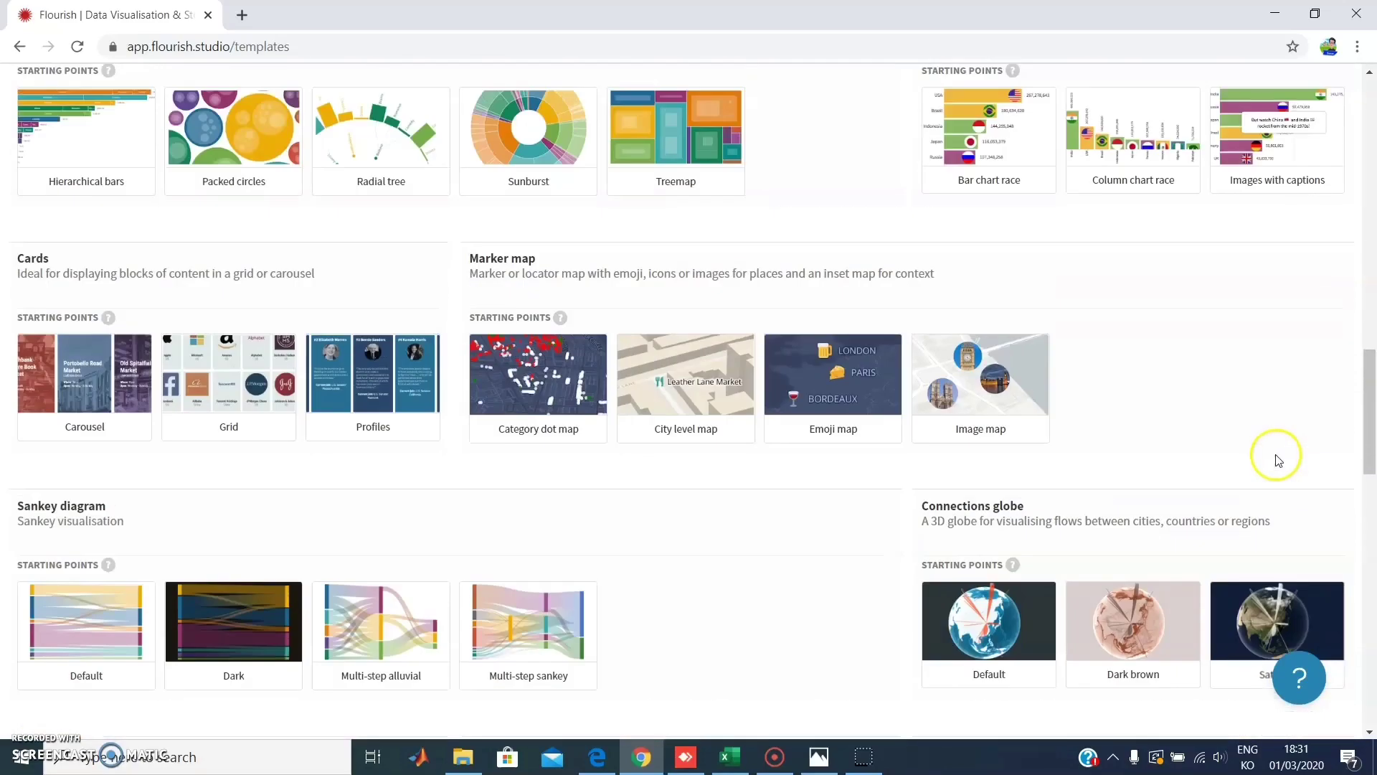
scroll(1279, 460, "up", 4)
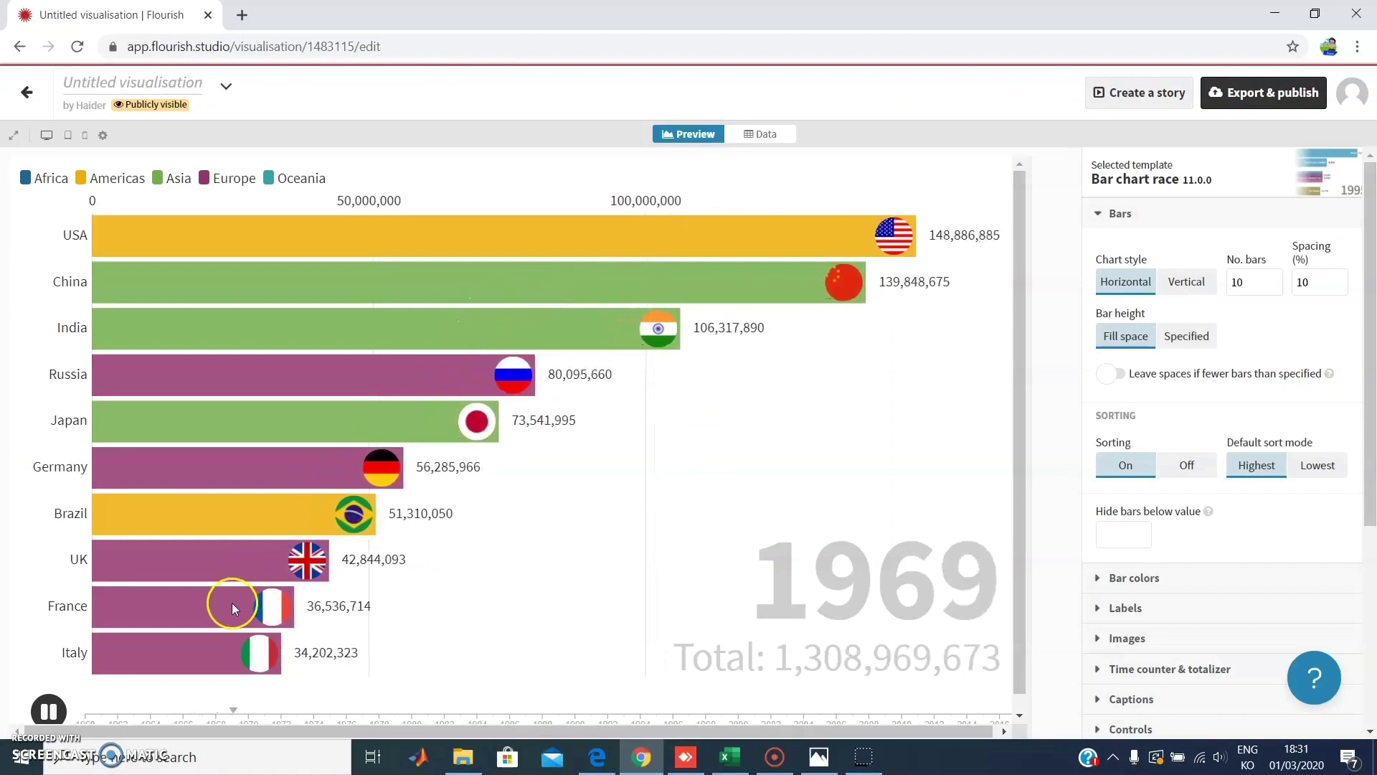
Try the Vertical chart style for the bars and switch back to Horizontal
left_click(1201, 293)
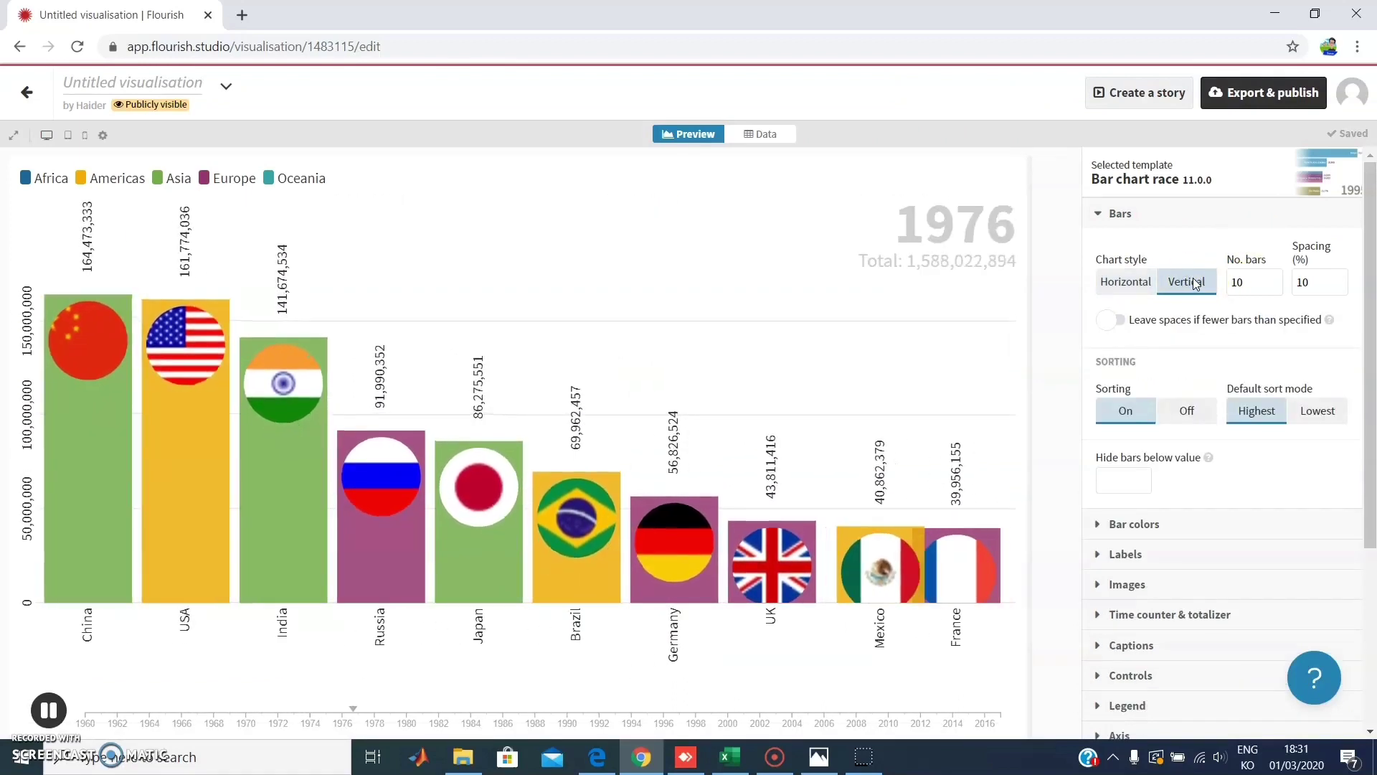
left_click(1154, 287)
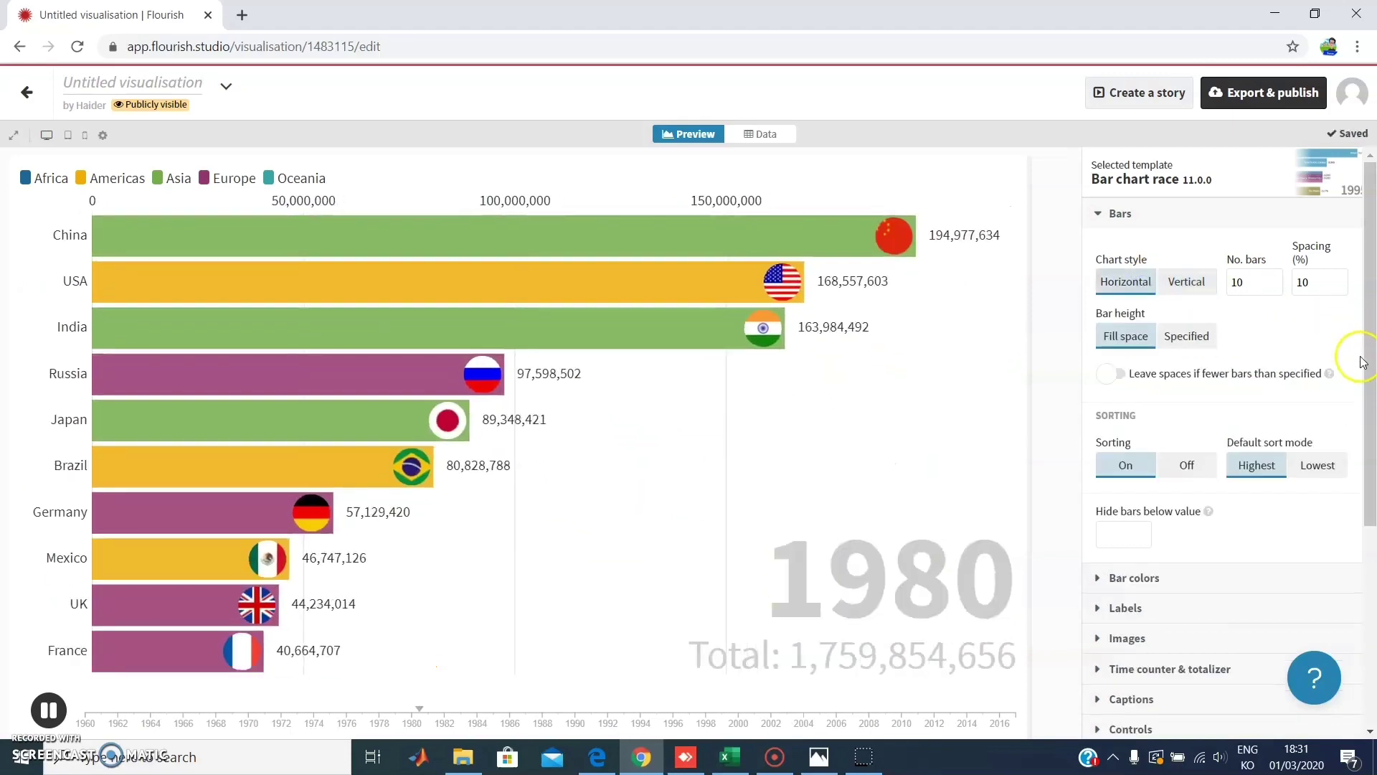
Try the bars with sorting off and with the Lowest sort mode, restoring sorting to On and Highest
left_click(1191, 467)
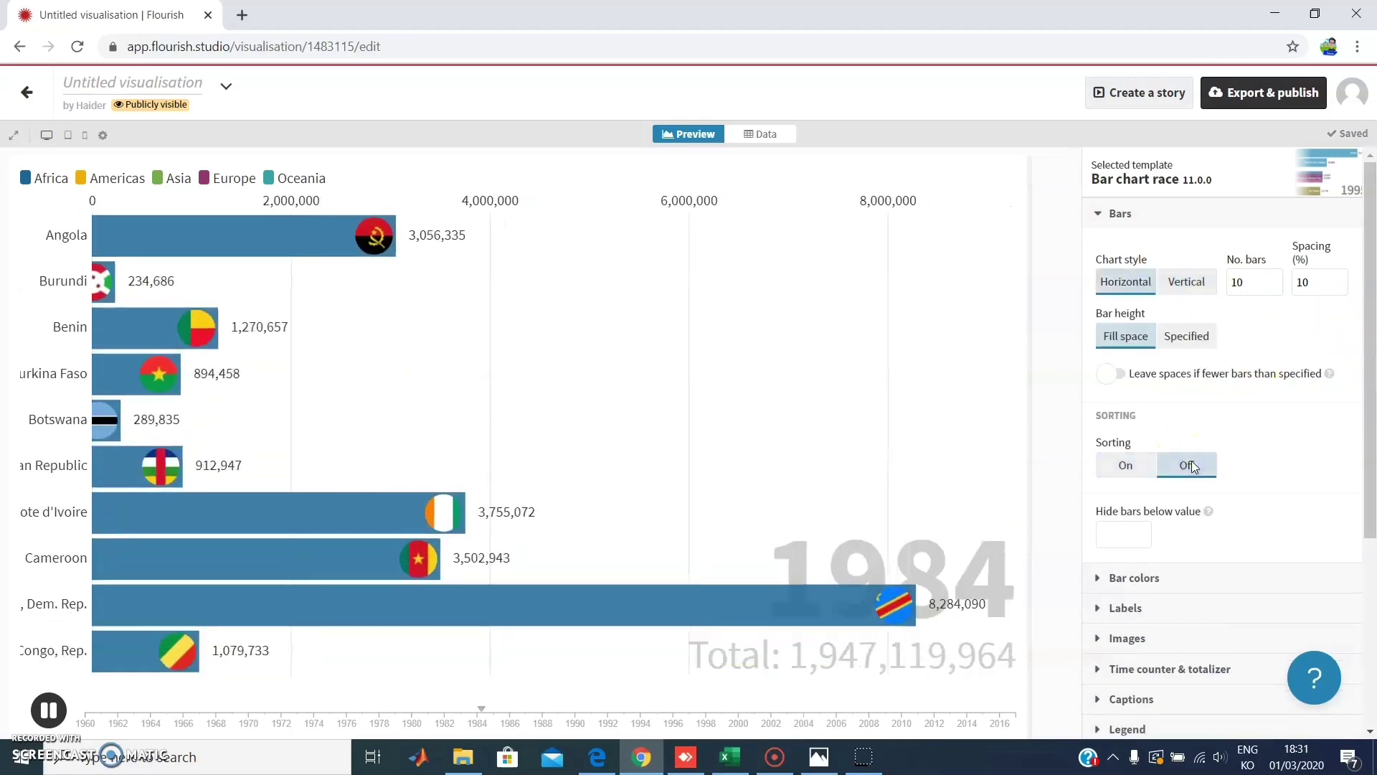
left_click(1126, 464)
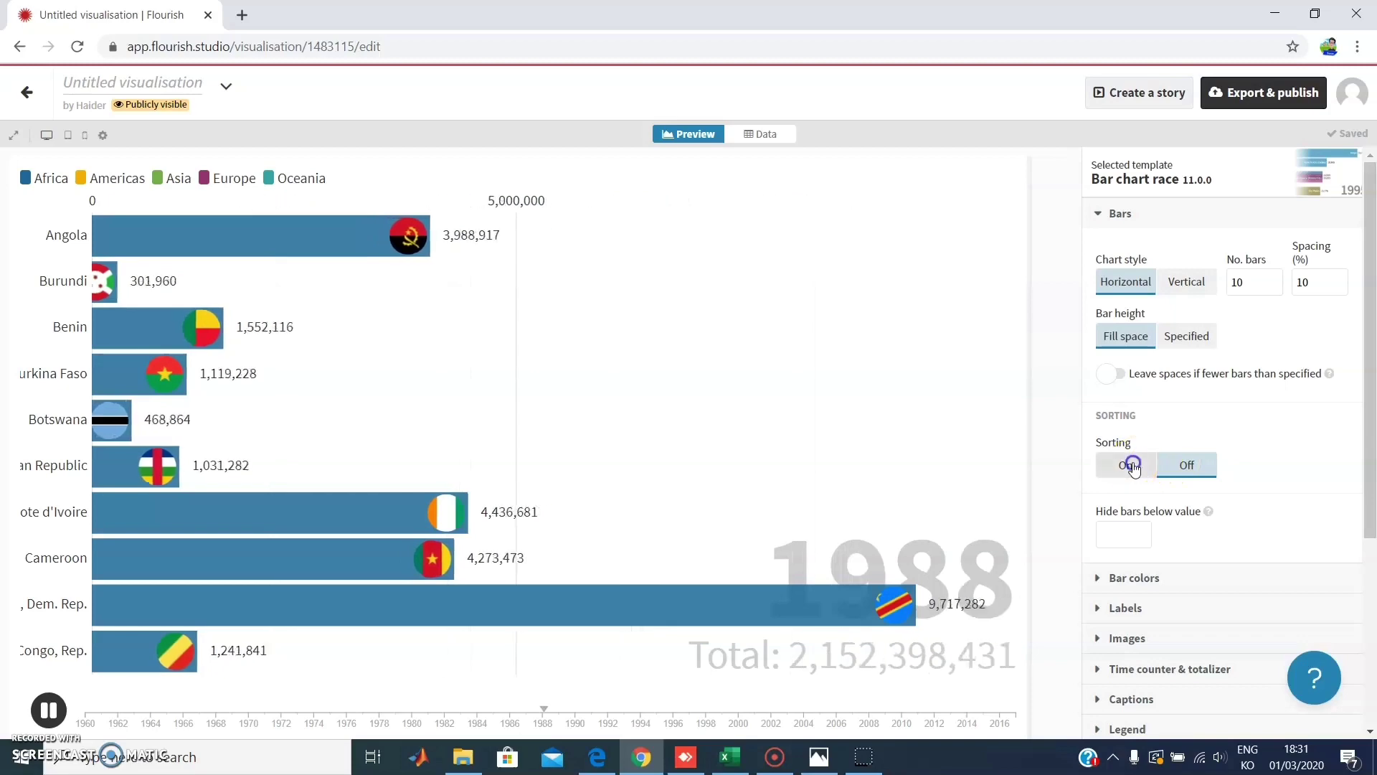
left_click(1317, 465)
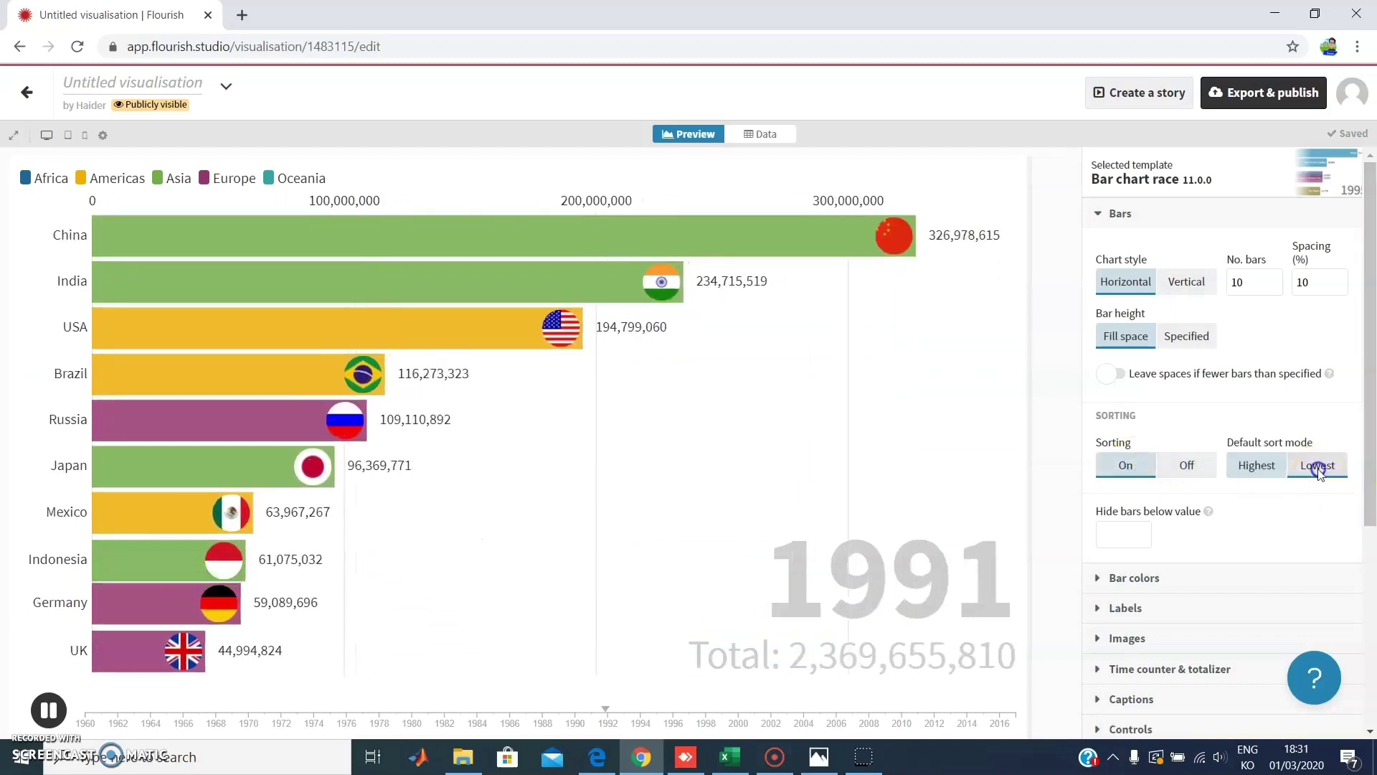
left_click(1261, 465)
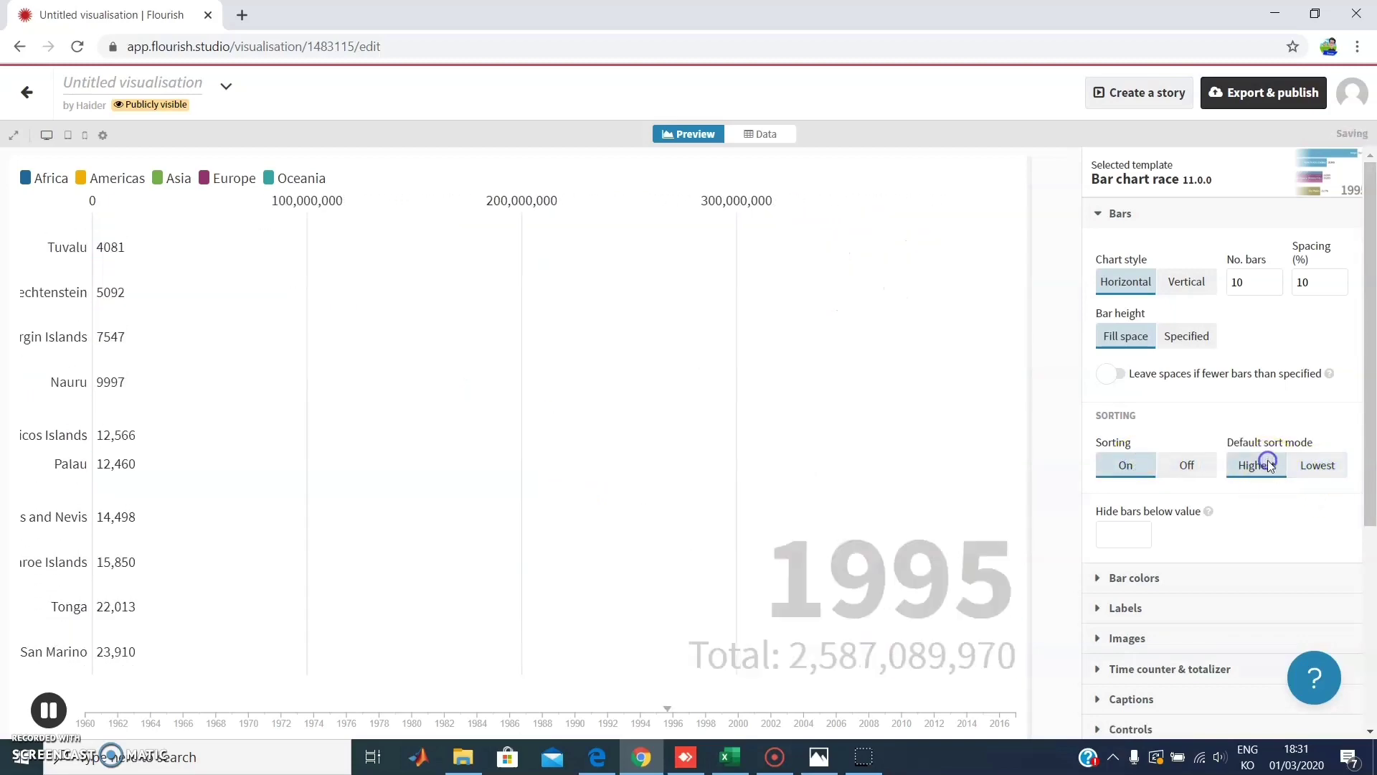
Try a bar spacing of 20% and 20 bars, restoring both values to 10
type("5")
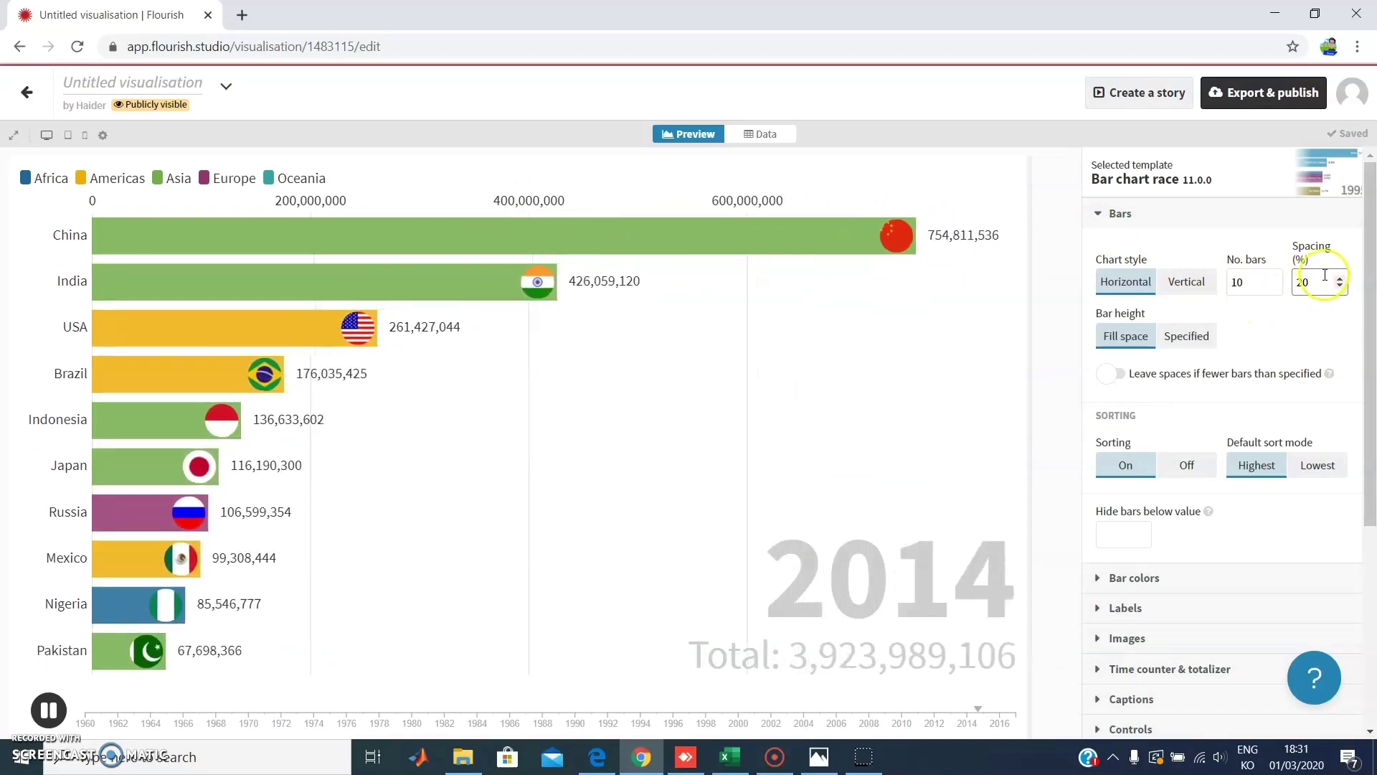
left_click(1275, 287)
double_click(1255, 282)
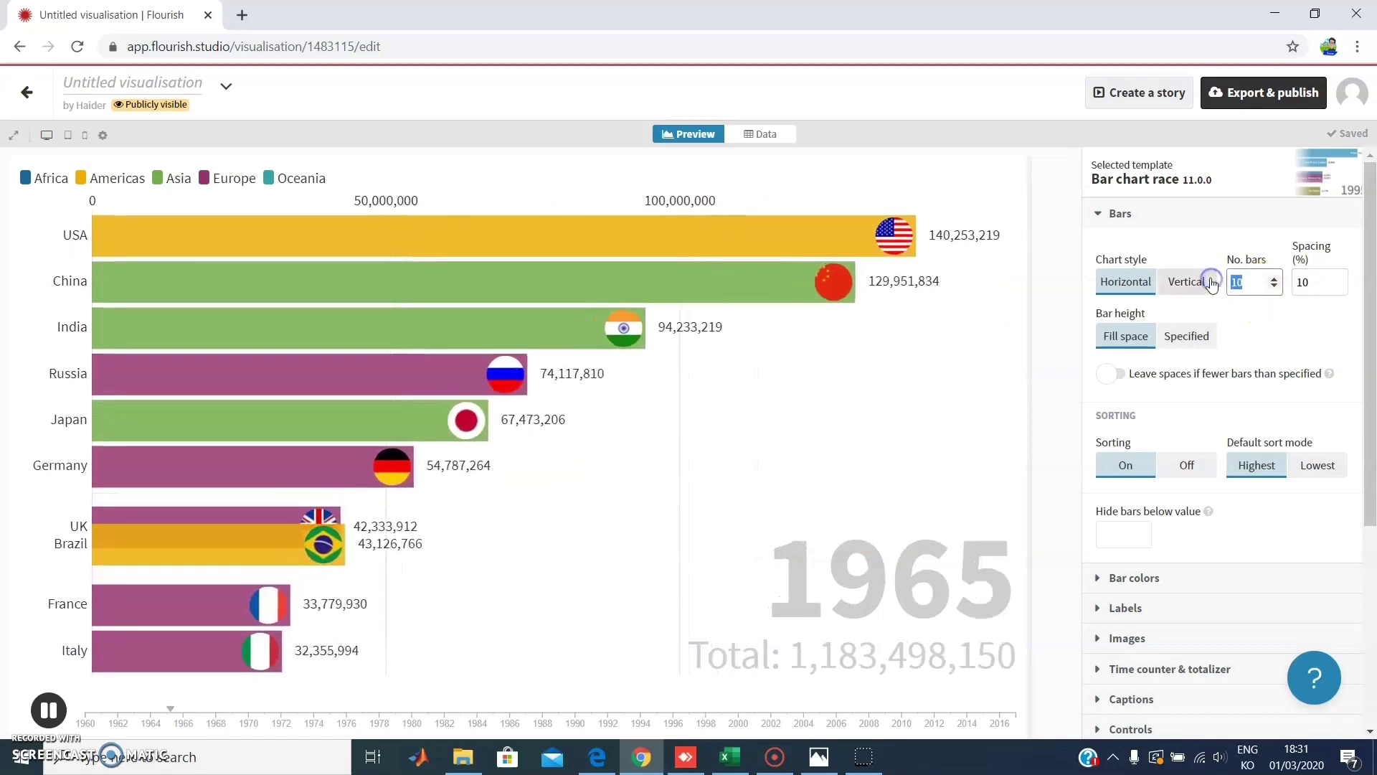
left_click(773, 247)
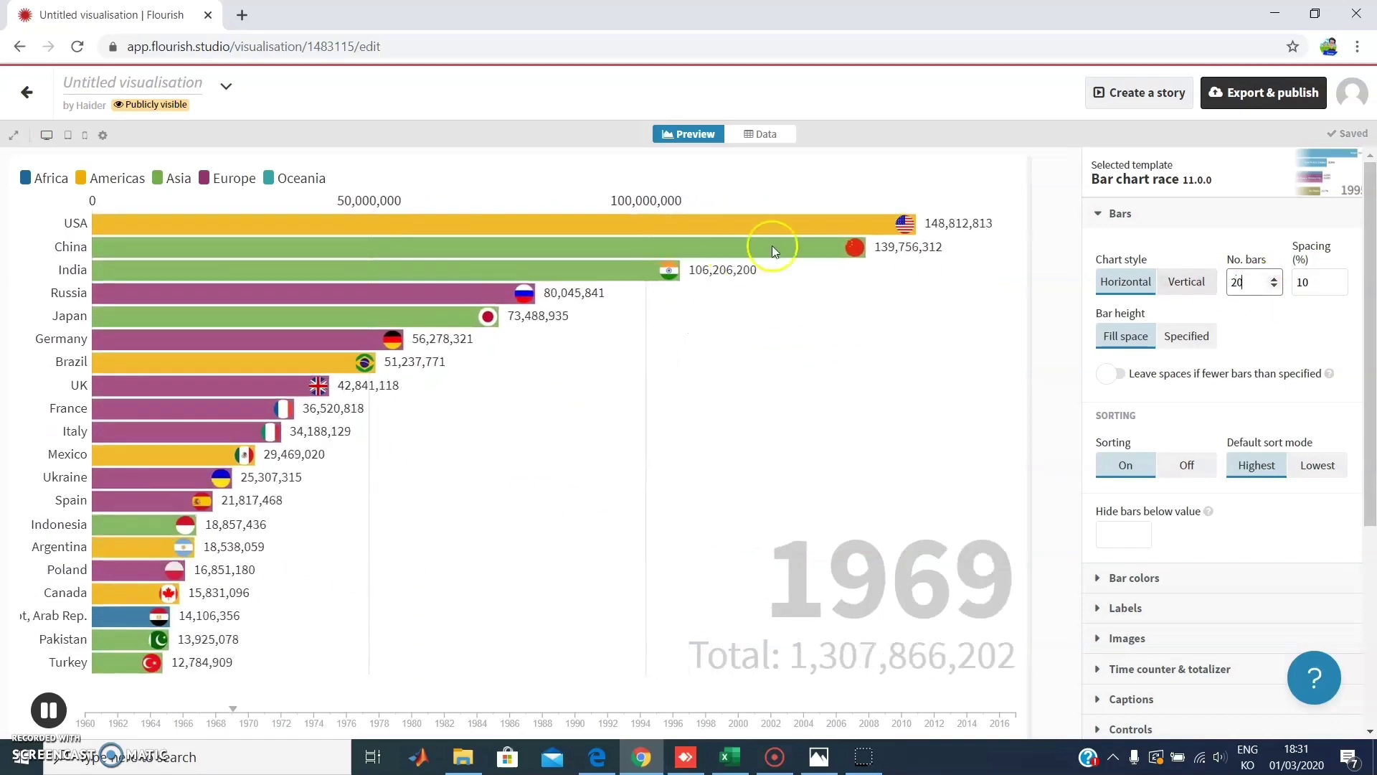
double_click(1255, 282)
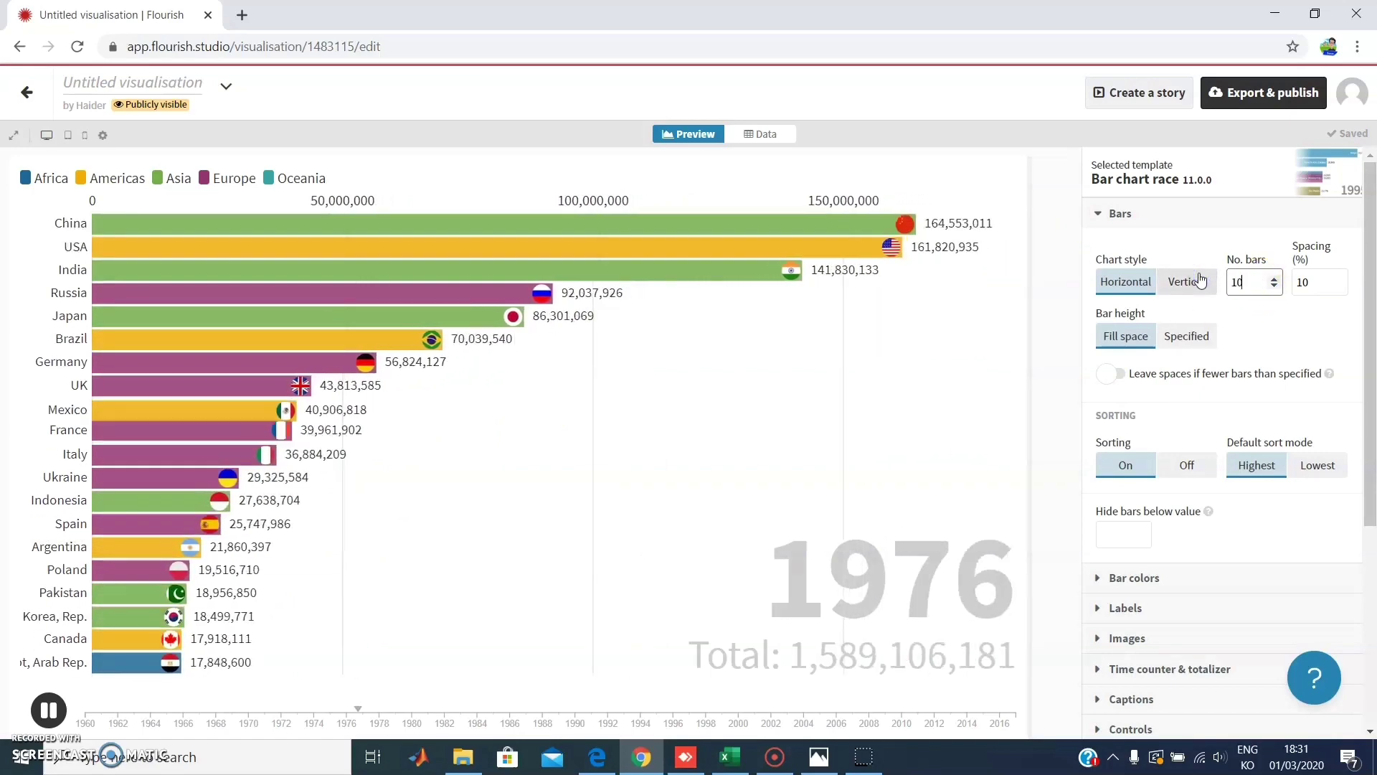
type("10")
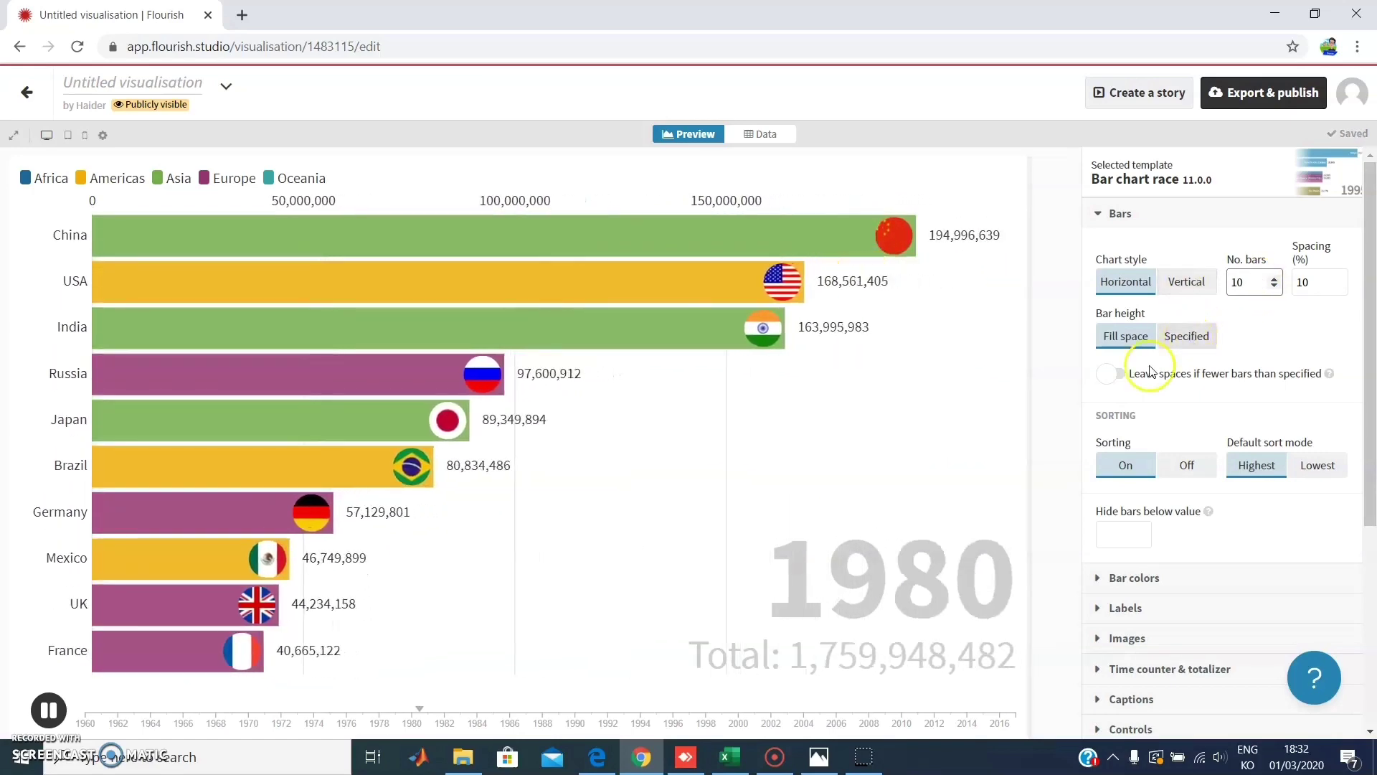
Try a specified bar height of 2.8 and return the bar height to Fill space
left_click(1133, 338)
left_click(1187, 336)
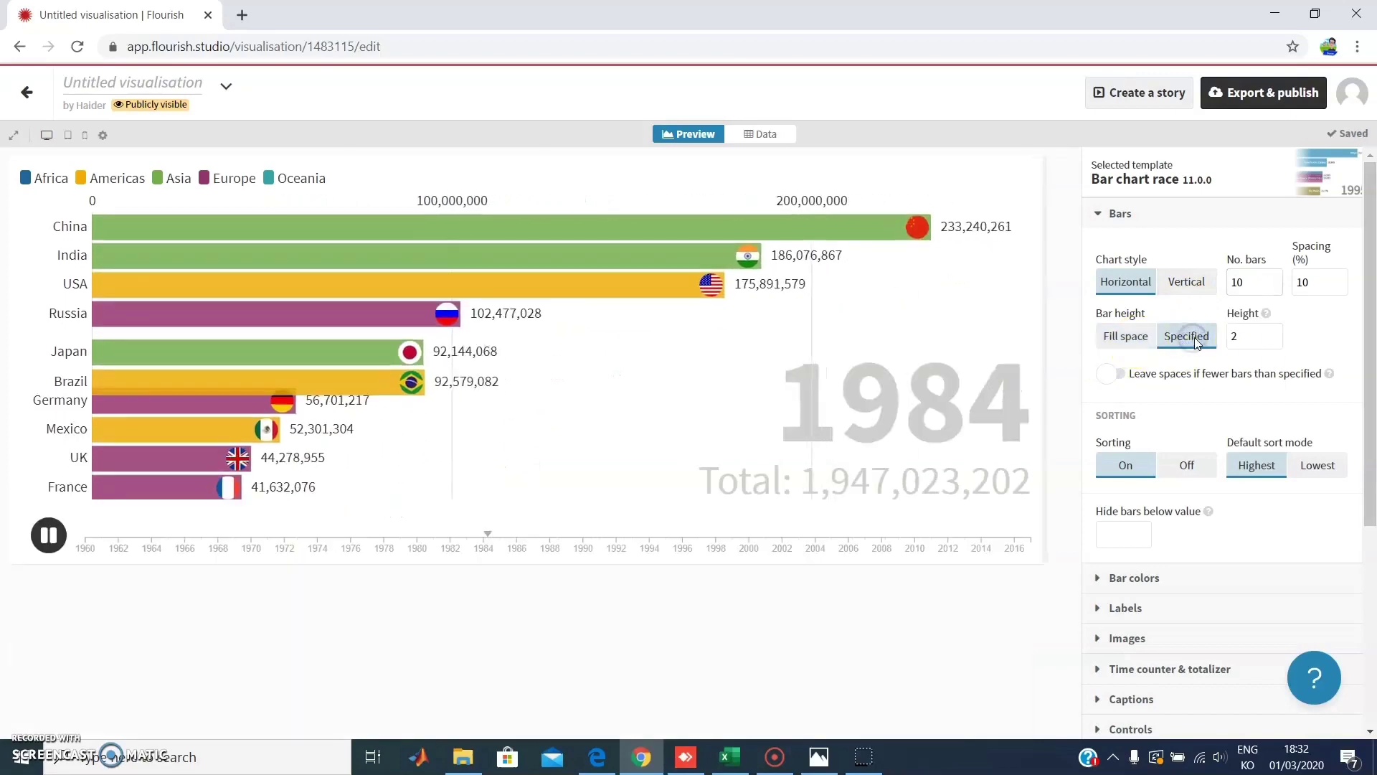
left_click(1275, 334)
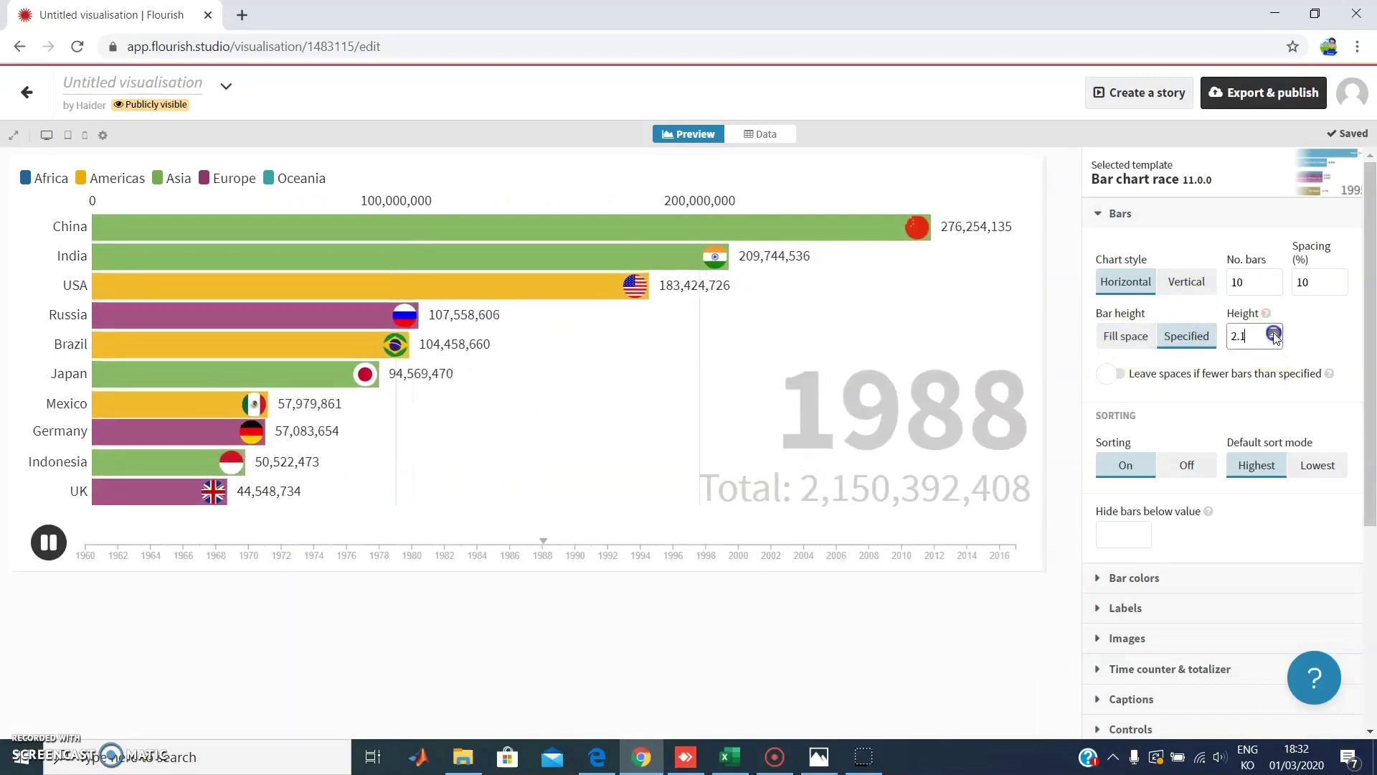
left_click(1274, 334)
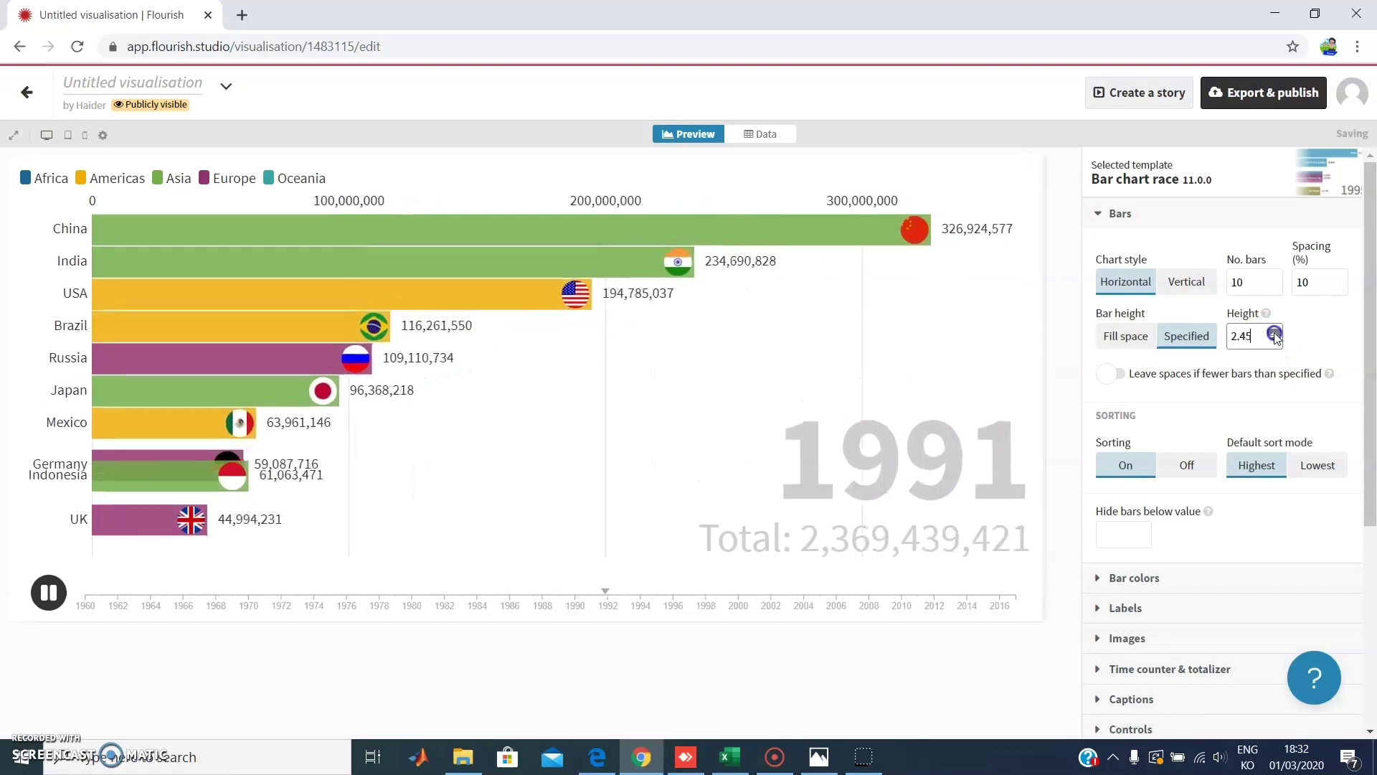
left_click(1275, 334)
left_click(1275, 334)
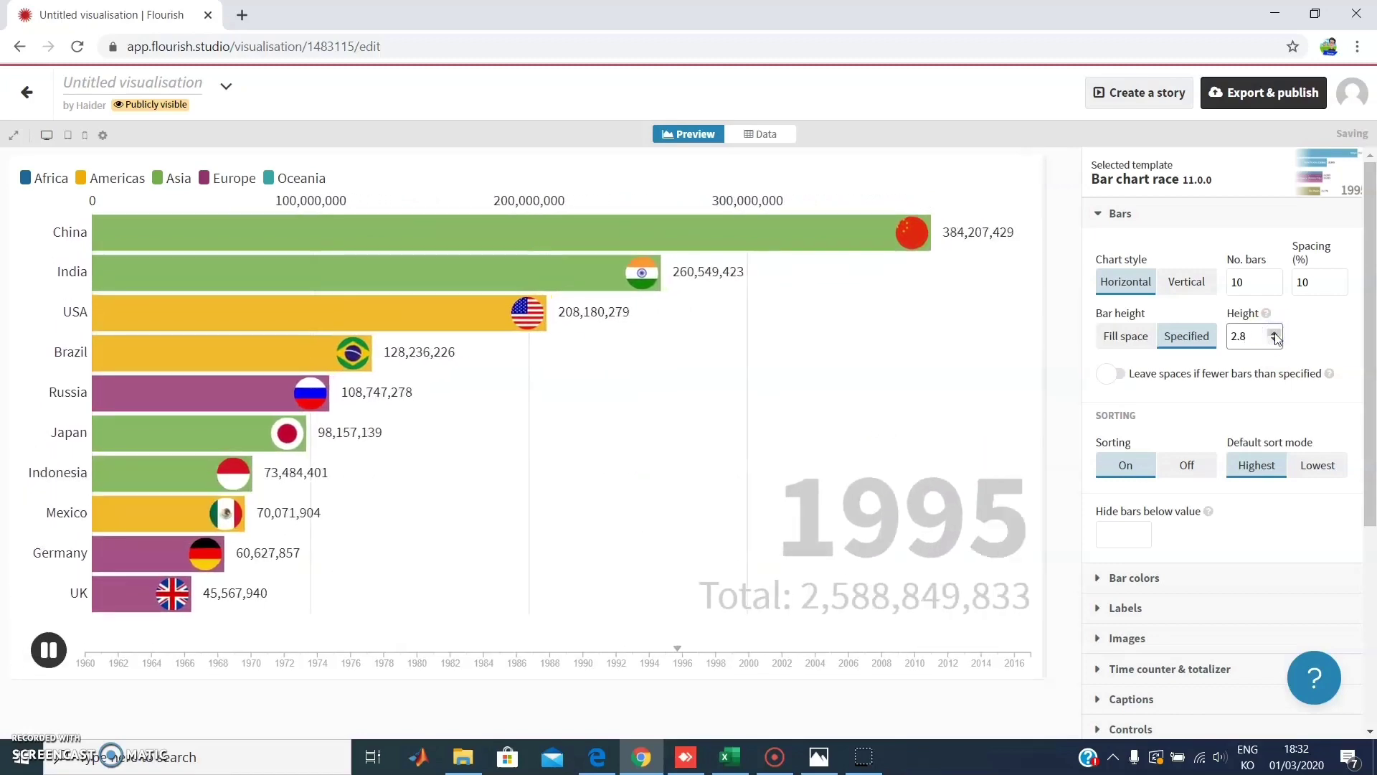
left_click(1137, 341)
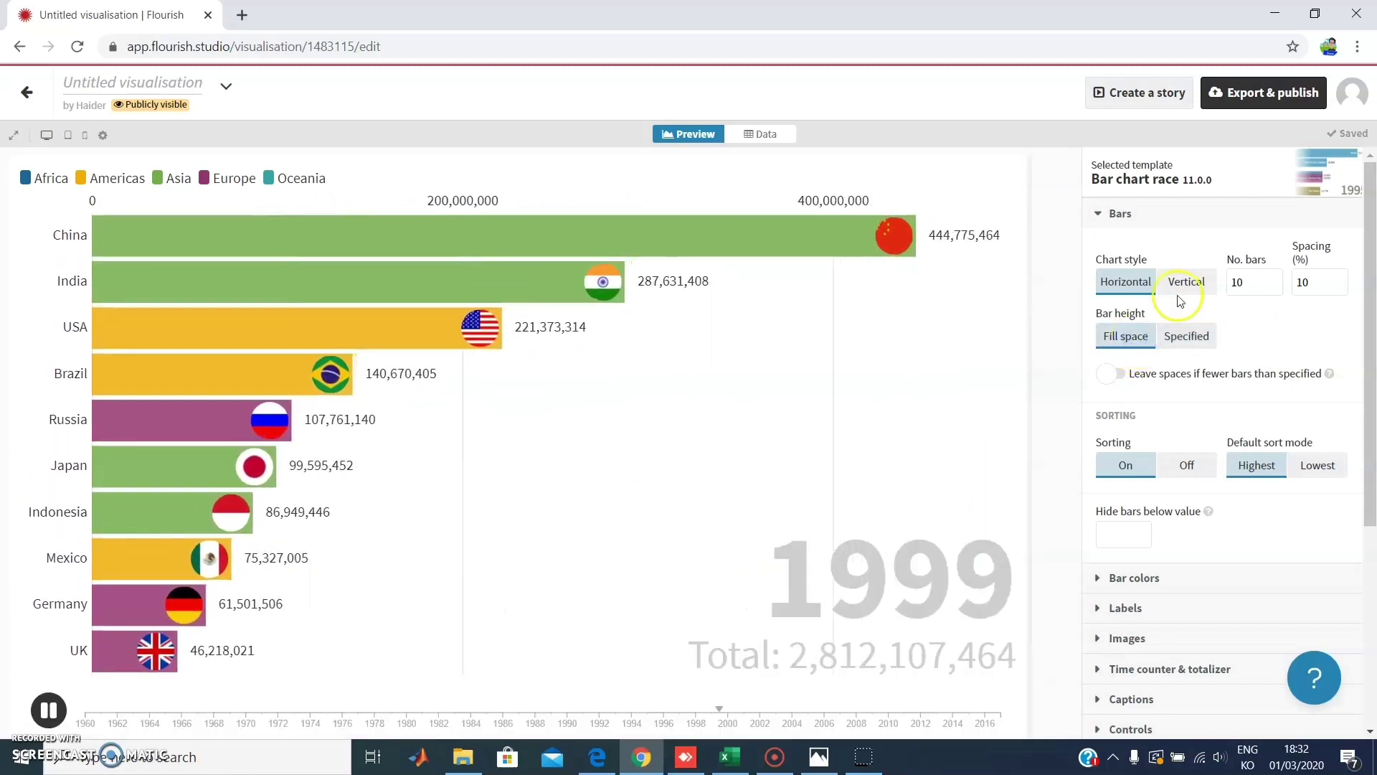
Open the visualisation's data sheet and examine the country name, region, image URL and yearly value columns across the rows
left_click(752, 136)
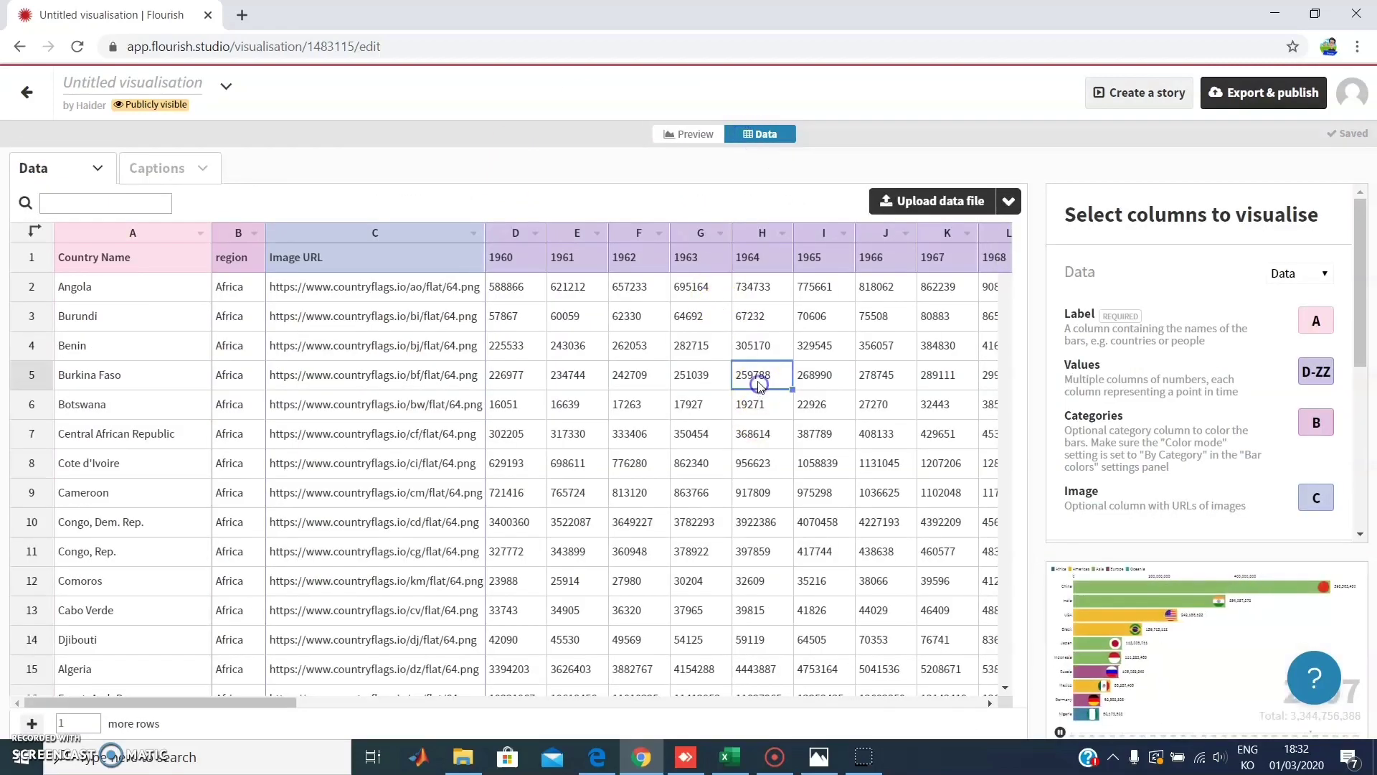
left_click(131, 232)
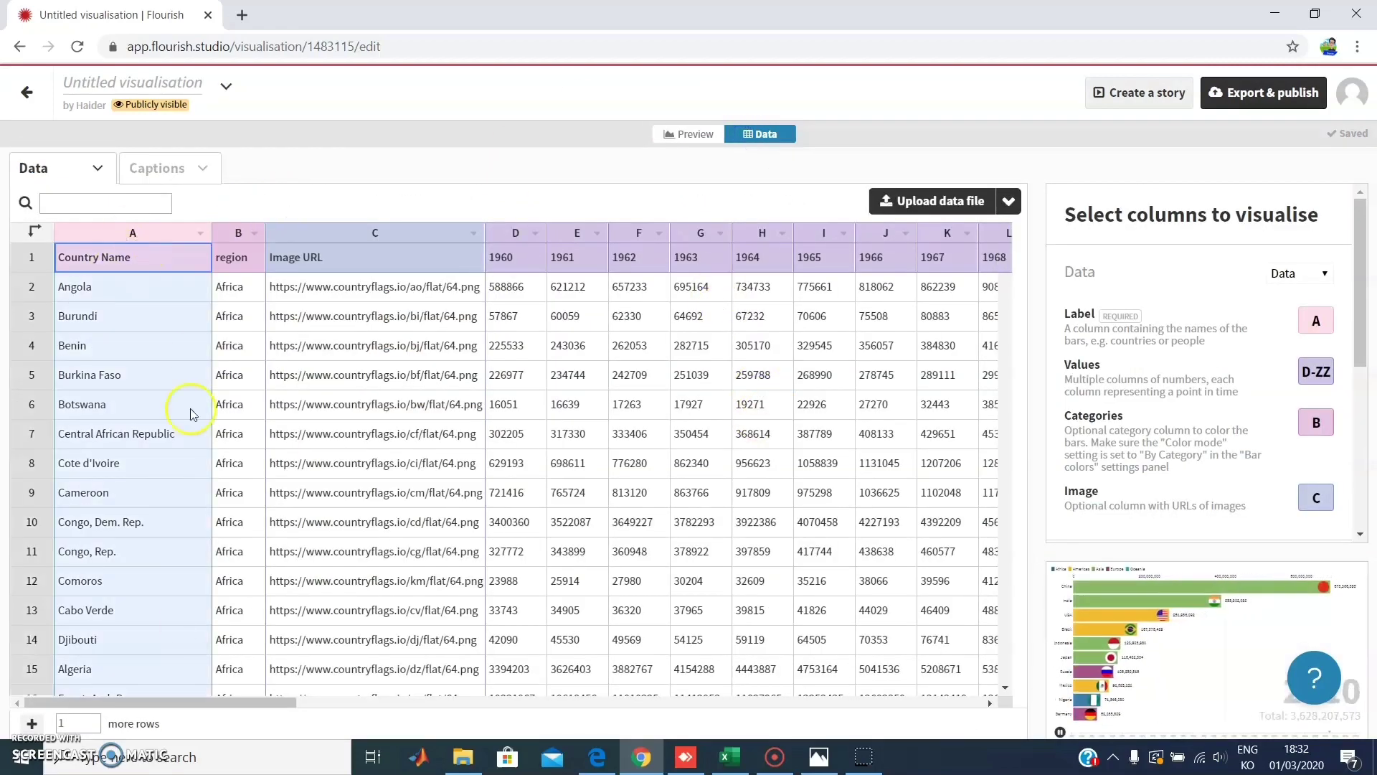
left_click(250, 248)
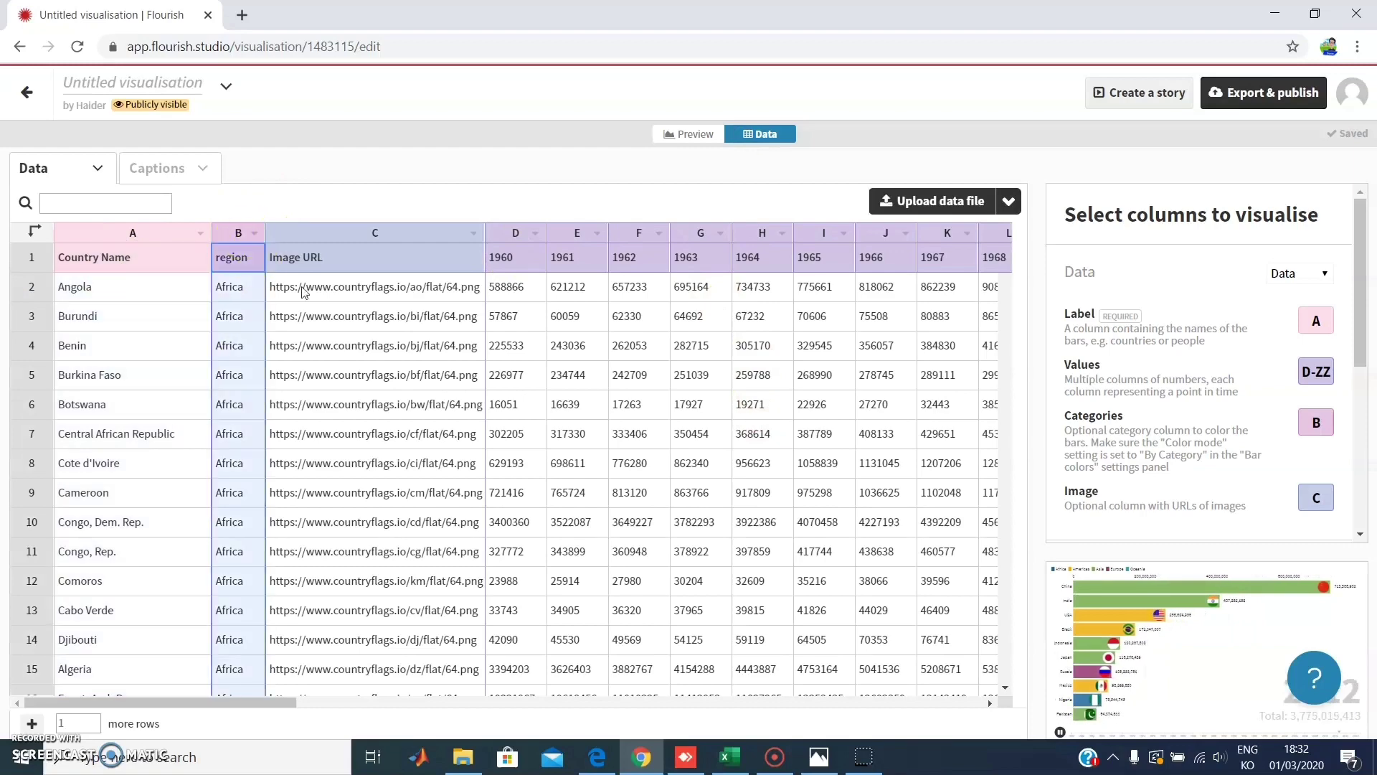
left_click(424, 235)
left_click_drag(511, 238, 936, 239)
left_click(746, 394)
scroll(746, 391, "down", 10)
scroll(746, 390, "down", 20)
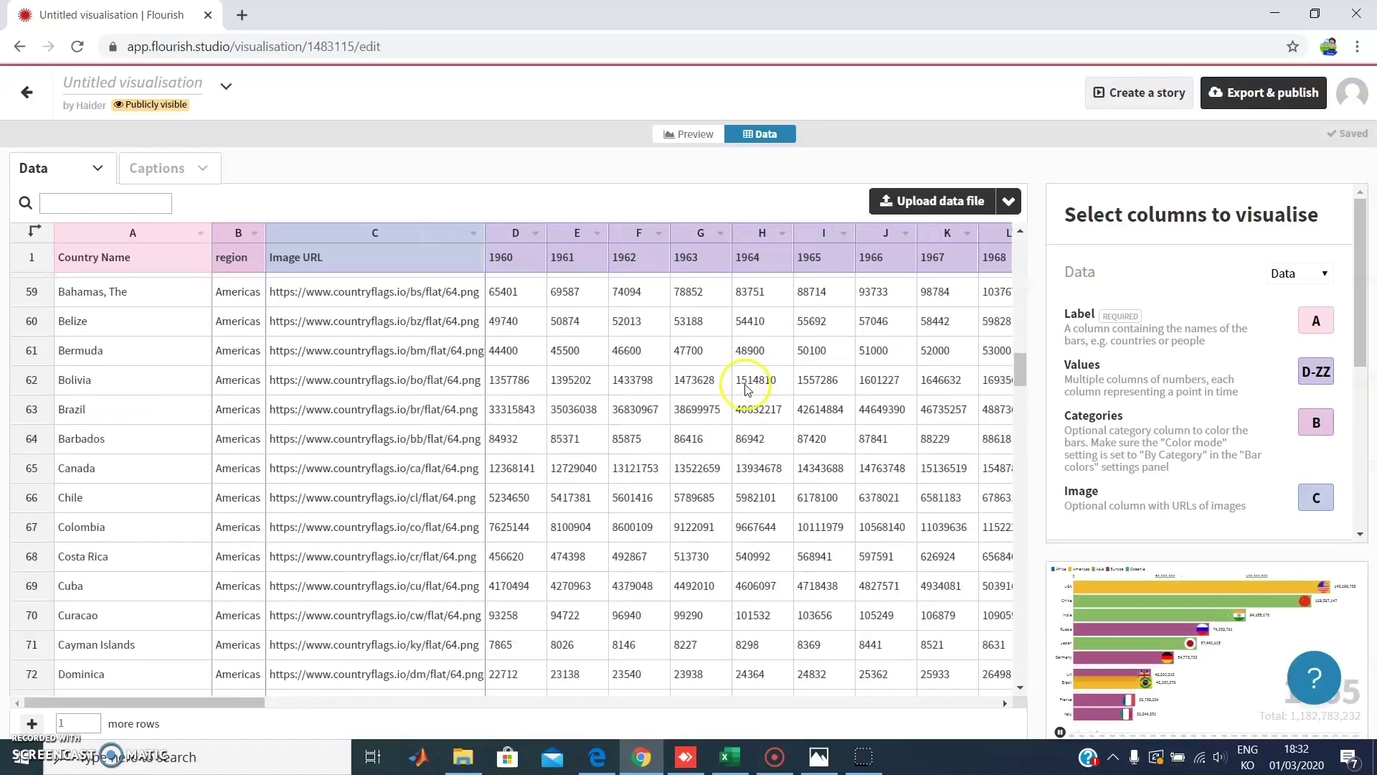
scroll(352, 458, "up", 7)
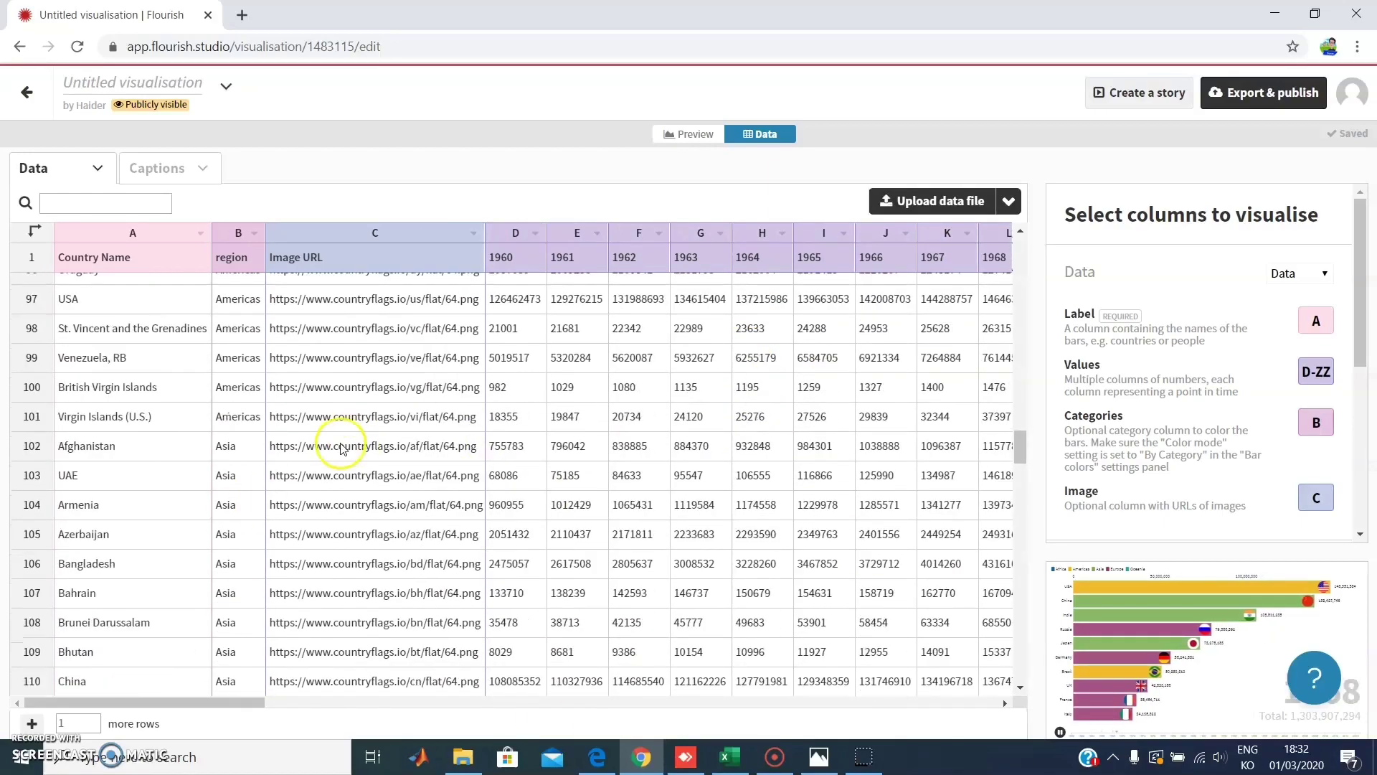
left_click(374, 394)
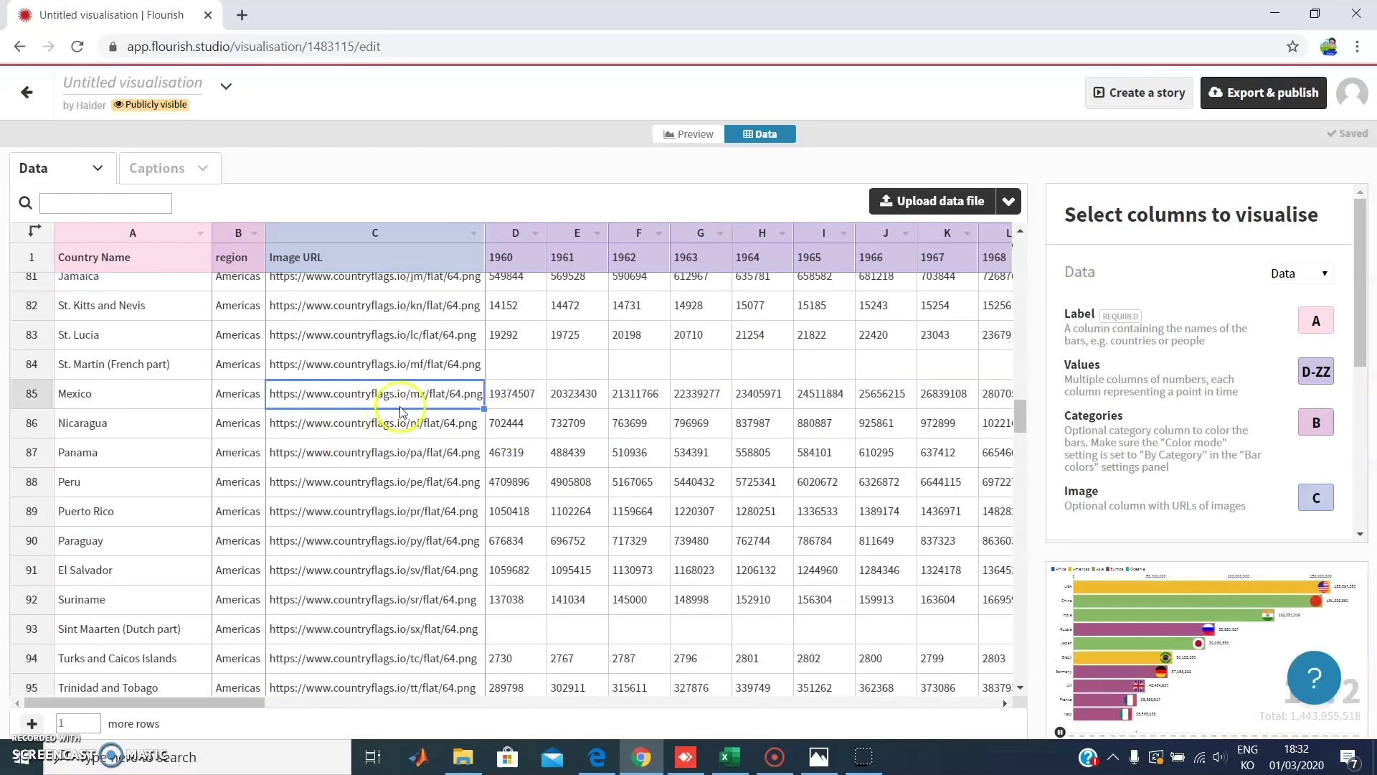
Look through the African, American and Asian rows of the data sheet and select China's image URL cell
scroll(400, 411, "up", 20)
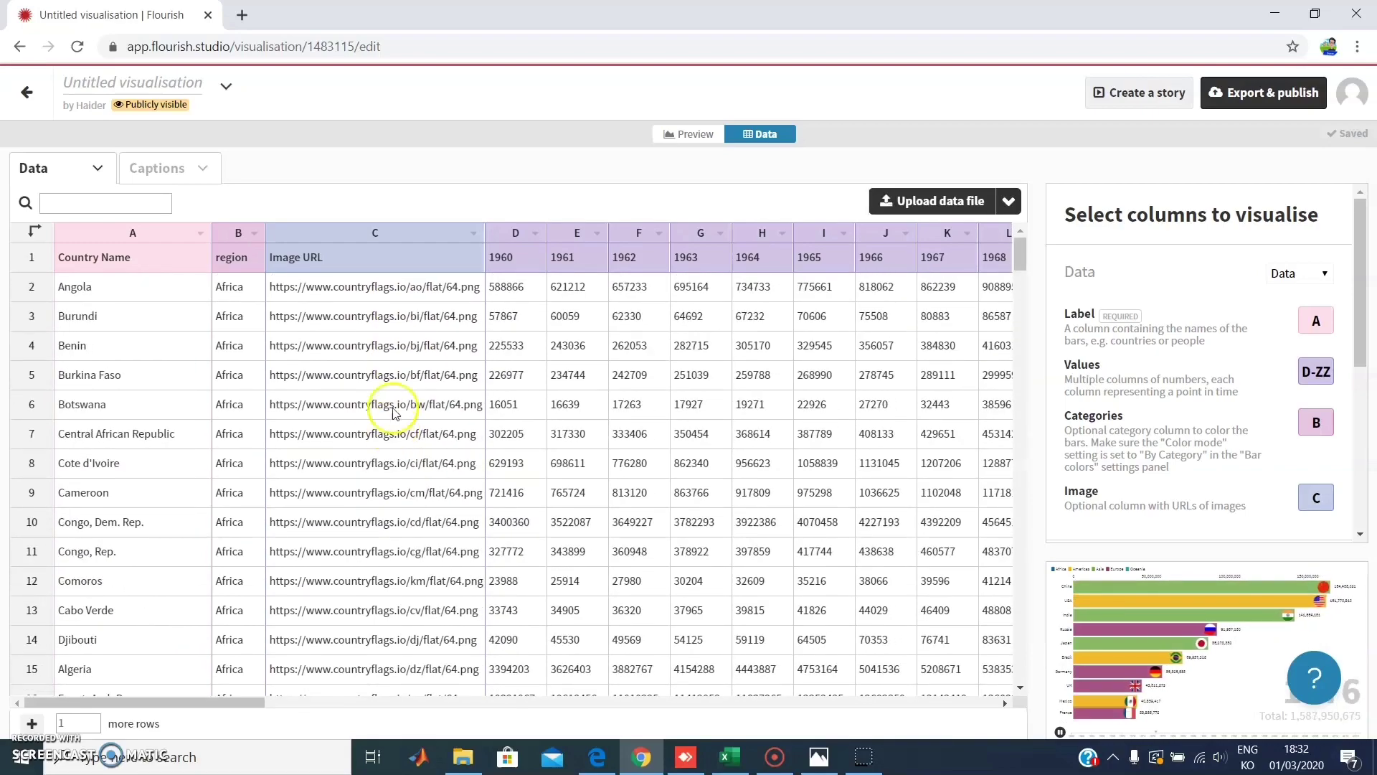
scroll(394, 412, "down", 15)
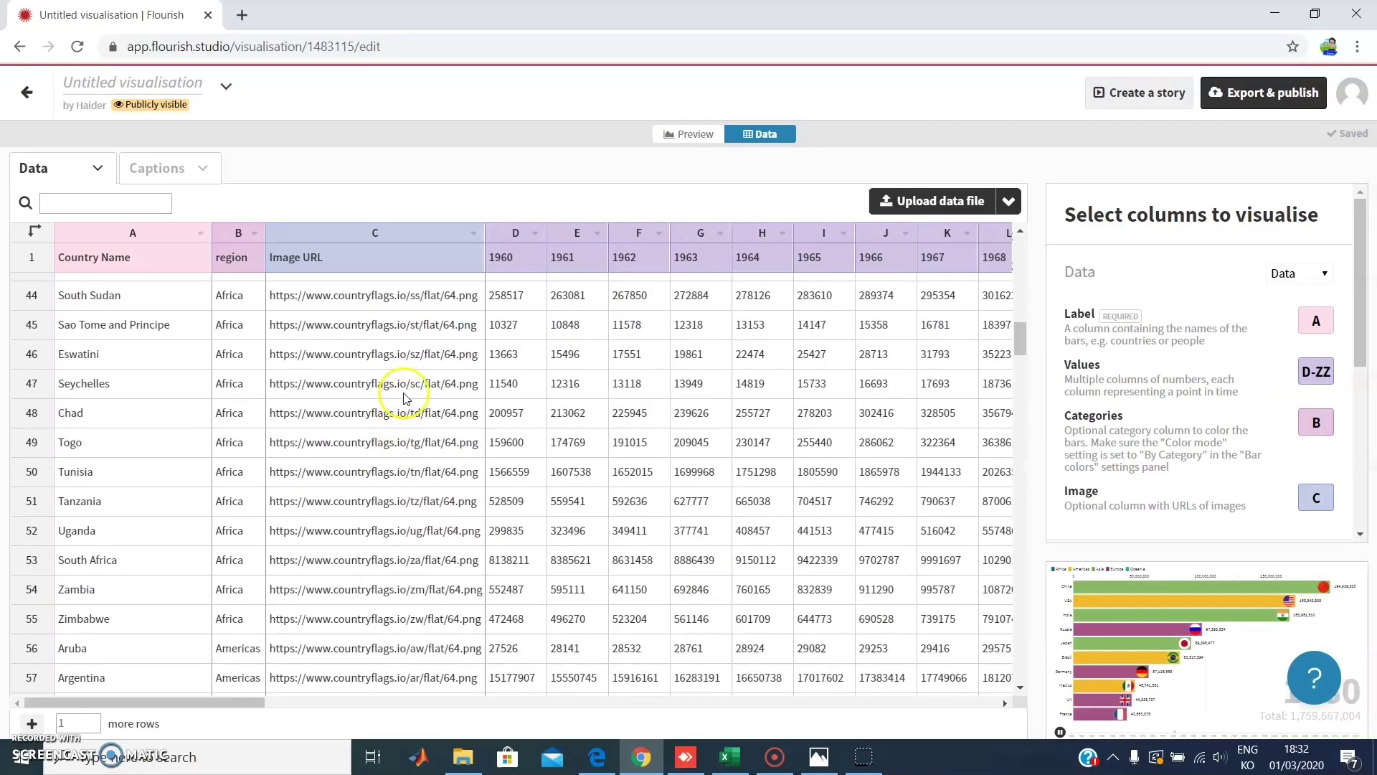
scroll(406, 397, "down", 19)
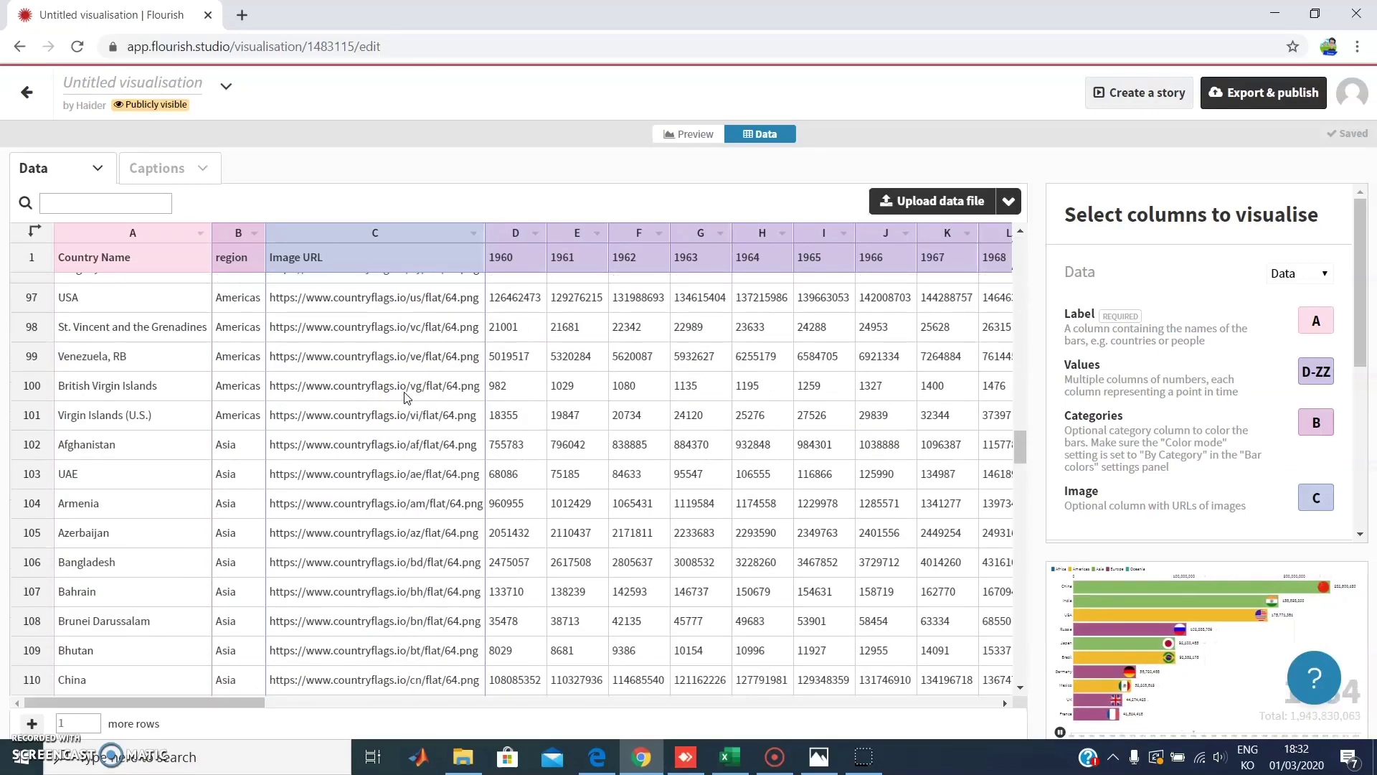
scroll(405, 397, "down", 8)
scroll(405, 396, "up", 3)
scroll(356, 393, "up", 3)
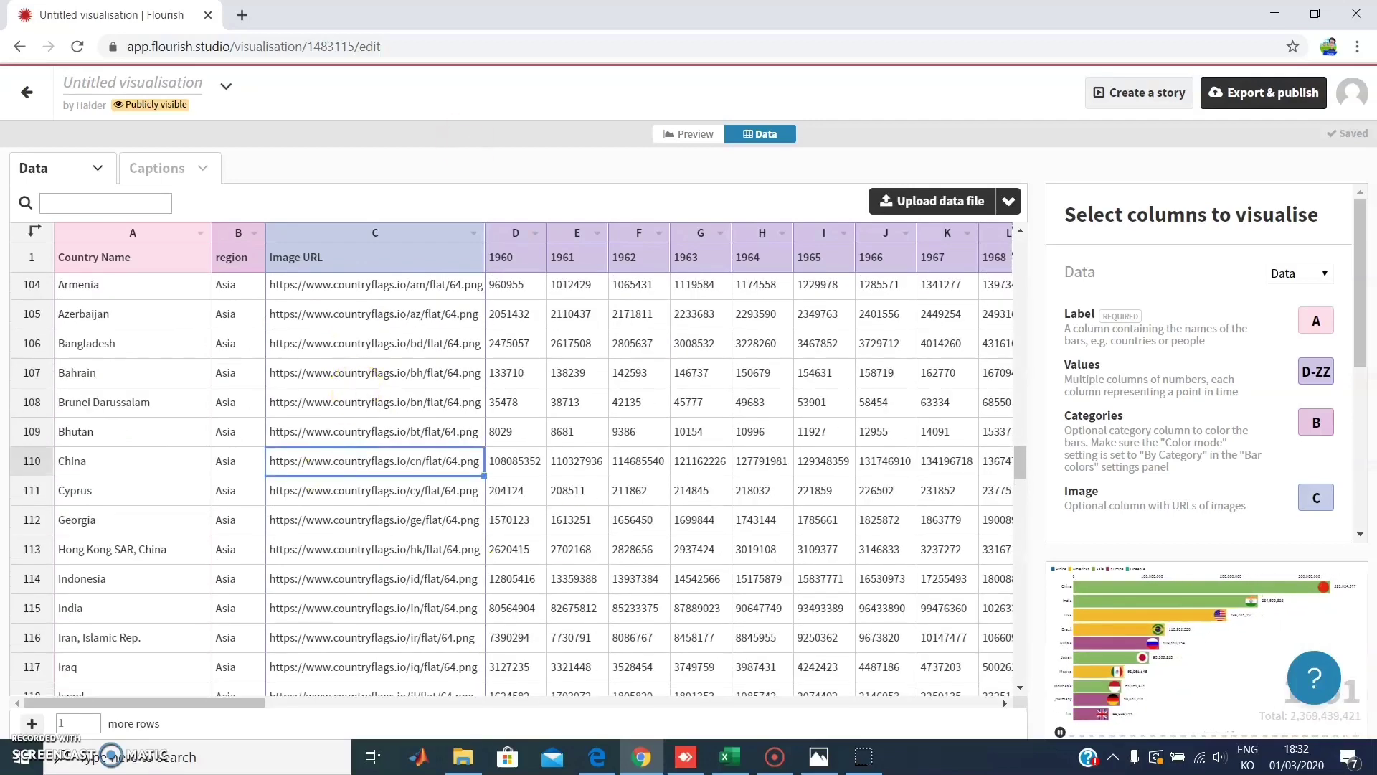
Search Google for "pakistan png image" in a new tab, open the flag thumbnail on its own and copy its image address
left_click(244, 16)
type("pakis")
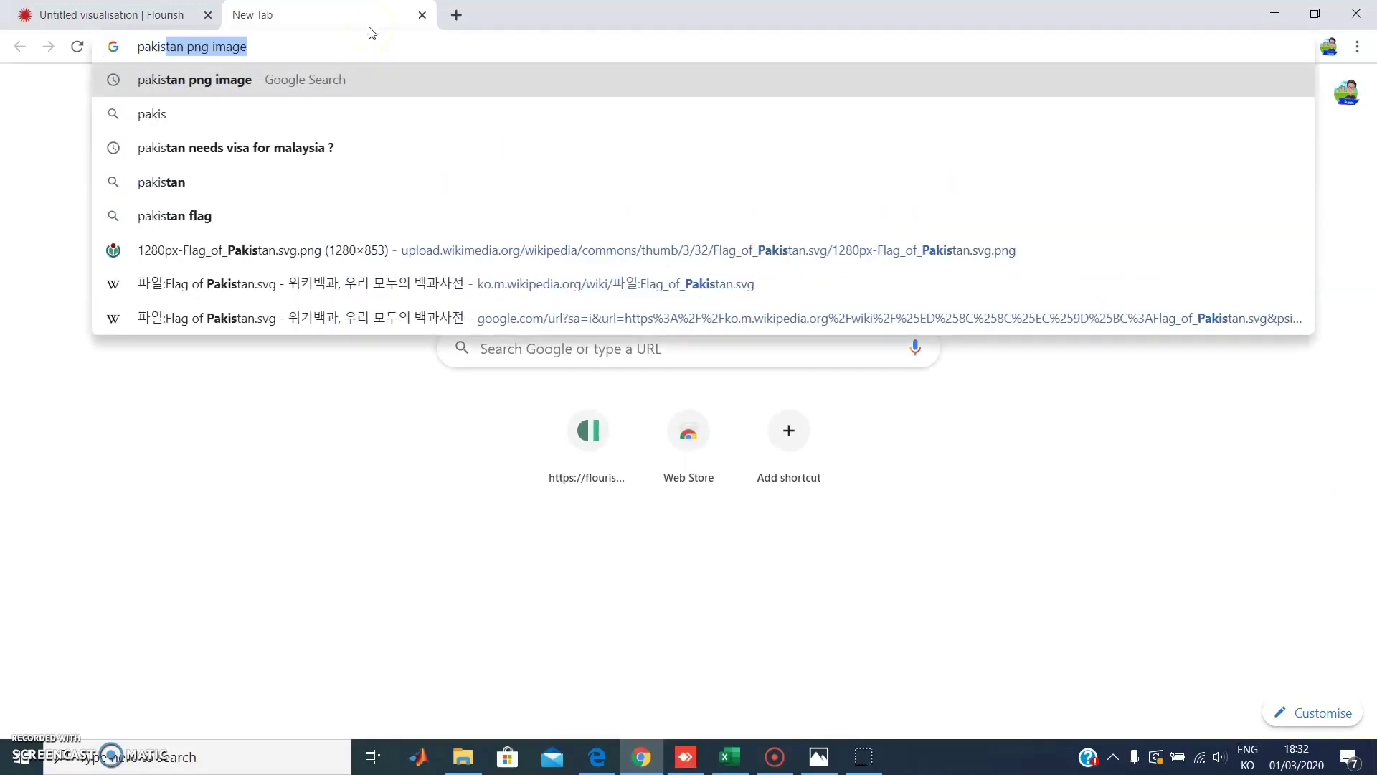
key("Return")
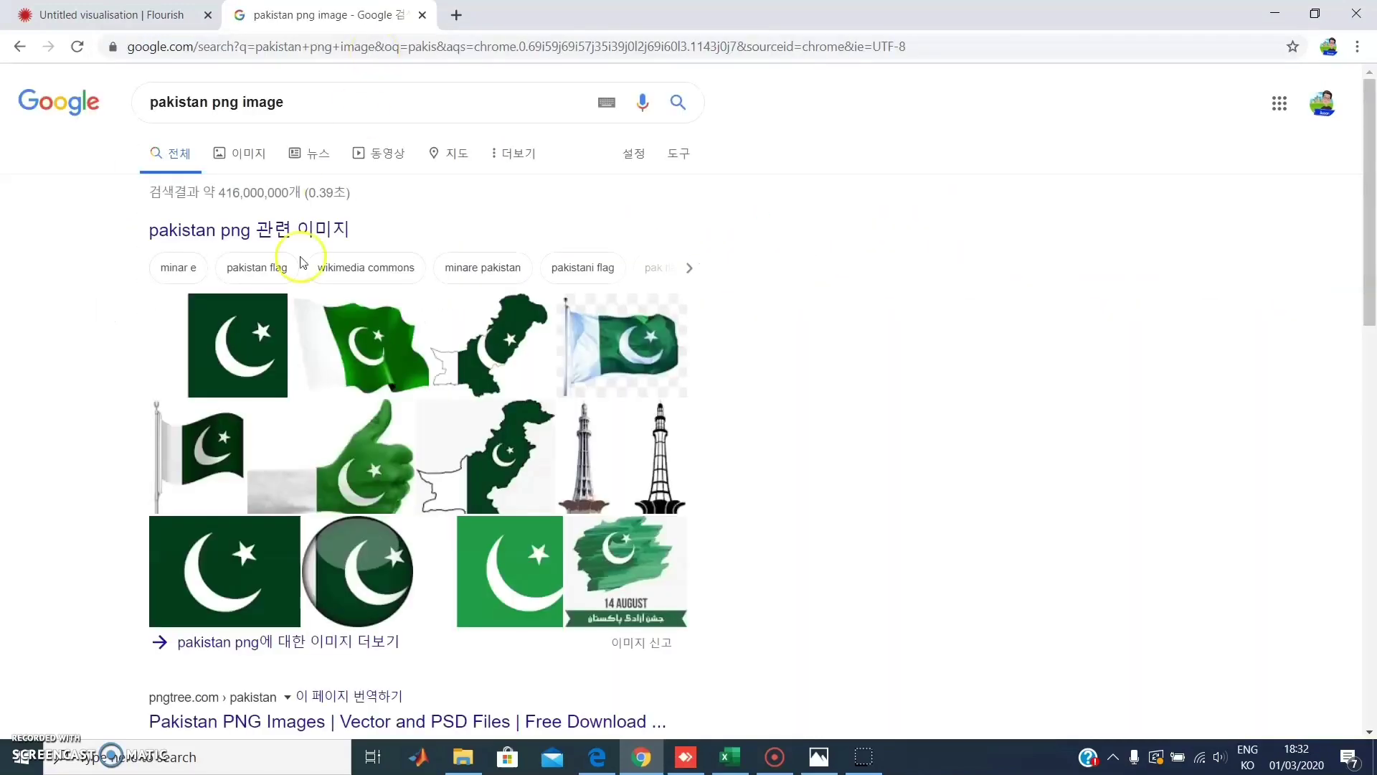
right_click(228, 343)
left_click(290, 485)
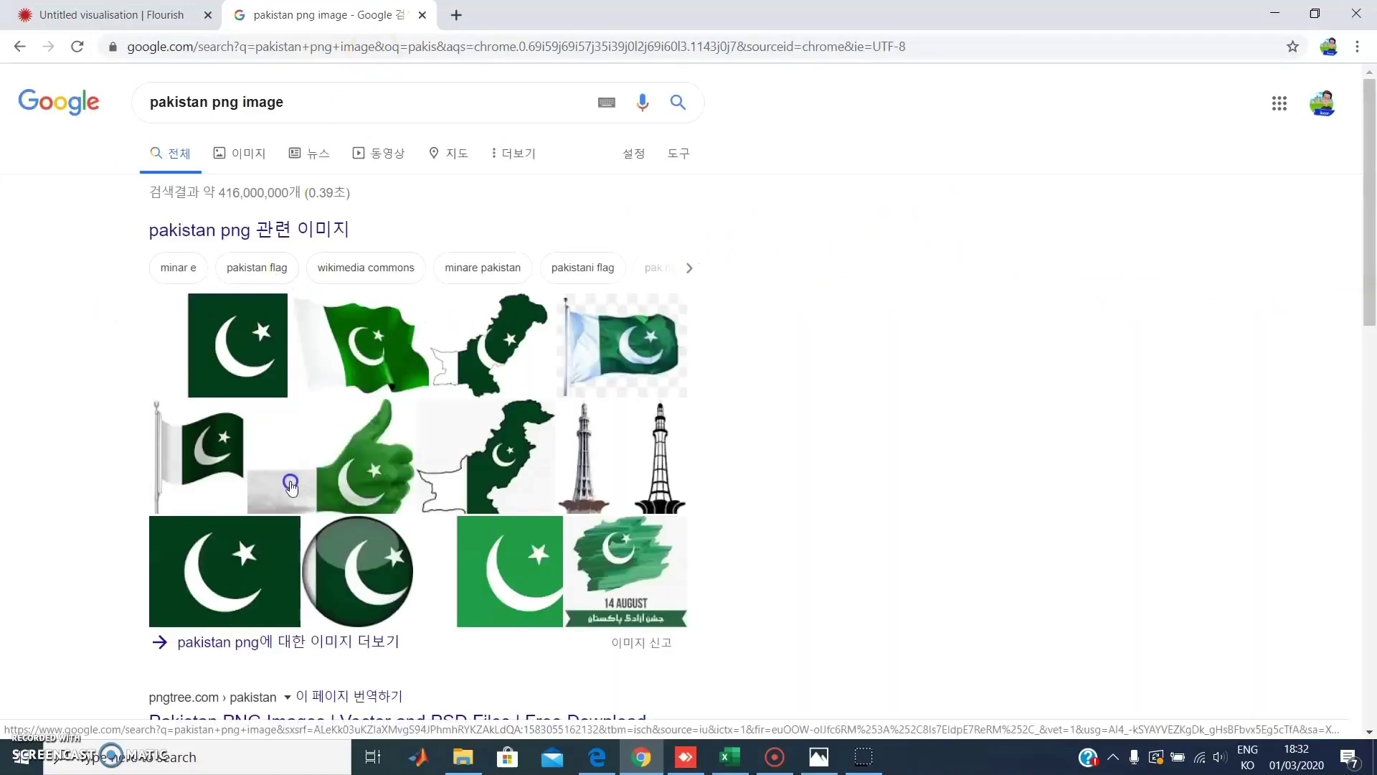
left_click(523, 15)
left_click(603, 47)
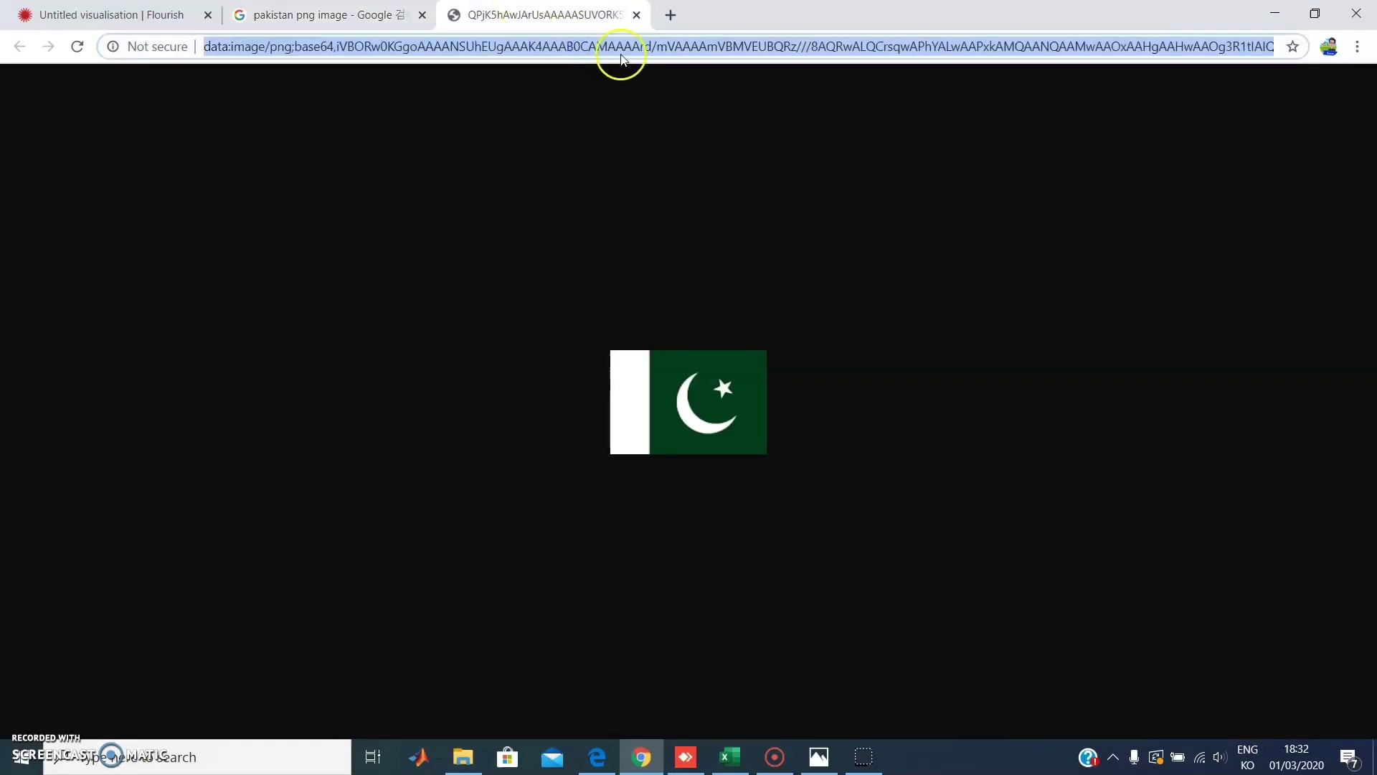
Replace China's image URL in Flourish with the copied base64 image address and check the flag in the chart preview
left_click(141, 21)
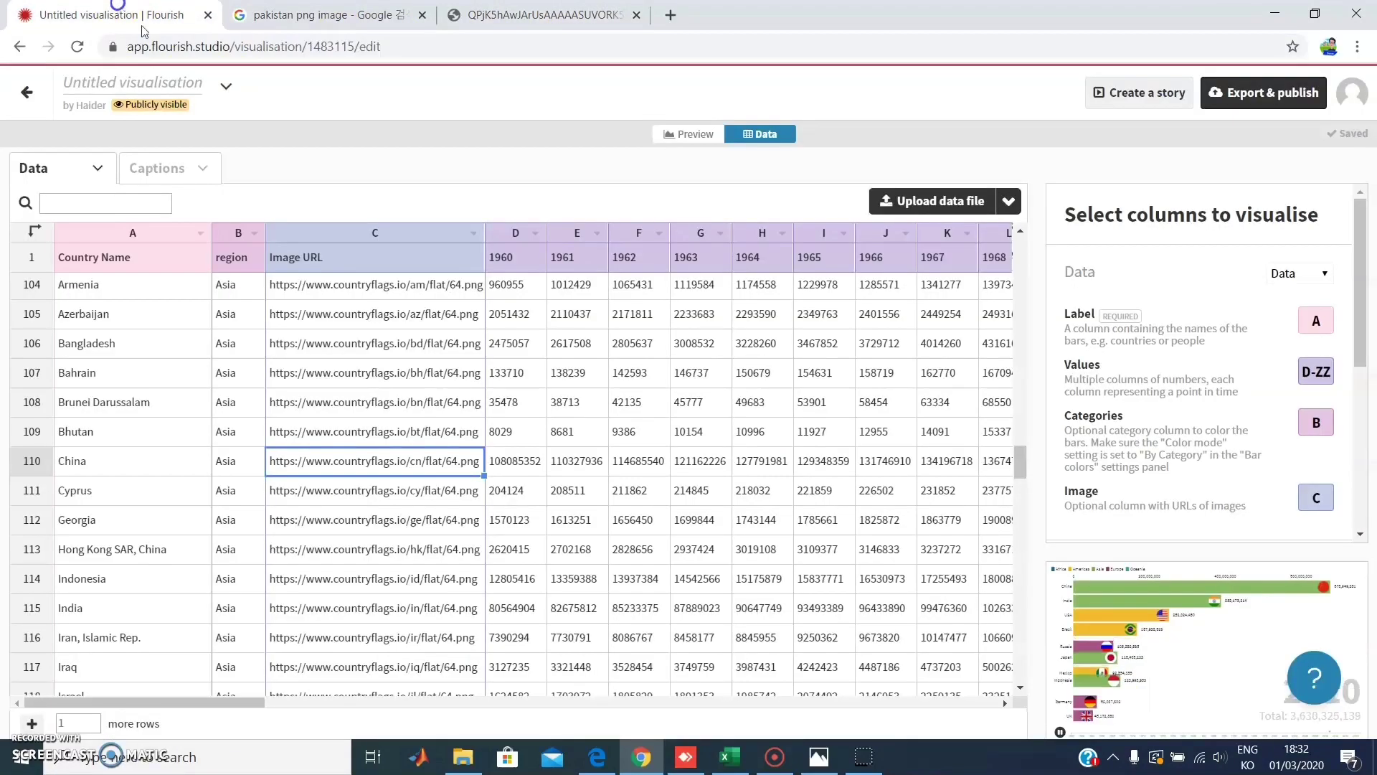
key("ctrl+v")
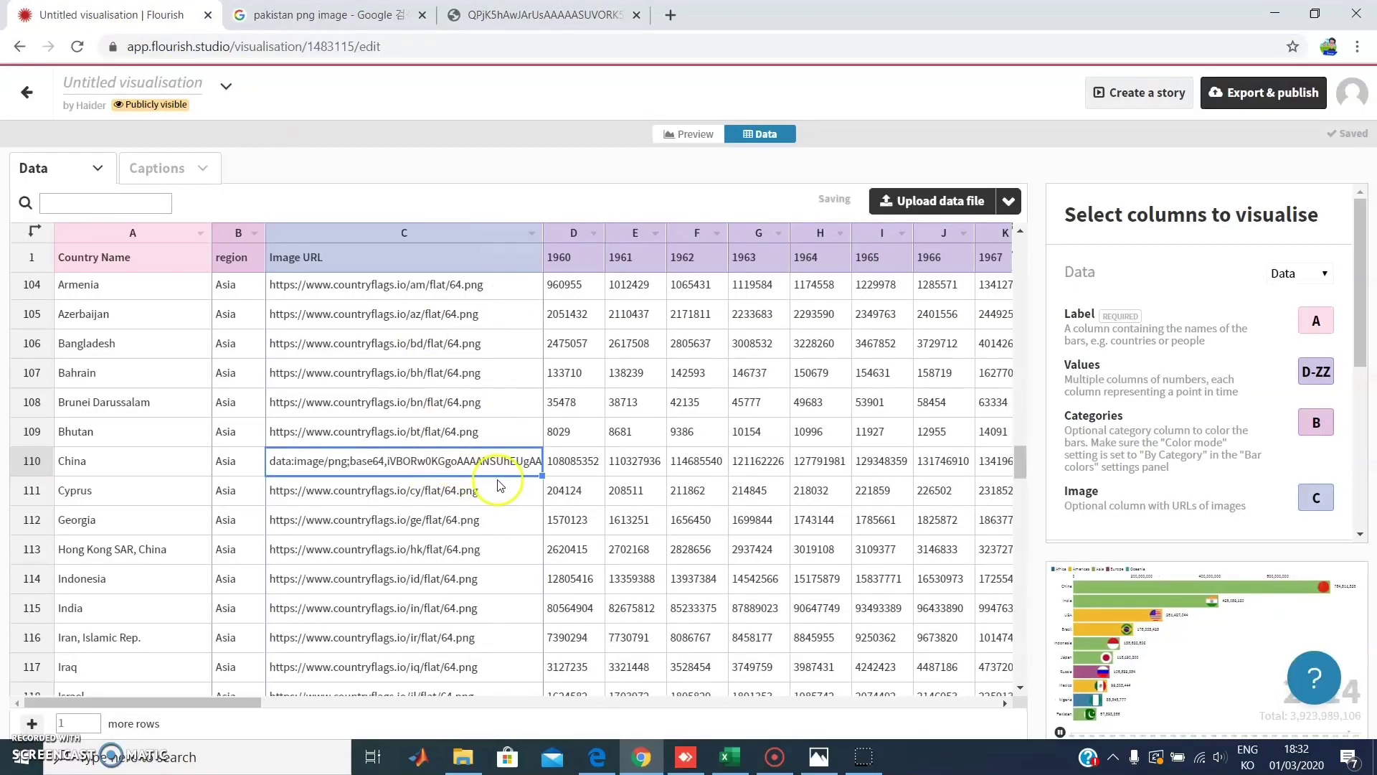
left_click(693, 135)
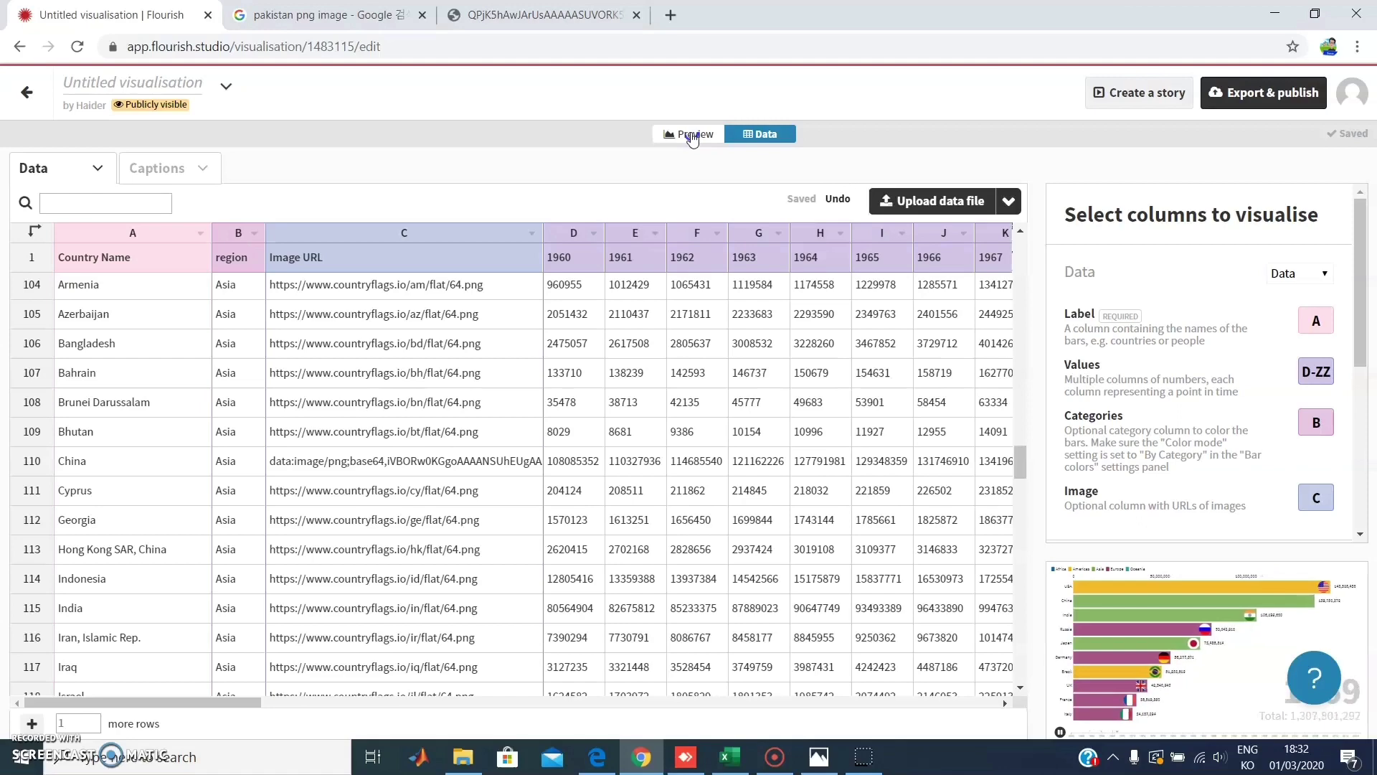
left_click(693, 136)
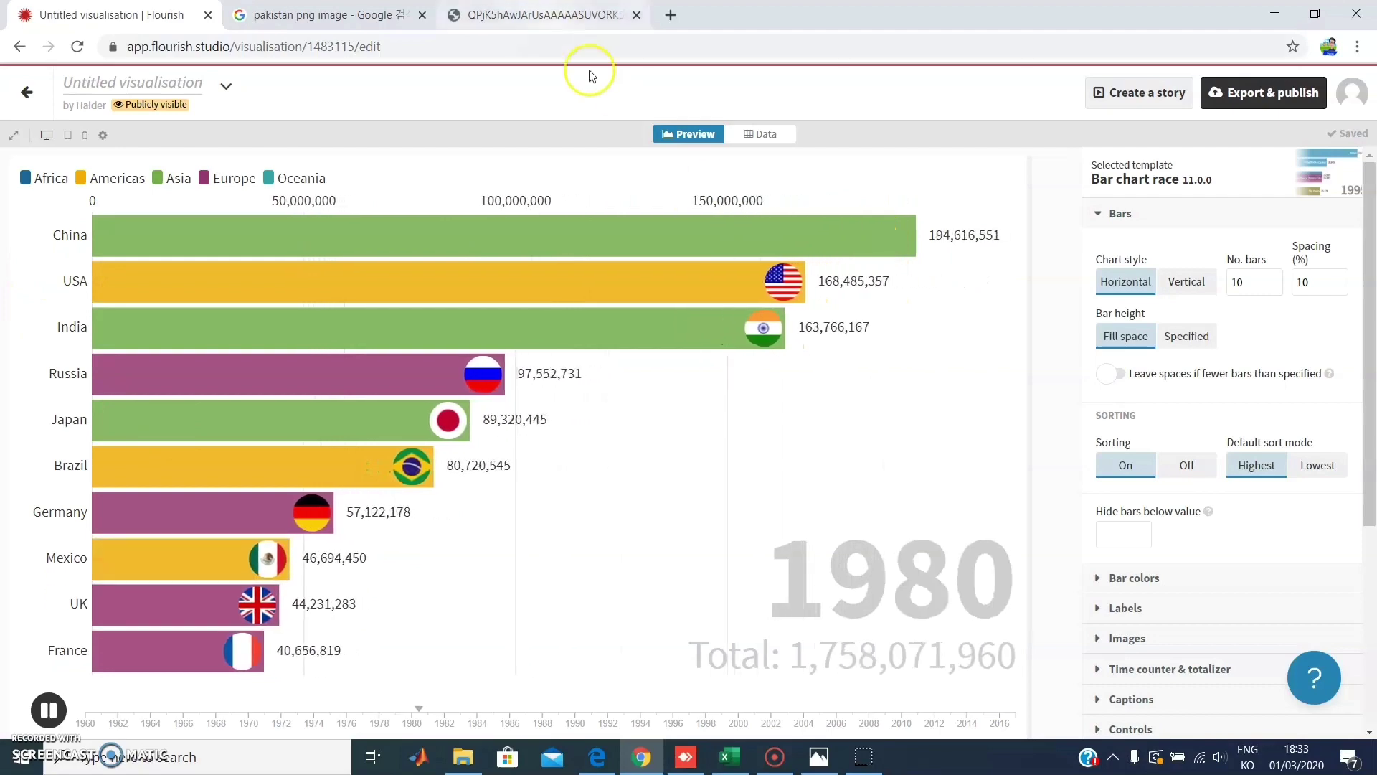
left_click(763, 133)
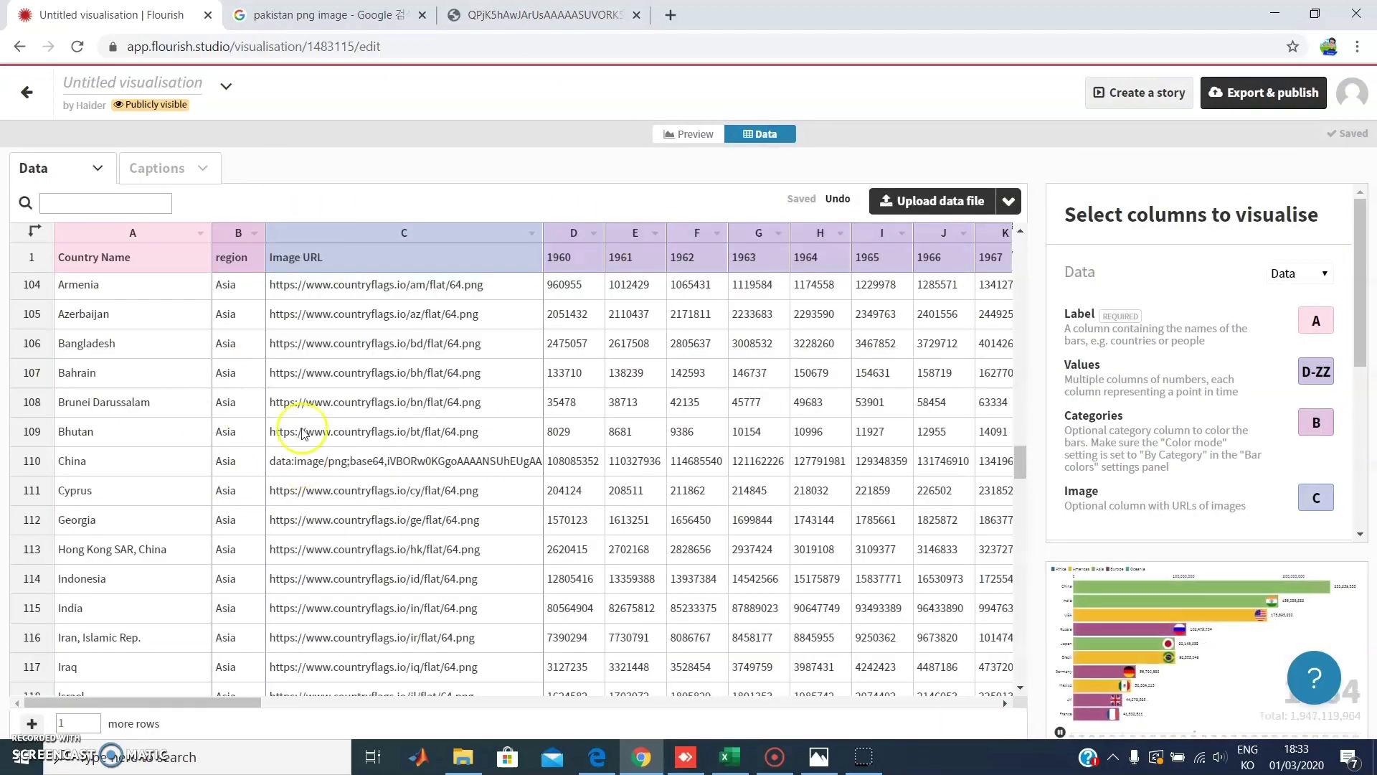
Open the full-size Wikimedia image of the Pakistan flag from the Google results in a new tab and copy its URL
key("ctrl+Tab")
left_click(260, 362)
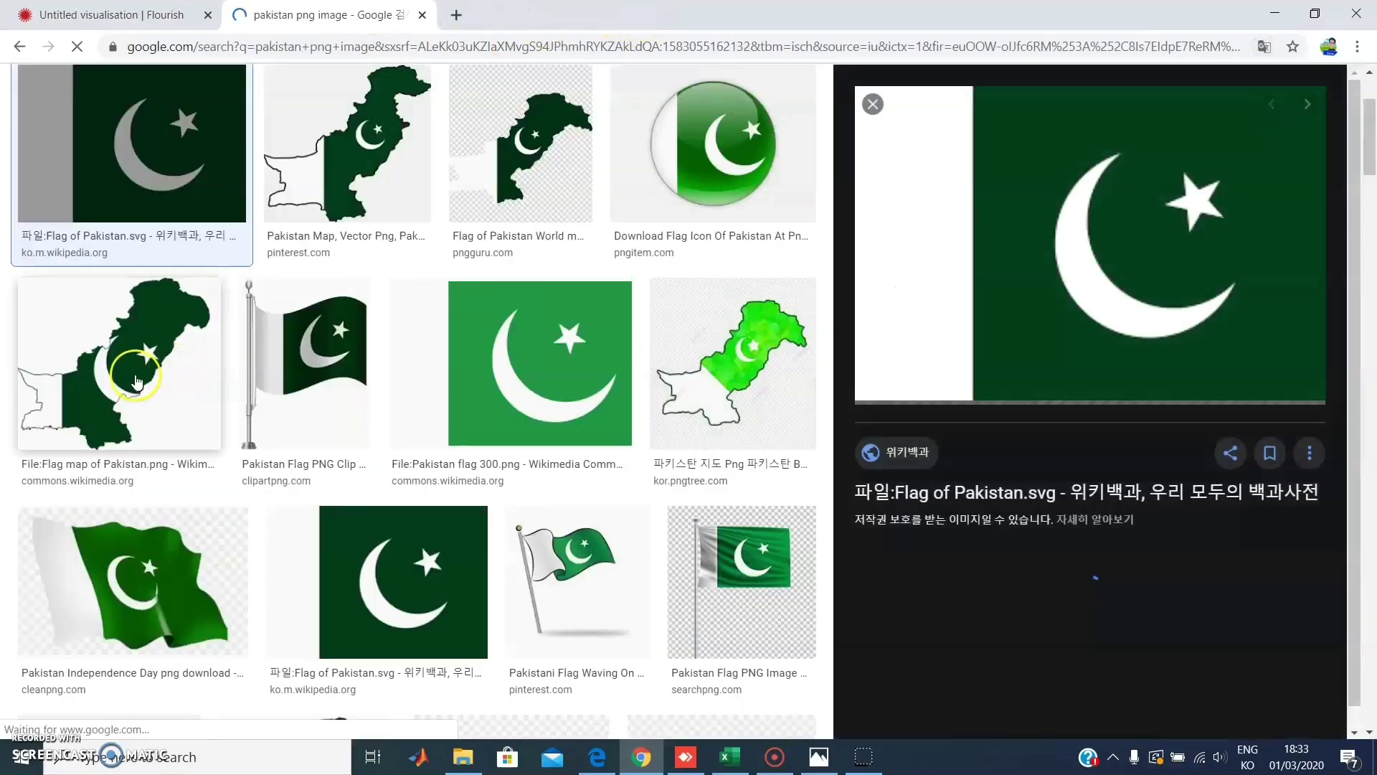
right_click(1013, 244)
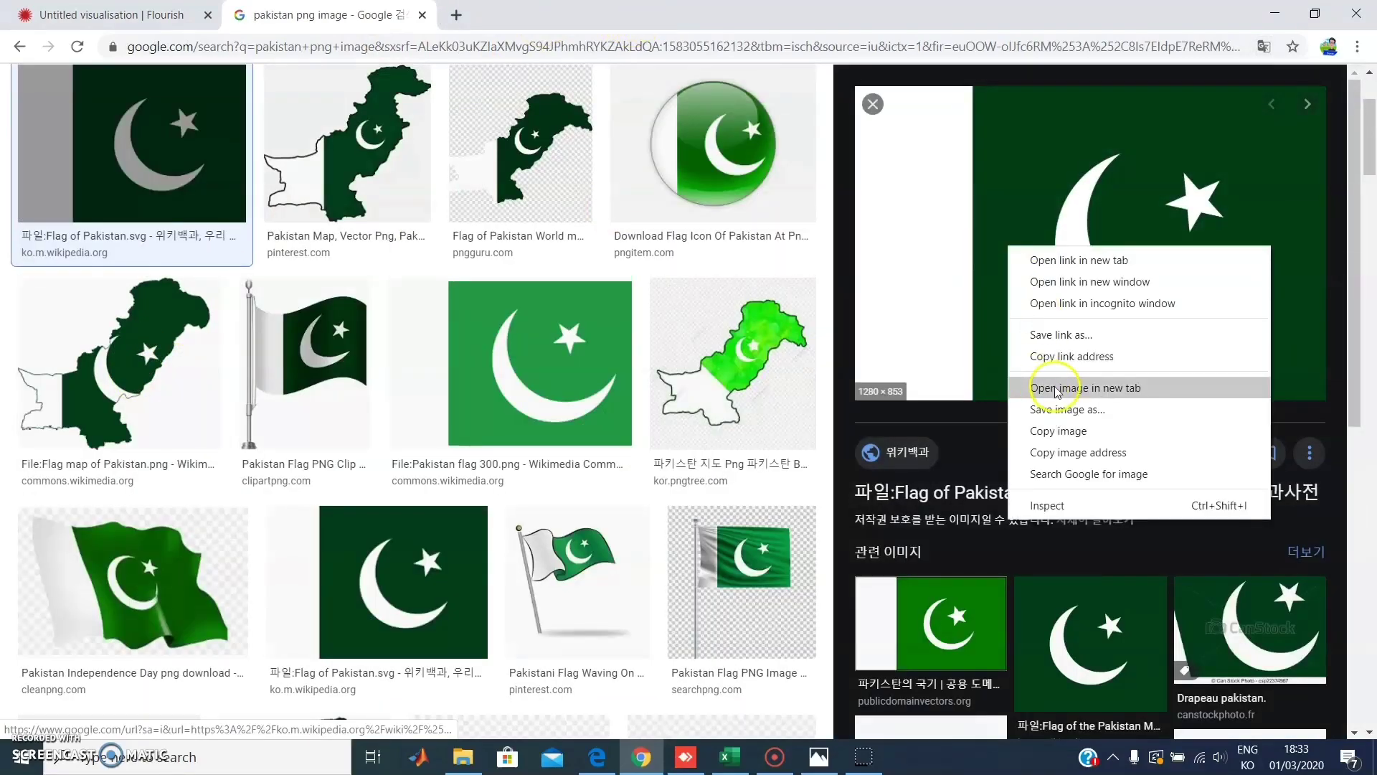
left_click(1055, 388)
left_click(610, 16)
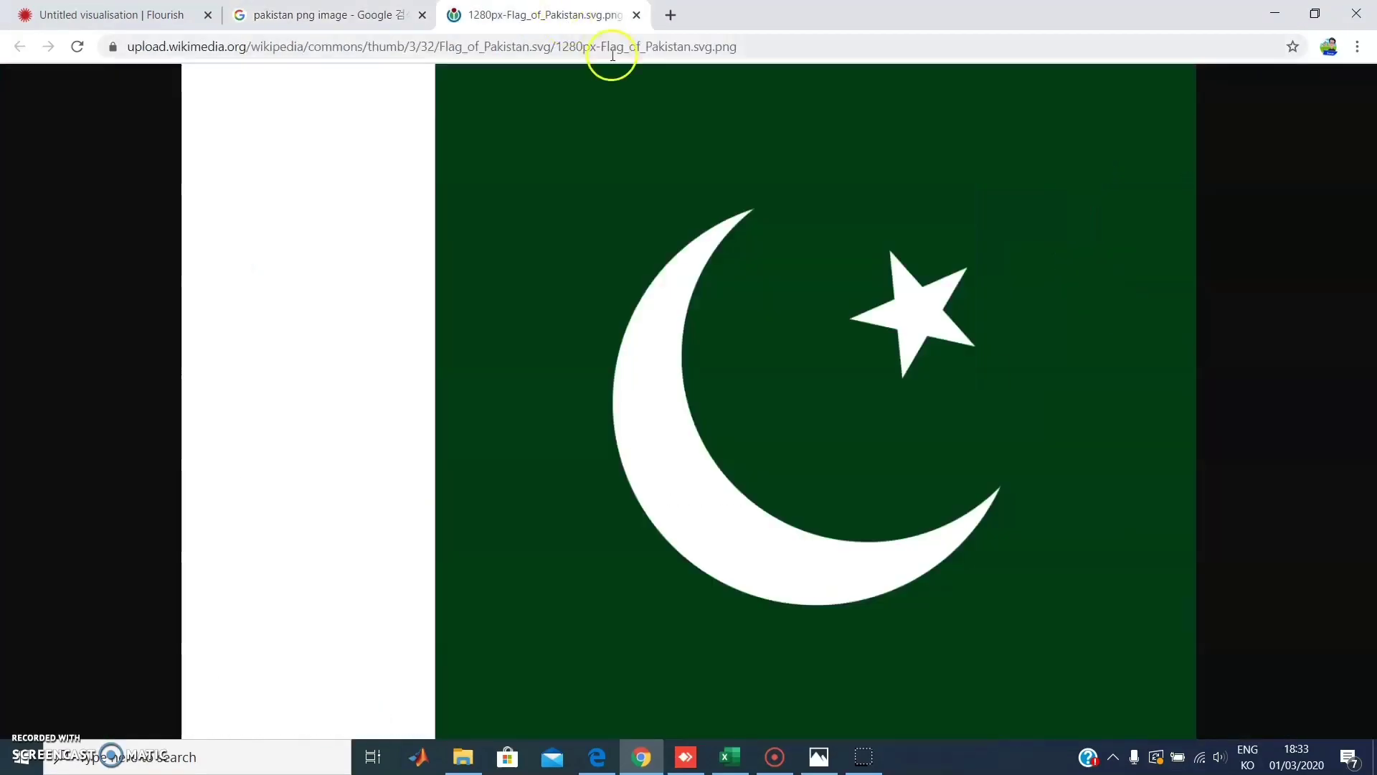
left_click_drag(765, 50, 759, 49)
left_click(759, 49)
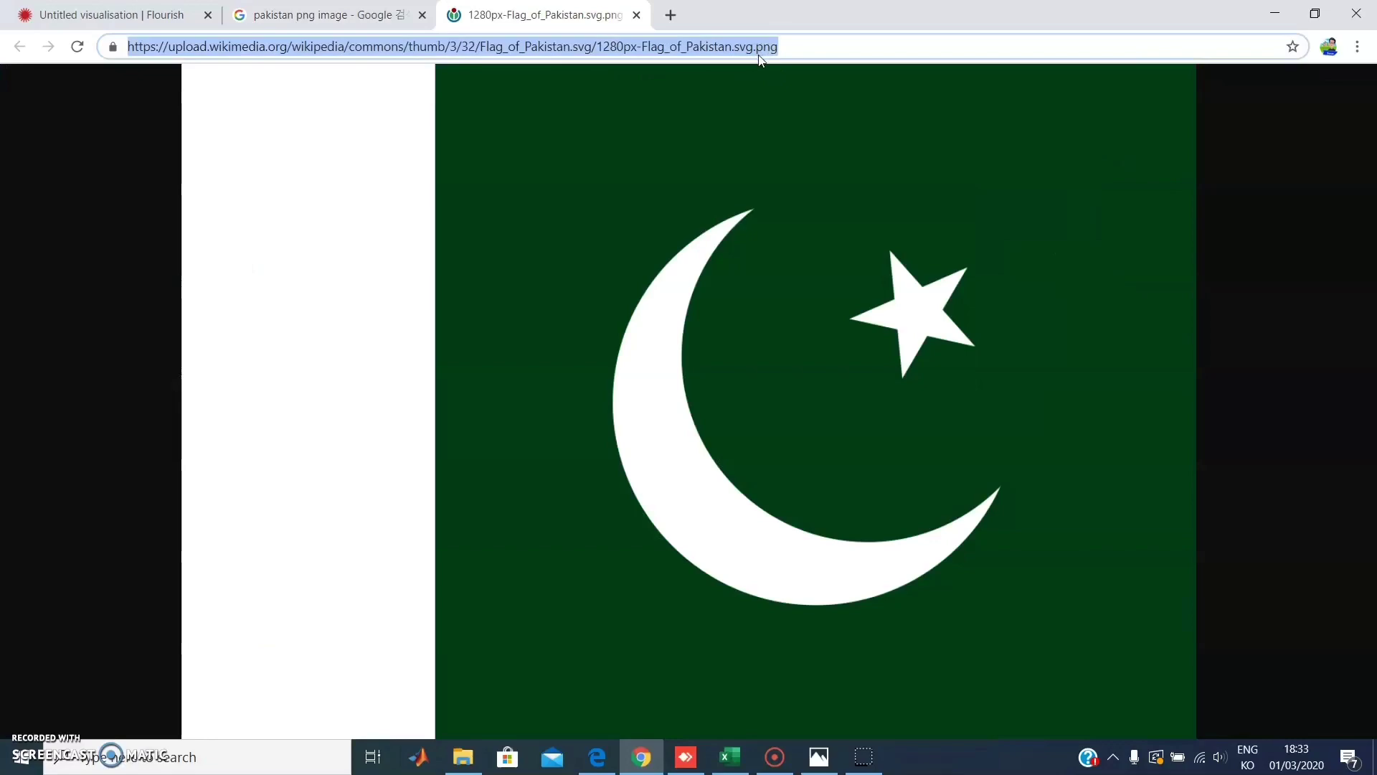
Paste the Wikimedia Pakistan flag URL into China's image cell in Flourish and check the flag in the chart preview
key("ctrl+Tab")
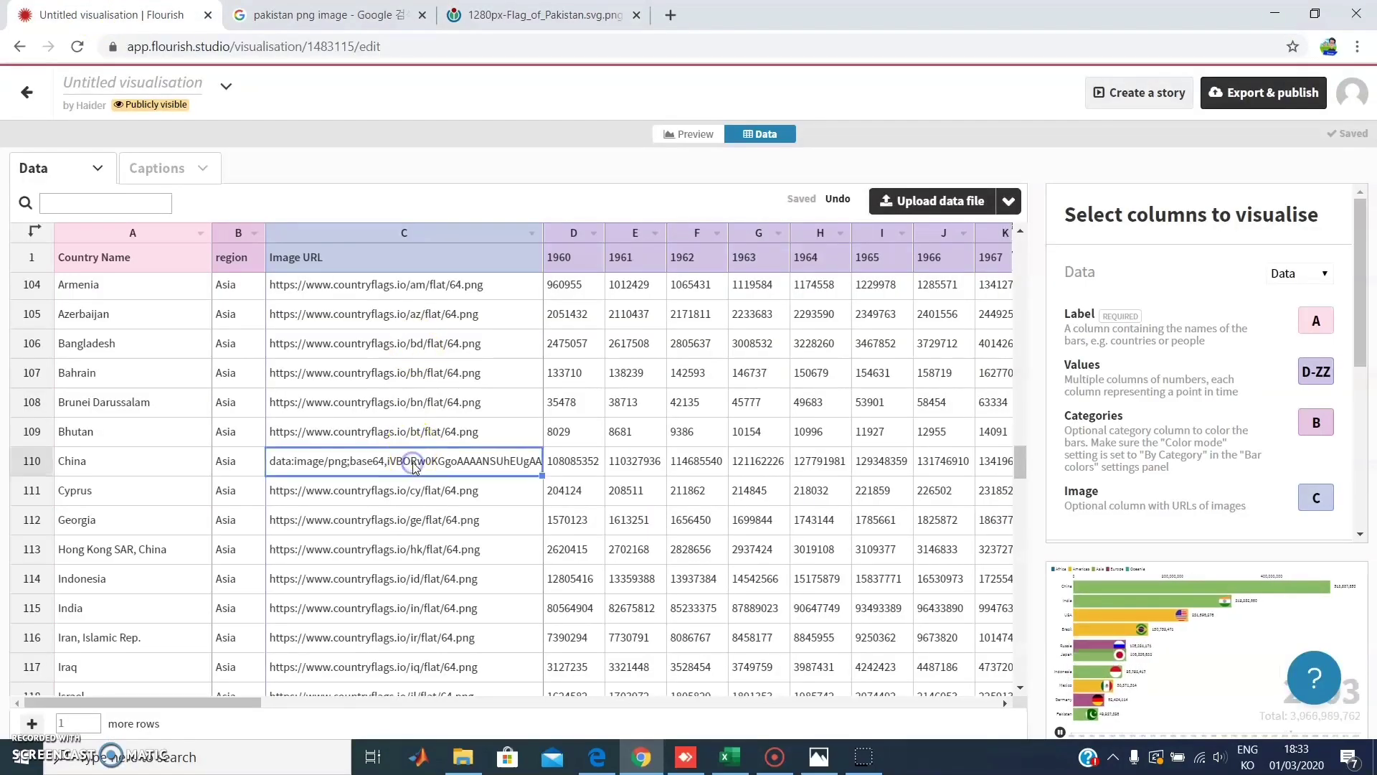
key("ctrl+v")
left_click(319, 14)
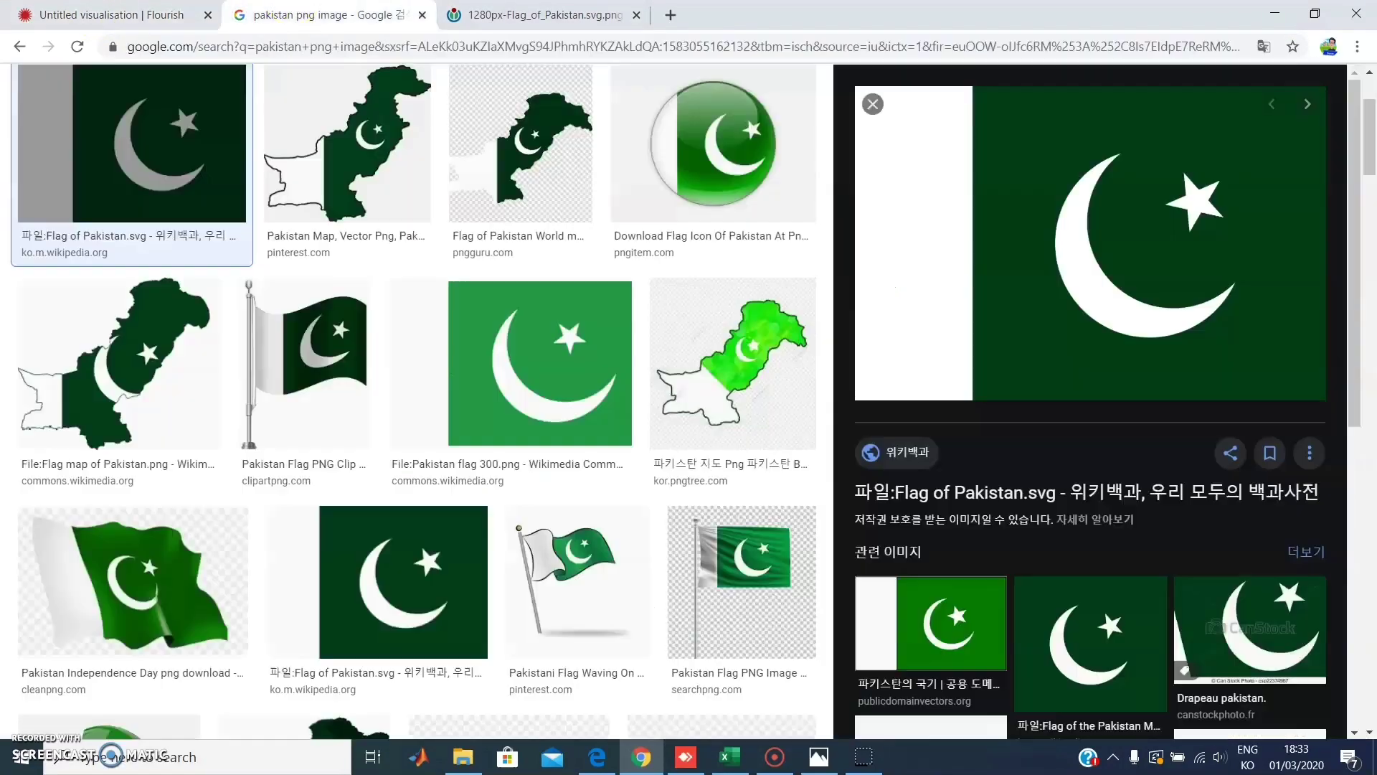
left_click(158, 8)
left_click(699, 135)
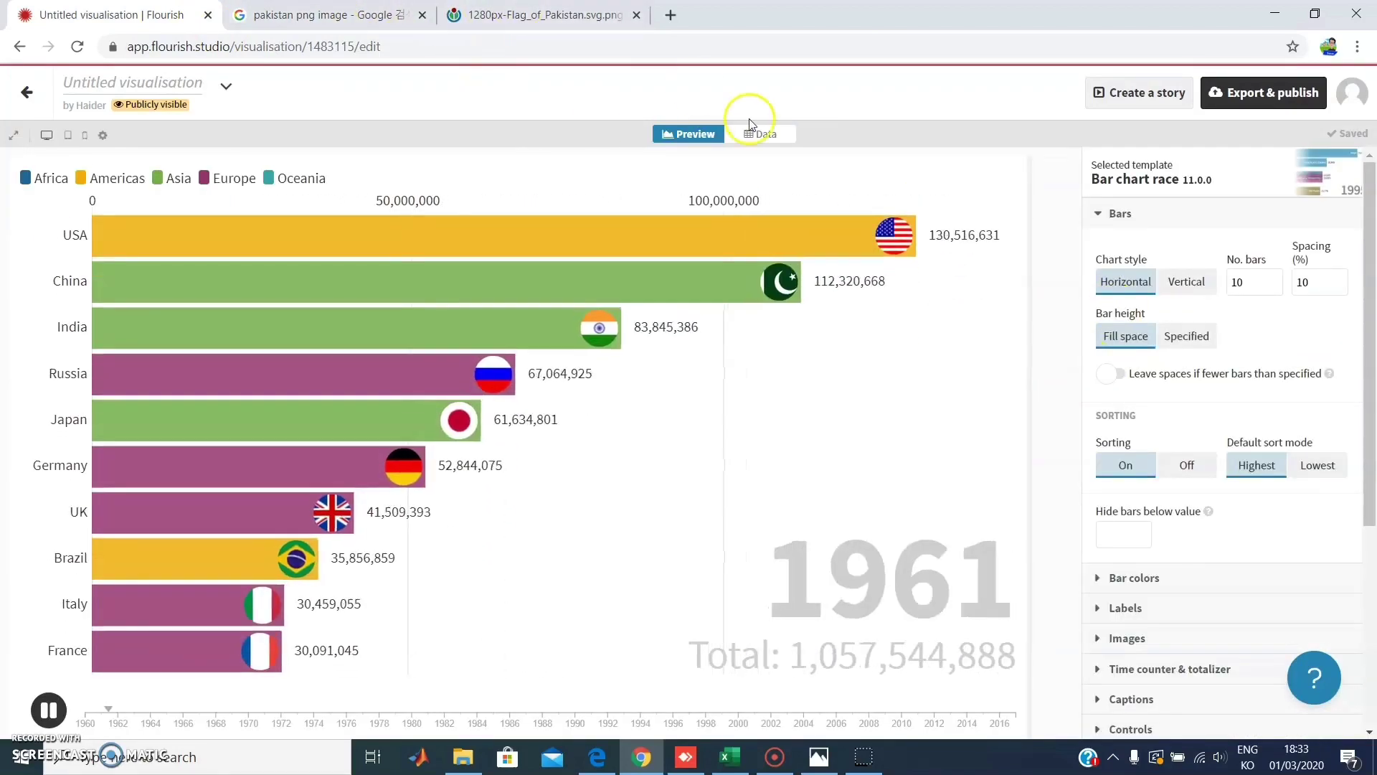
Return to the data sheet and undo both changes to China's image URL
left_click(765, 134)
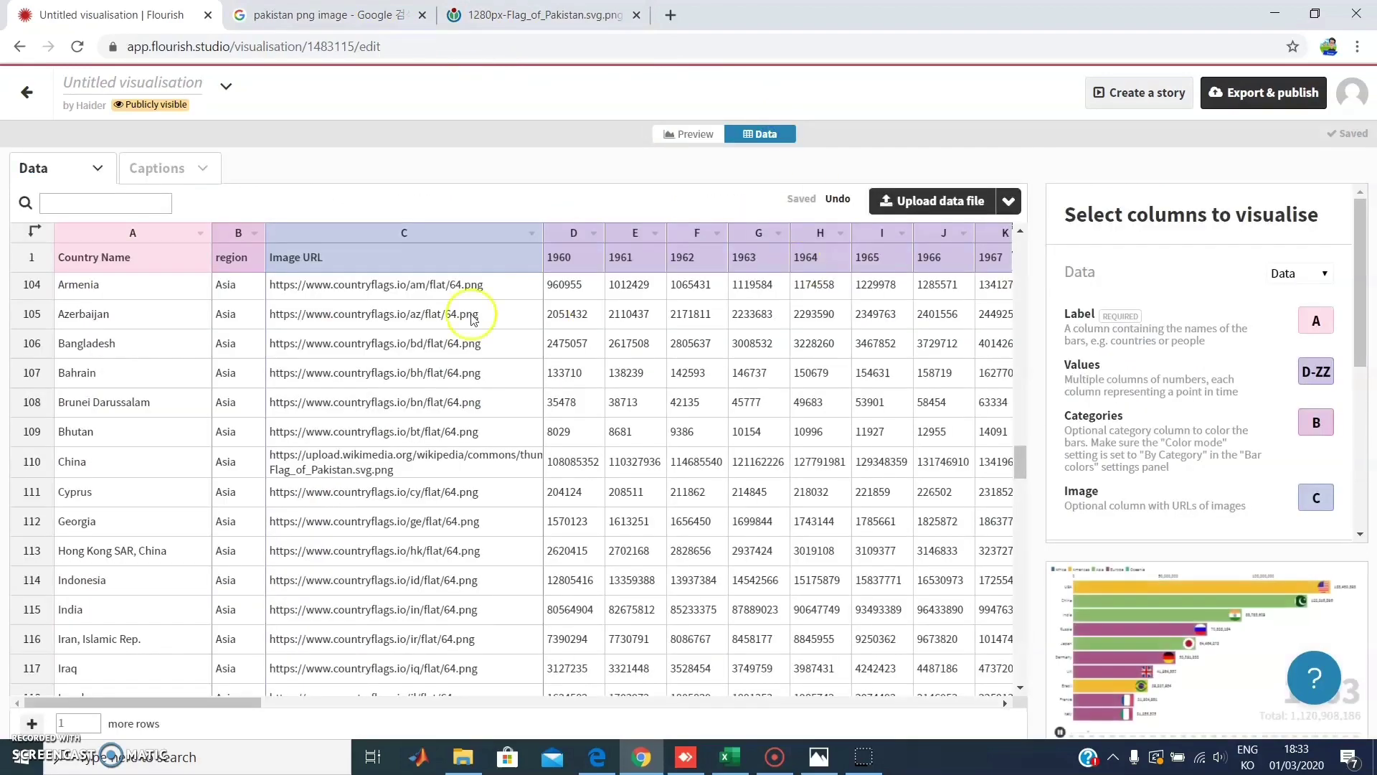
left_click(838, 199)
left_click(838, 199)
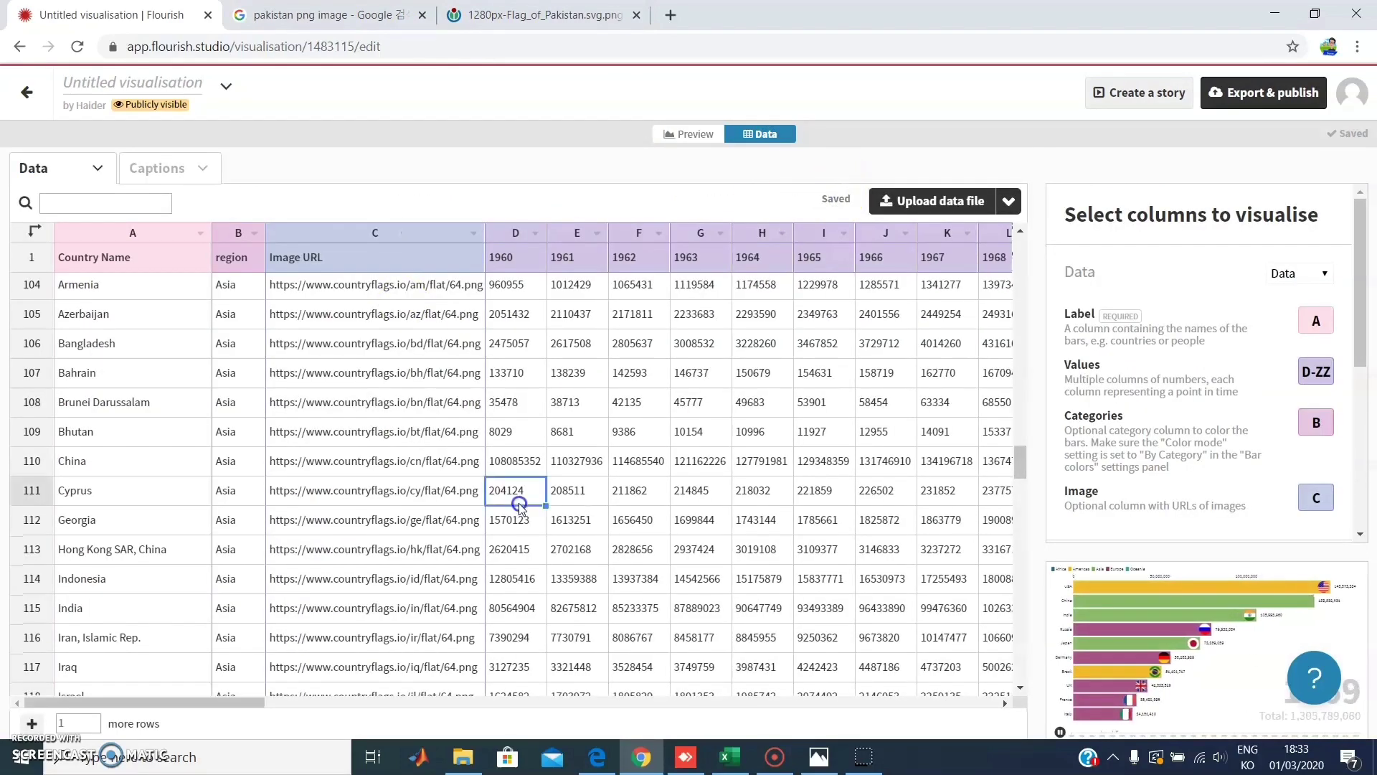
Clear all of the template's sample data from the data sheet
left_click(109, 290)
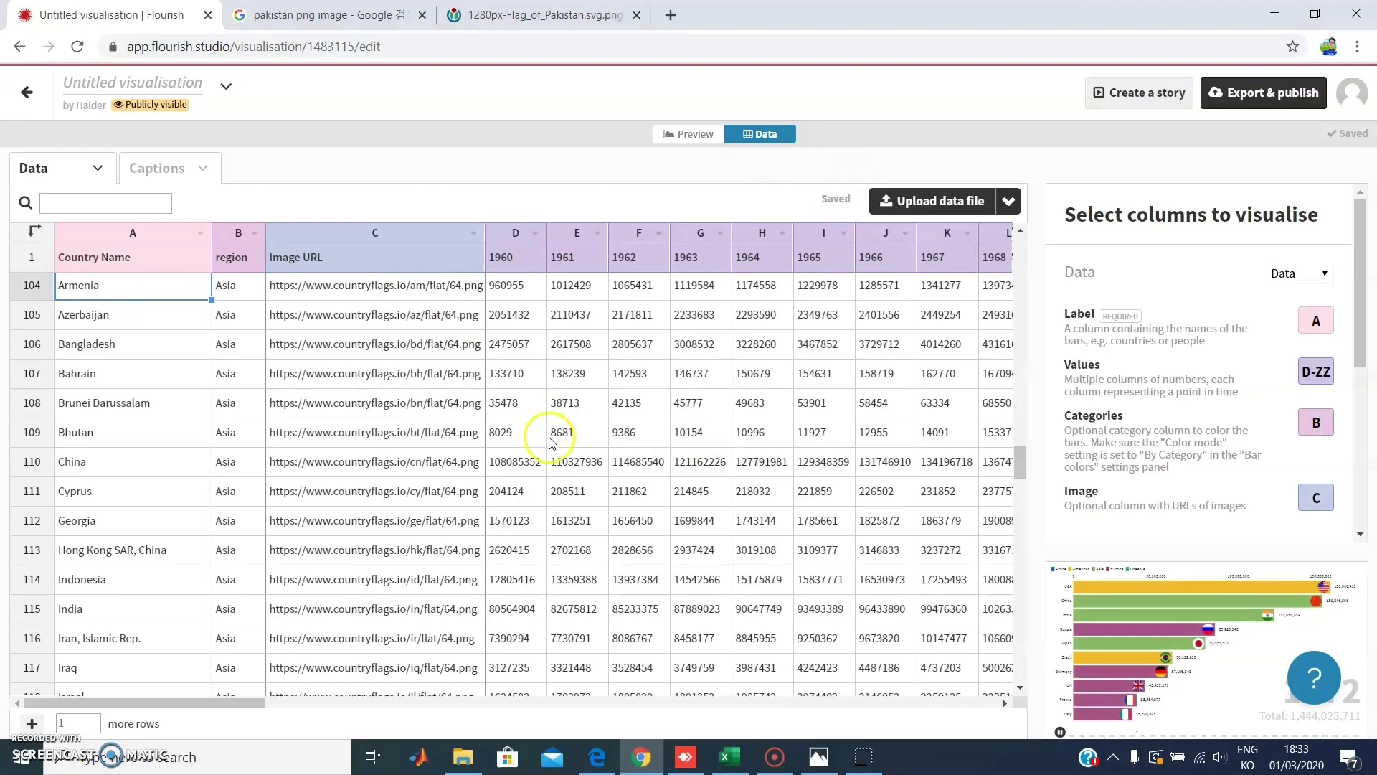
key("ctrl+a")
key("Delete")
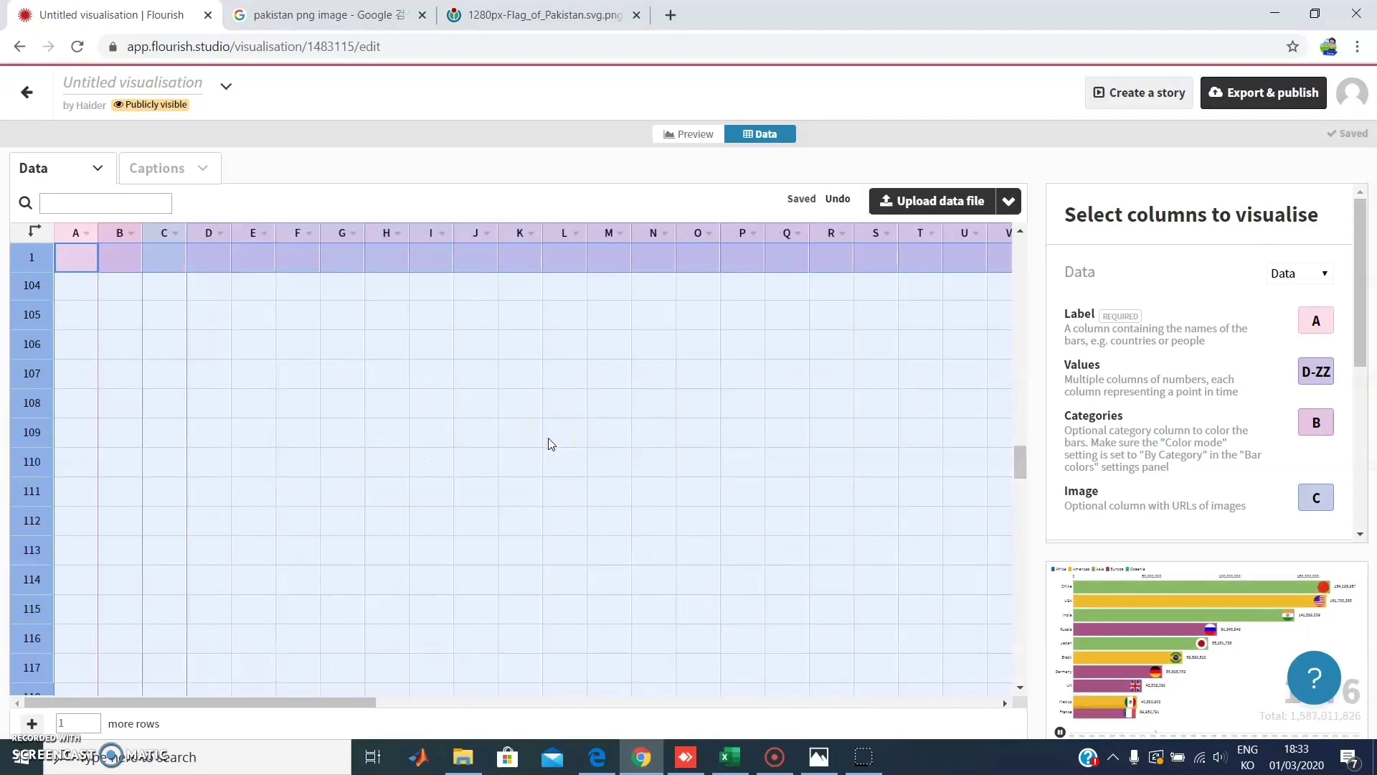
left_click(893, 290)
Paste the Excel table with Country, Region, Flag and daily columns from 21-Jan-20 to 29-Feb-20 into the sheet, starting at cell A1
key("alt+Tab")
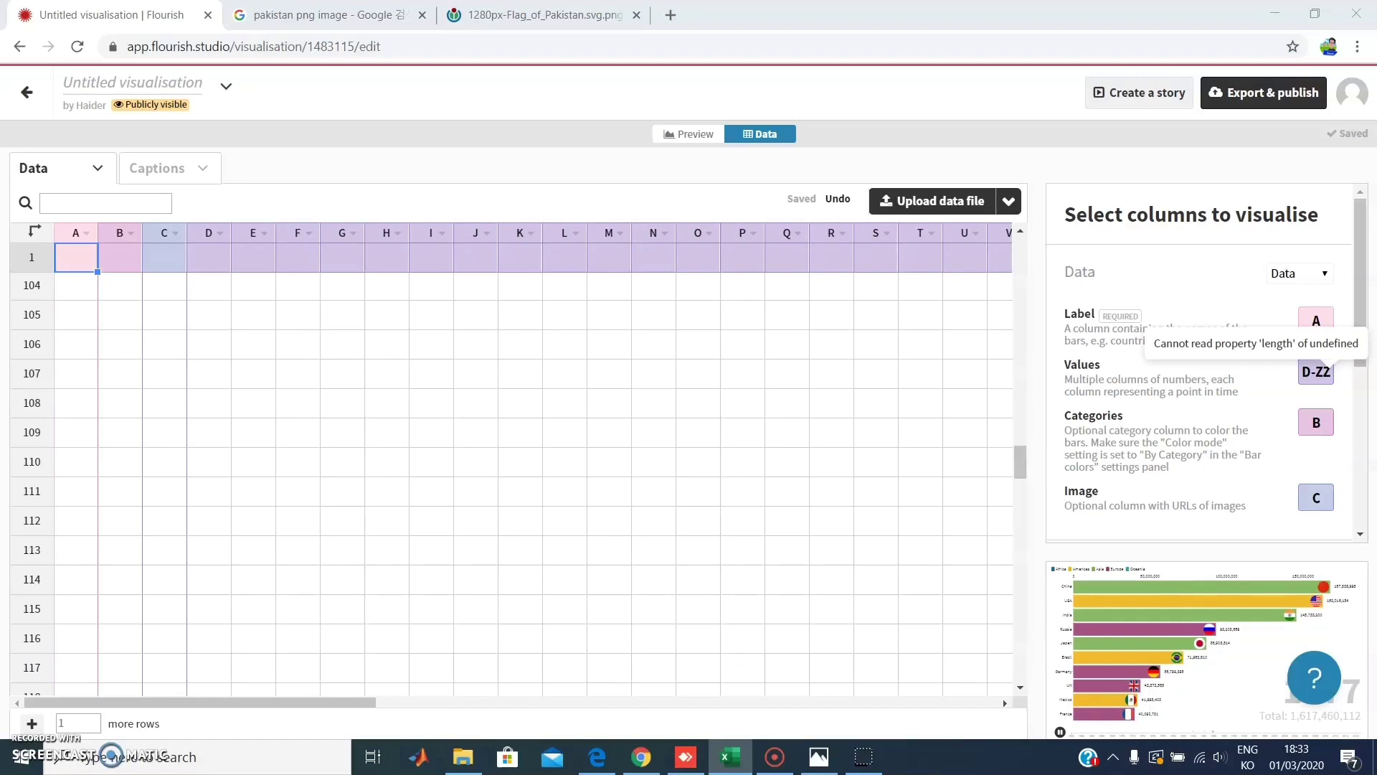
left_click(64, 266)
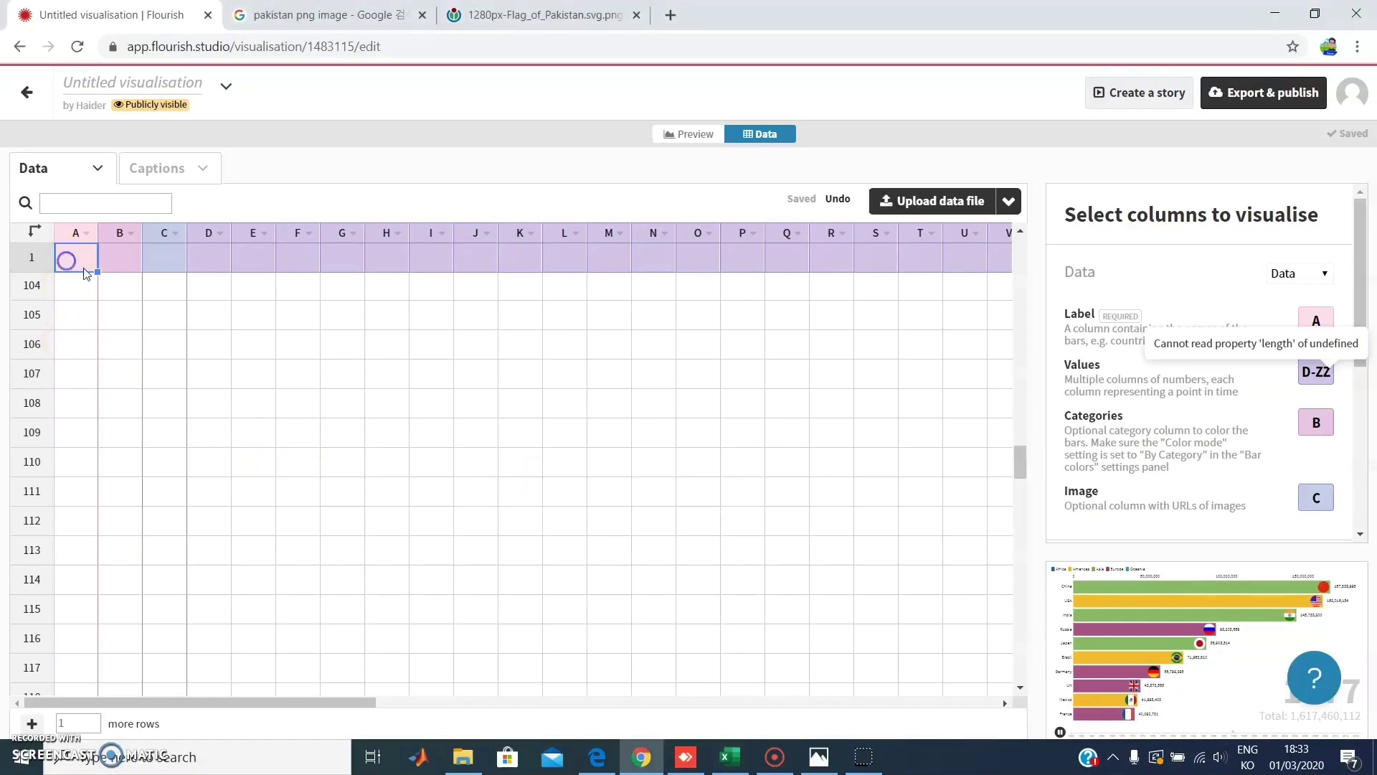
scroll(149, 347, "up", 20)
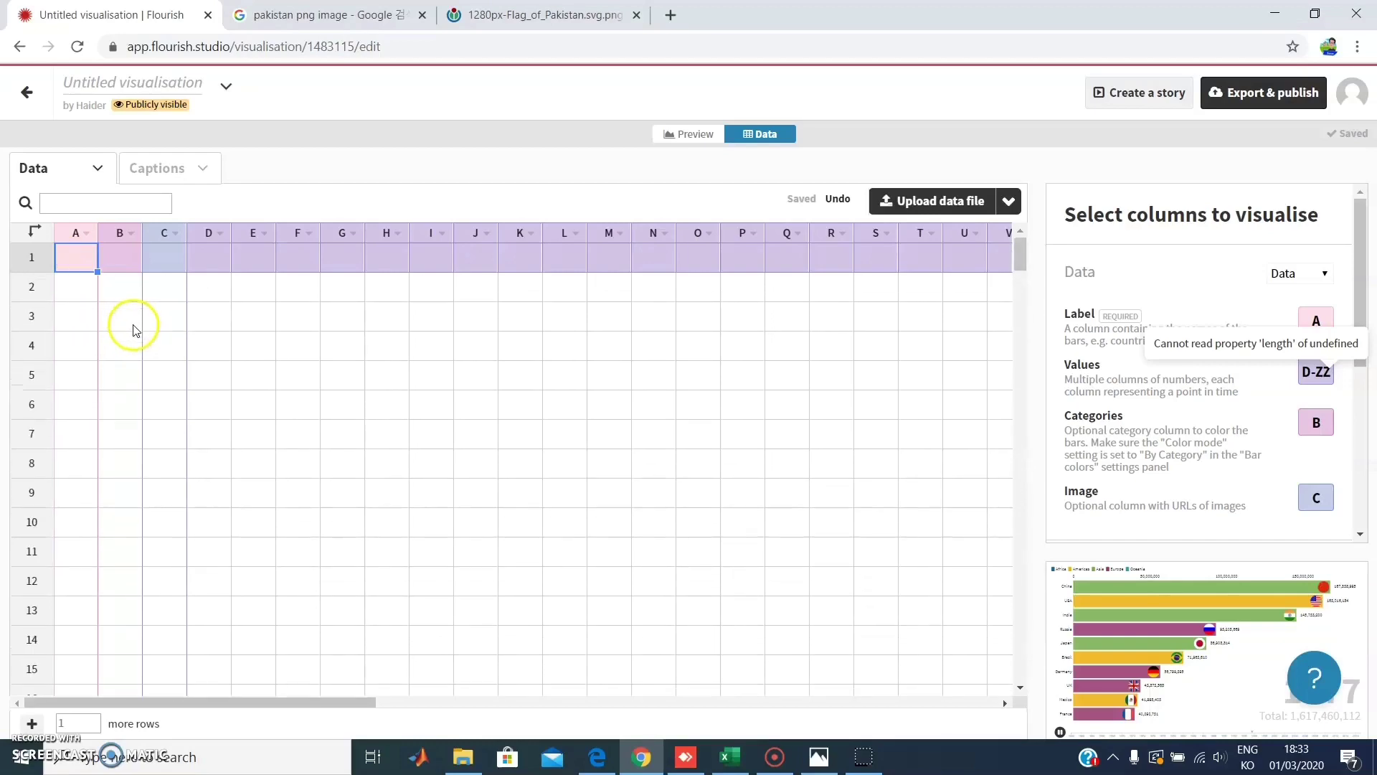
key("ctrl+v")
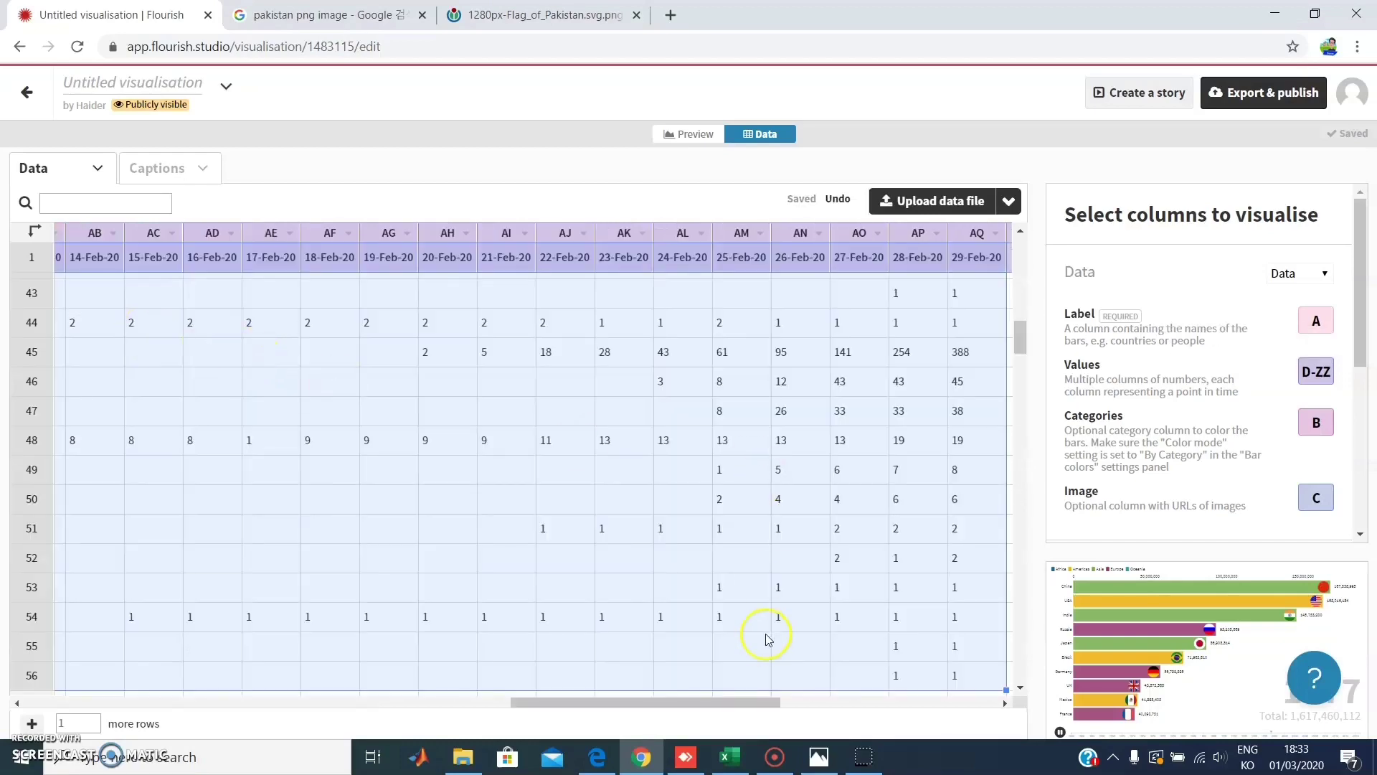
Remove the incomplete Macedonia and Marino rows from the pasted country data
left_click_drag(731, 710, 169, 667)
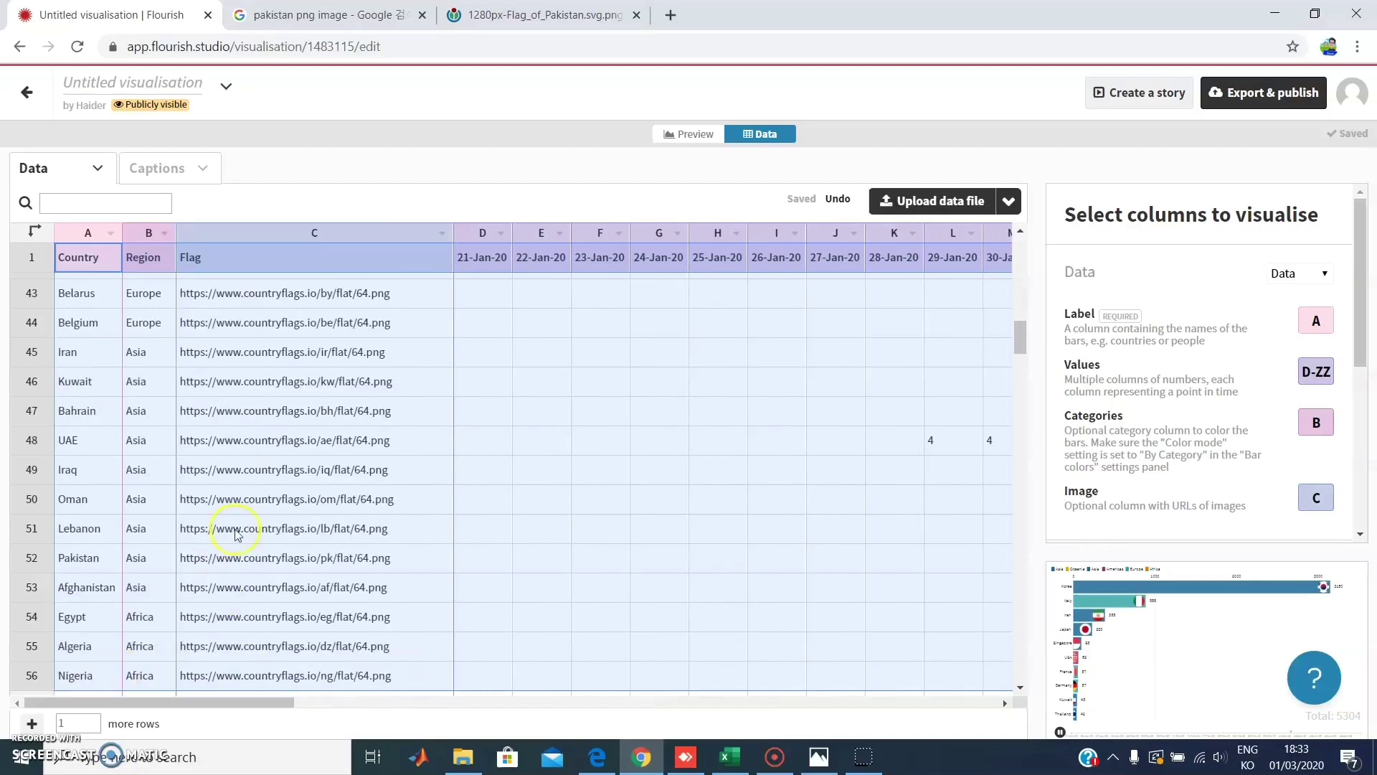
scroll(244, 513, "up", 3)
scroll(258, 495, "down", 5)
scroll(264, 491, "up", 7)
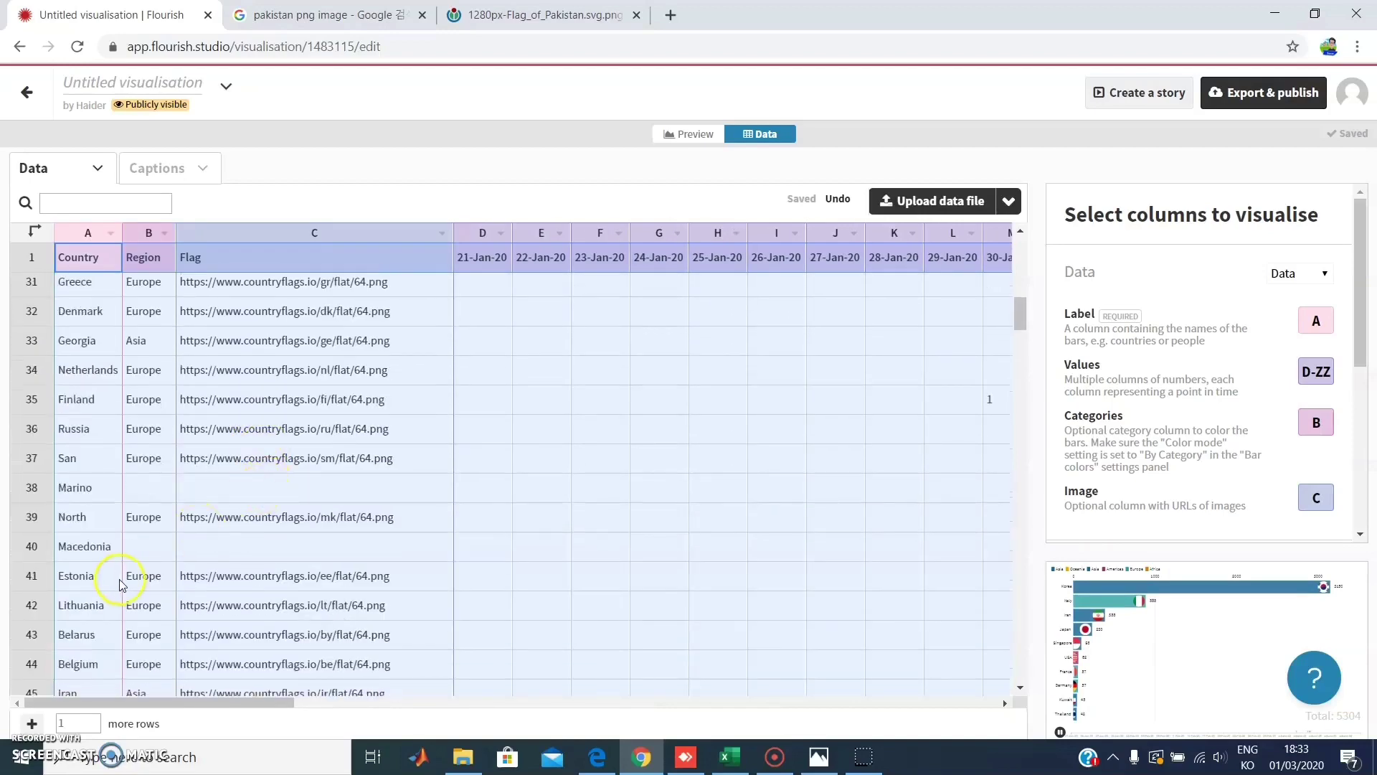
left_click(83, 546)
left_click(32, 546)
right_click(31, 546)
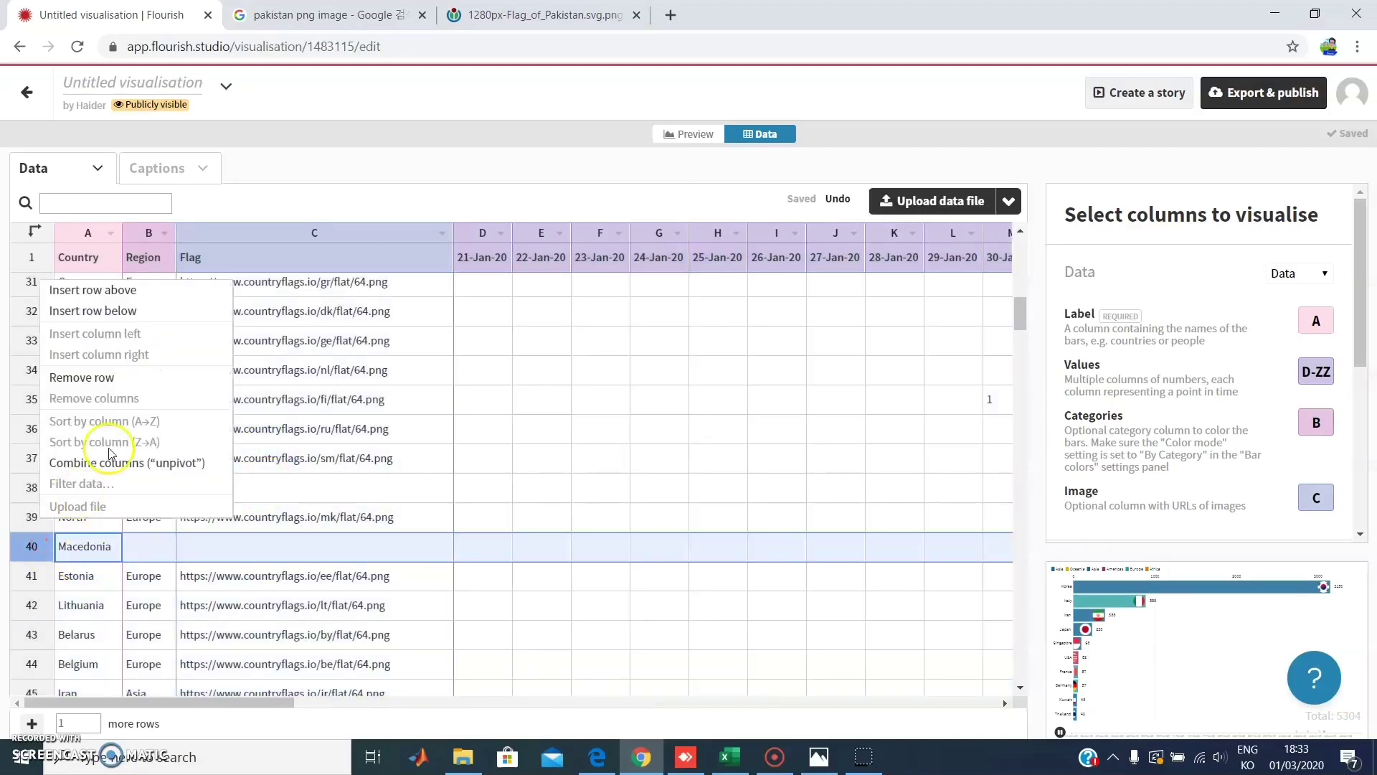
left_click(109, 390)
left_click(34, 487)
right_click(34, 487)
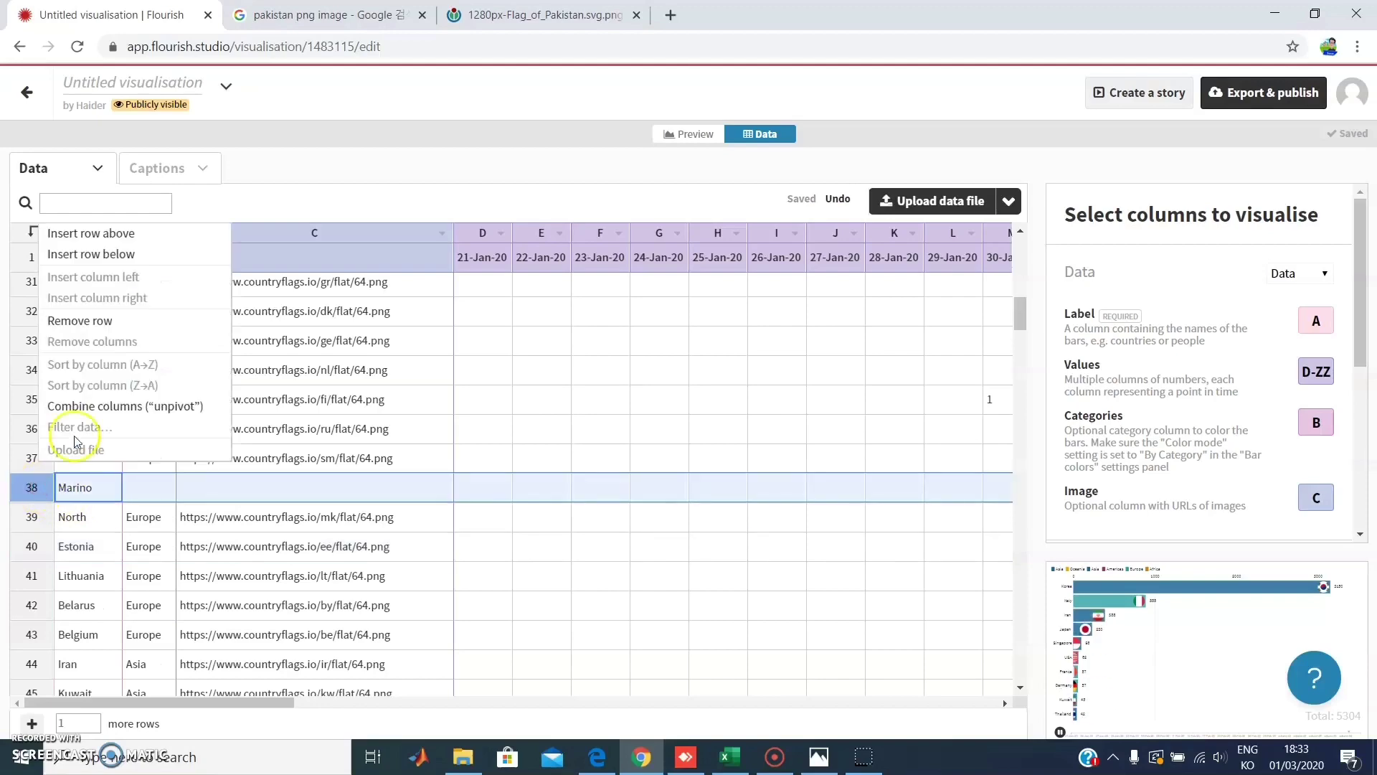
left_click(79, 320)
Remove the incomplete Mexico and Brazil rows from the country data
scroll(303, 431, "up", 3)
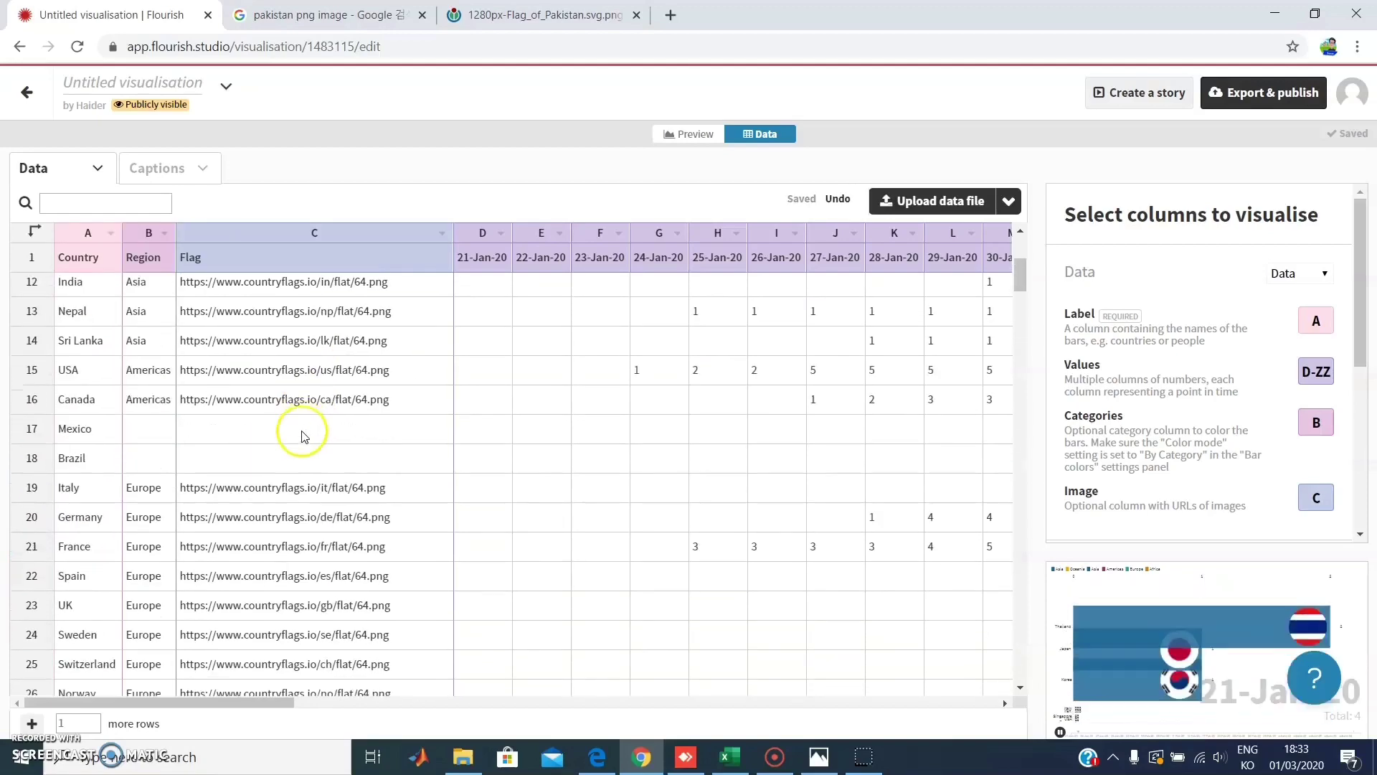
left_click(34, 458)
left_click(109, 435)
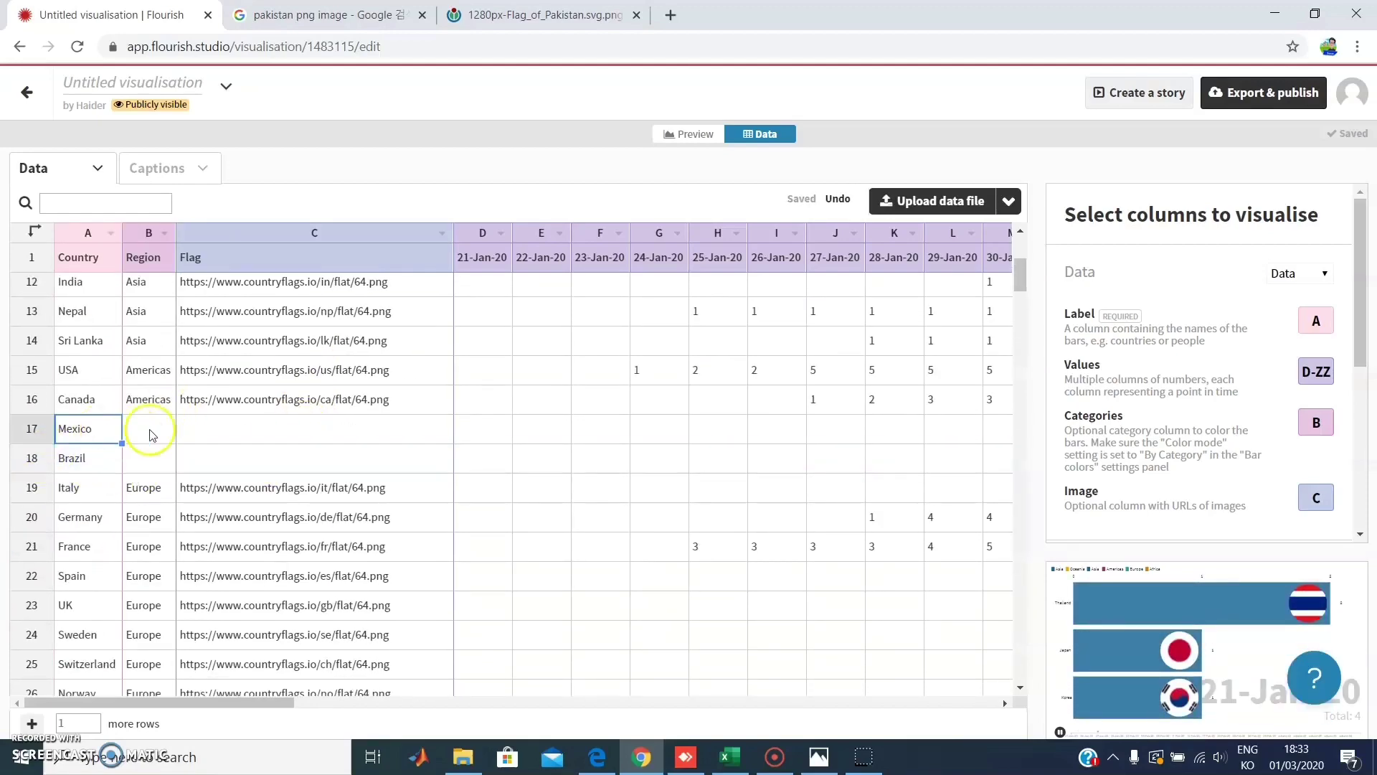
left_click(34, 466)
left_click(30, 429, "shift")
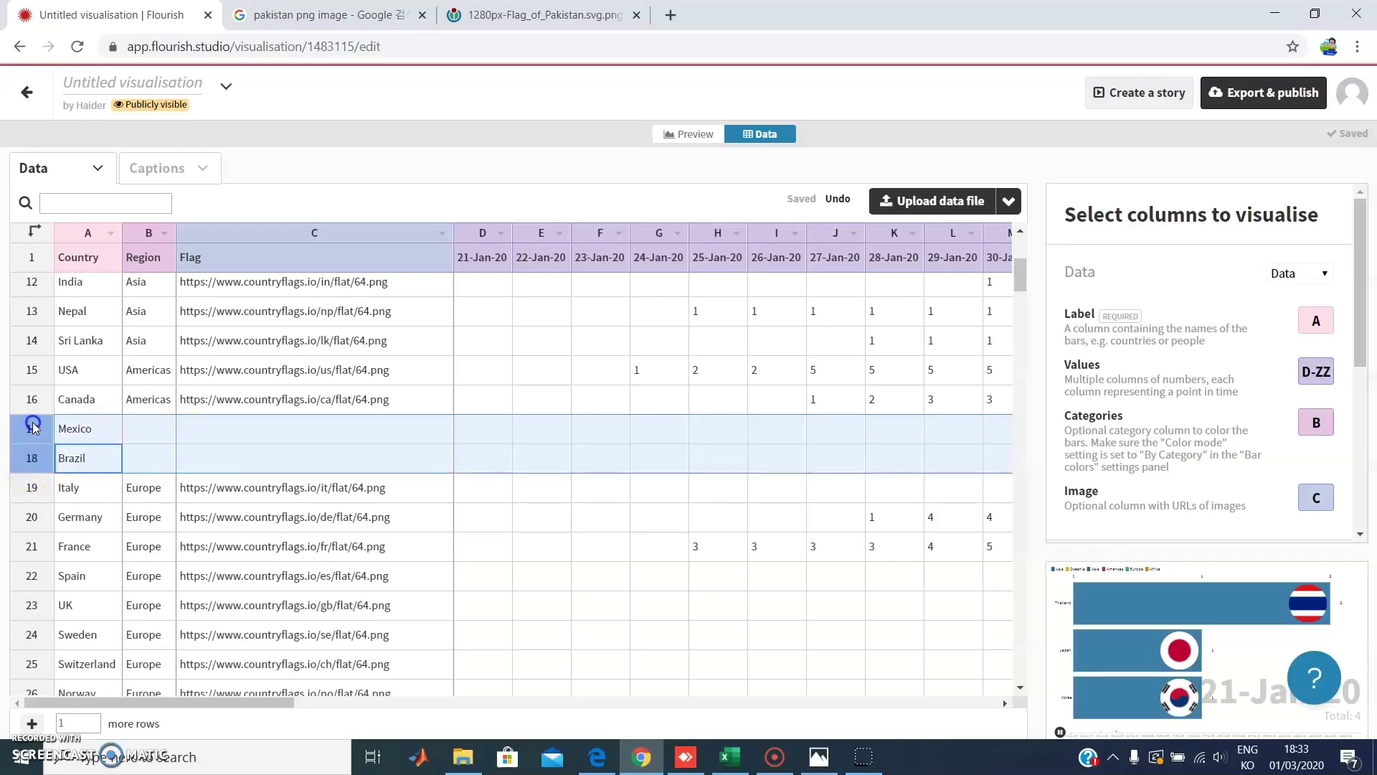
right_click(30, 424)
left_click(93, 517)
Search Google Images for "new zealand flag" to find a flag for the New Zealand row
scroll(250, 504, "up", 4)
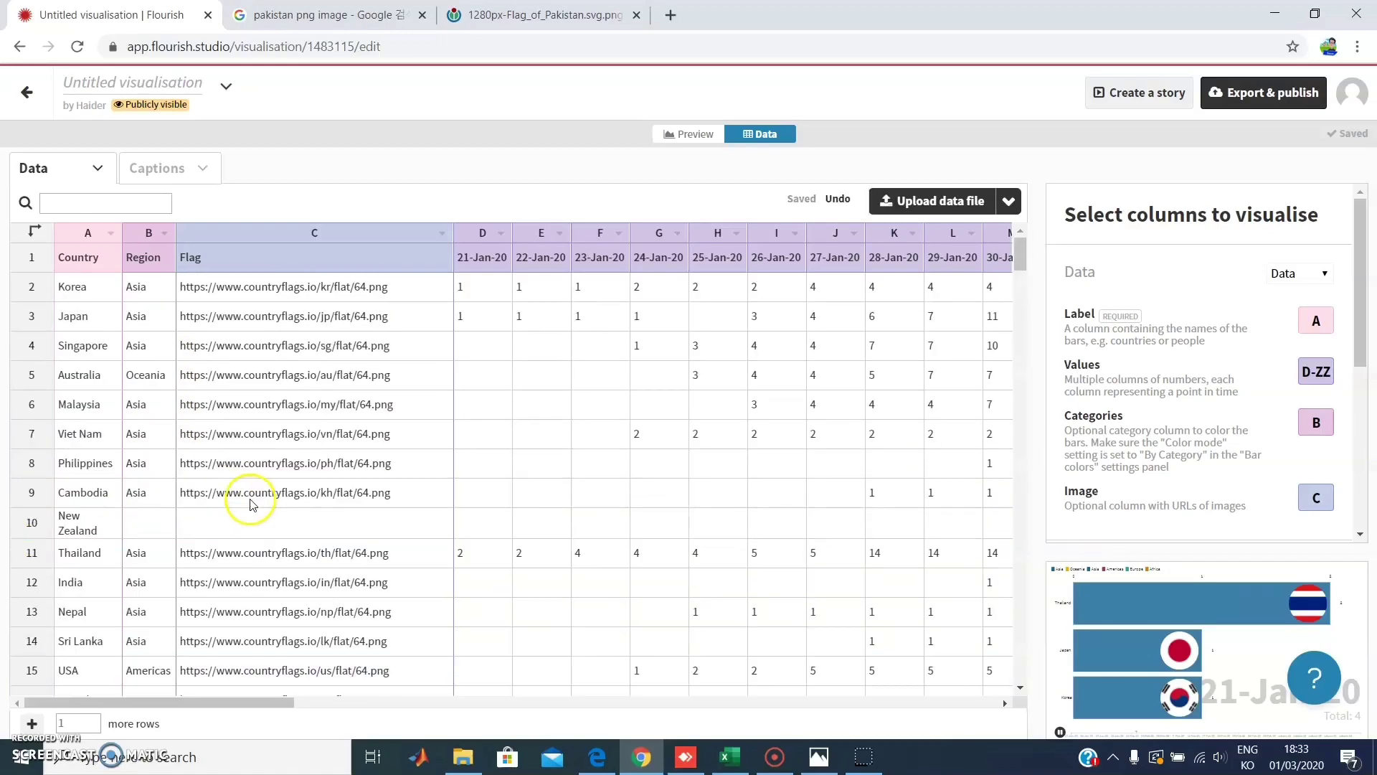
left_click(31, 523)
left_click(531, 14)
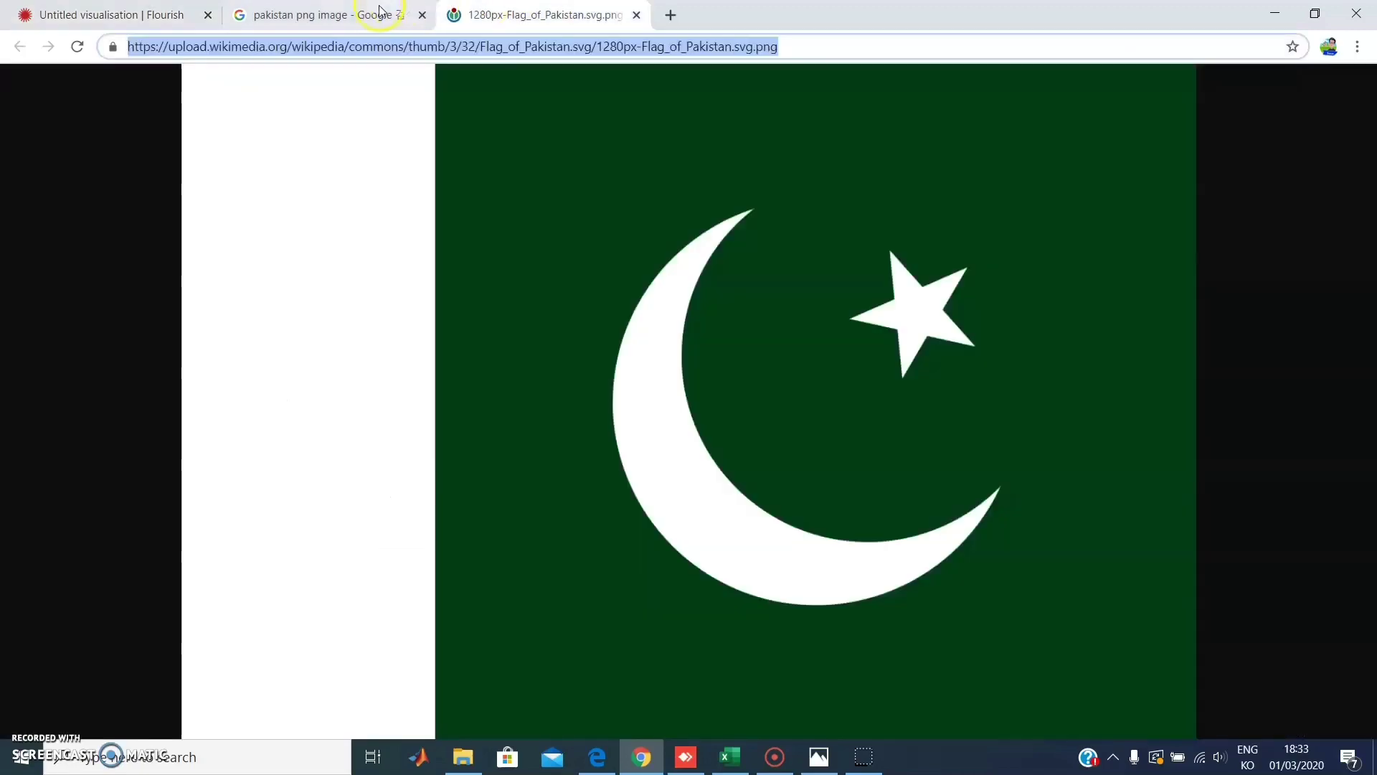
left_click(362, 14)
left_click(367, 47)
type("newze")
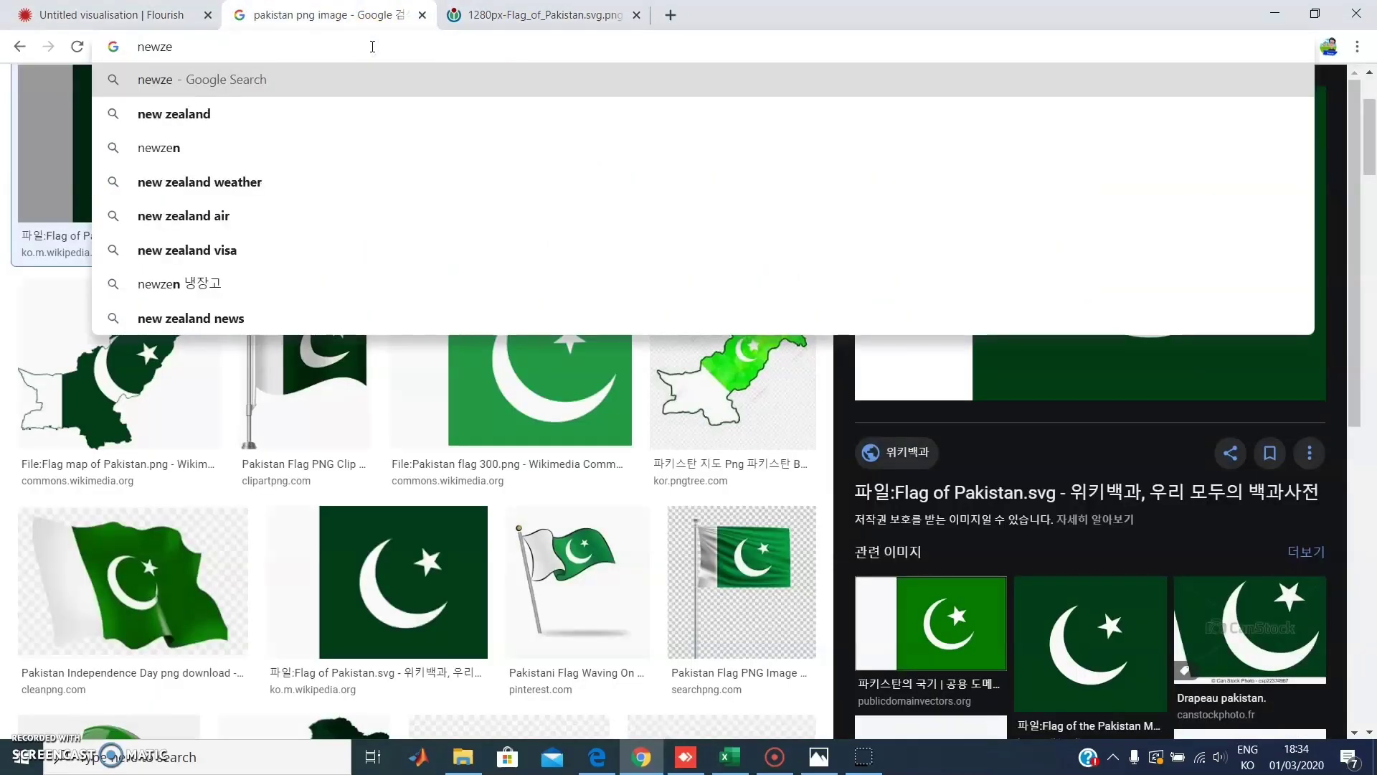
key("Down")
type("flag")
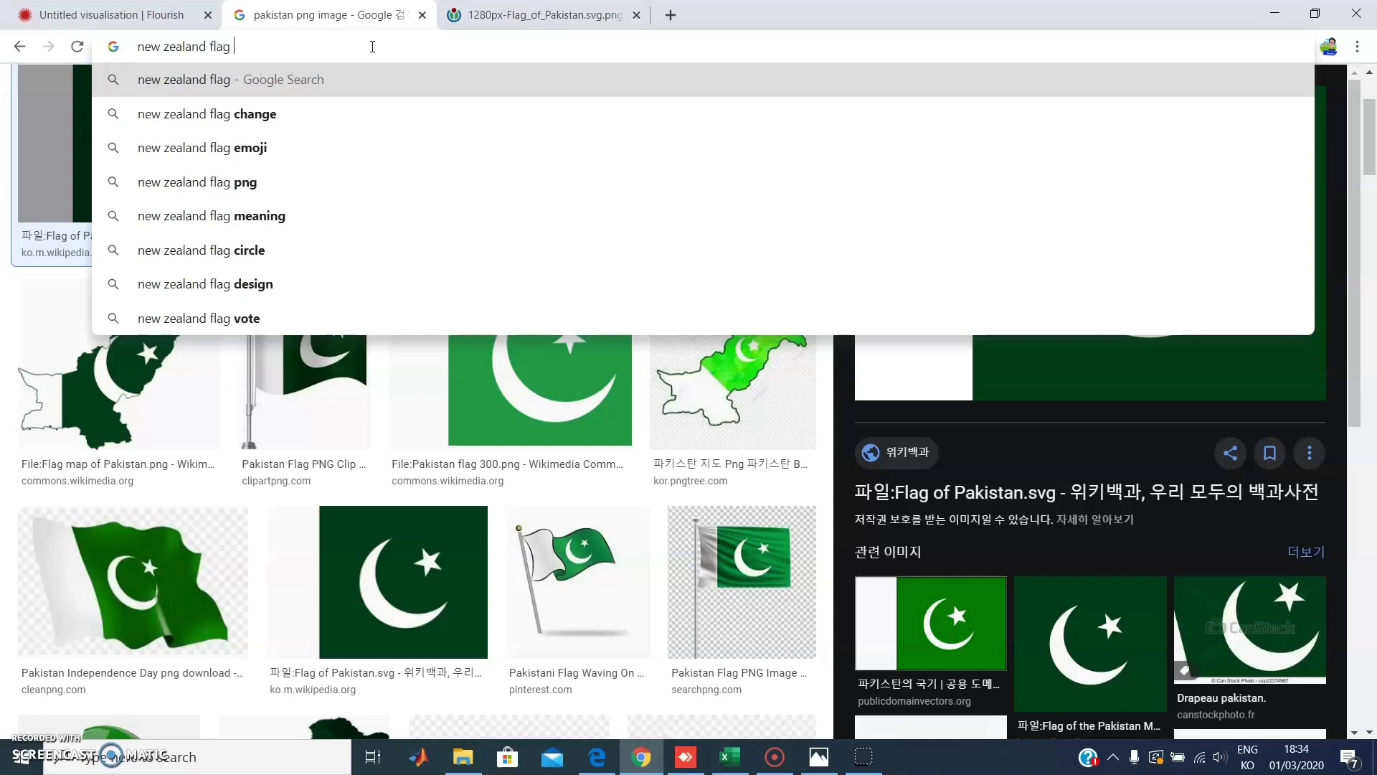
key("Return")
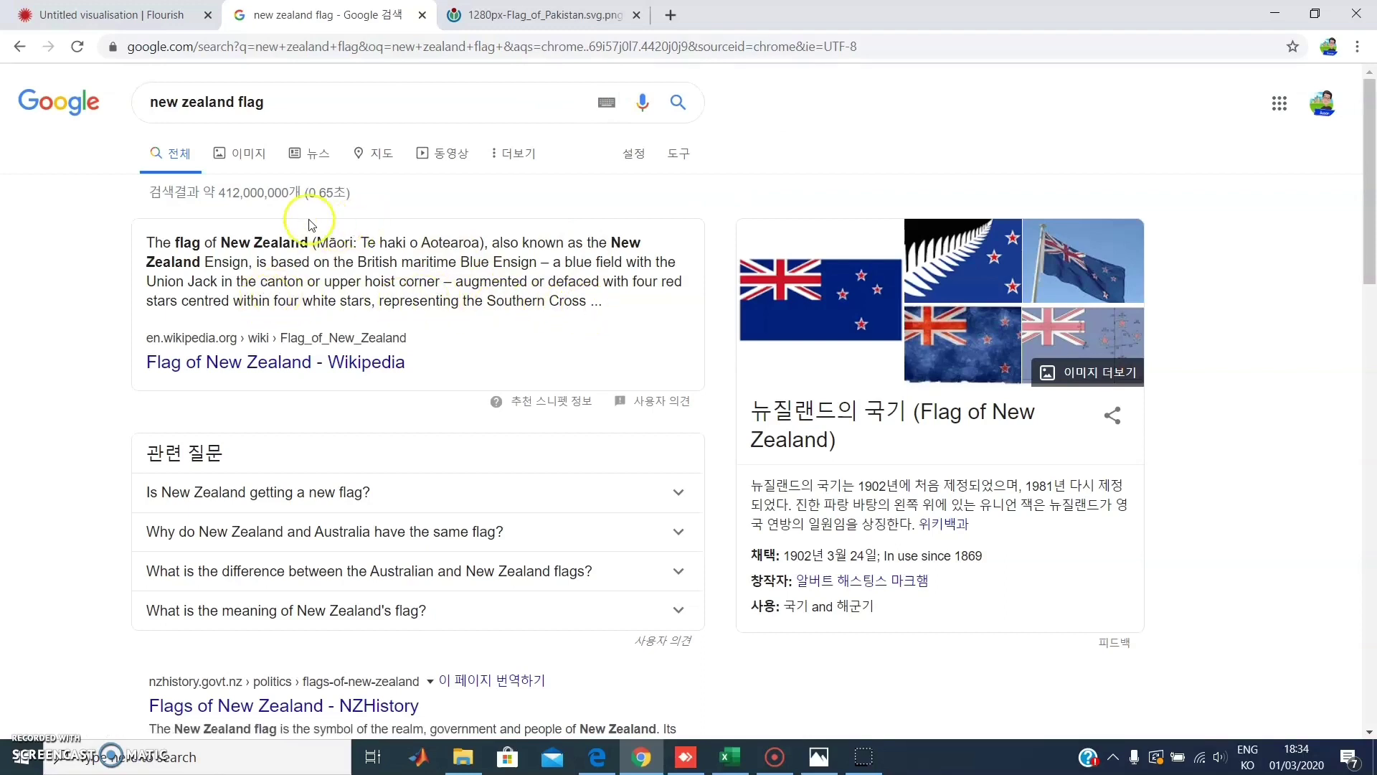
left_click(294, 100)
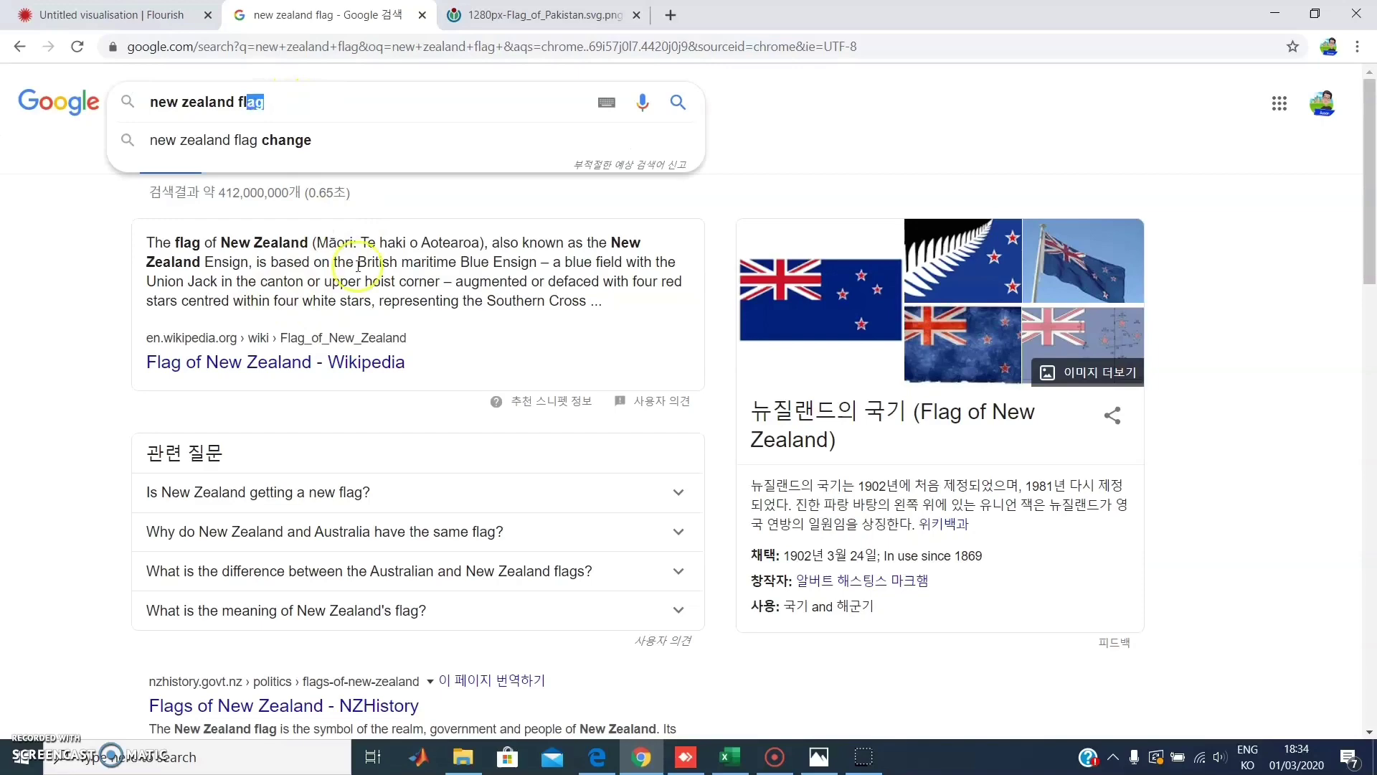
left_click(932, 172)
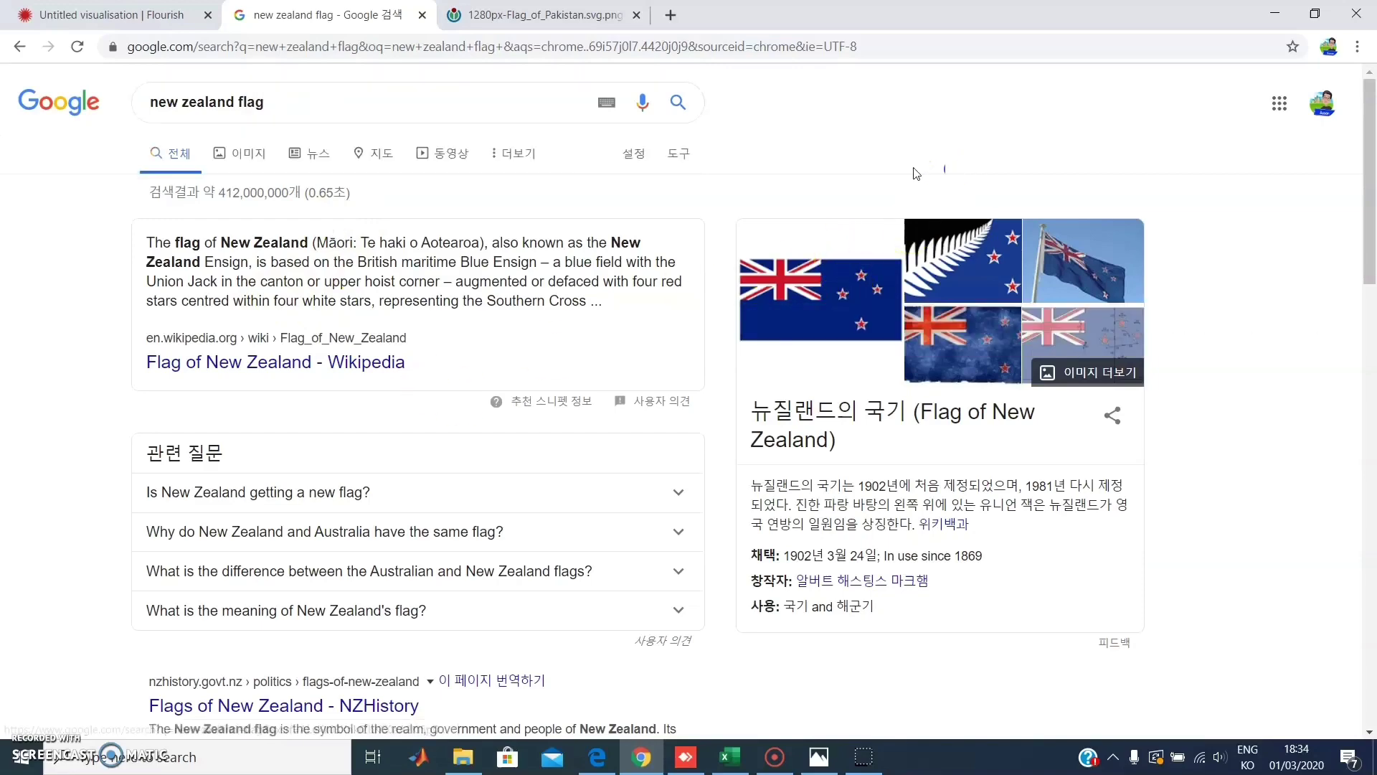
left_click(251, 157)
Open Wikipedia's New Zealand flag image in its own tab and copy its SVG address
left_click(249, 329)
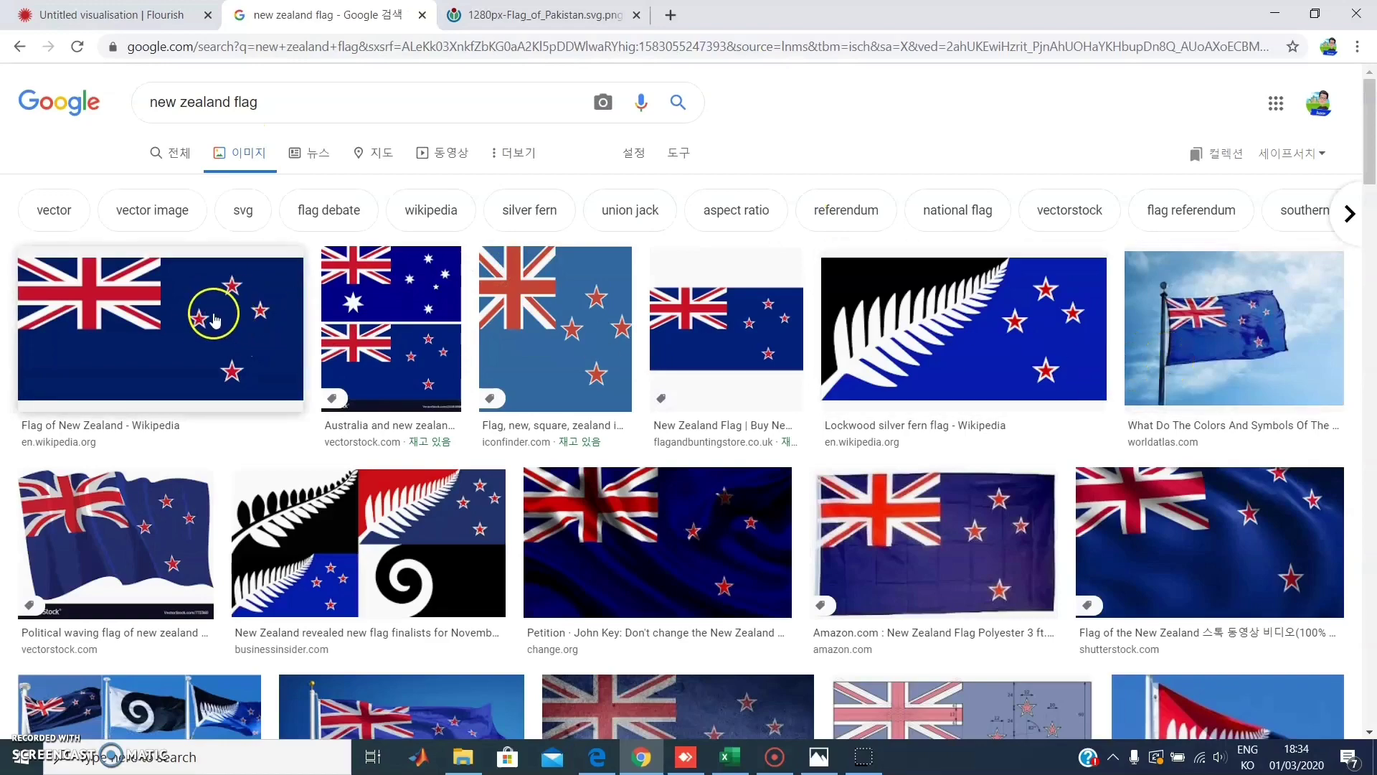
scroll(229, 308, "down", 2)
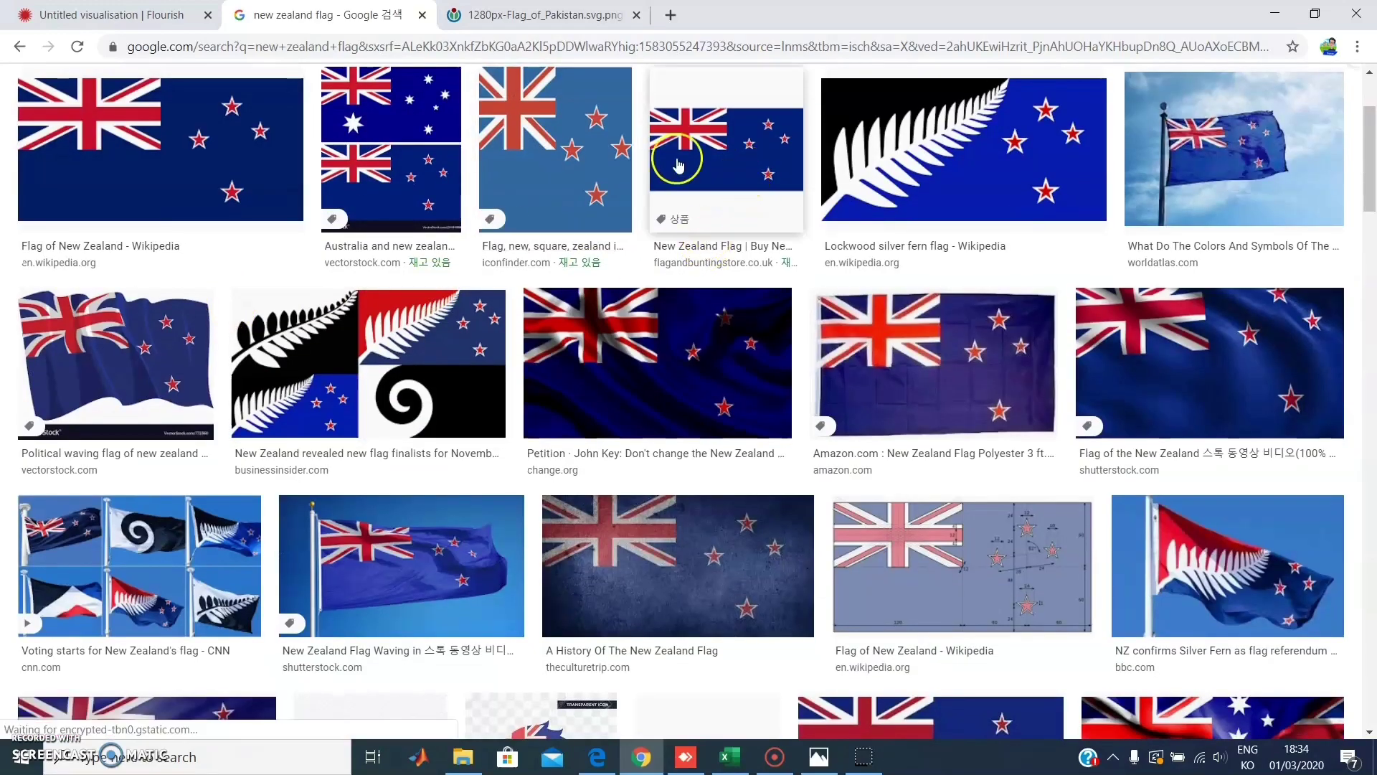
left_click(220, 136)
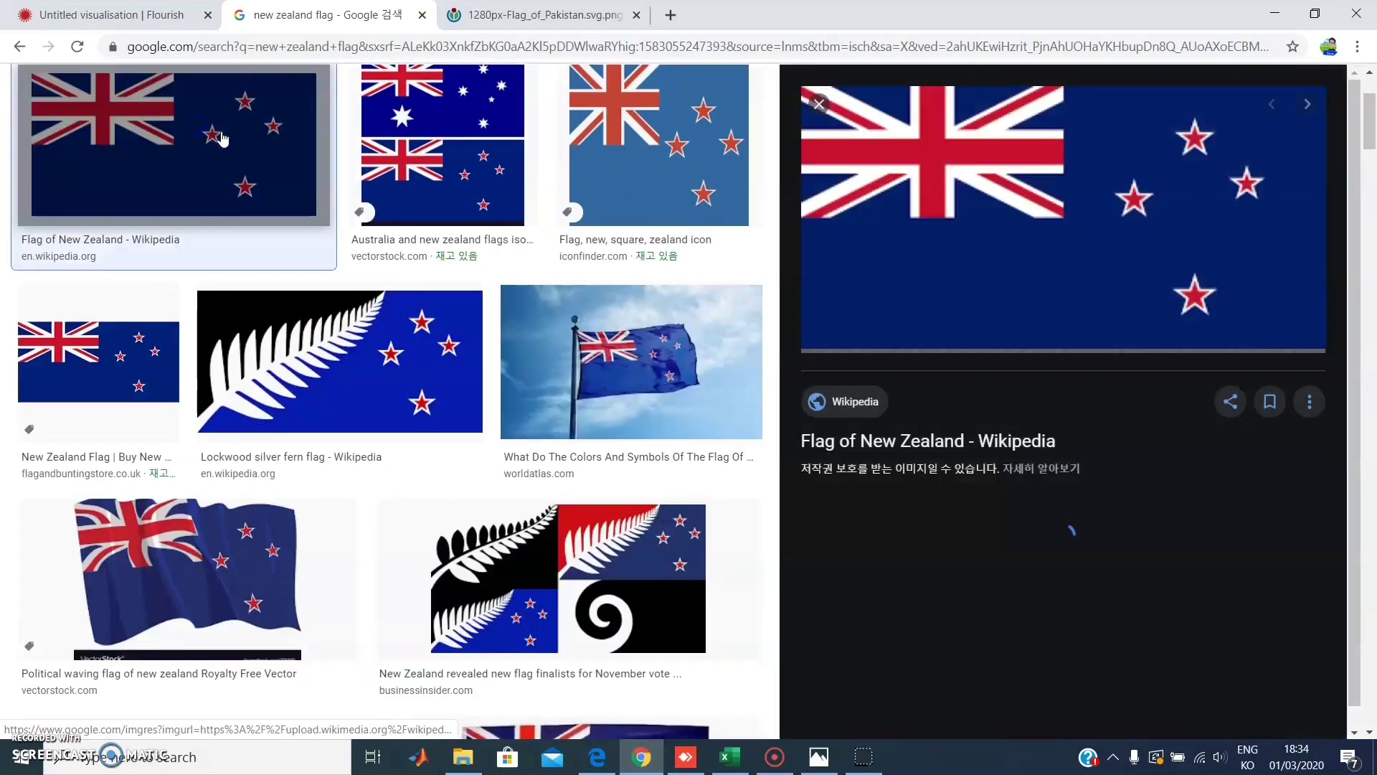
right_click(974, 182)
left_click(1048, 322)
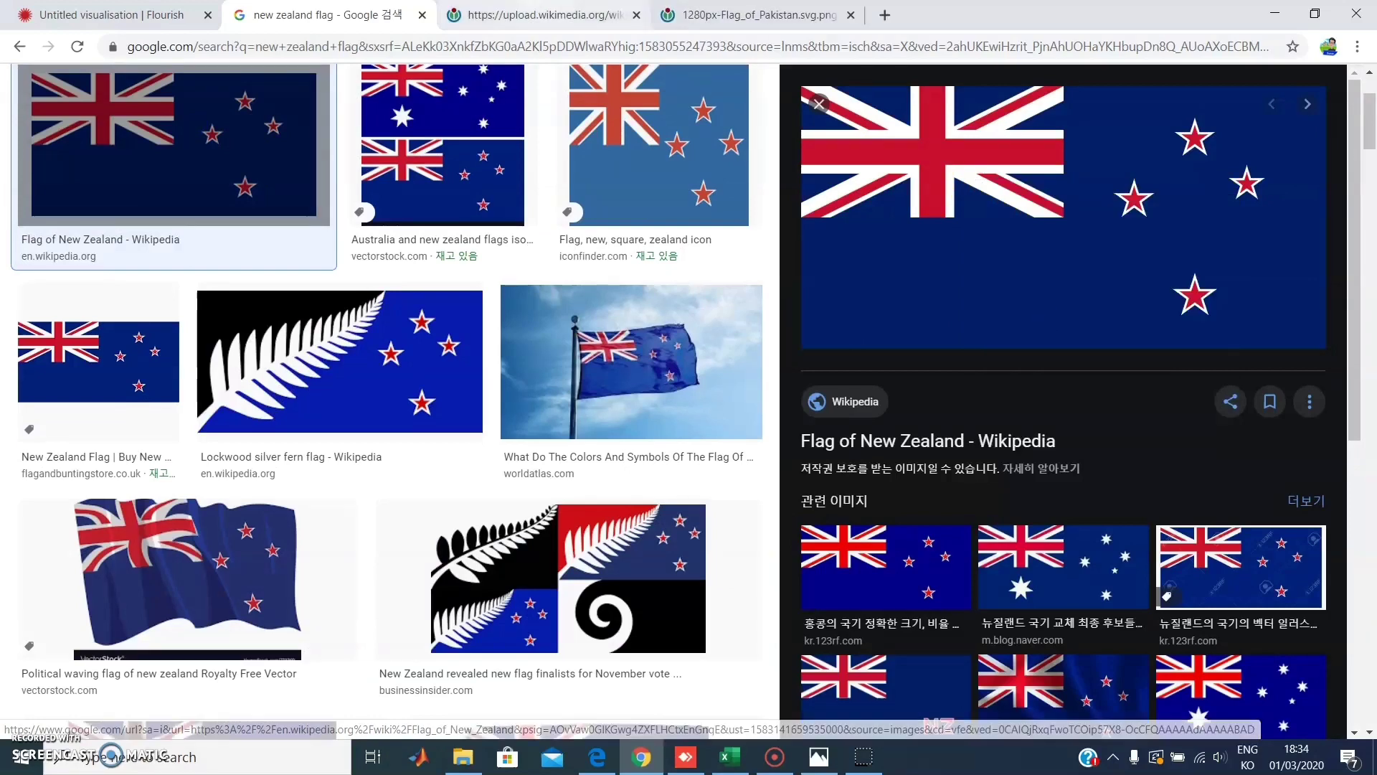
left_click(541, 10)
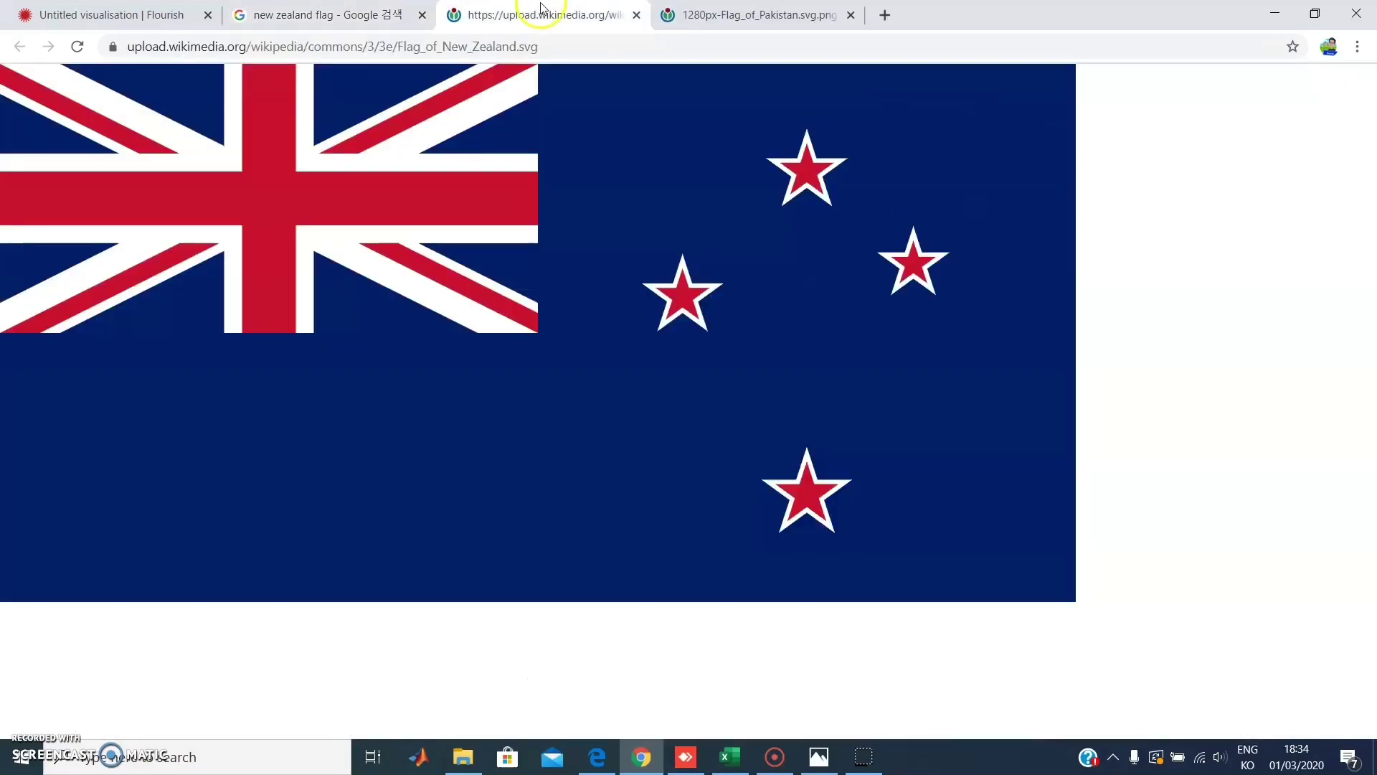
left_click(554, 48)
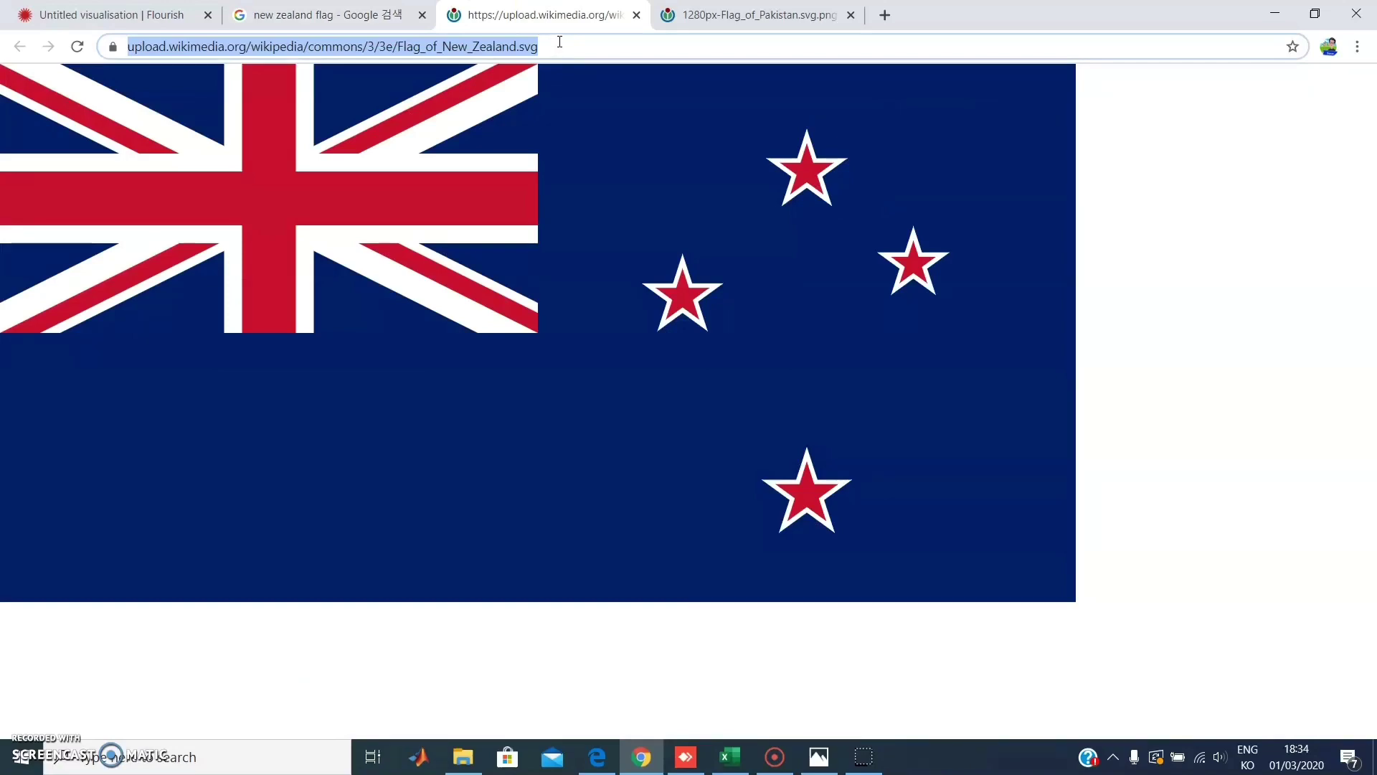
Paste the copied SVG address into New Zealand's Flag cell in the Flourish data sheet
left_click(326, 15)
scroll(394, 145, "up", 3)
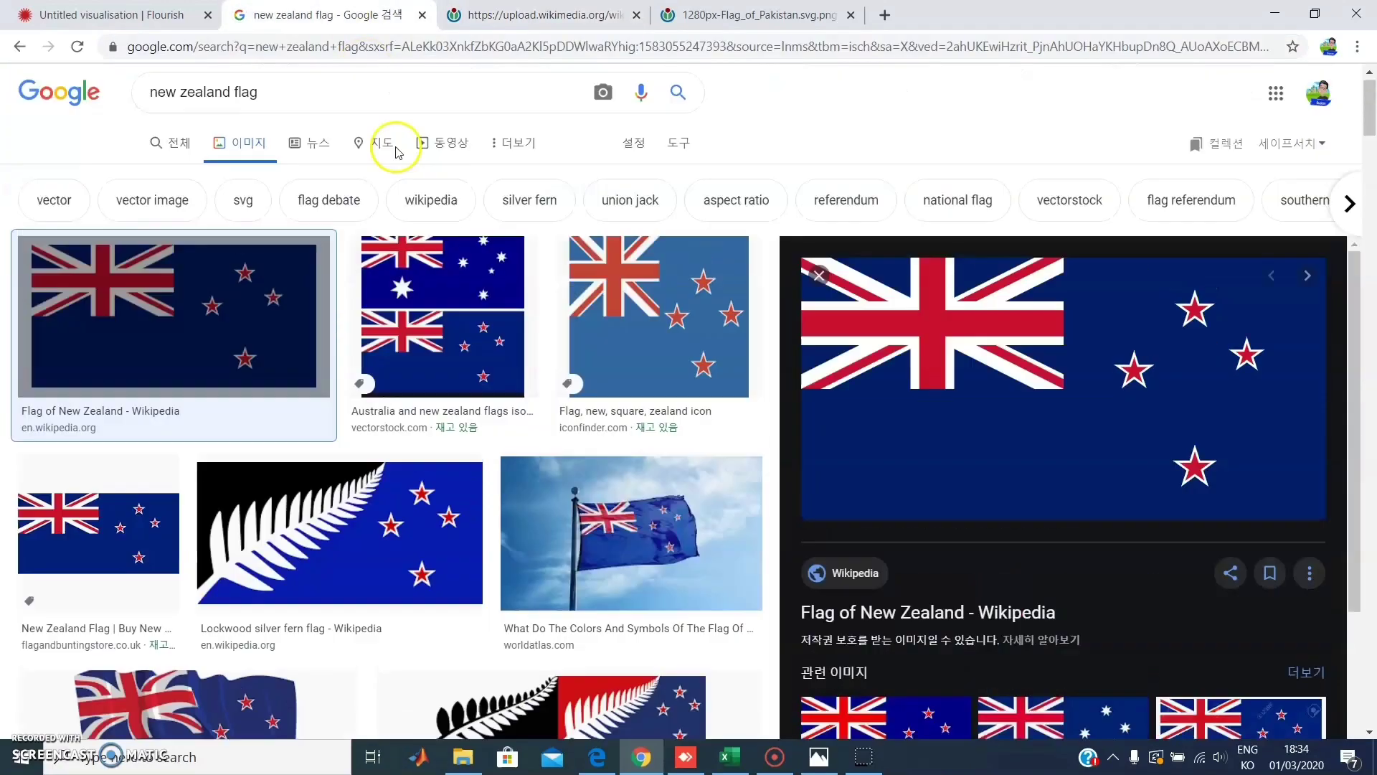
left_click(108, 15)
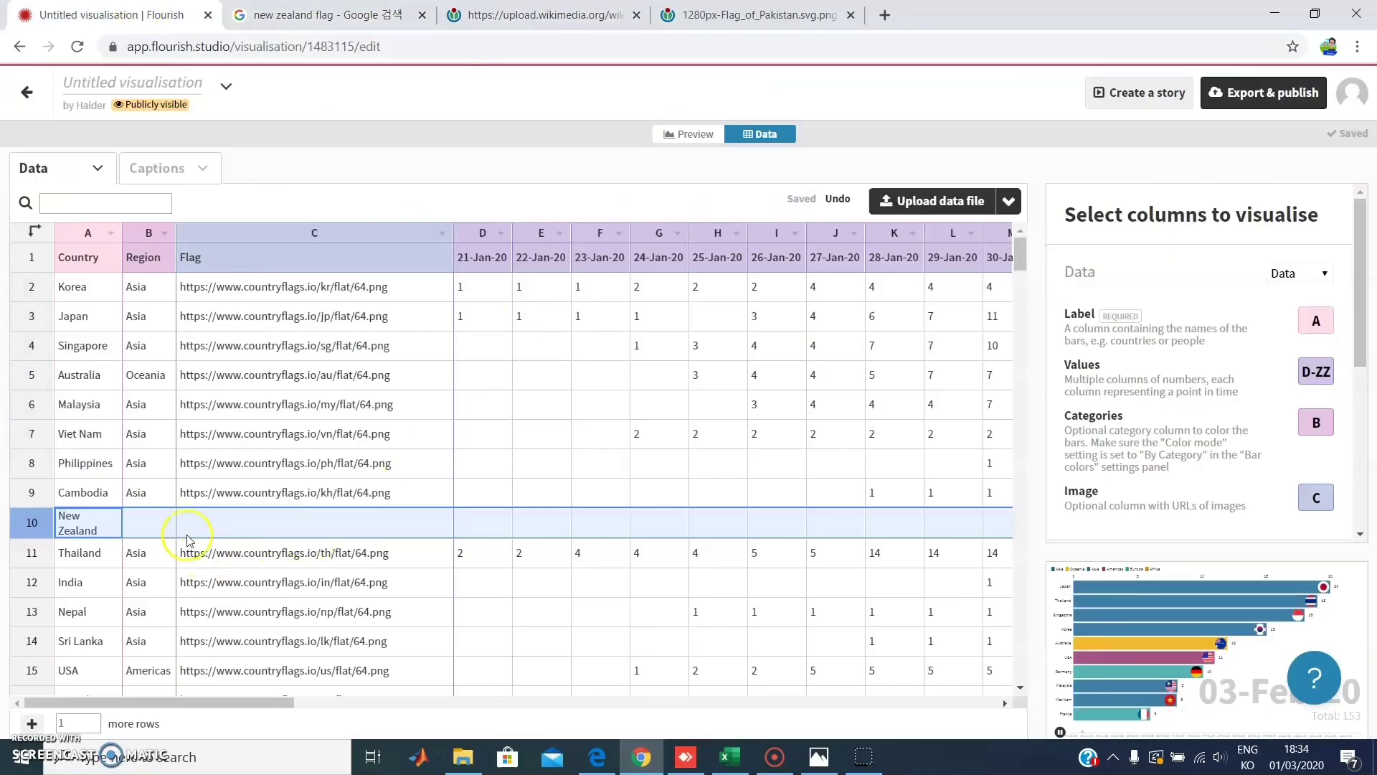
left_click(237, 530)
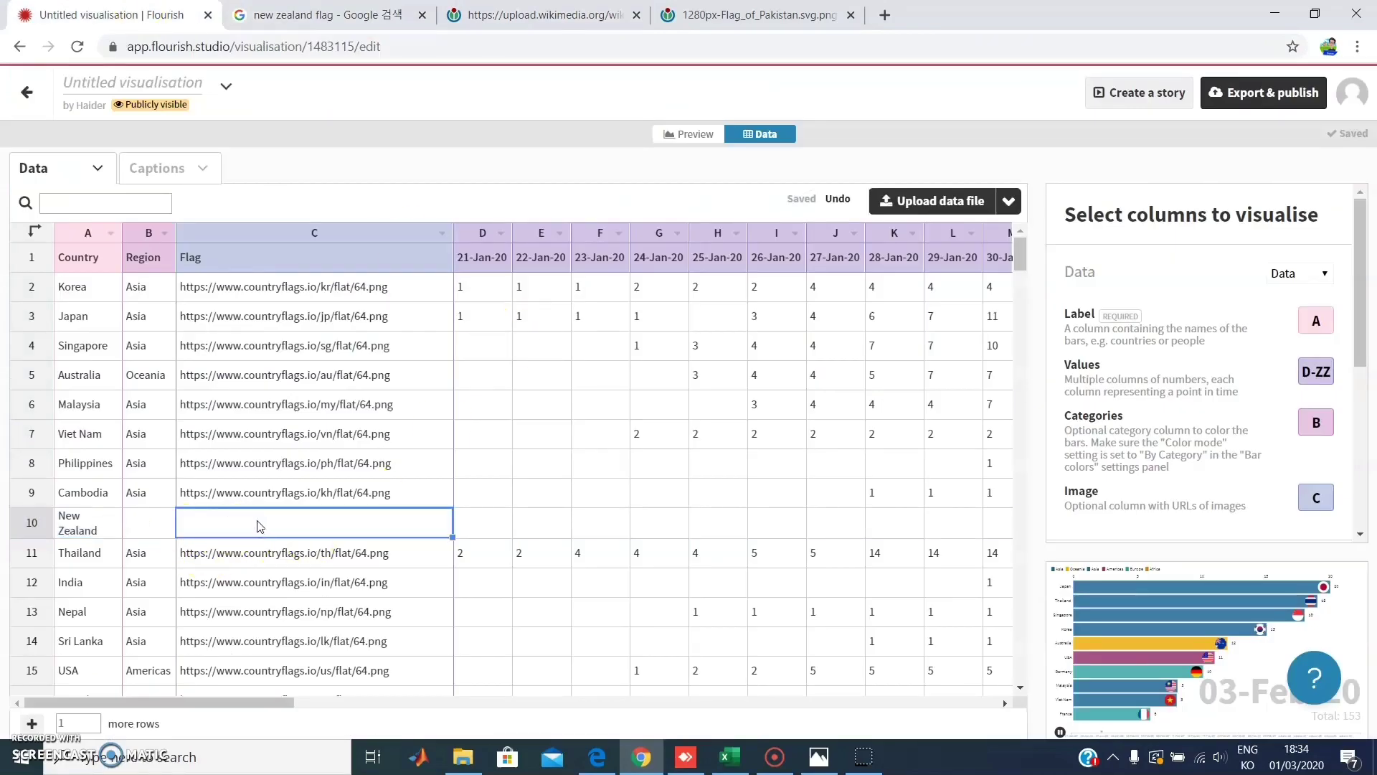
key("ctrl+v")
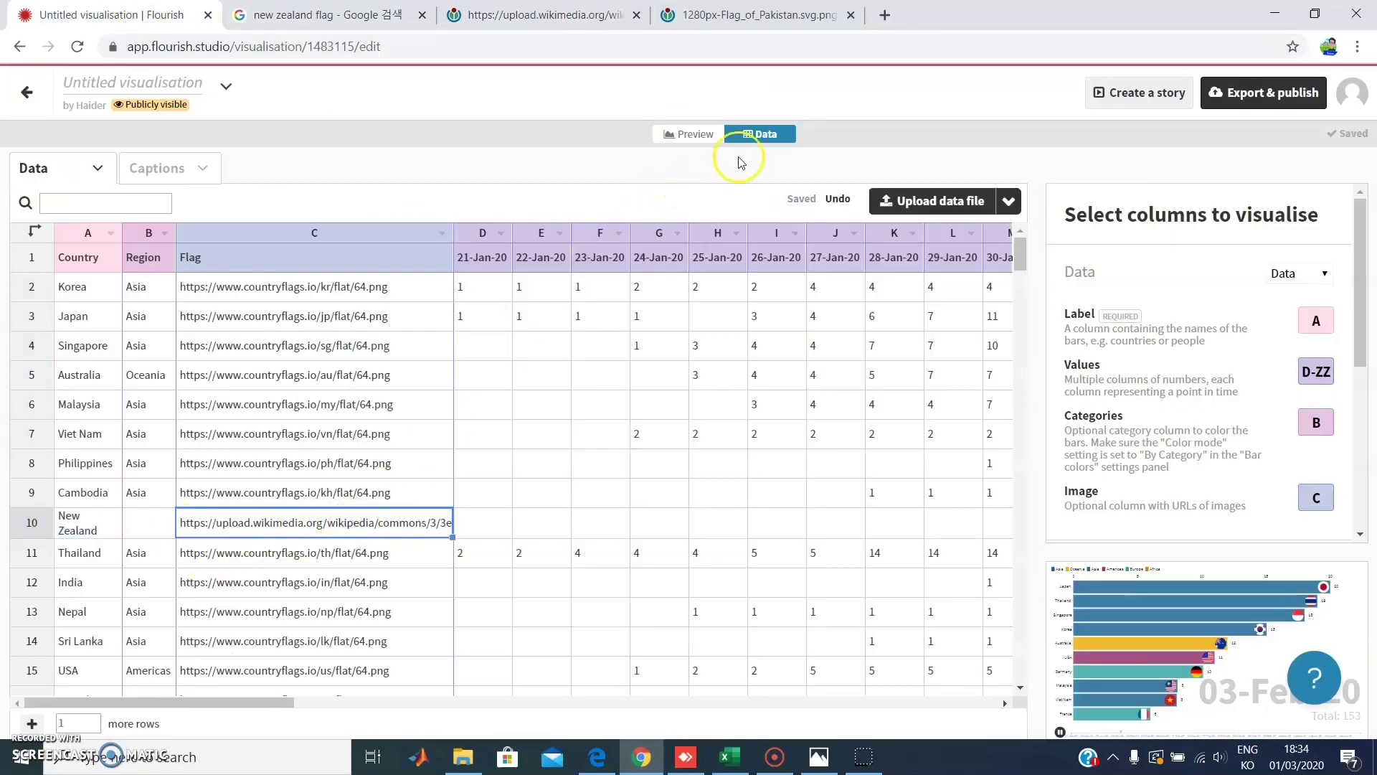
Check the file extension in the New Zealand flag's address and refine the image search to "new zealand flag png"
key("ctrl+shift+Tab")
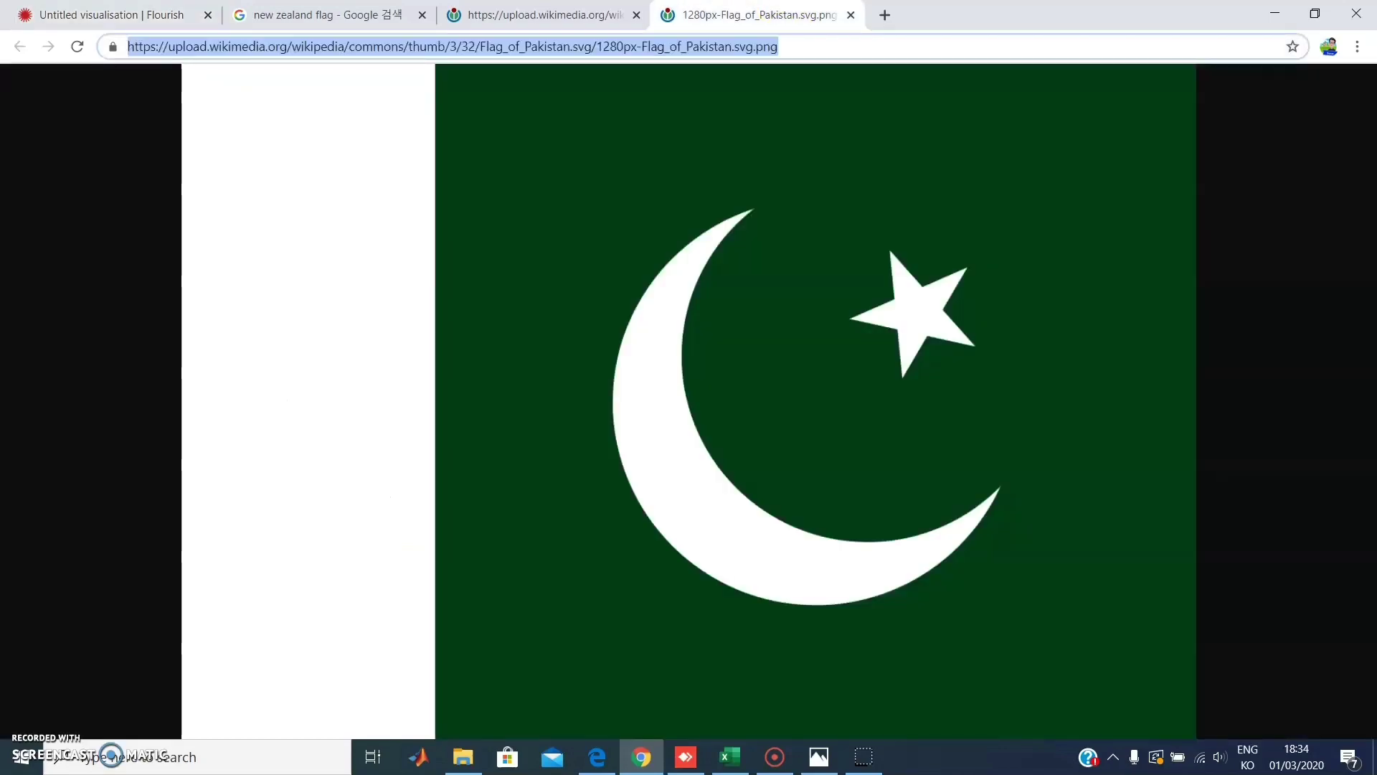
key("ctrl+shift+Tab")
left_click(588, 48)
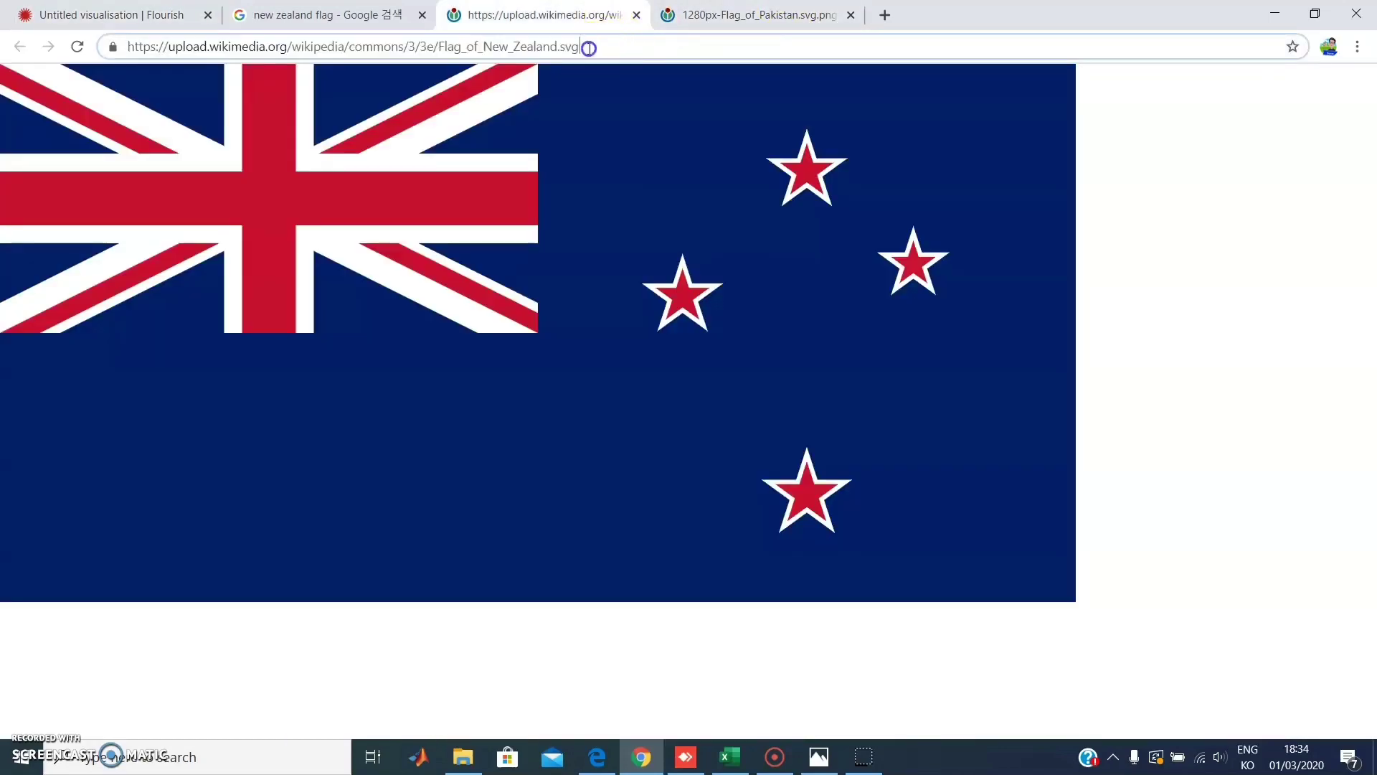
left_click(431, 24)
type("png")
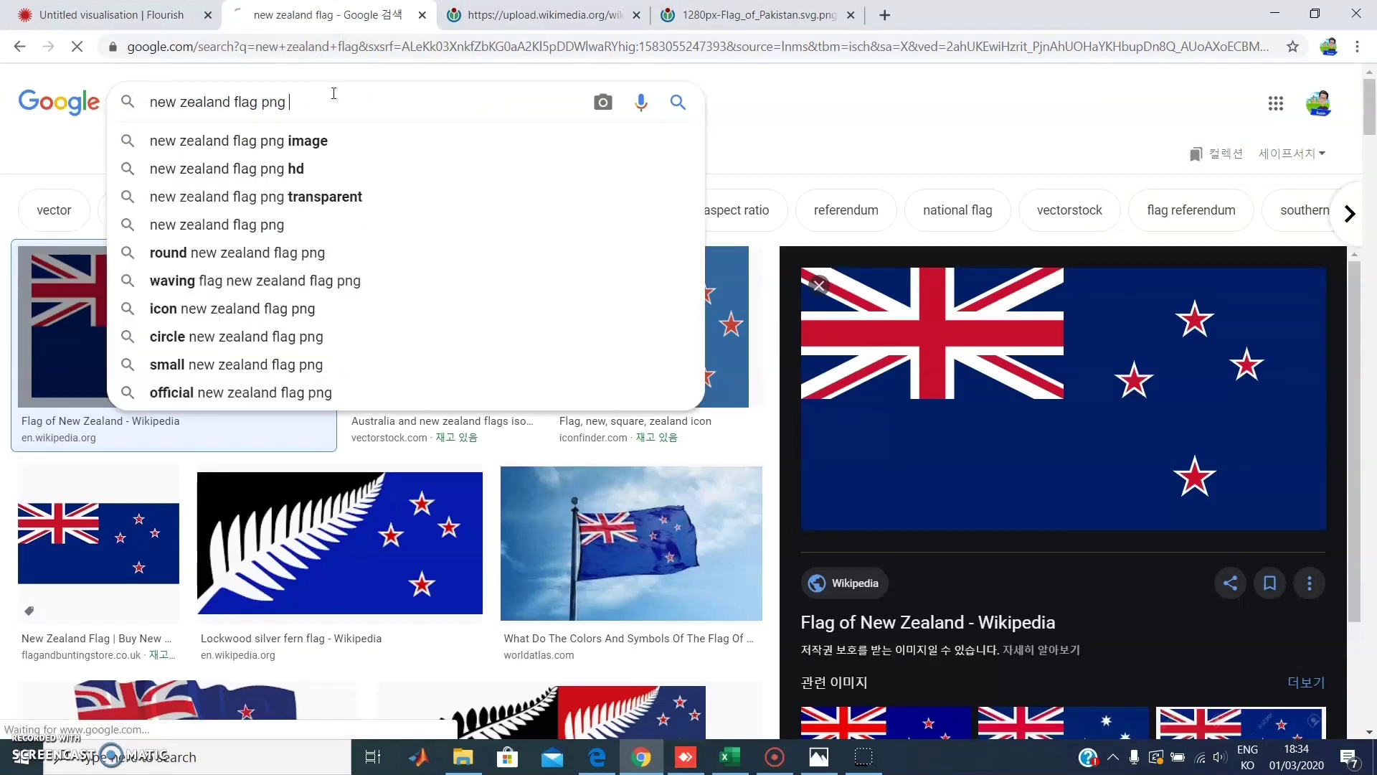
key("Return")
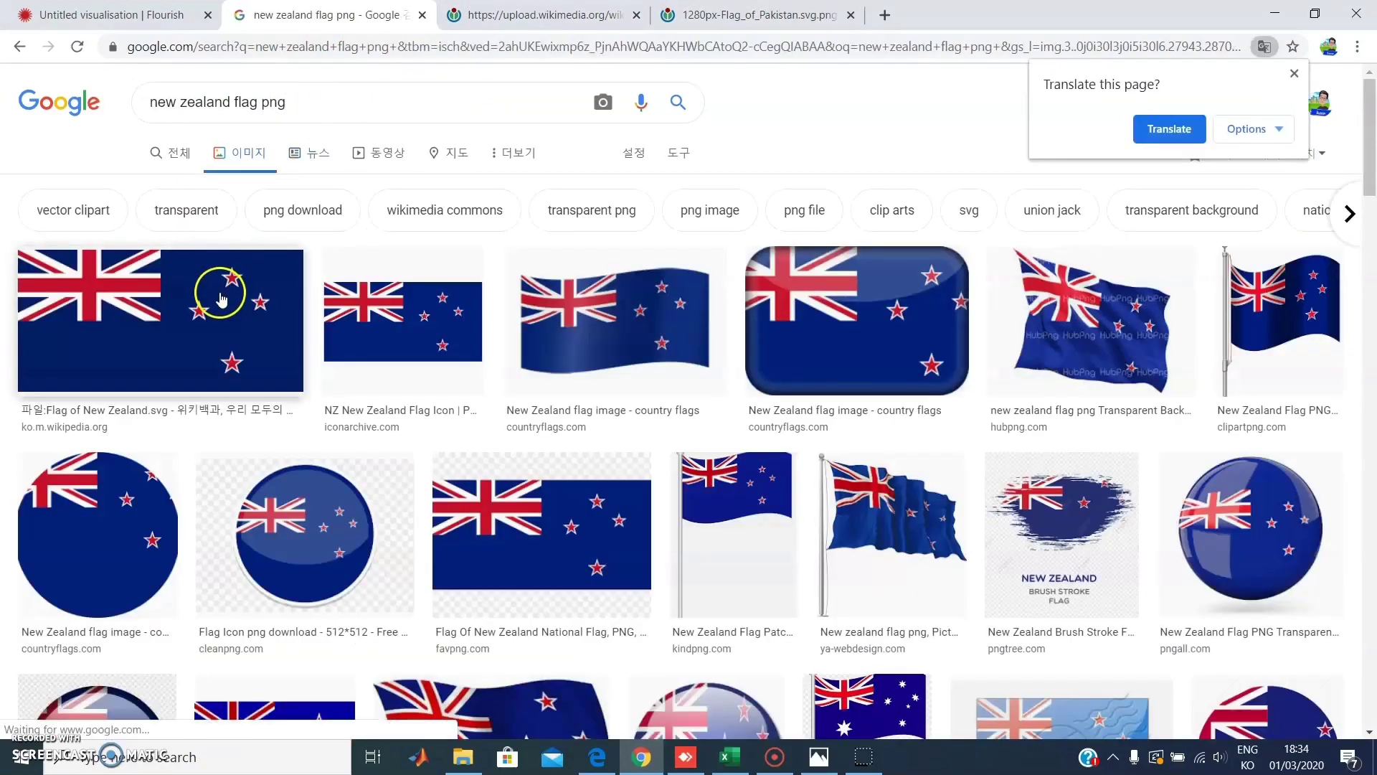
Open the first result's full-size New Zealand flag PNG in its own tab and copy its address
right_click(145, 307)
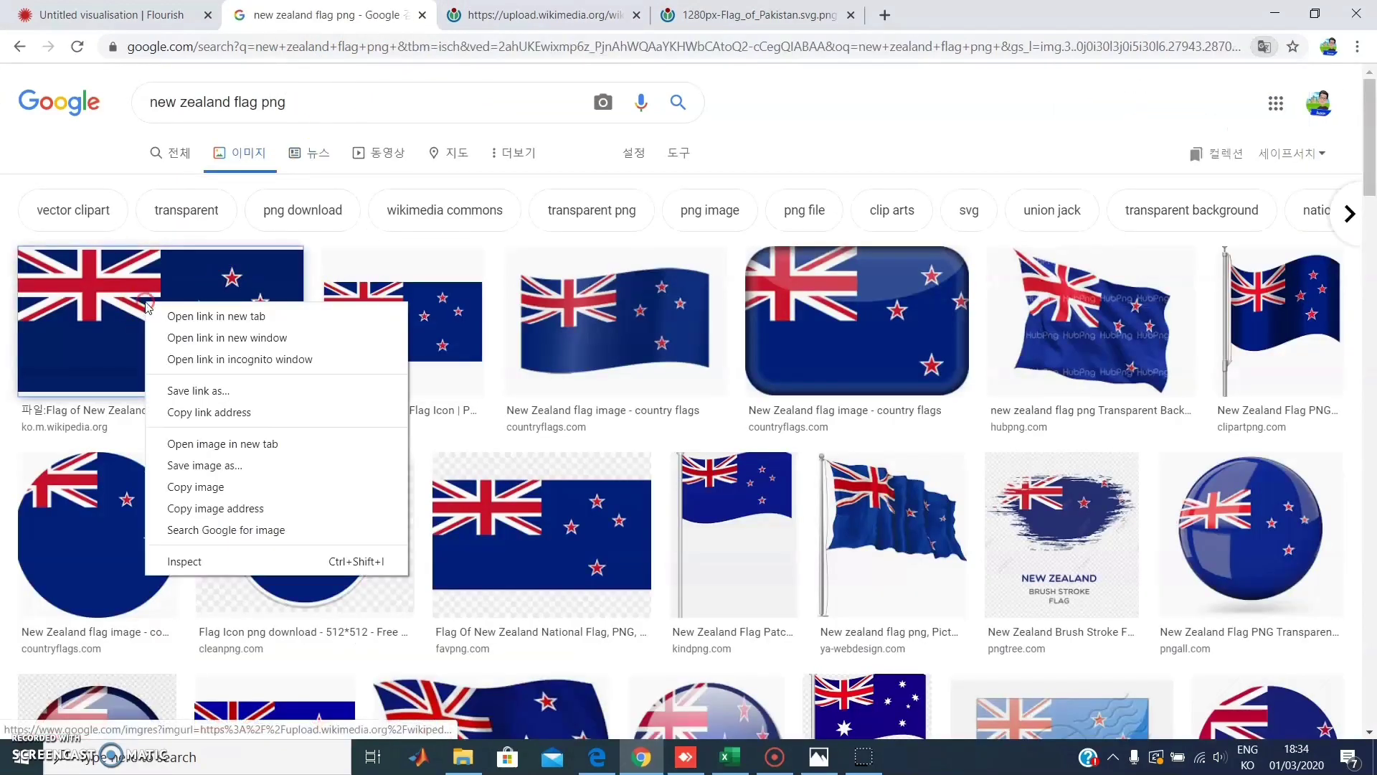
left_click(169, 316)
key("ctrl+Tab")
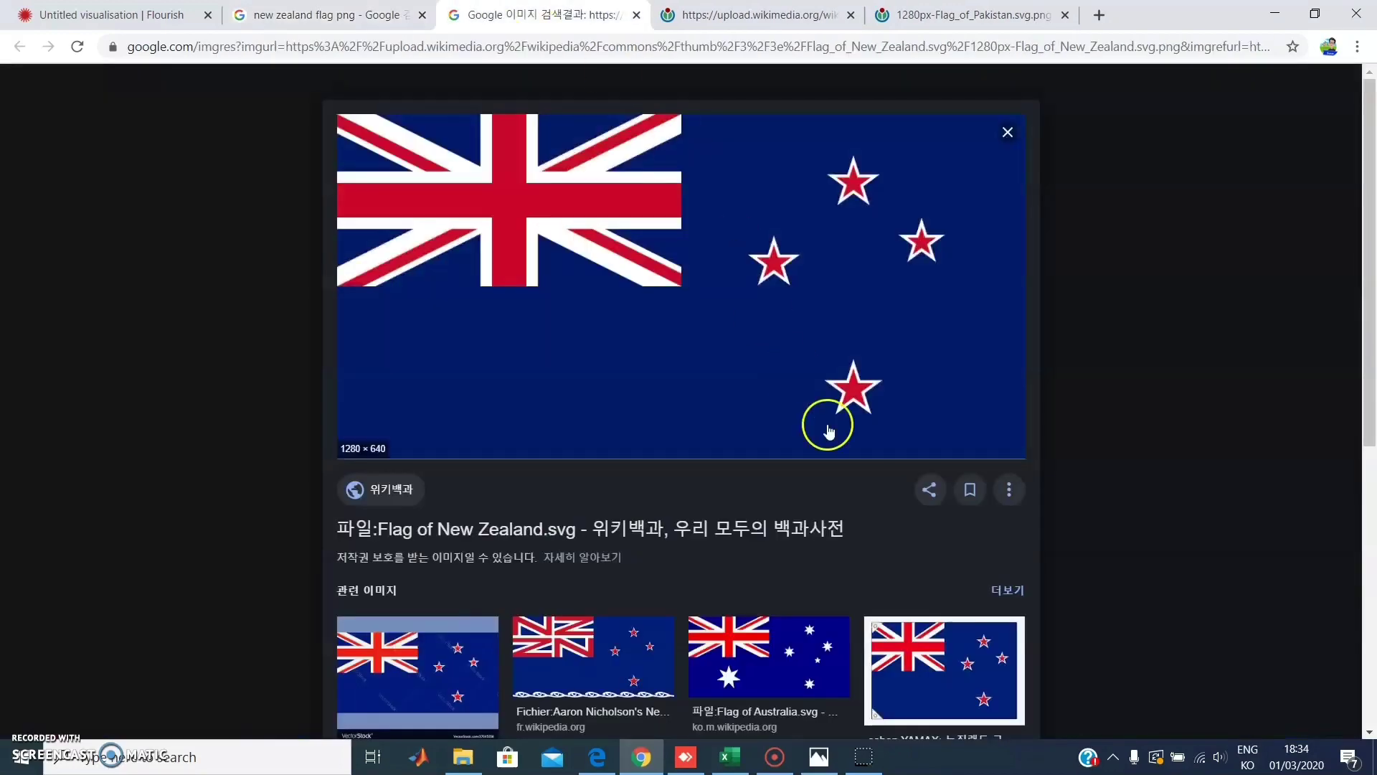
right_click(671, 239)
left_click(760, 385)
key("ctrl+Tab")
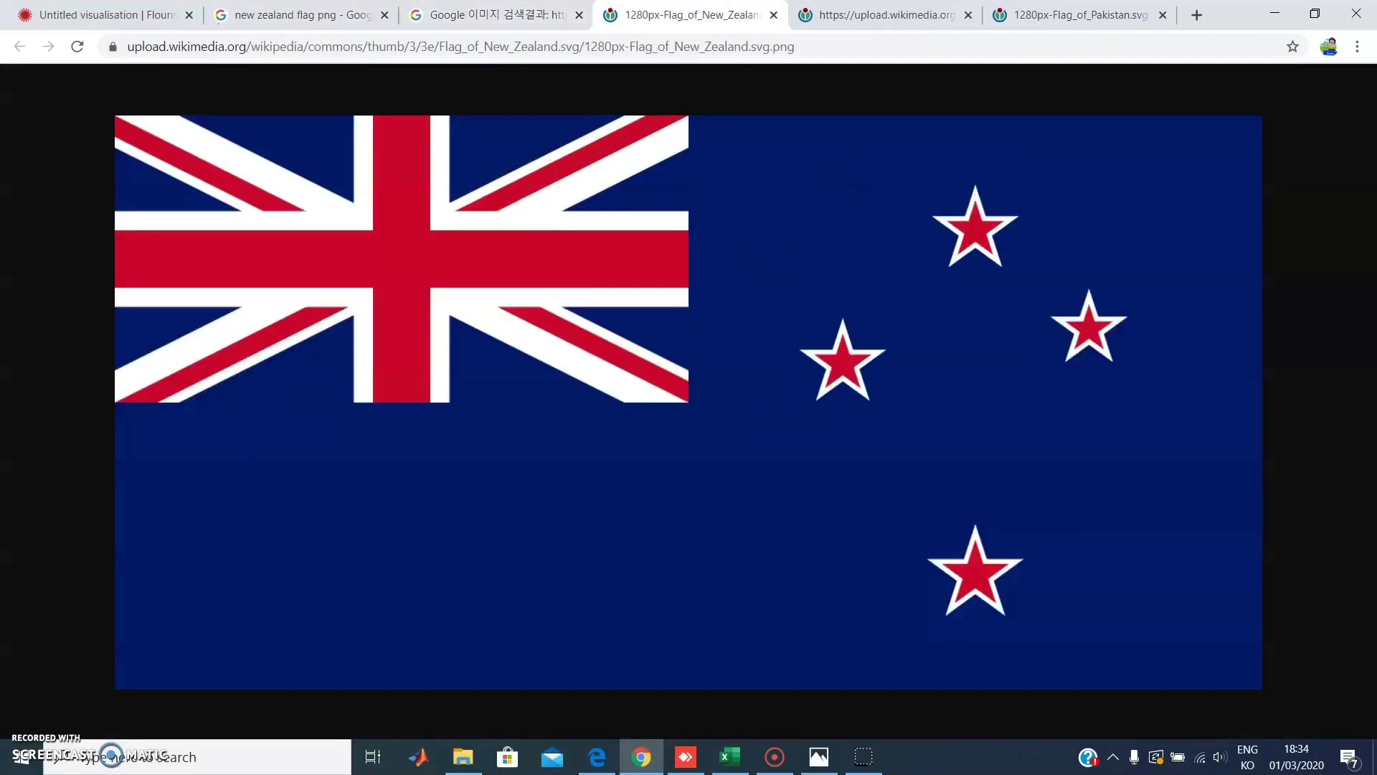
right_click(747, 294)
left_click(818, 68)
left_click(817, 46)
Replace New Zealand's Flag URL in the data sheet with the copied PNG address and set its Region to "Ocenia"
left_click(116, 10)
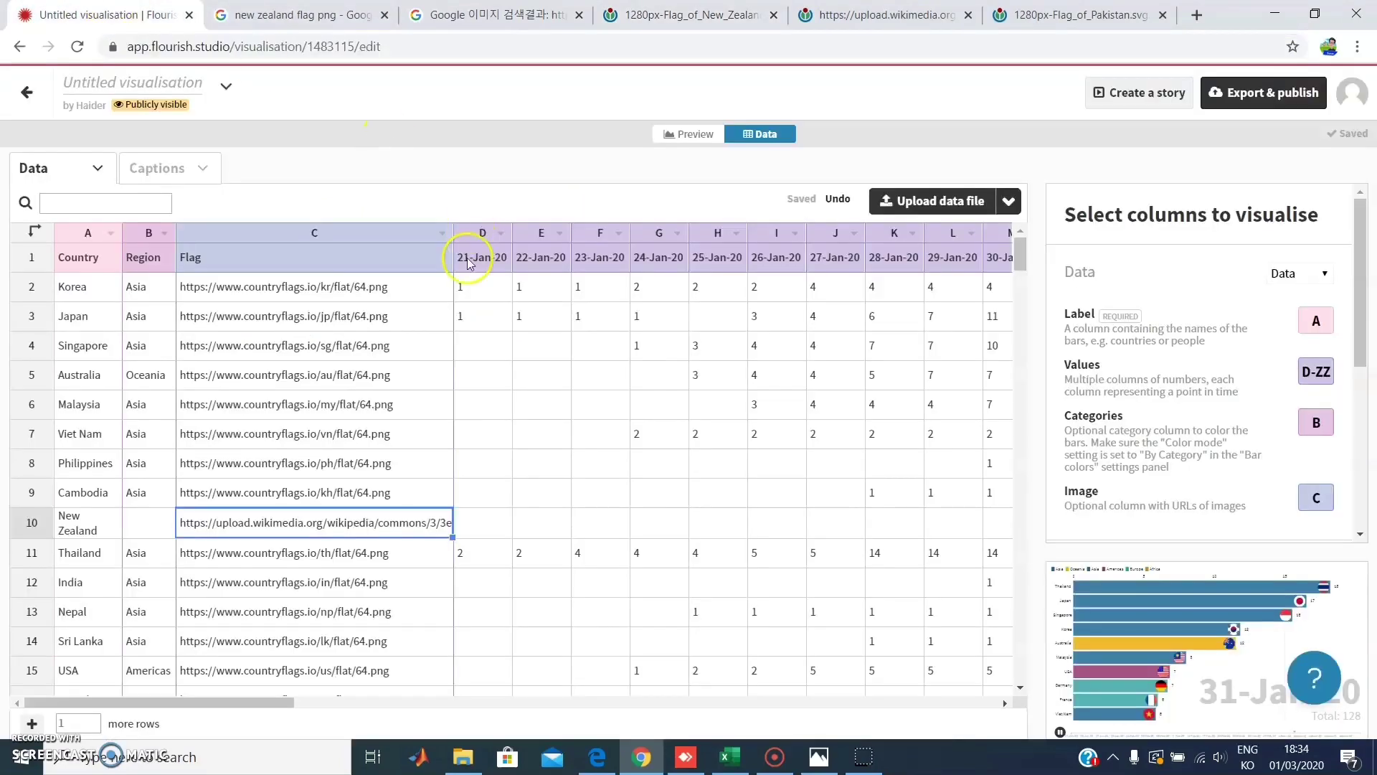
key("ctrl+v")
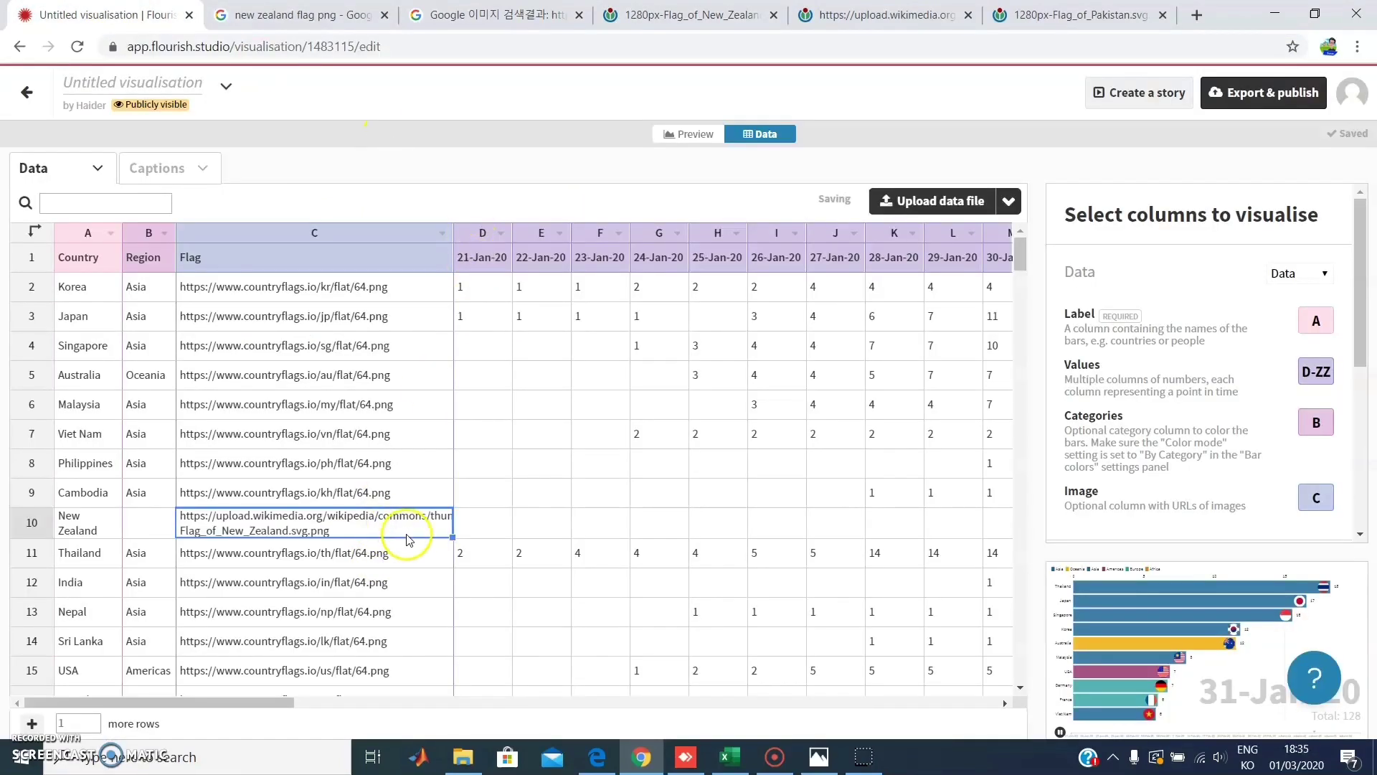
left_click(378, 533)
left_click(136, 523)
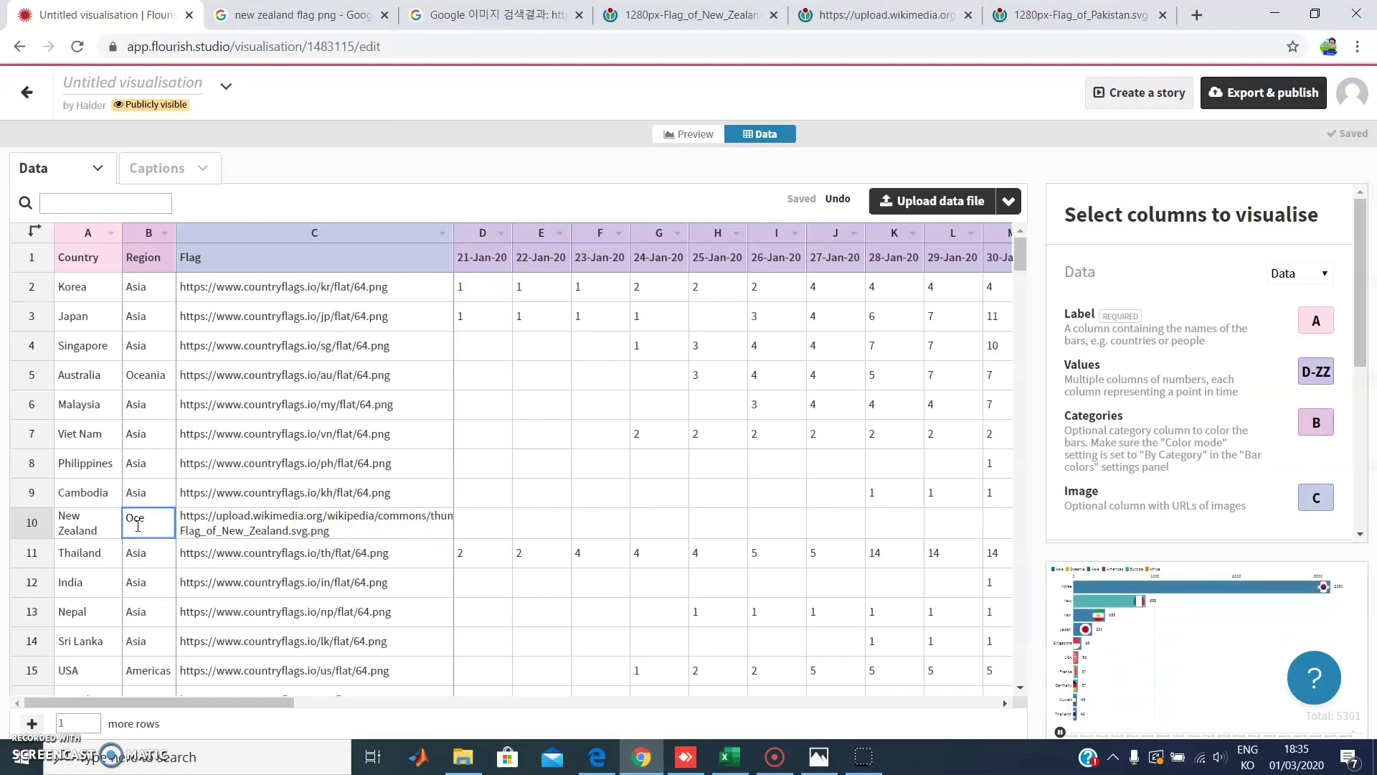
key("Return")
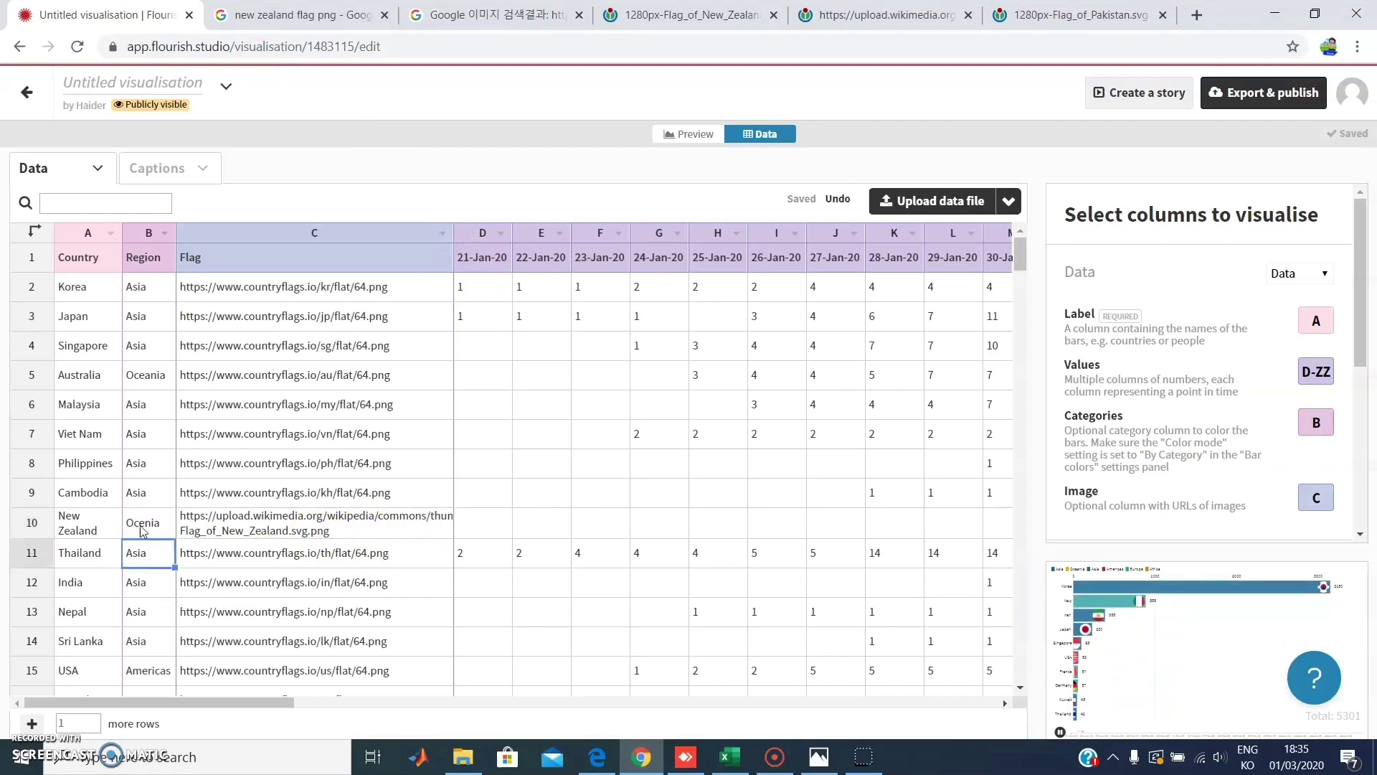
Compare the sheet's Country, Region, Flag and date columns with the column assignments for Label, Values, Categories and Image
left_click(394, 494)
left_click(367, 326)
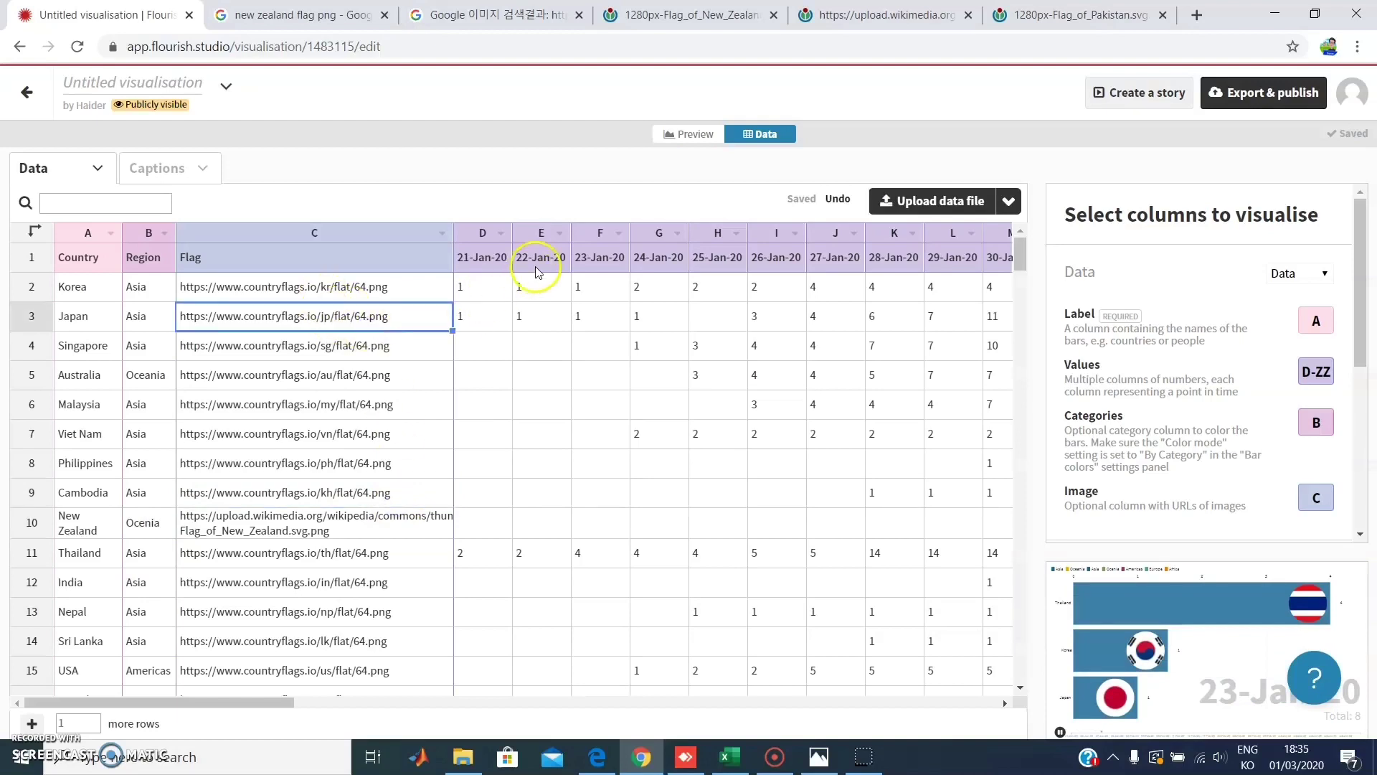
left_click_drag(538, 271, 571, 301)
left_click(147, 260)
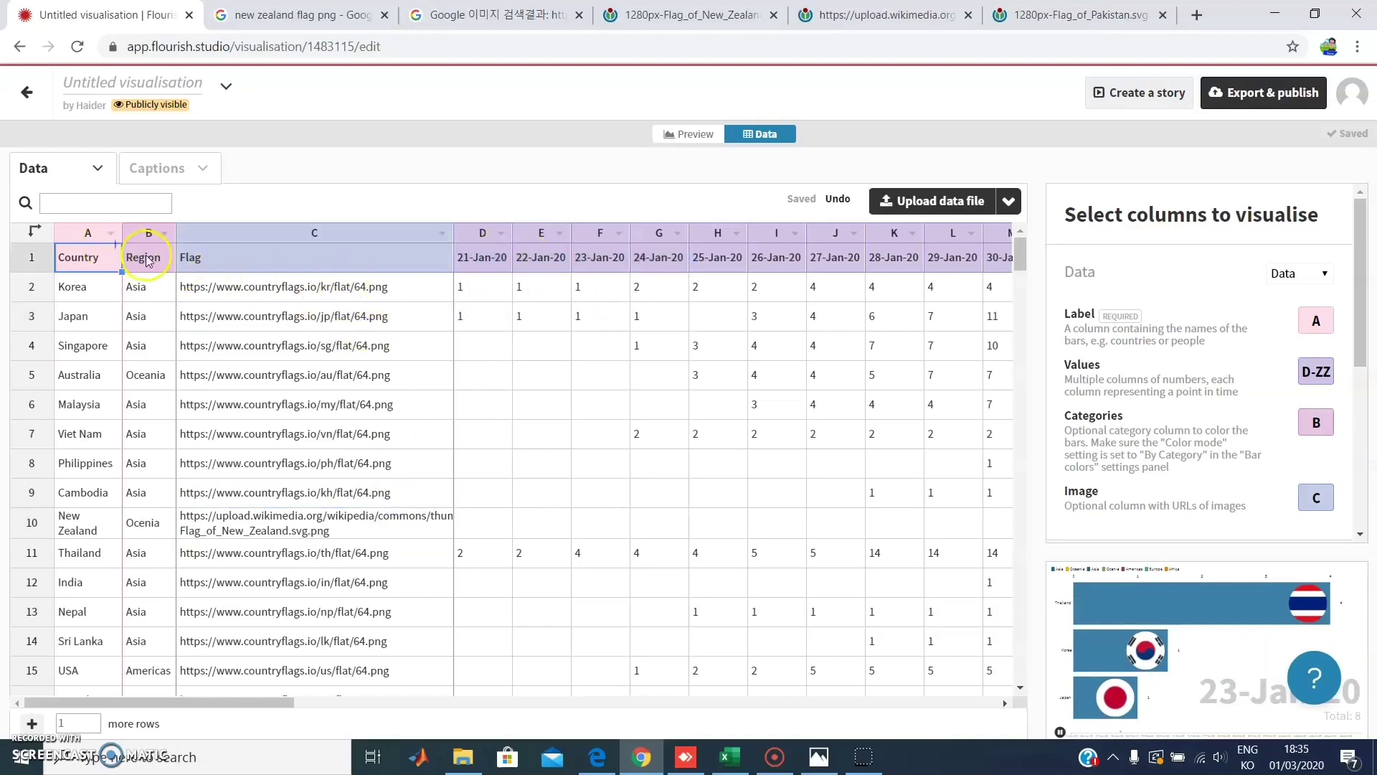
left_click(217, 257)
left_click(543, 400)
left_click(1317, 371)
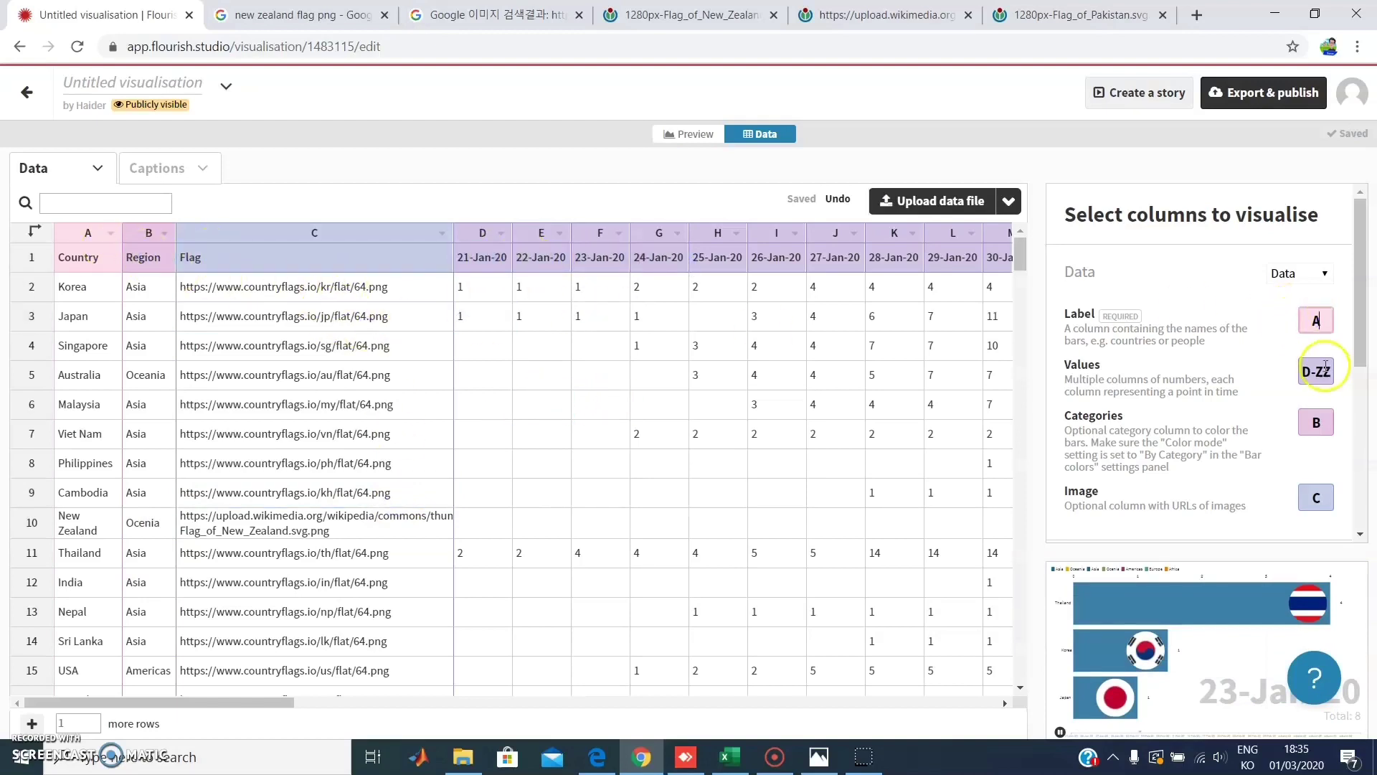
left_click_drag(185, 707, 277, 707)
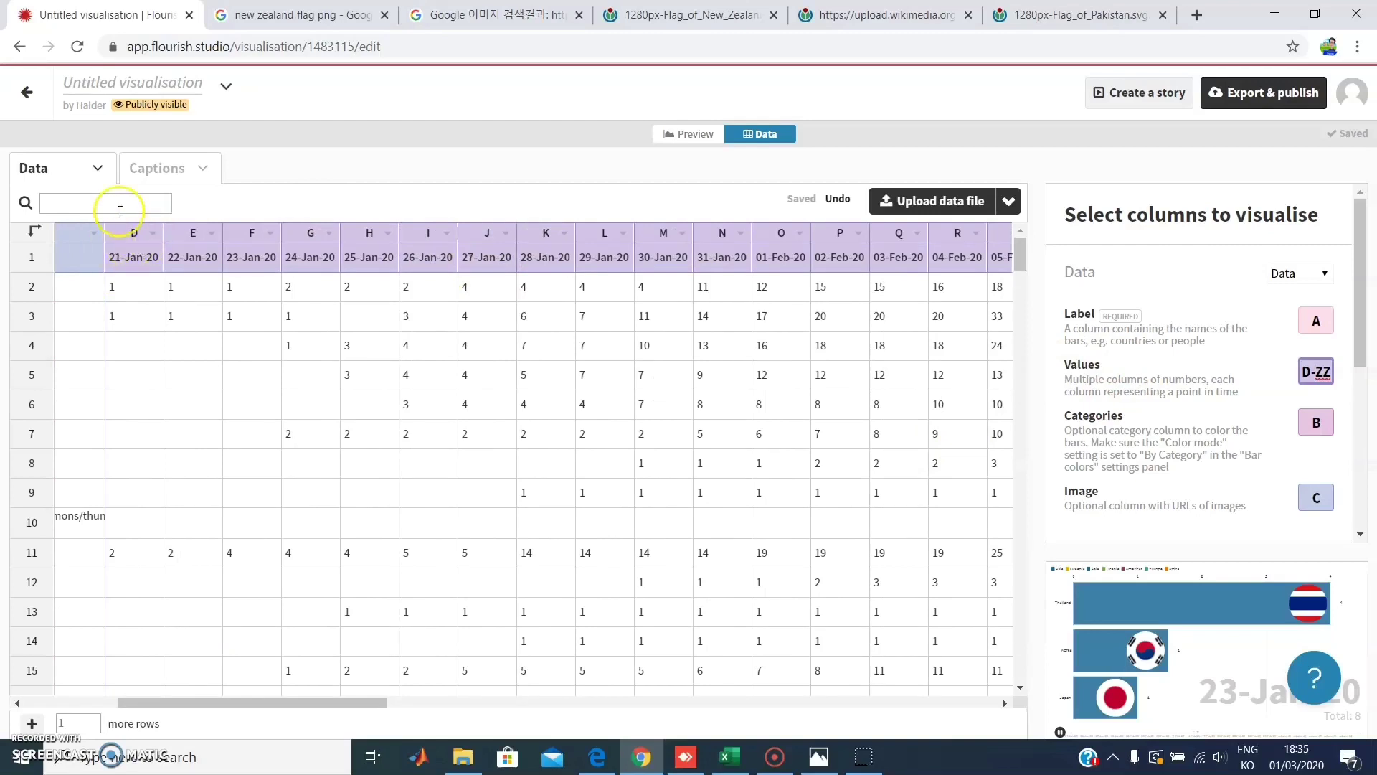
Check the date columns through to the last one against the D-ZZ range assigned to Values
left_click_drag(338, 702, 805, 704)
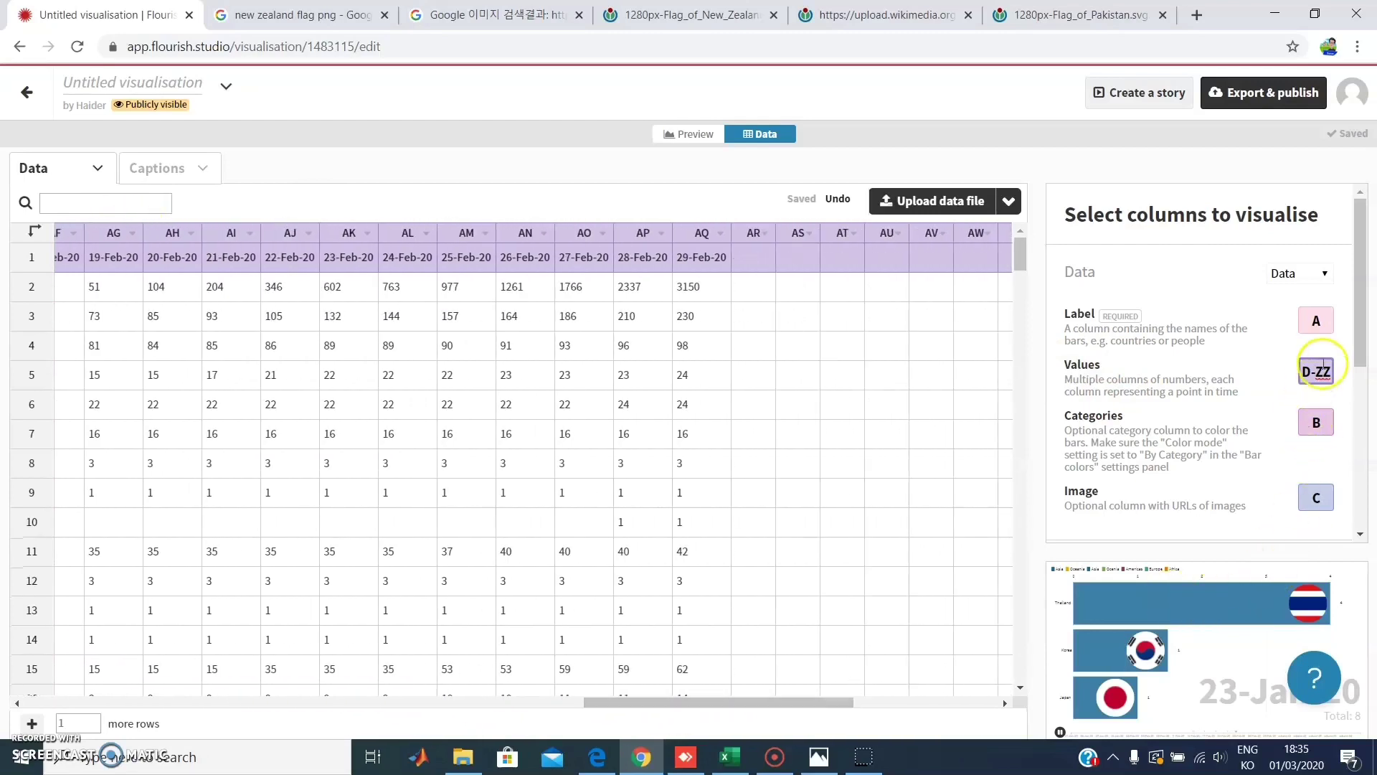
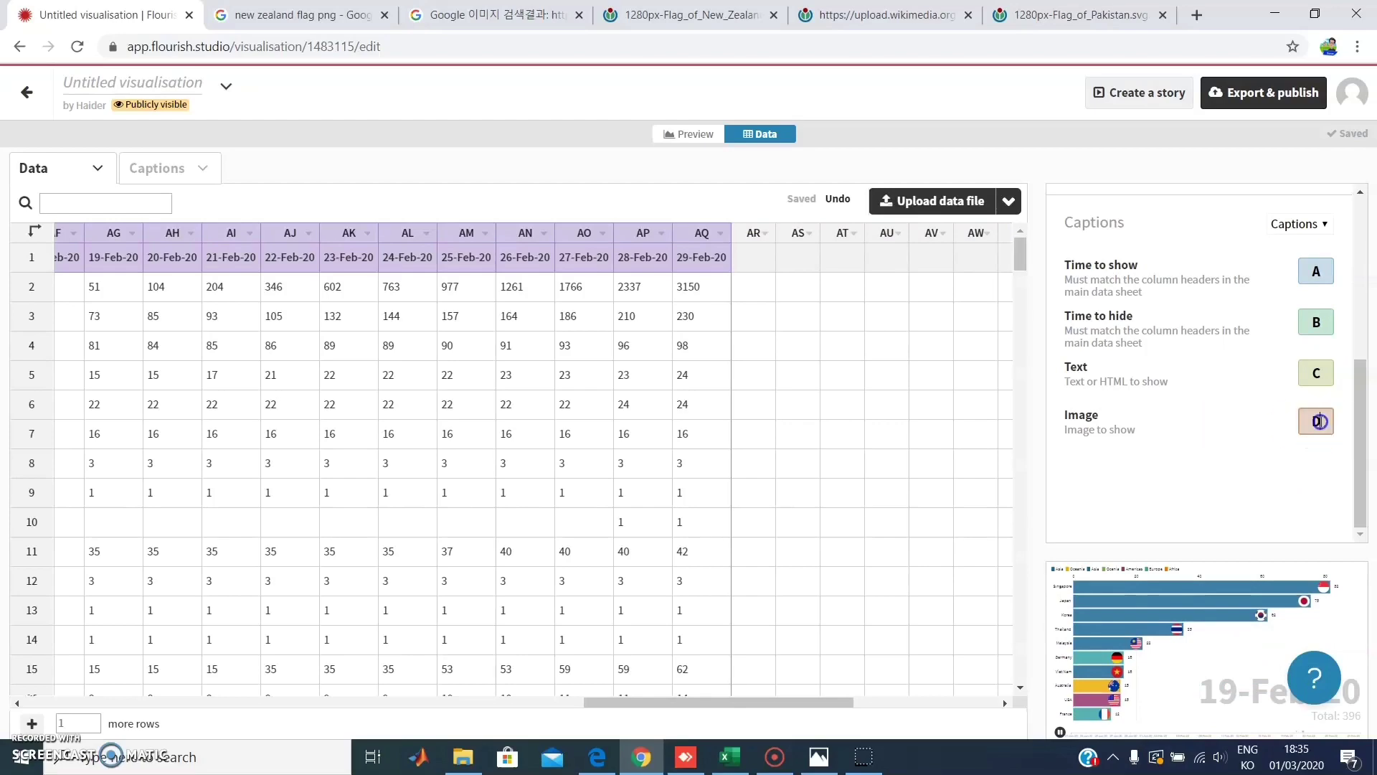
left_click_drag(709, 701, 92, 694)
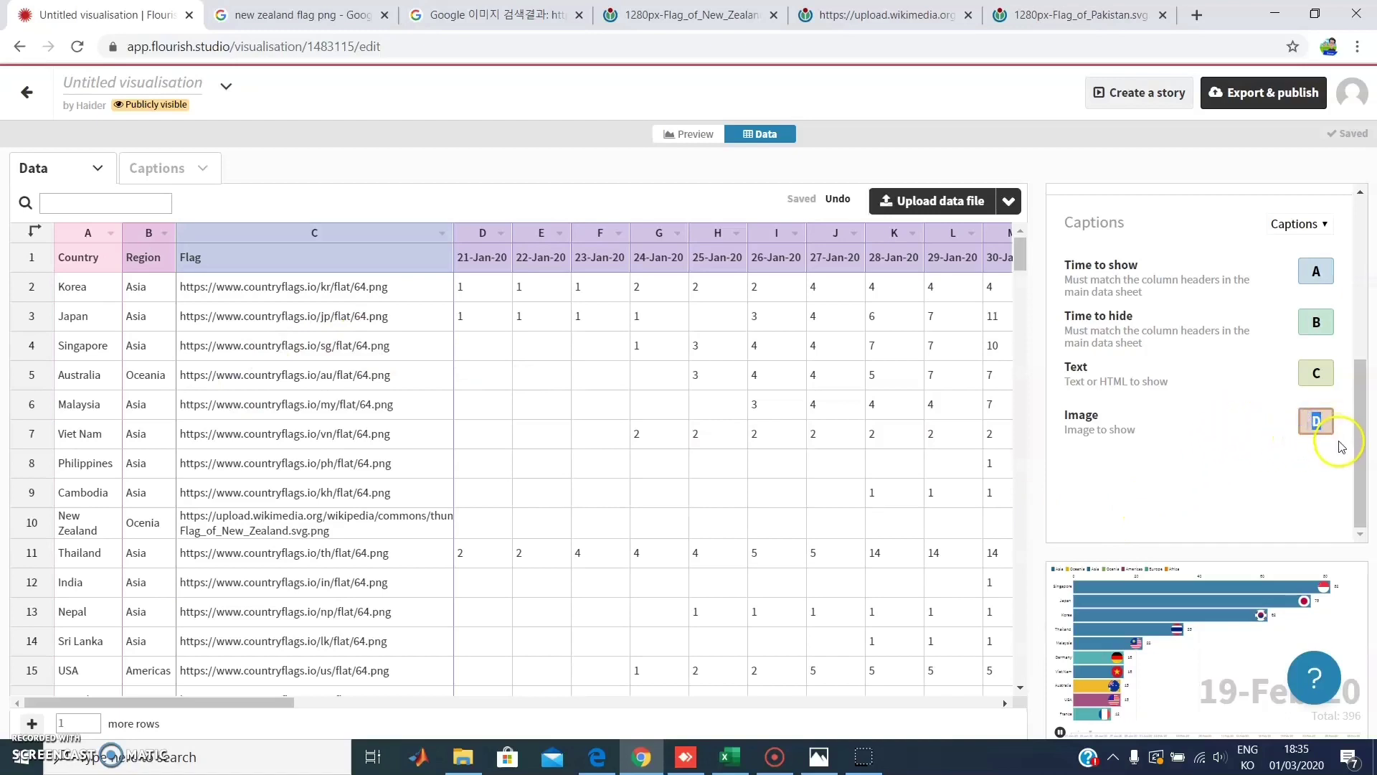
Assign column C to the captions' Image and column A to their Text, and preview the chart
left_click(1317, 373)
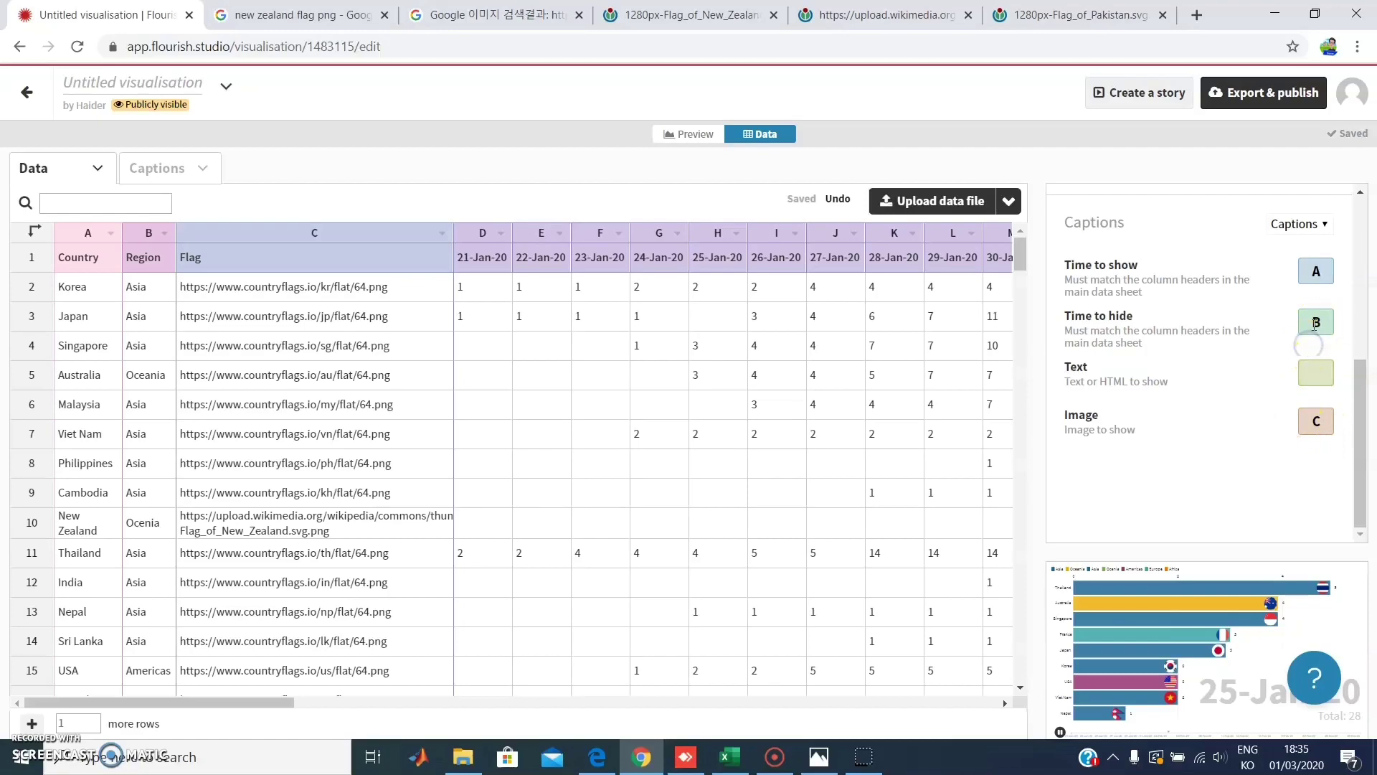
left_click(687, 134)
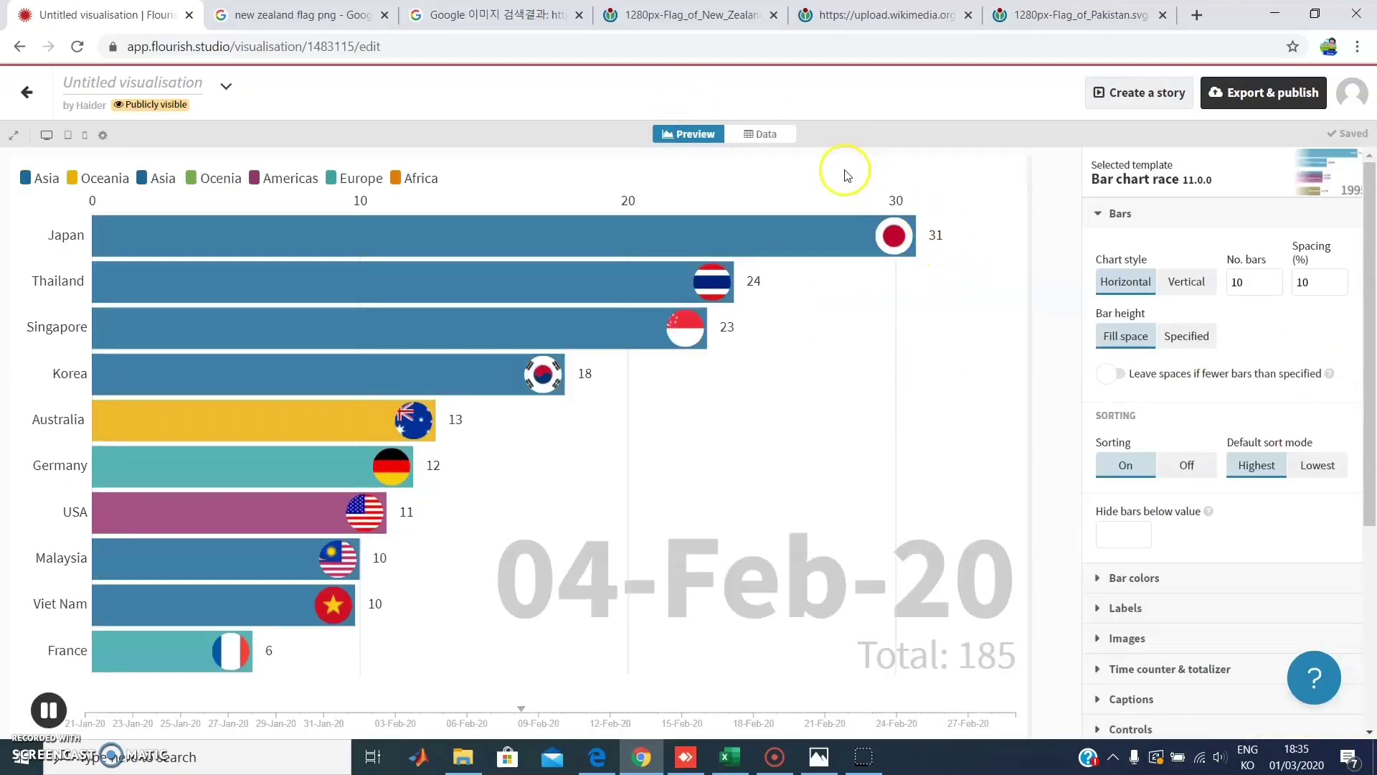
left_click(767, 136)
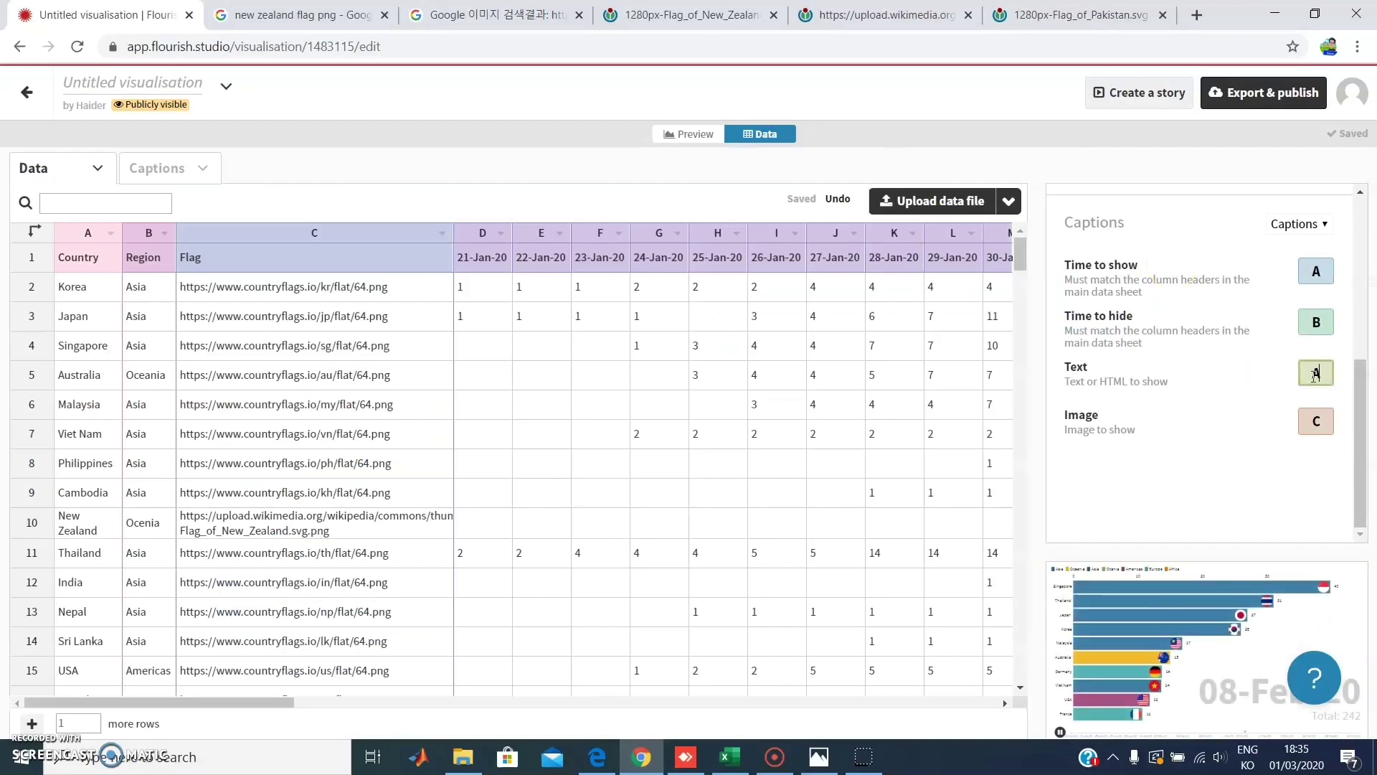
left_click(697, 135)
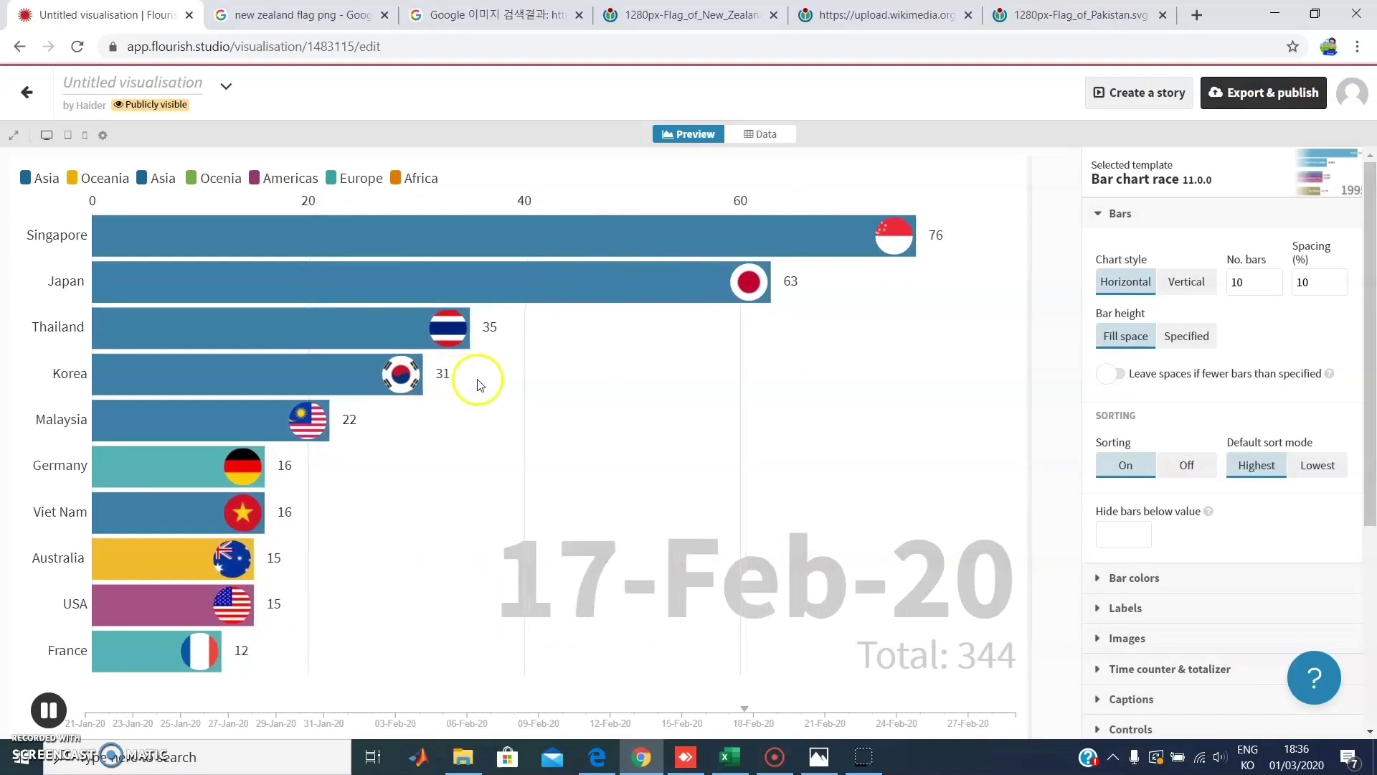
Try the vertical chart style and a limit of 5 bars, going back to horizontal with 10 bars
left_click(1202, 284)
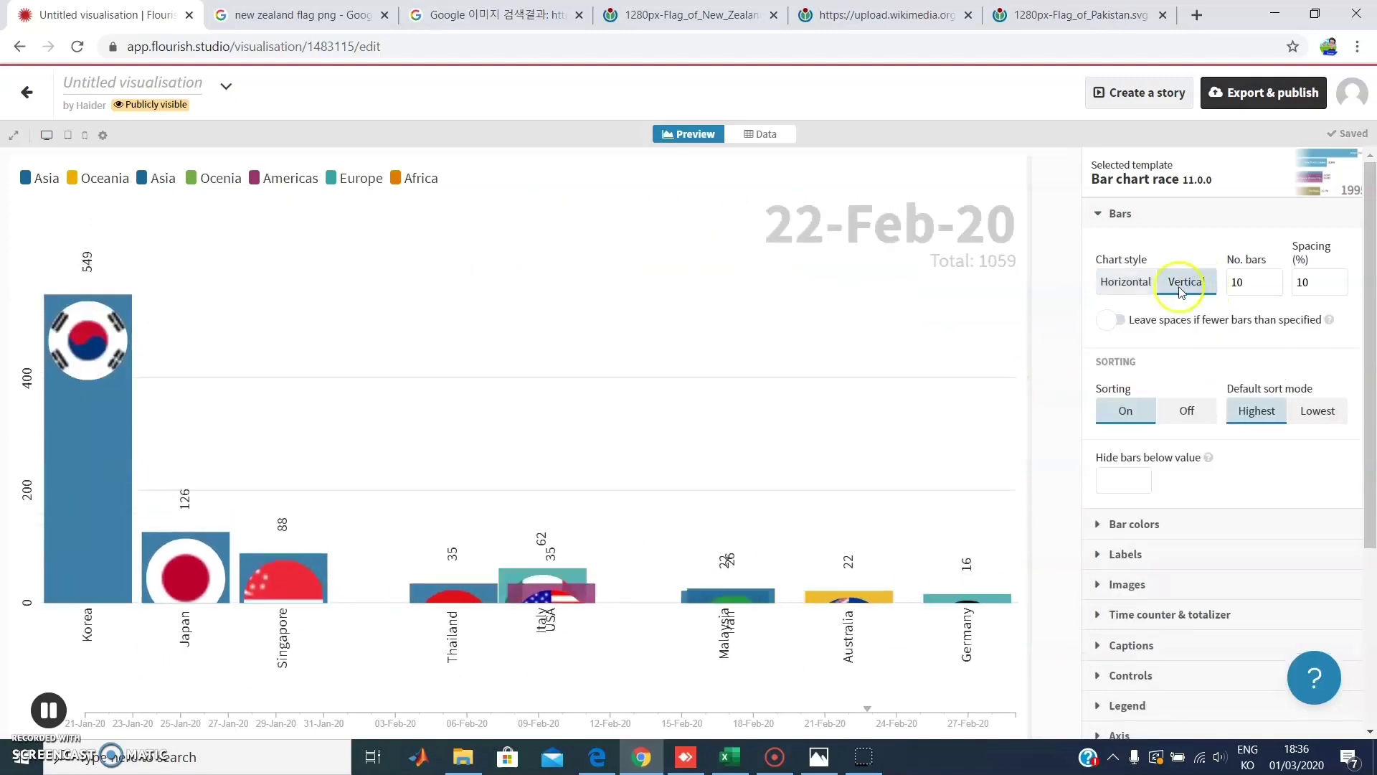
left_click(1142, 284)
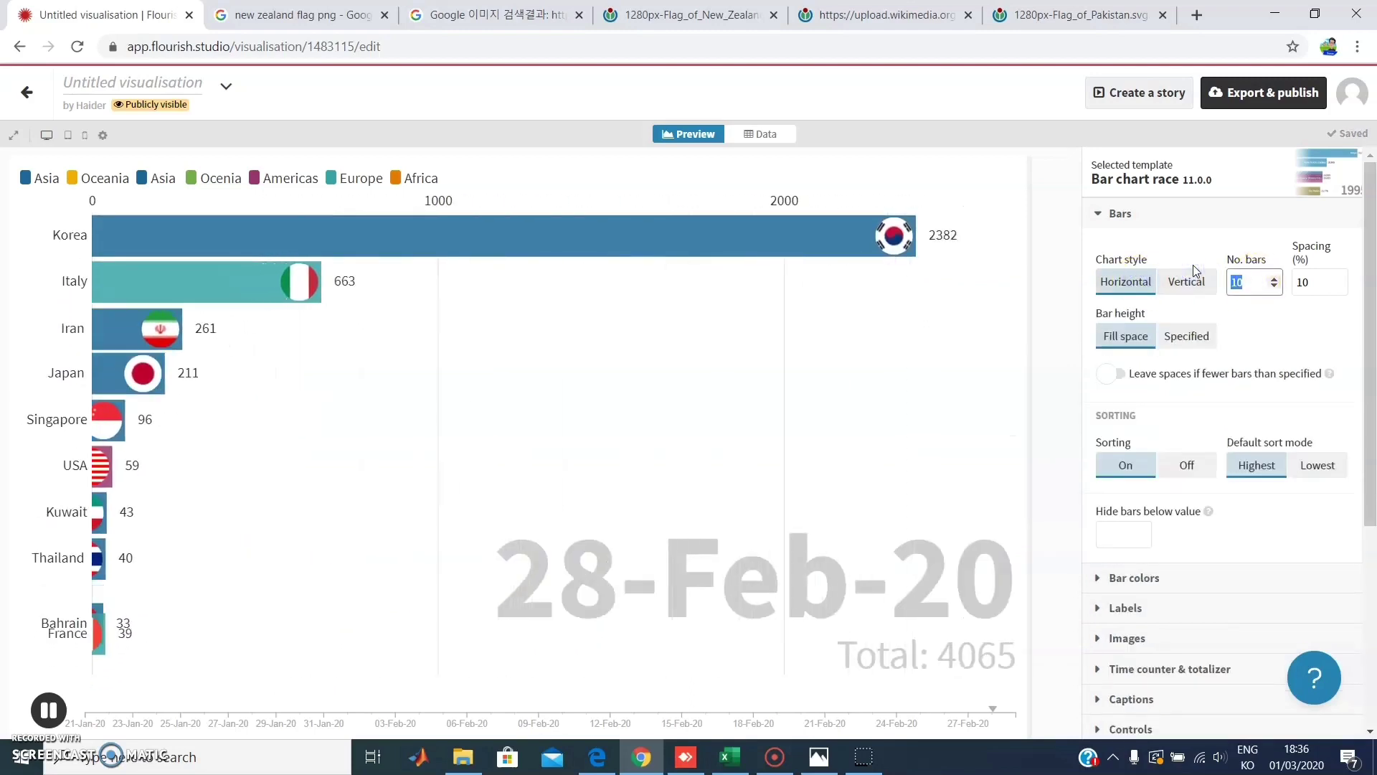
type("5")
left_click(1295, 279)
left_click(1231, 280)
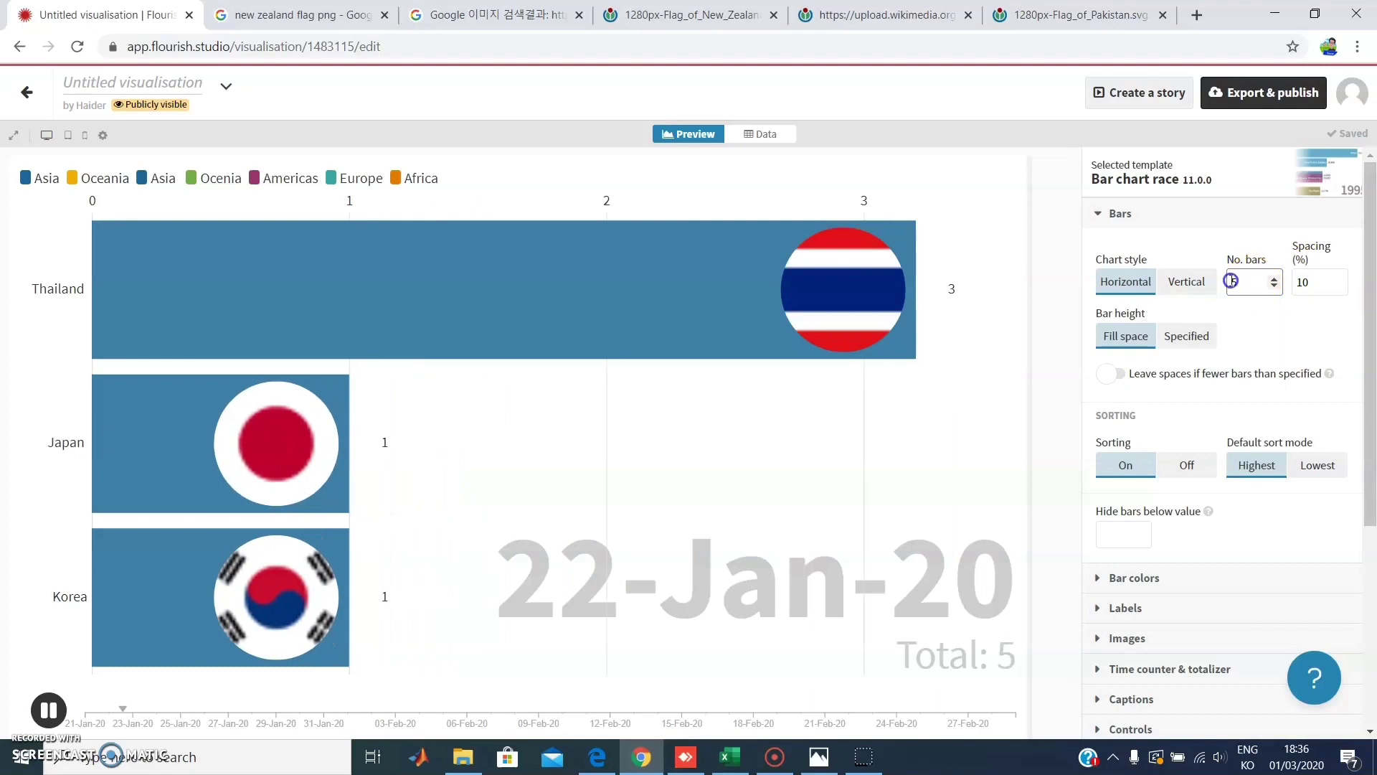
type("10")
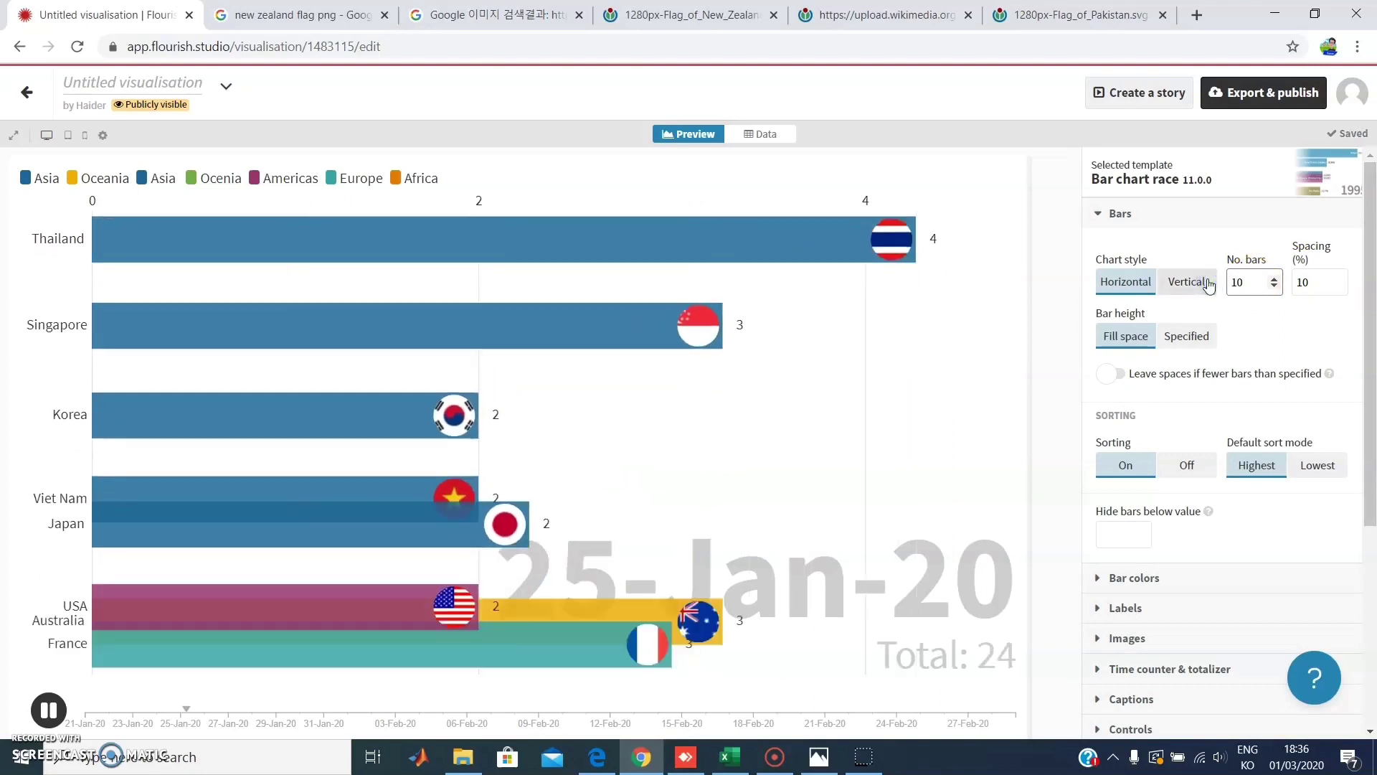
Raise the number of bars to 20 and set the bar spacing to 5%
left_click(1273, 279)
left_click(1274, 279)
left_click(1273, 278)
left_click(1273, 278)
left_click(1273, 278)
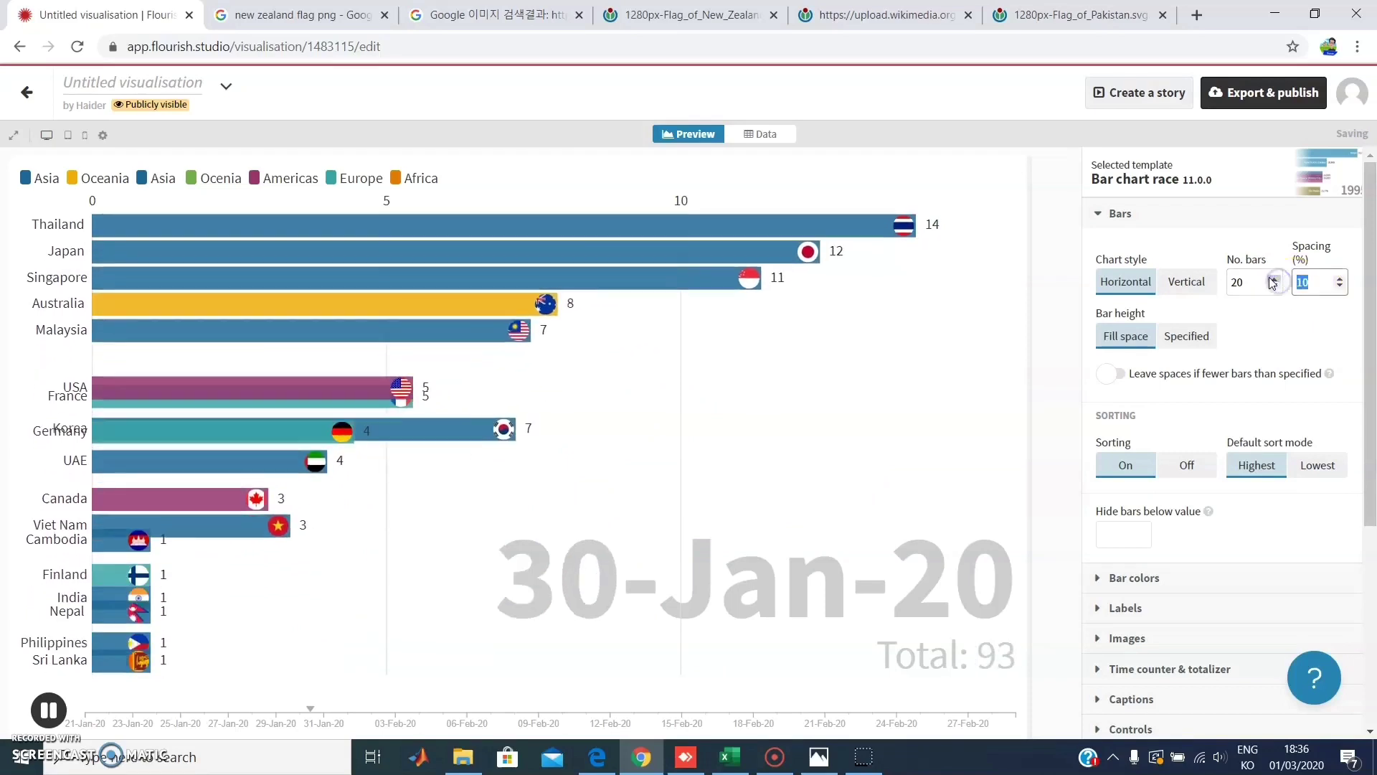
type("5")
left_click(1273, 285)
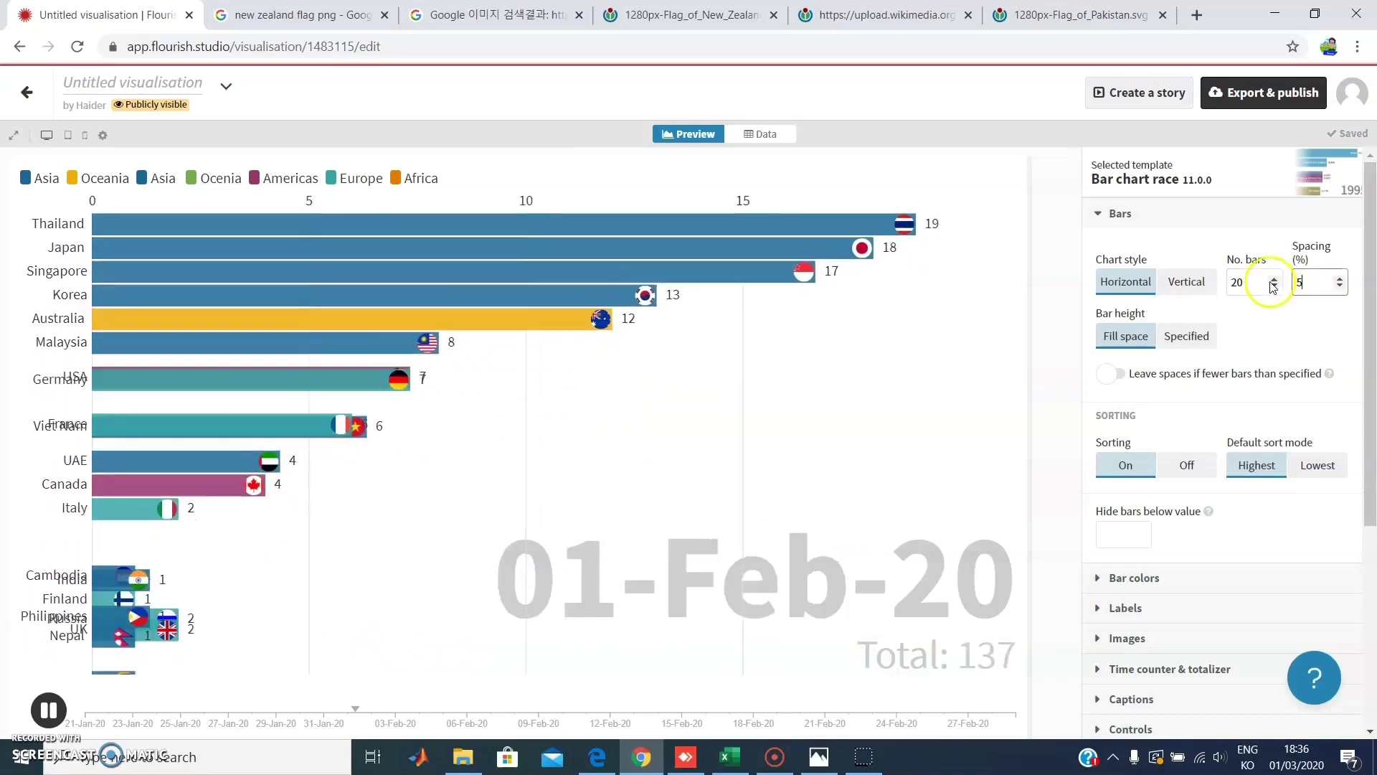
Try the alternative bar height and sorting options, returning to Fill space, Sorting On and Highest
left_click(1187, 336)
left_click(1126, 336)
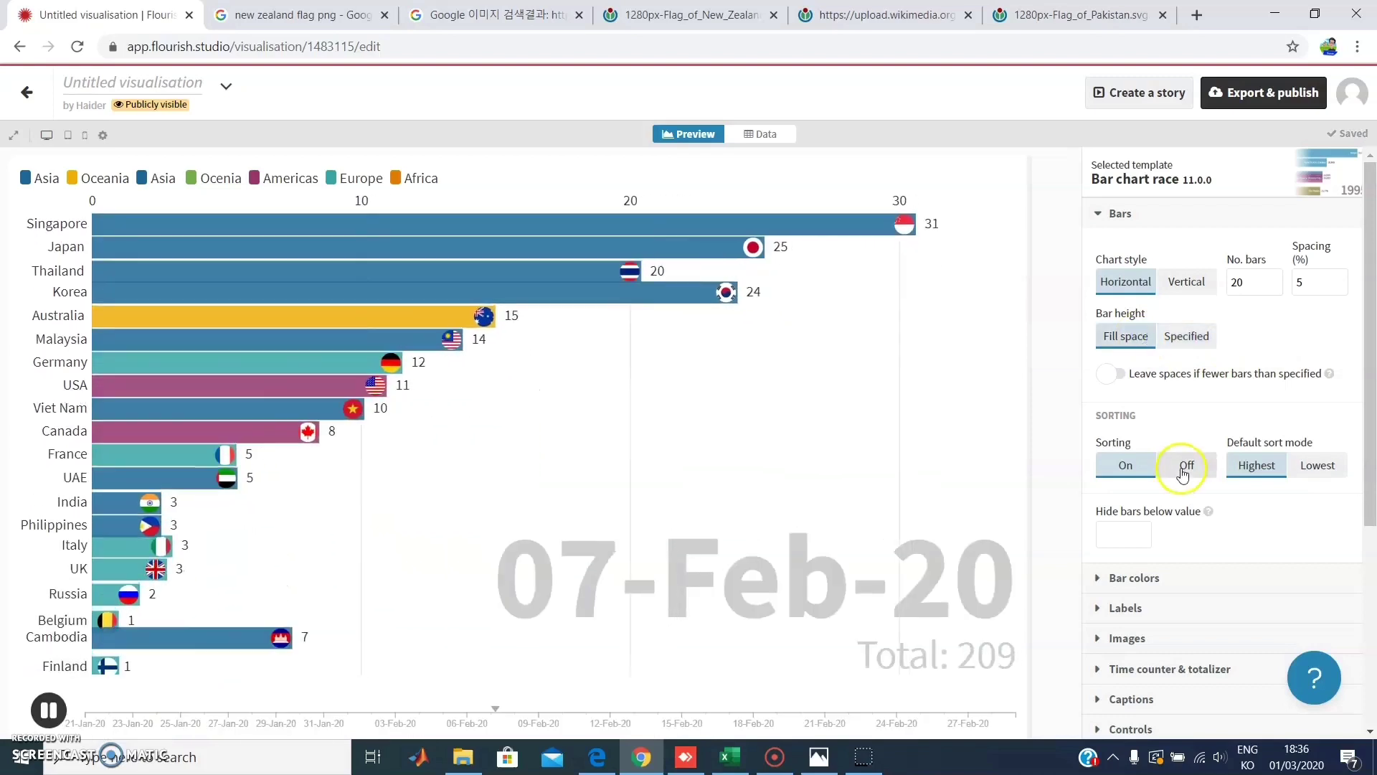
left_click(1185, 466)
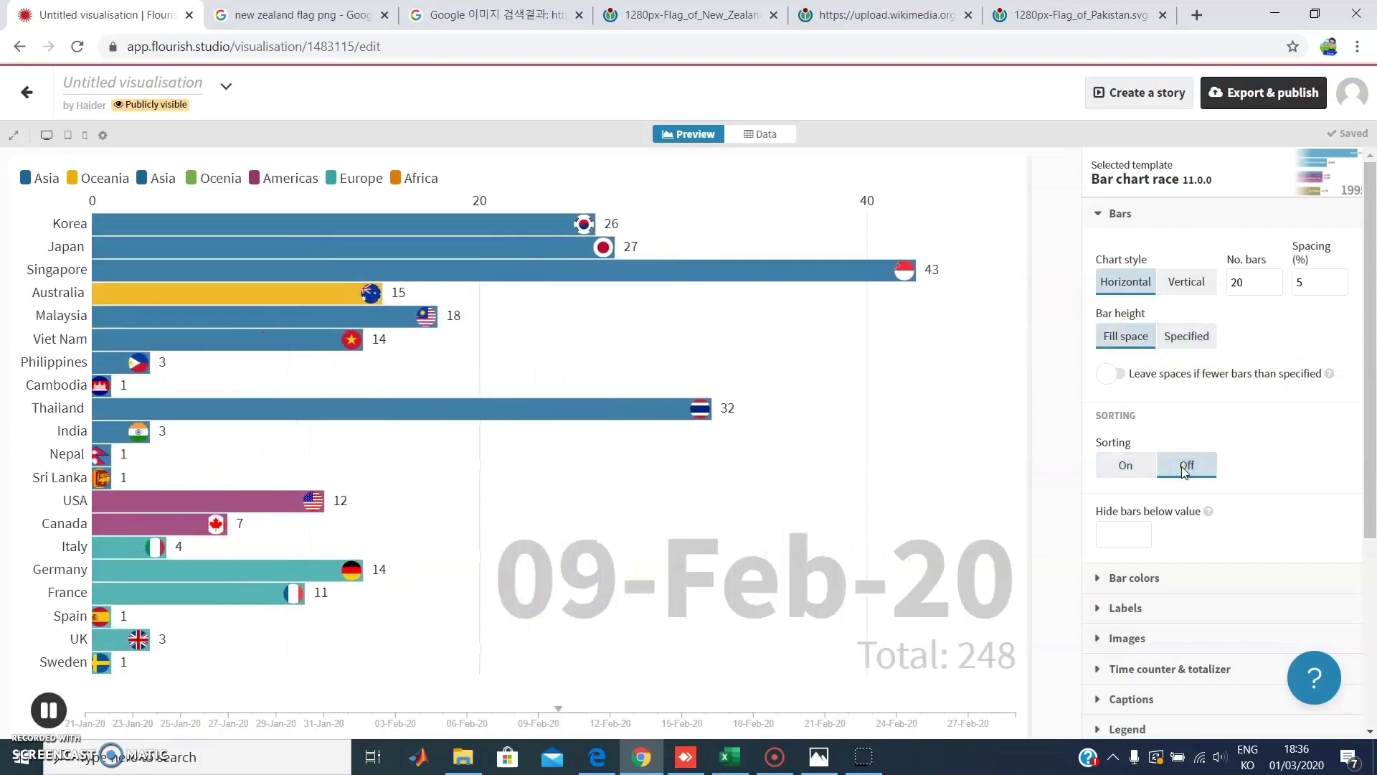
left_click(1128, 471)
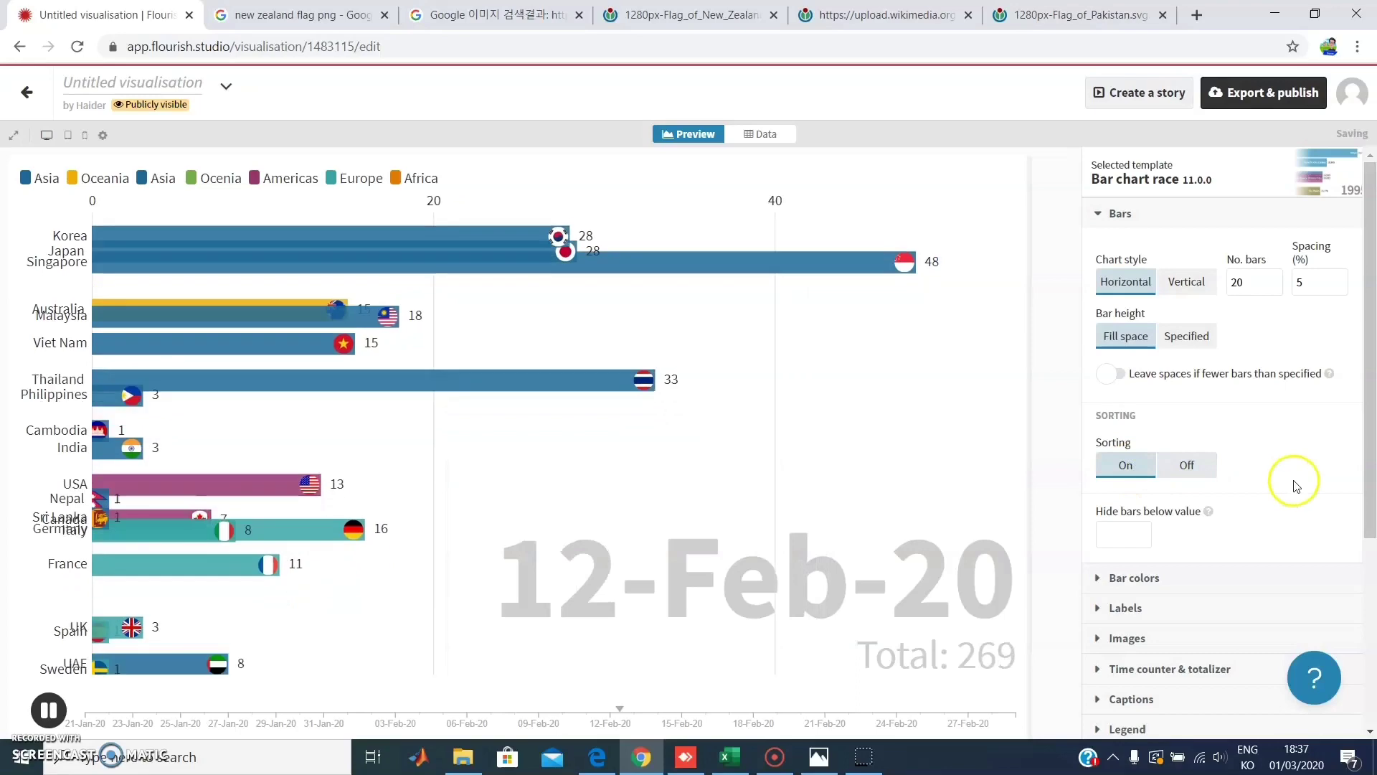
left_click(1315, 466)
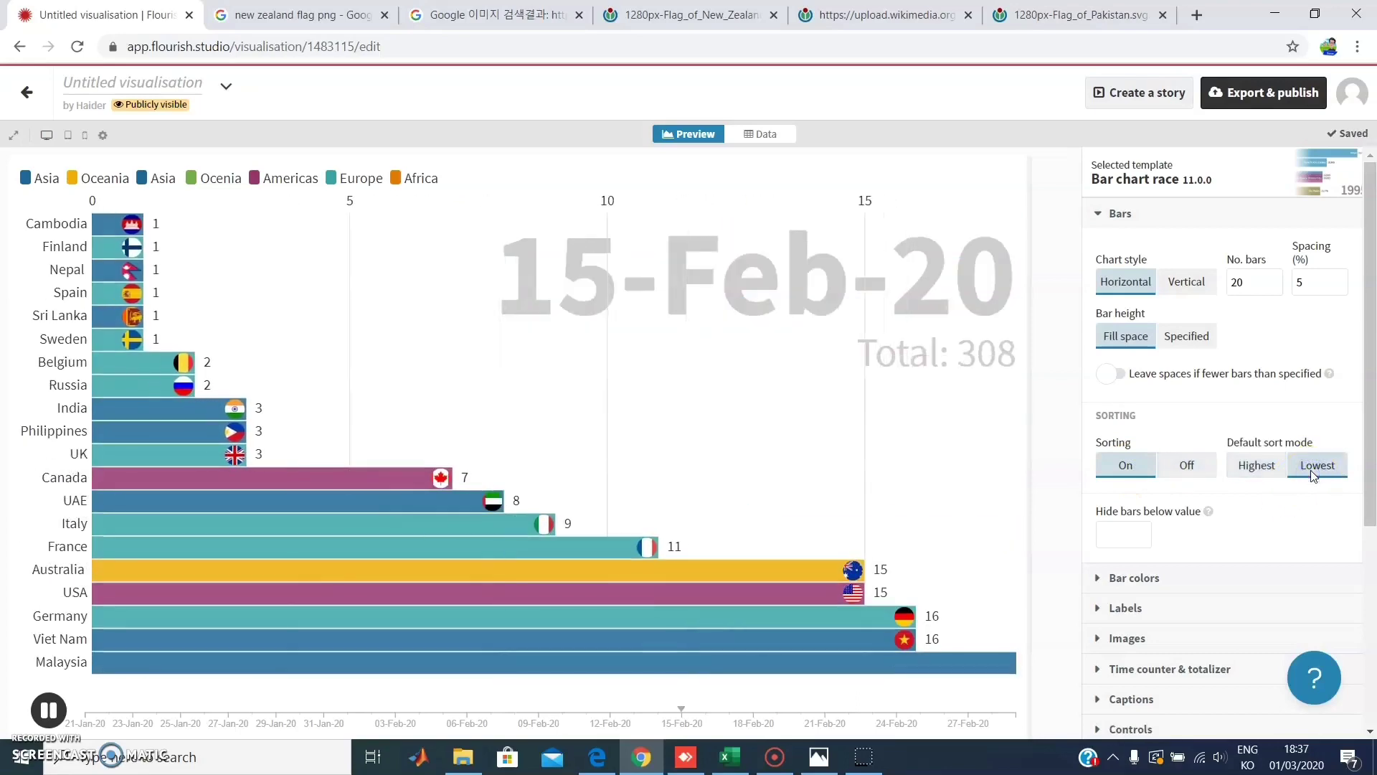
left_click(1255, 466)
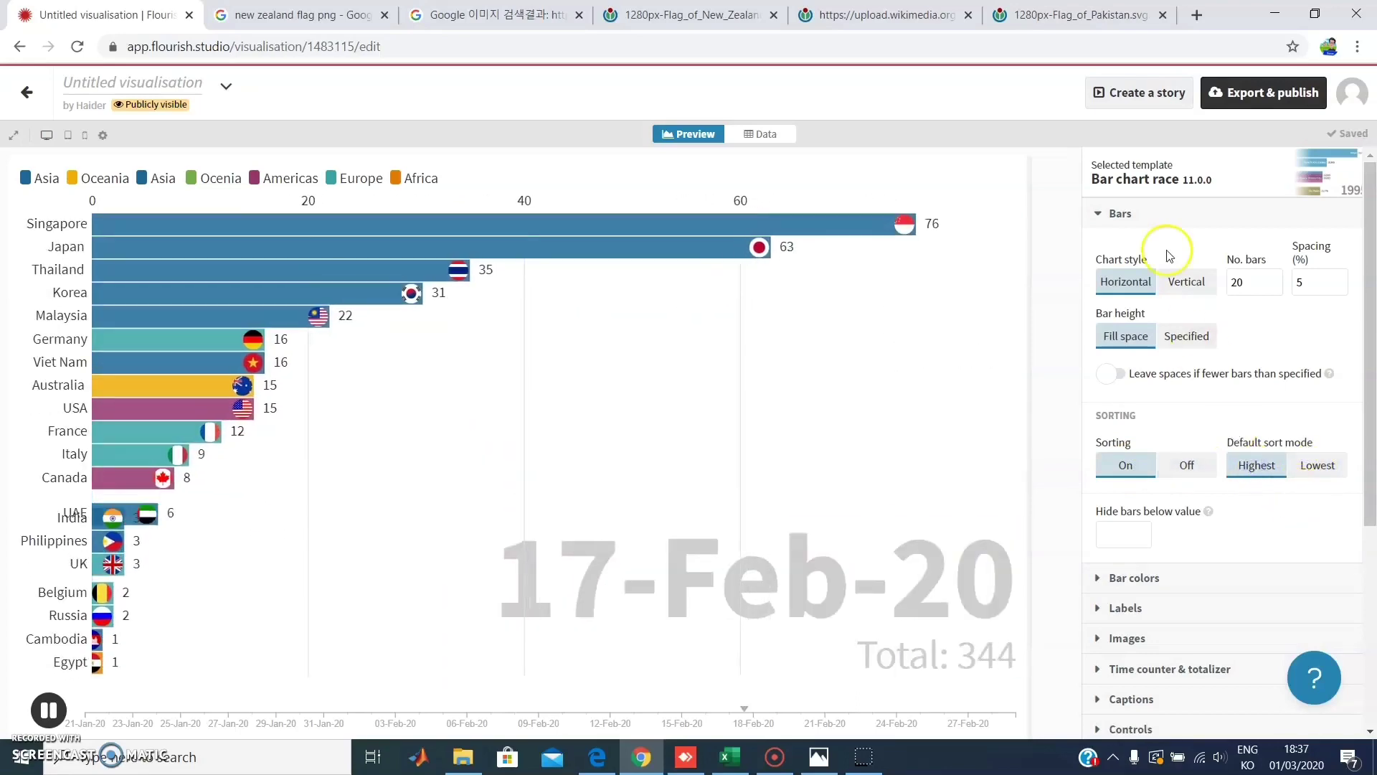
Compare the By category and Single color modes for the bars and set the color mode to By bar
left_click(1116, 214)
left_click(1170, 244)
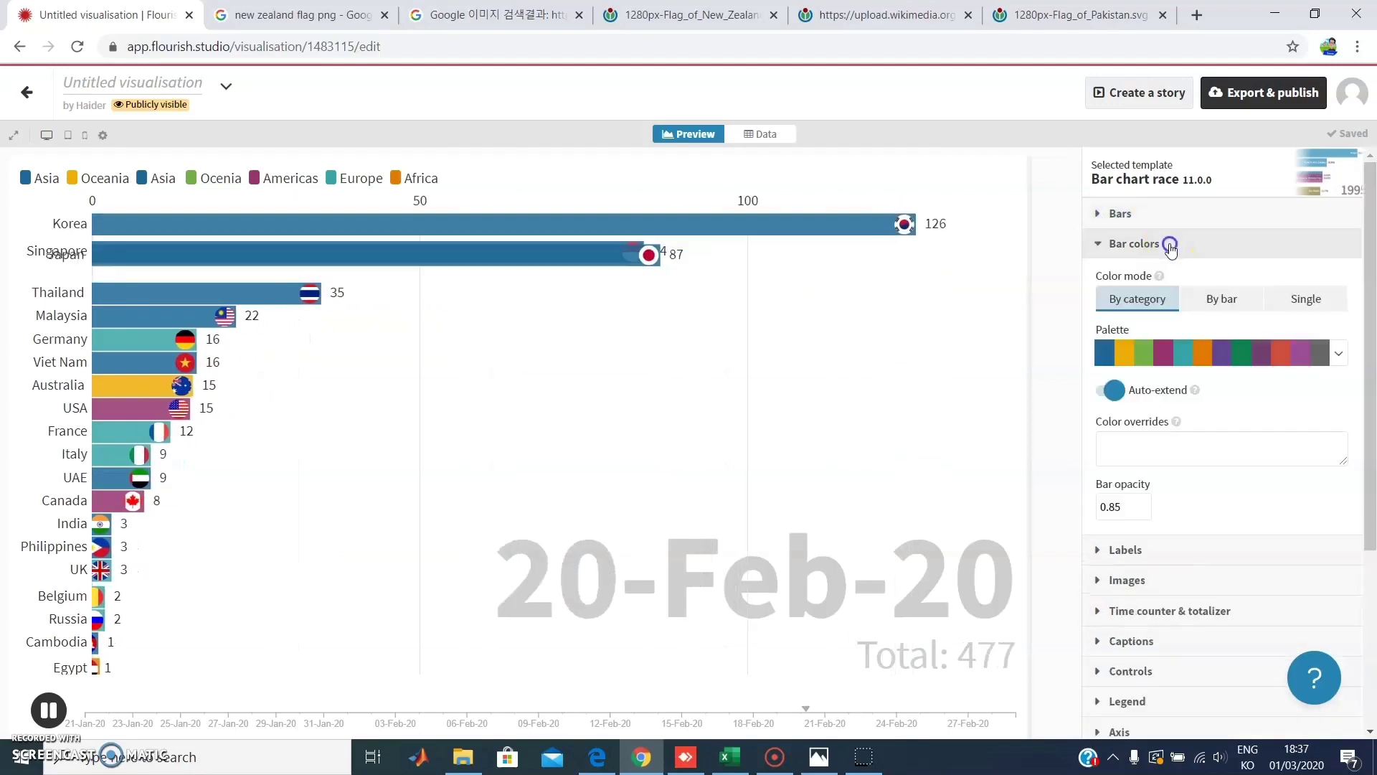
left_click(1215, 298)
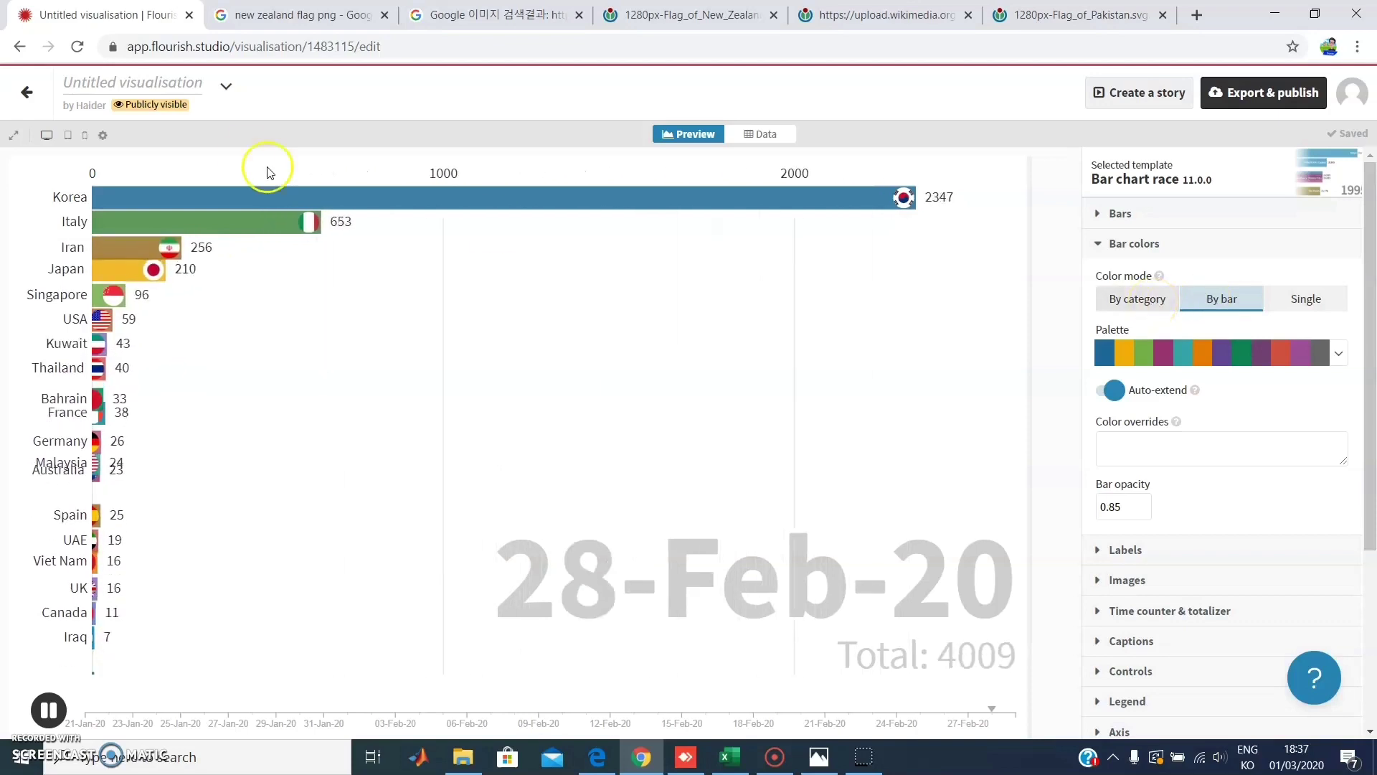
left_click(1130, 298)
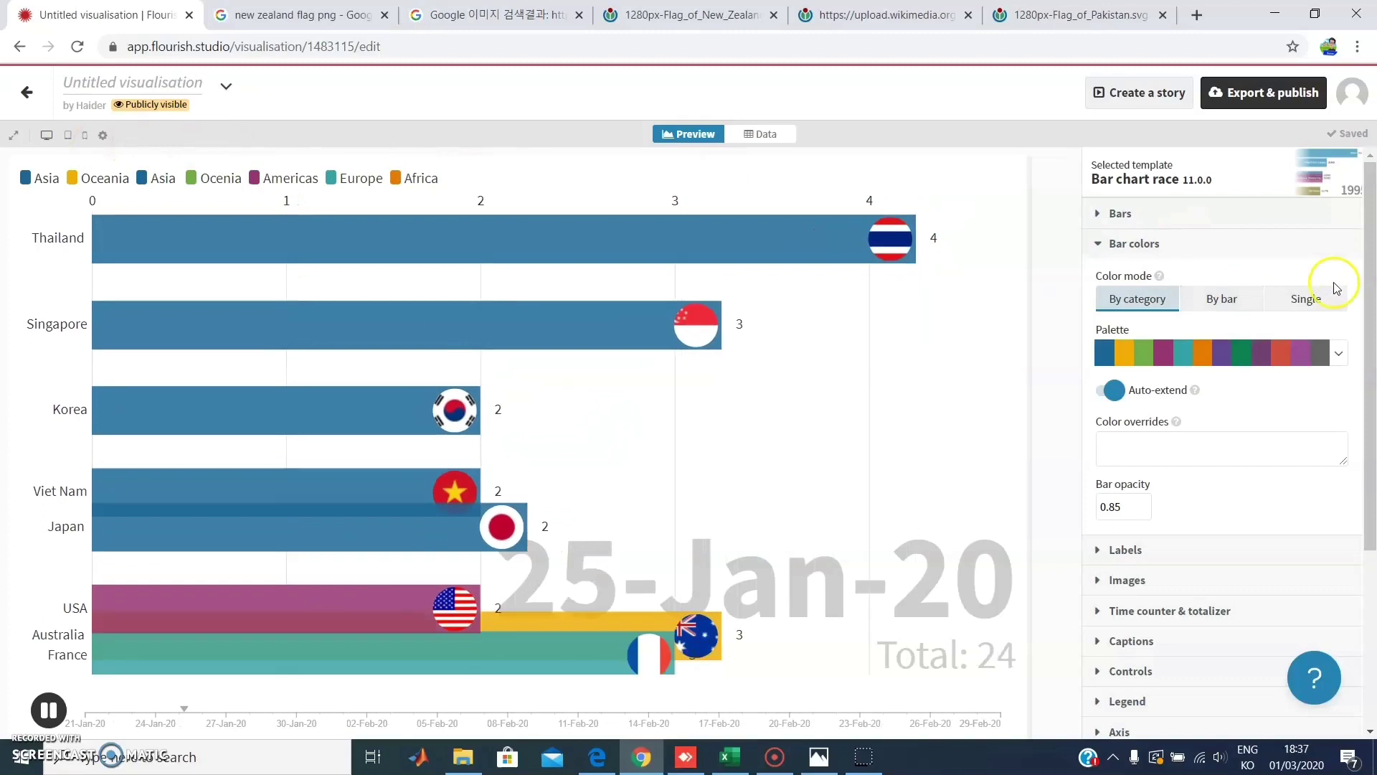
left_click(1225, 298)
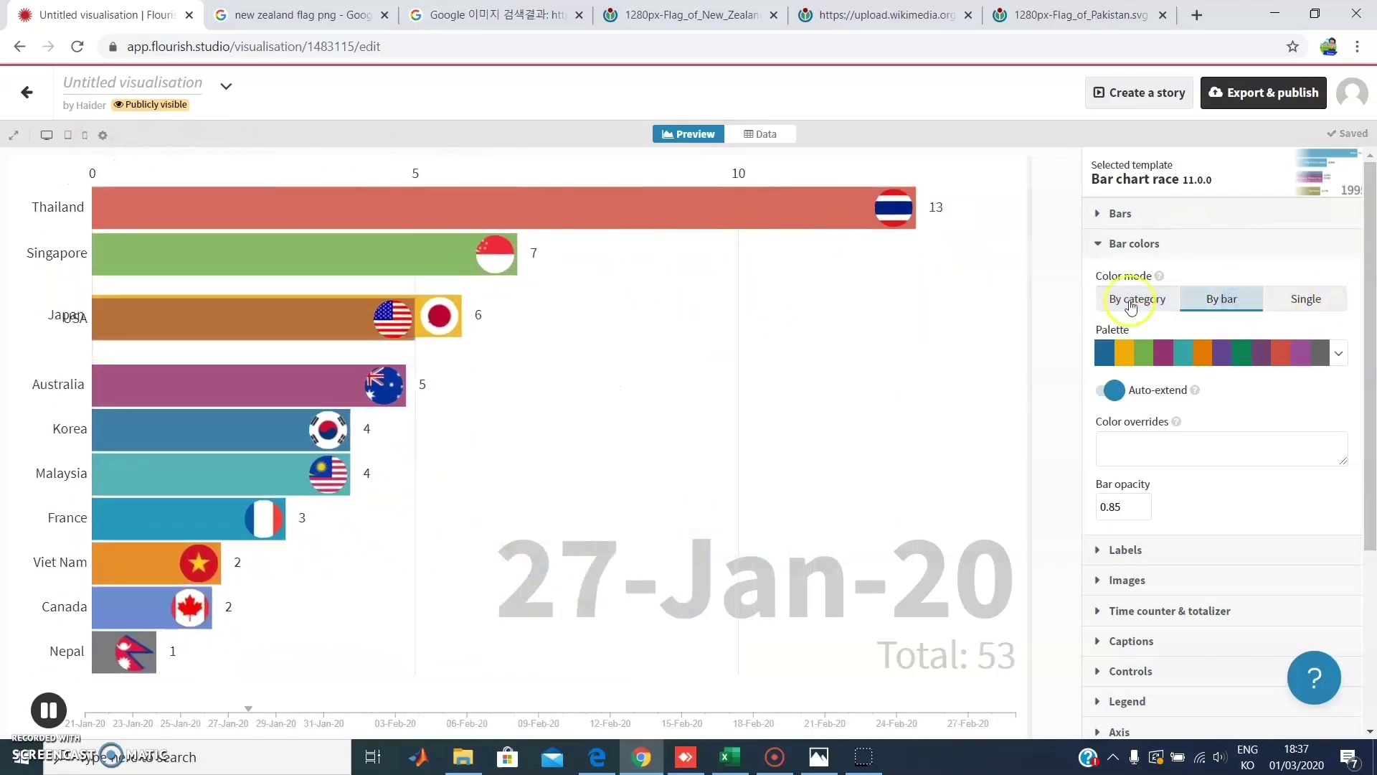
left_click(1304, 300)
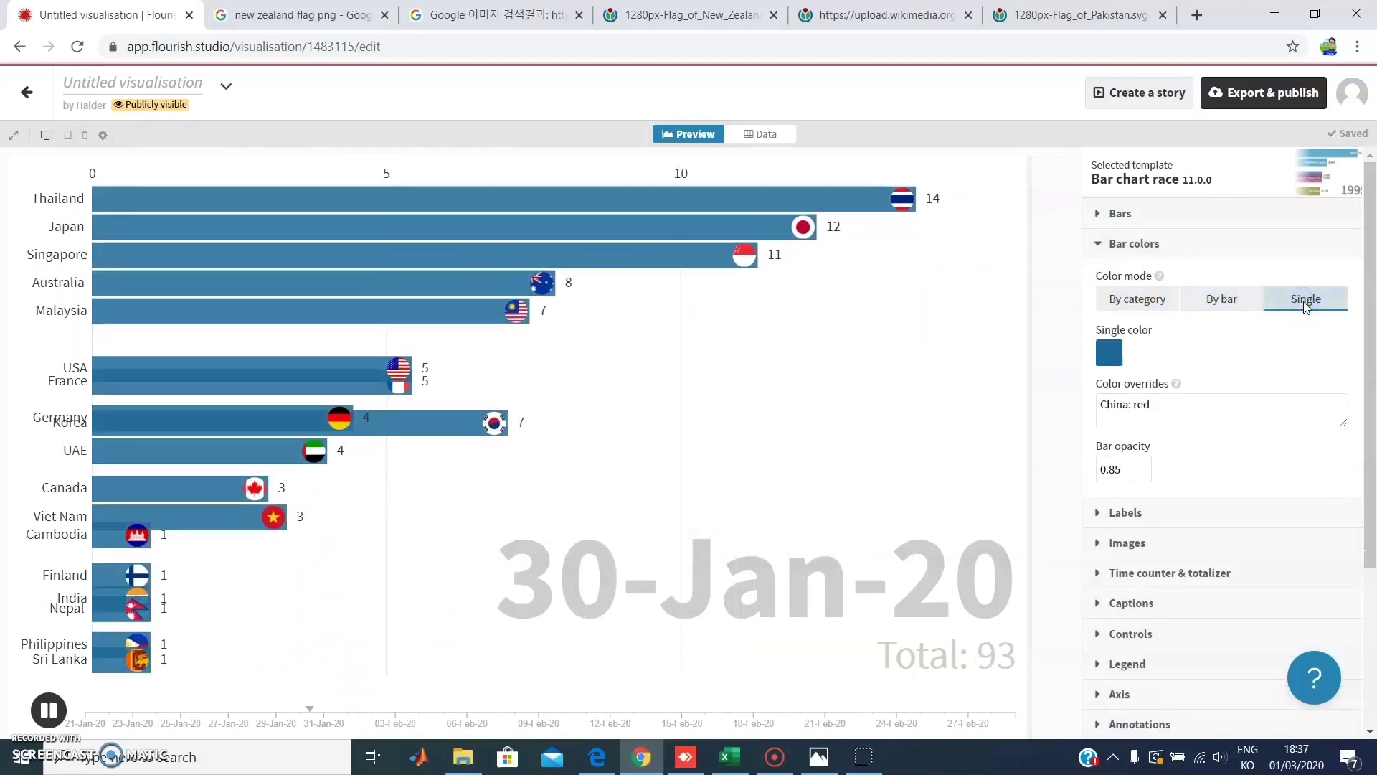
left_click(1220, 298)
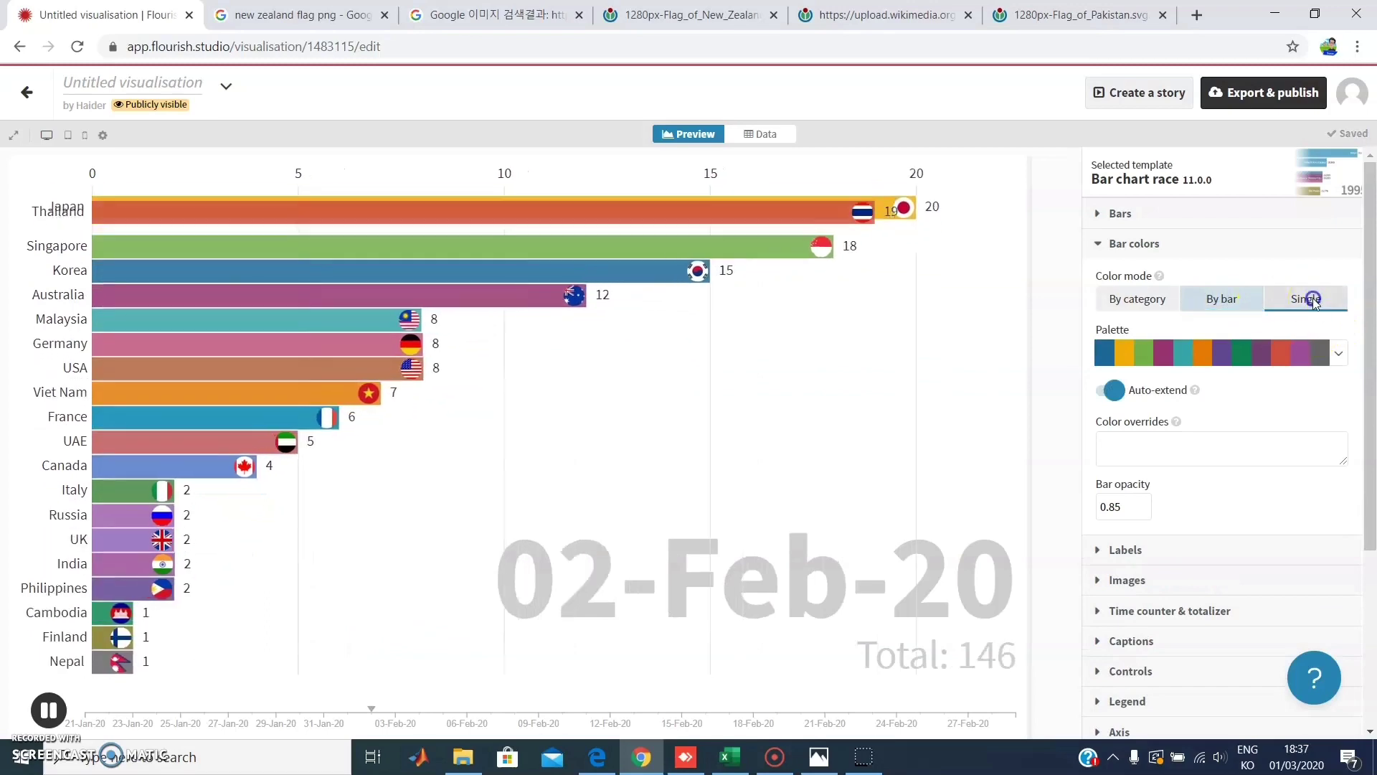
Try the Single color mode, look at its color choices, and return the color mode to By bar
left_click(1314, 300)
left_click(1110, 354)
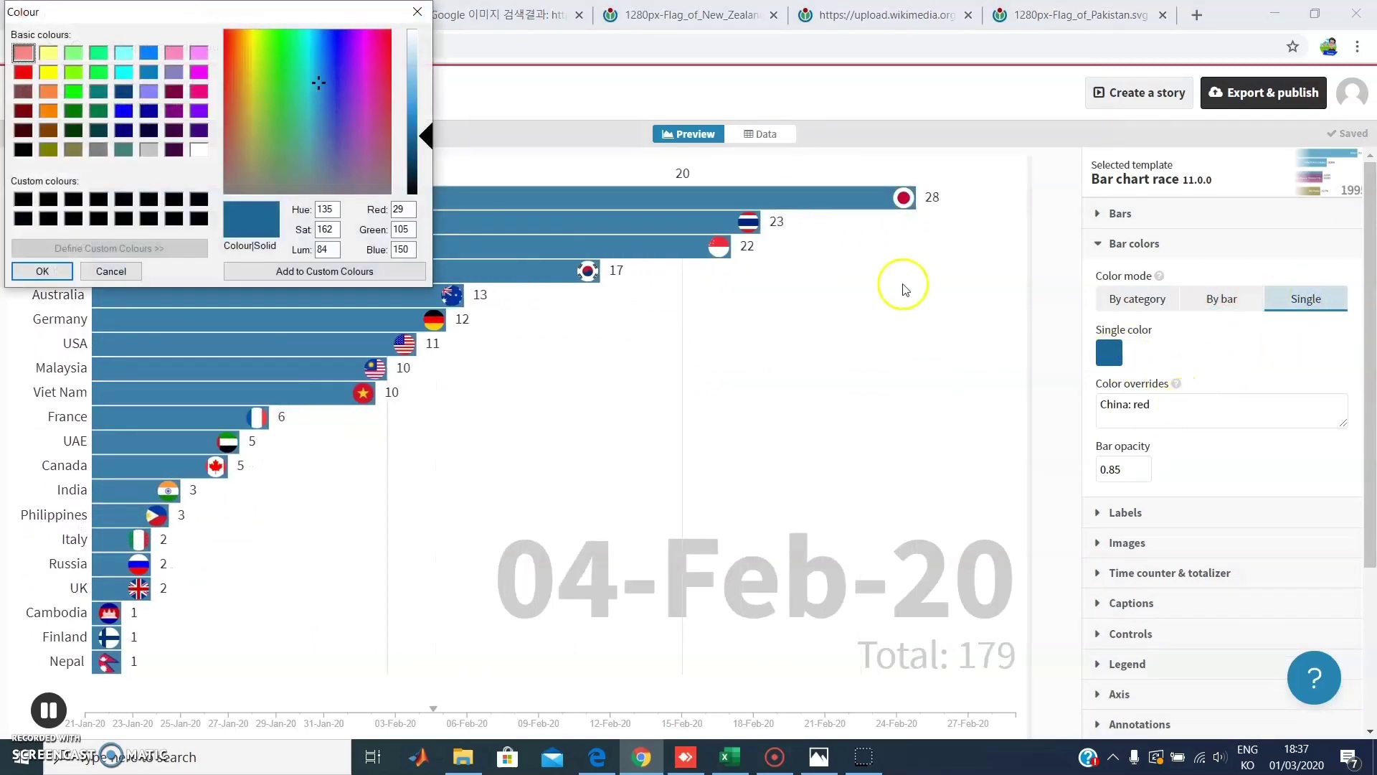
left_click(45, 272)
left_click(1244, 303)
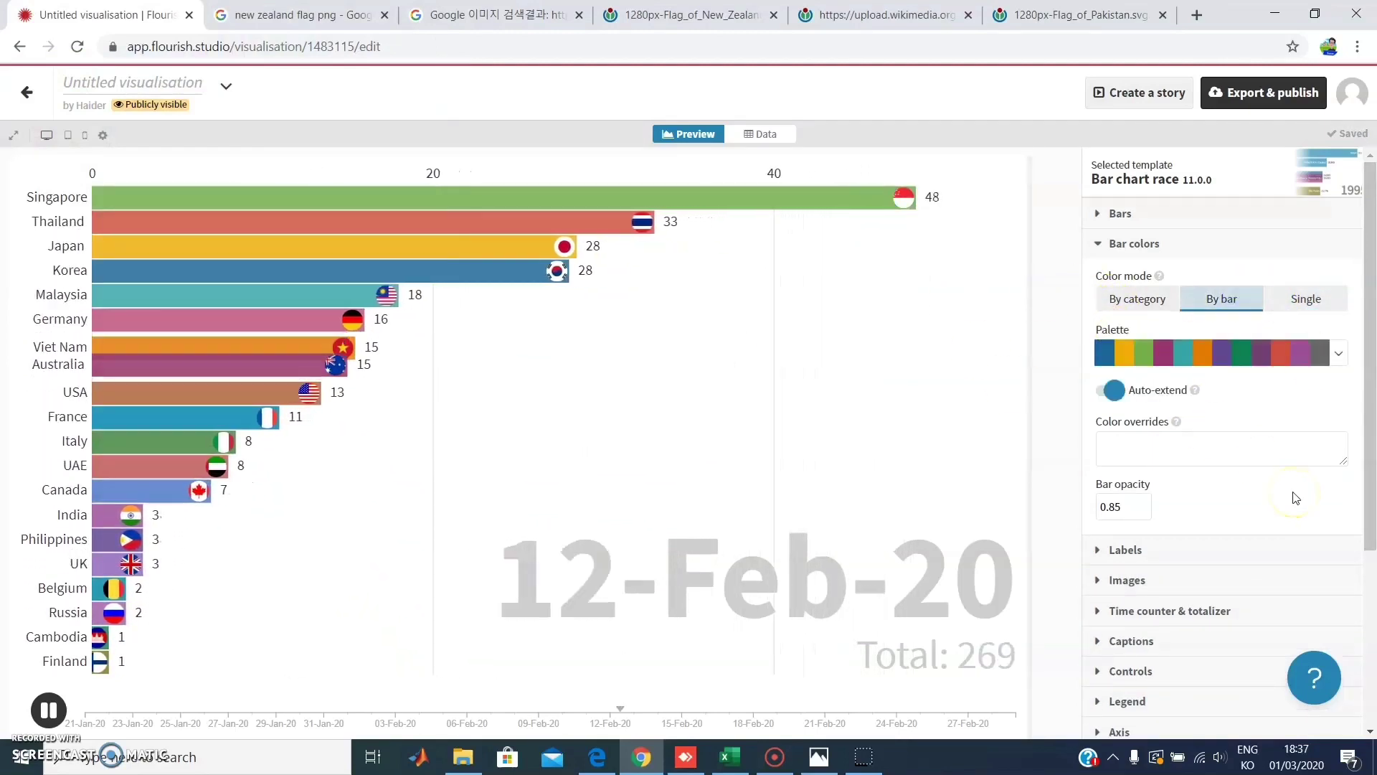
Try a bar opacity of 0.5 and raise it until the bars are fully opaque
double_click(1119, 507)
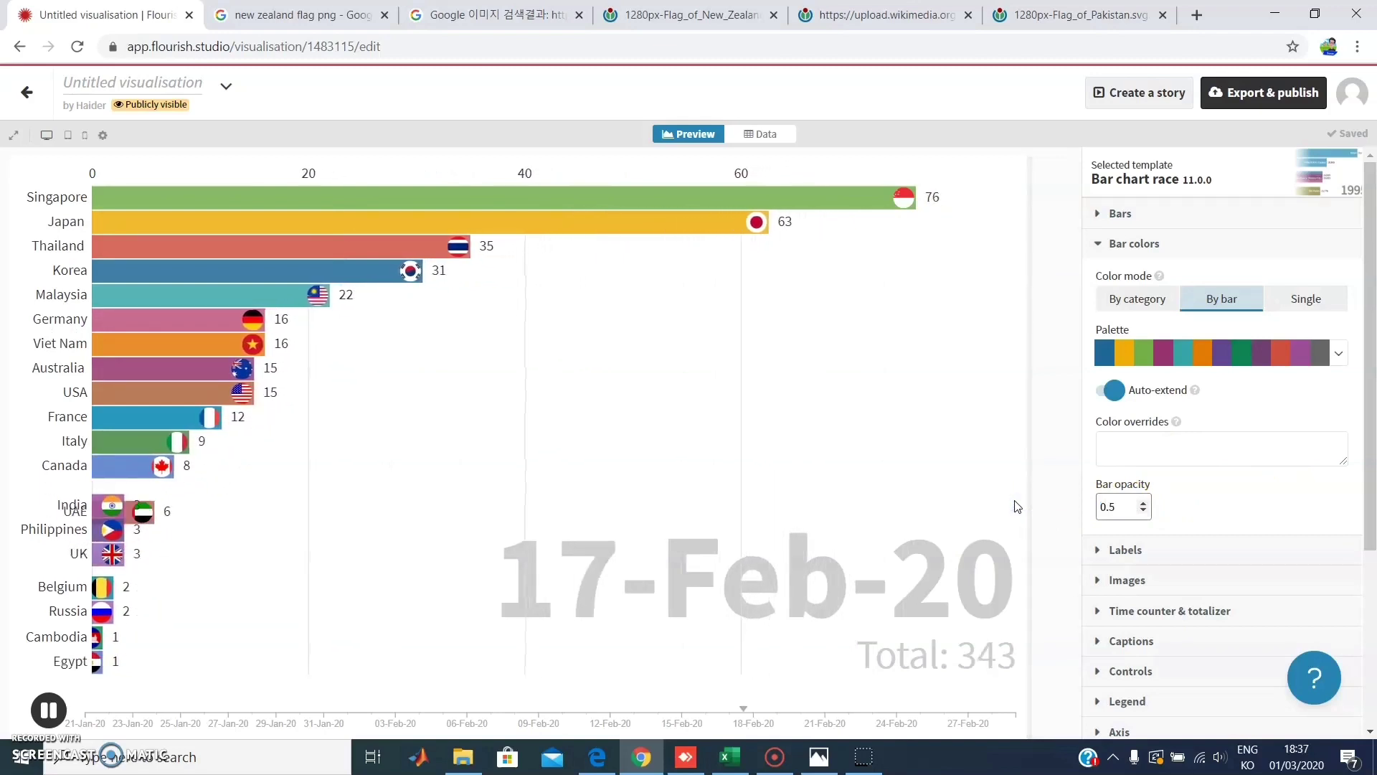
left_click(1146, 508)
left_click(1144, 504)
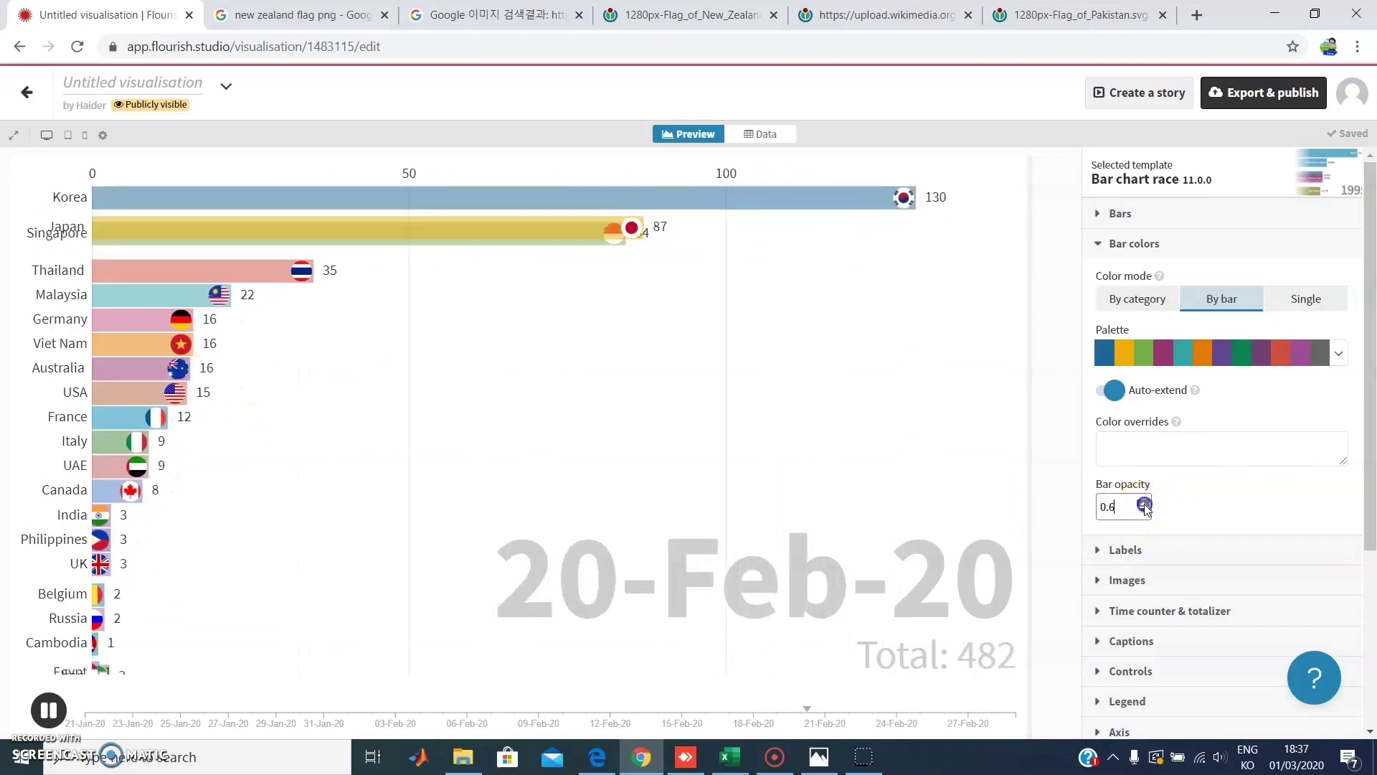
left_click(1162, 245)
Try the labels mode with labels on bars and images in axis, and return to labels in axis
left_click(1148, 275)
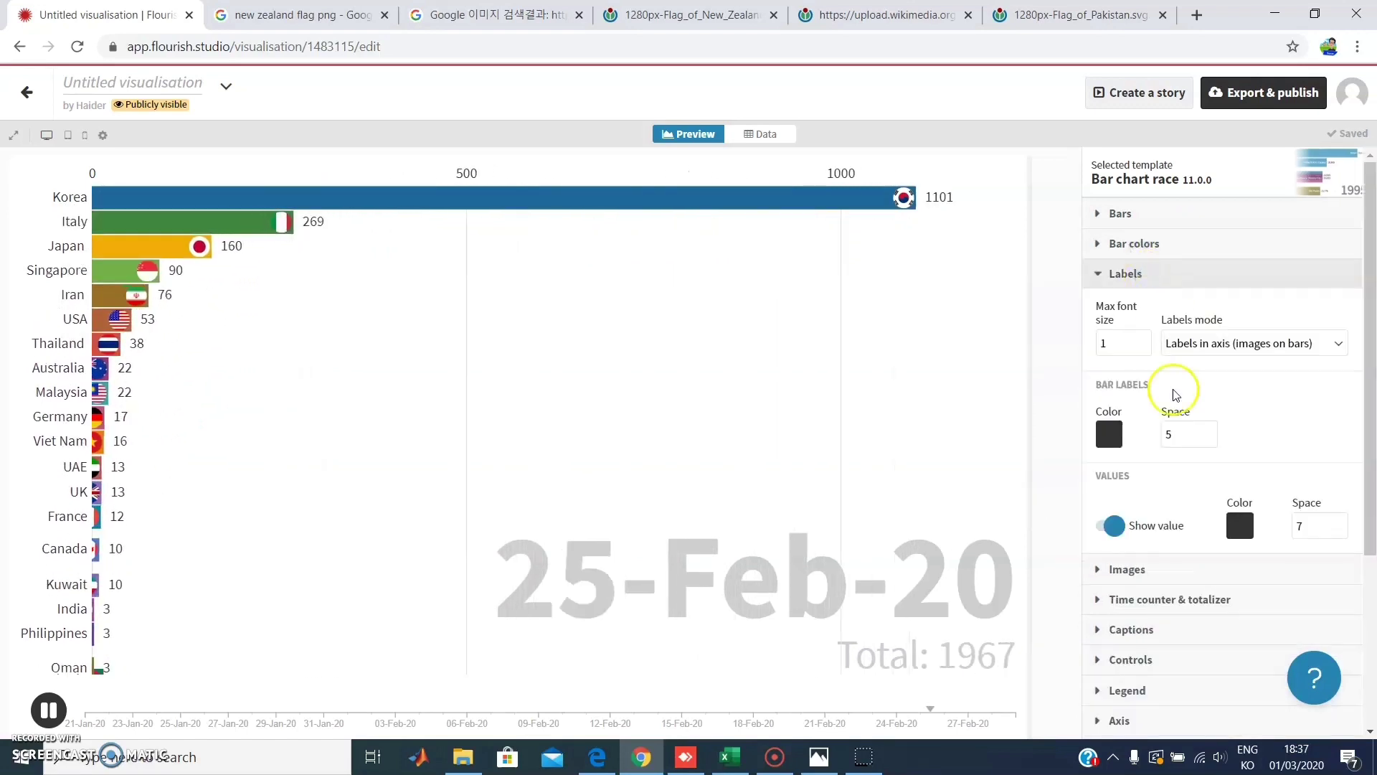
left_click(1284, 343)
left_click(1243, 372)
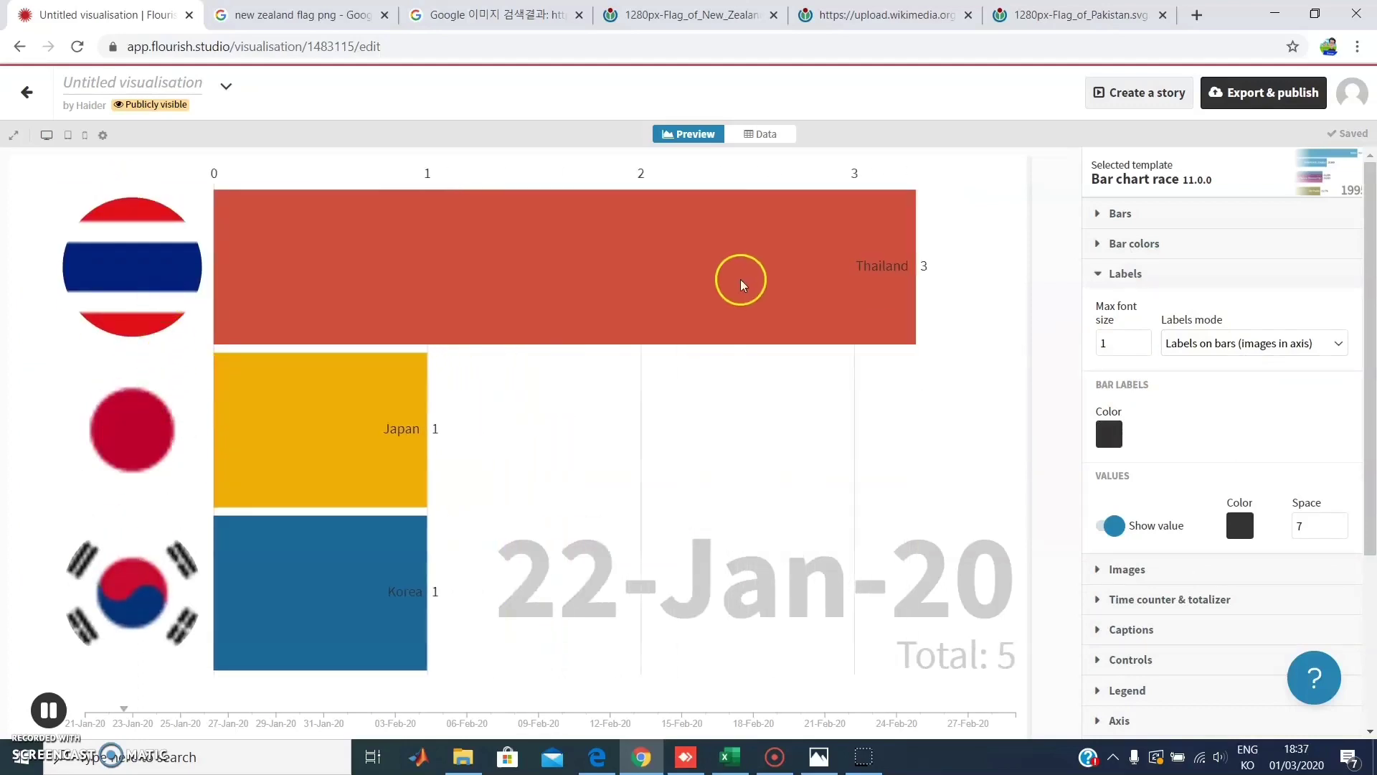
left_click(1211, 342)
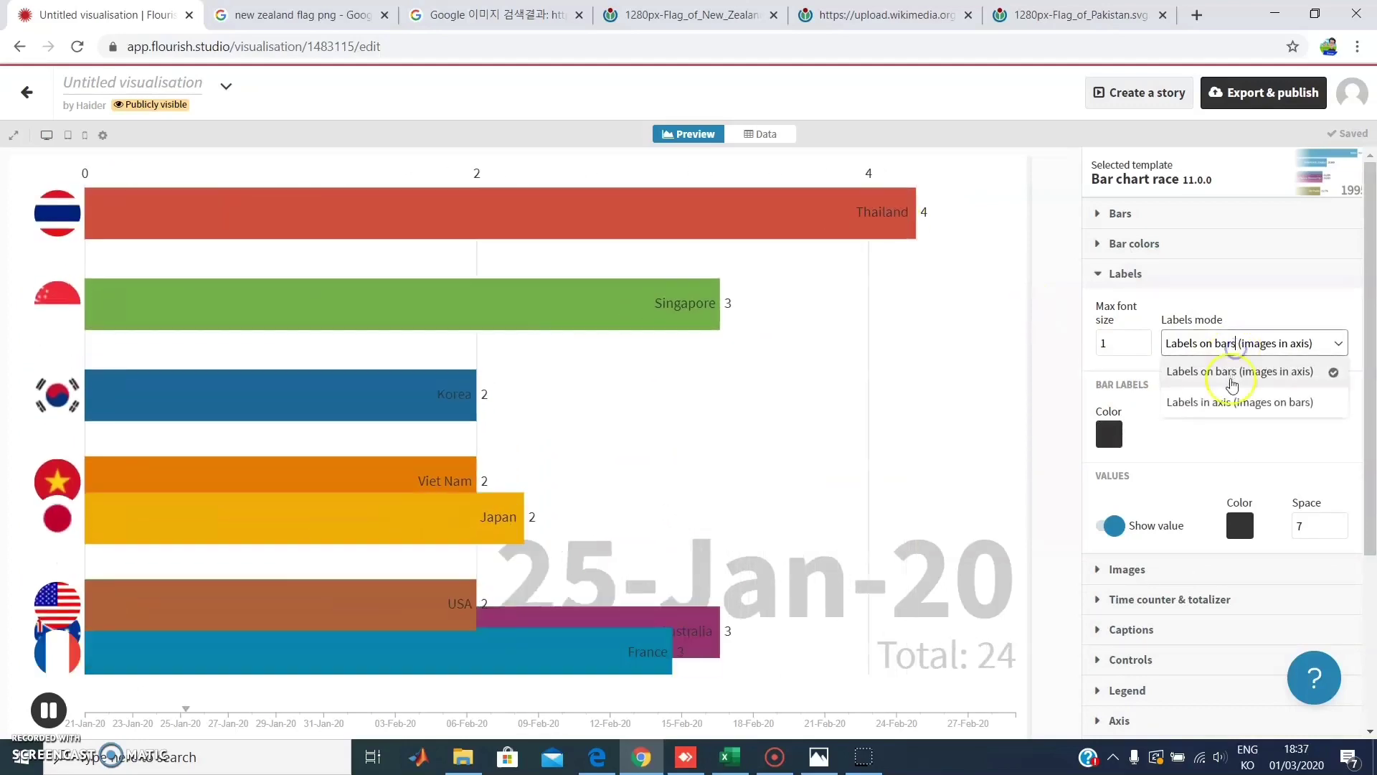
left_click(1230, 400)
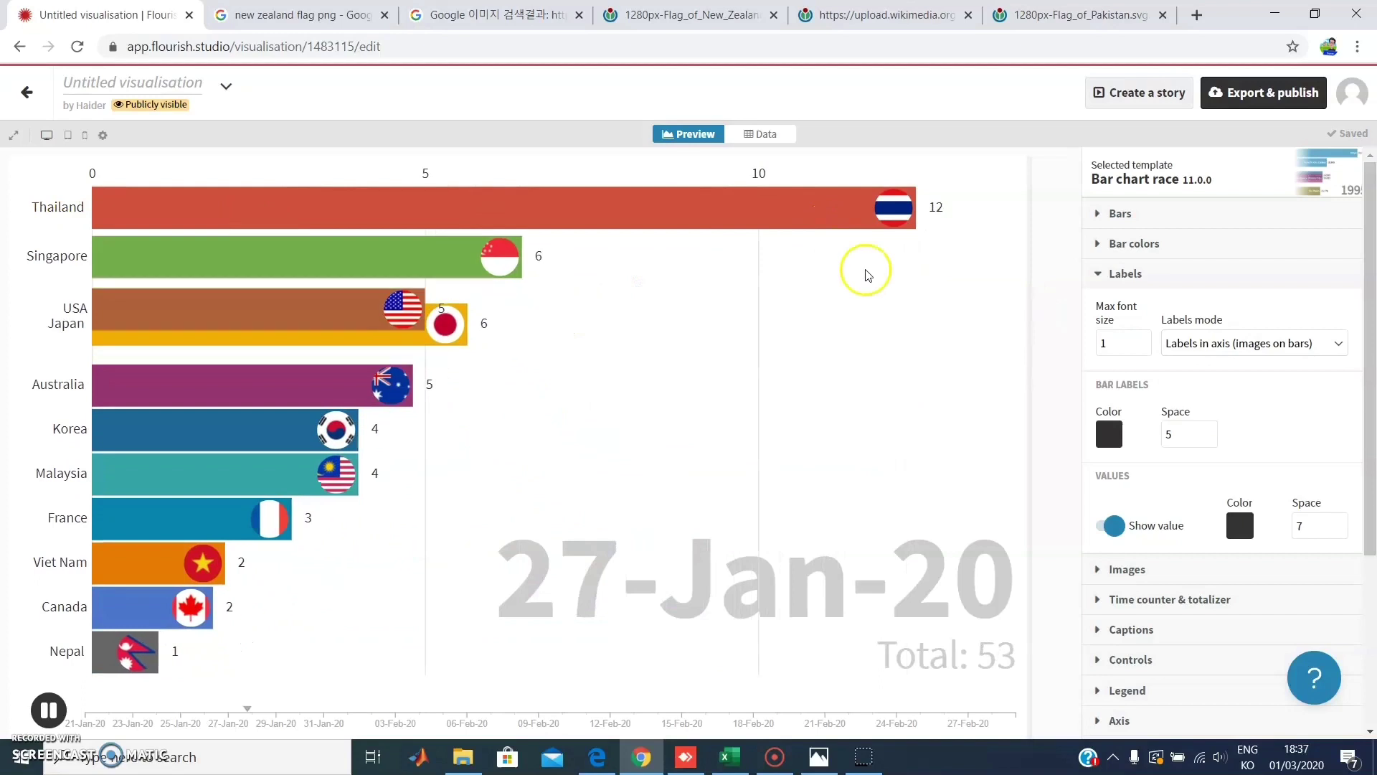
Try narrower spaces for the bar labels, such as 3.5 and 2.5, and set the space to 7
left_click(1210, 437)
left_click(1210, 437)
left_click(1210, 437)
left_click(1210, 437)
left_click(1210, 436)
left_click(1210, 437)
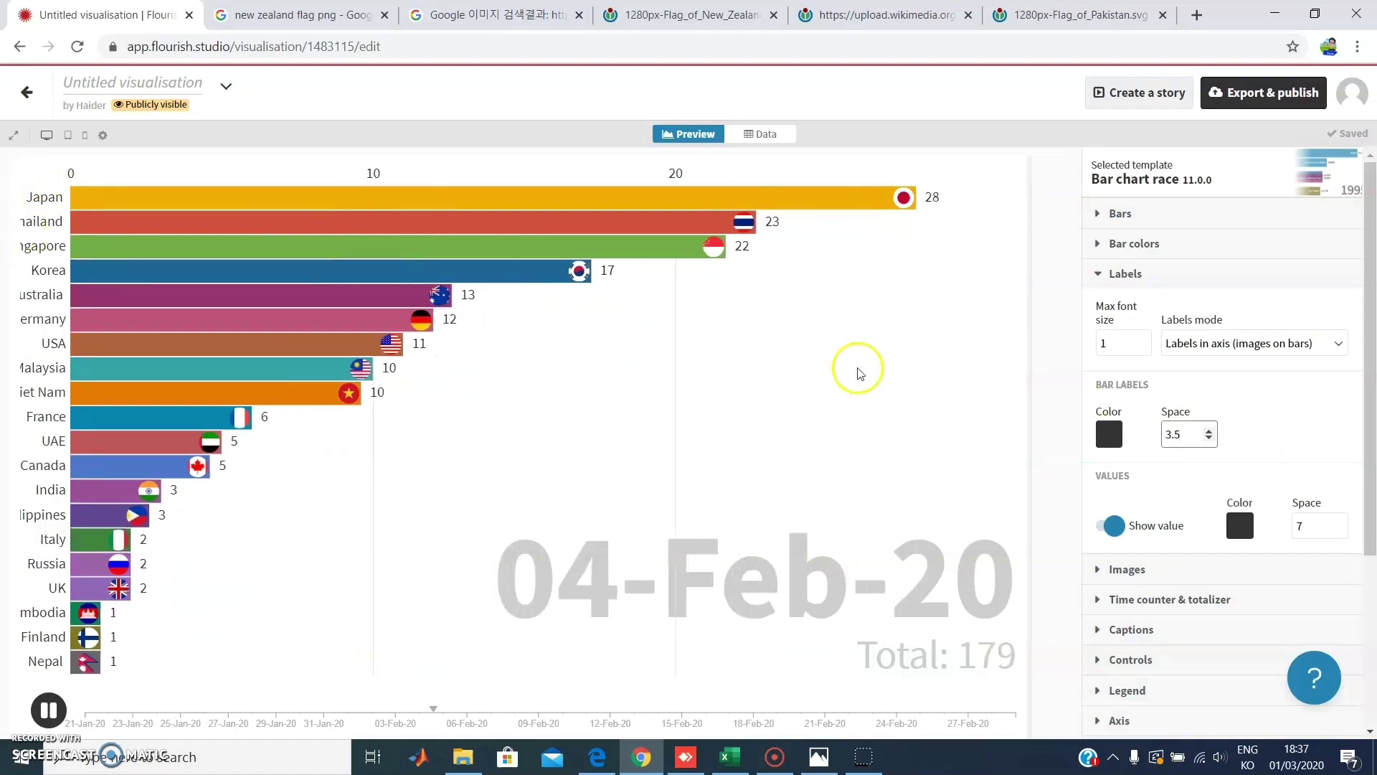
left_click(1210, 436)
left_click(1210, 437)
left_click(1210, 437)
left_click(1210, 437)
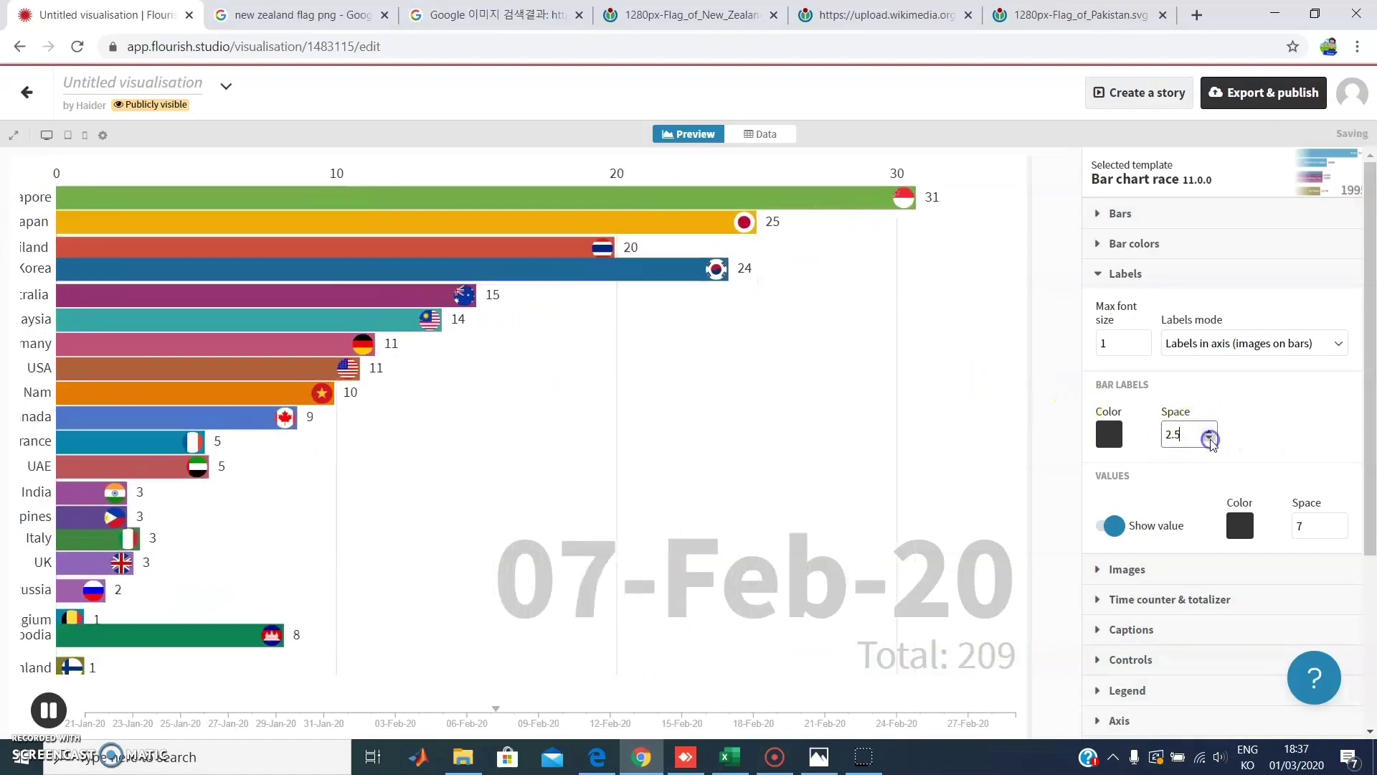
left_click(1210, 437)
left_click(1211, 436)
left_click(1210, 437)
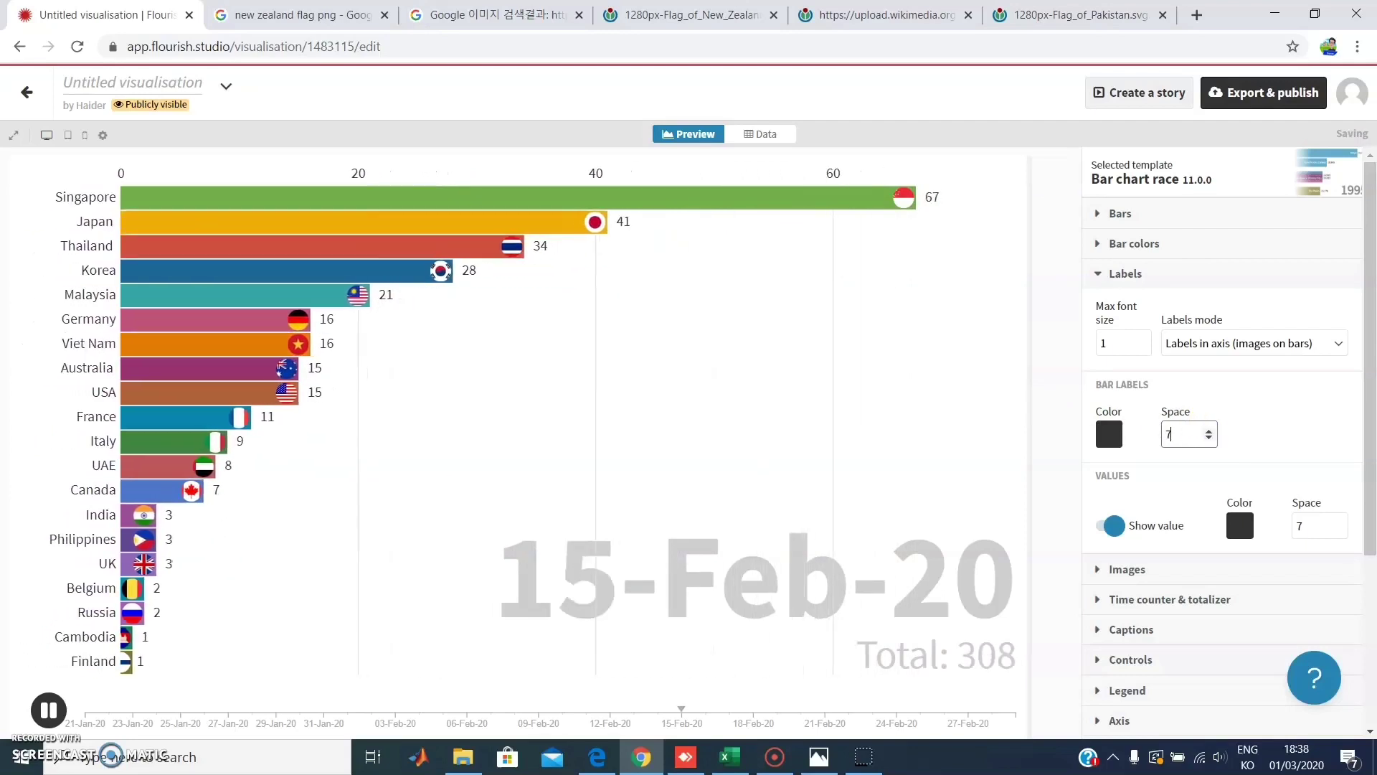
Try hiding the bar values, show them again, and widen the space reserved for the values
left_click(1116, 527)
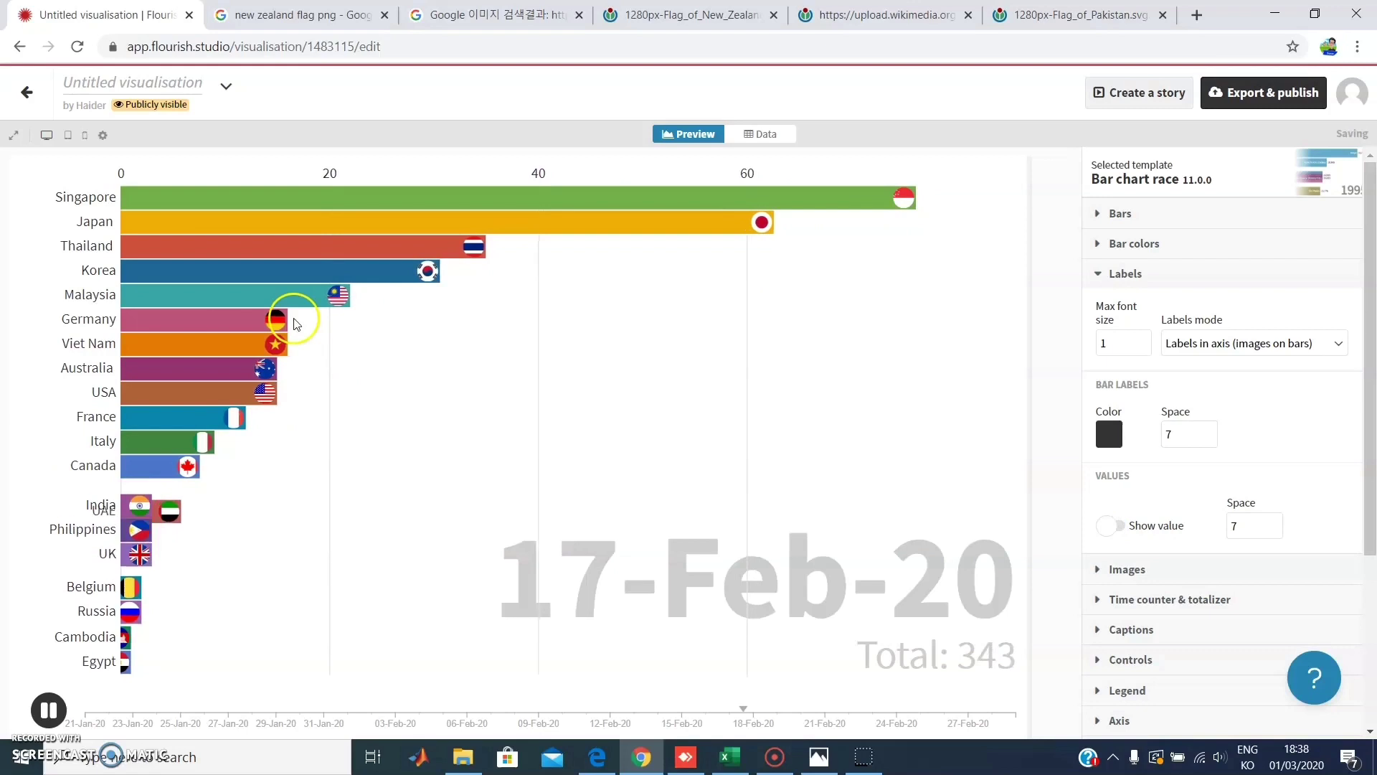
left_click(1099, 531)
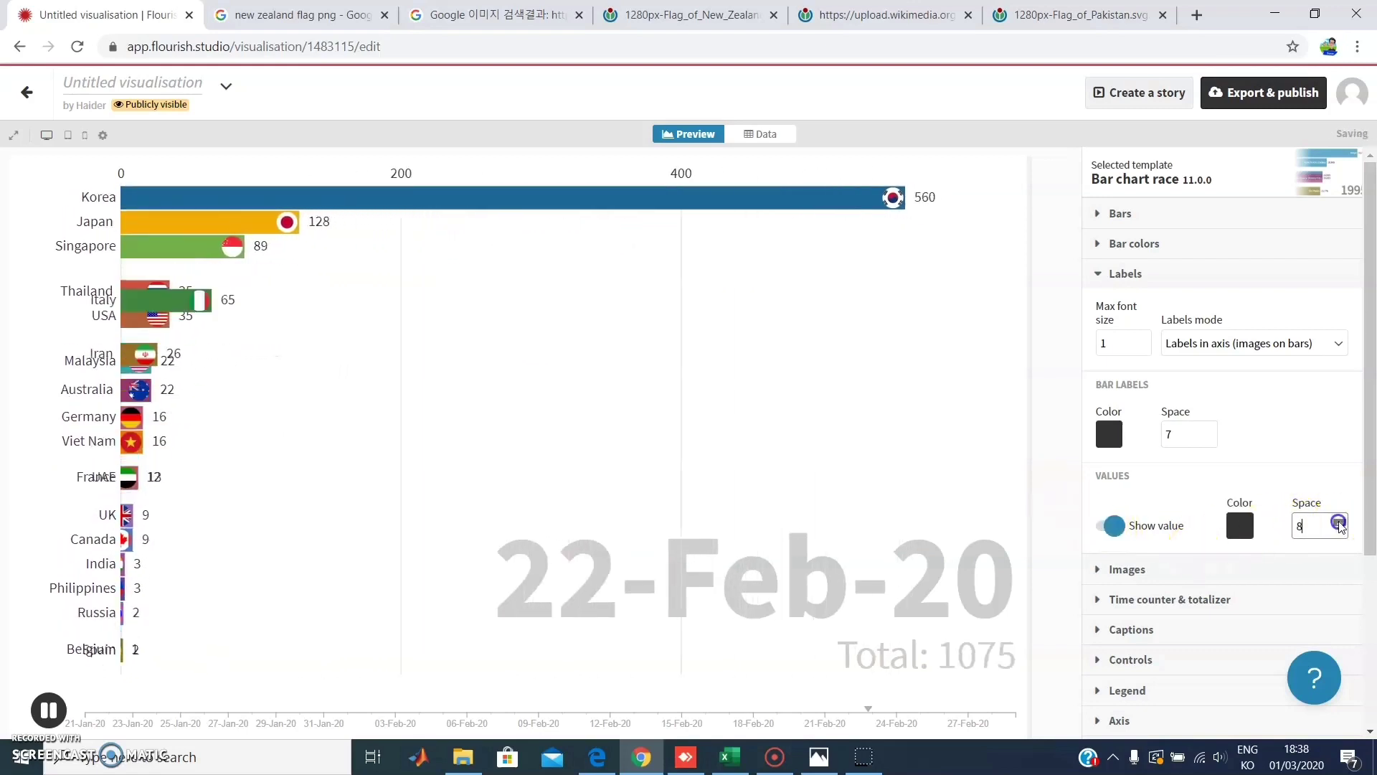
left_click(1146, 280)
Try the Fit and Stretch image sizing for the flag images and return it to Fill
left_click(1177, 304)
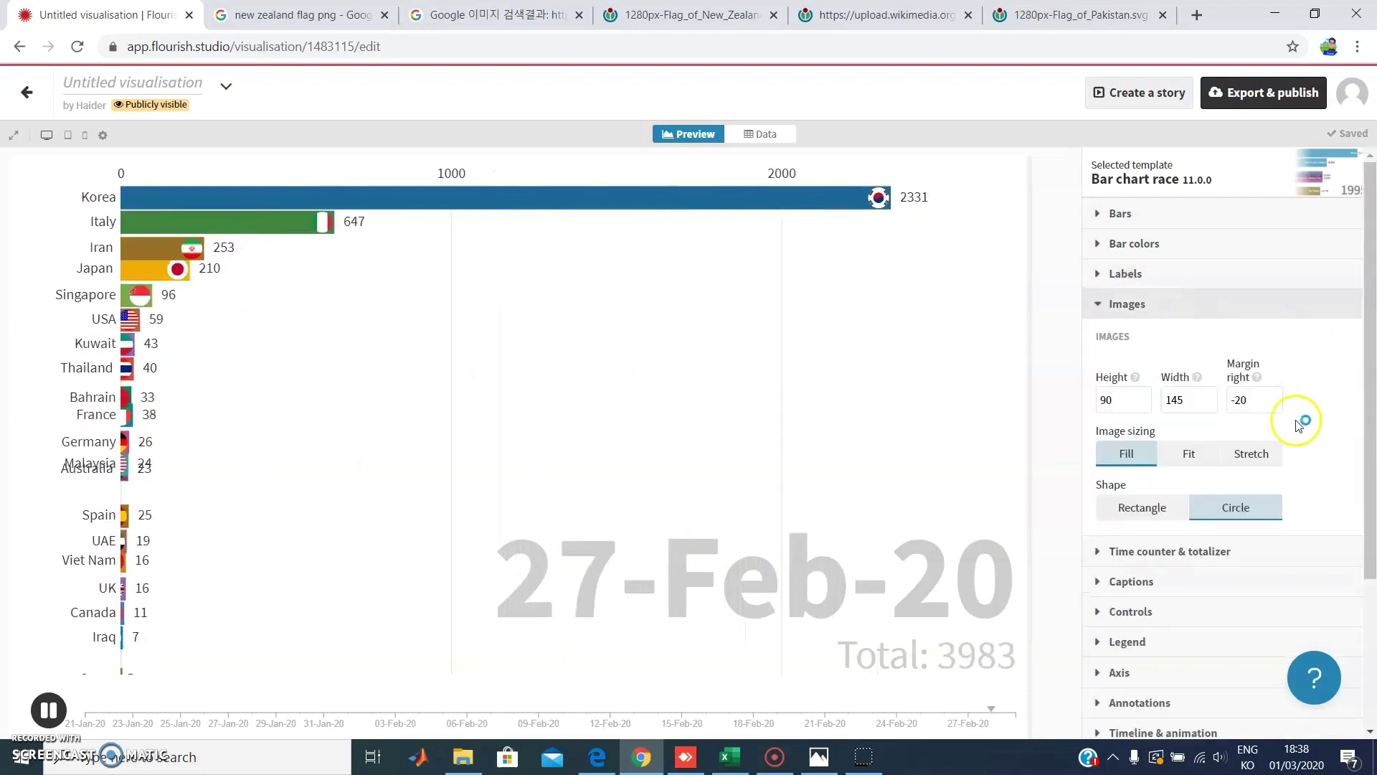
left_click(1194, 452)
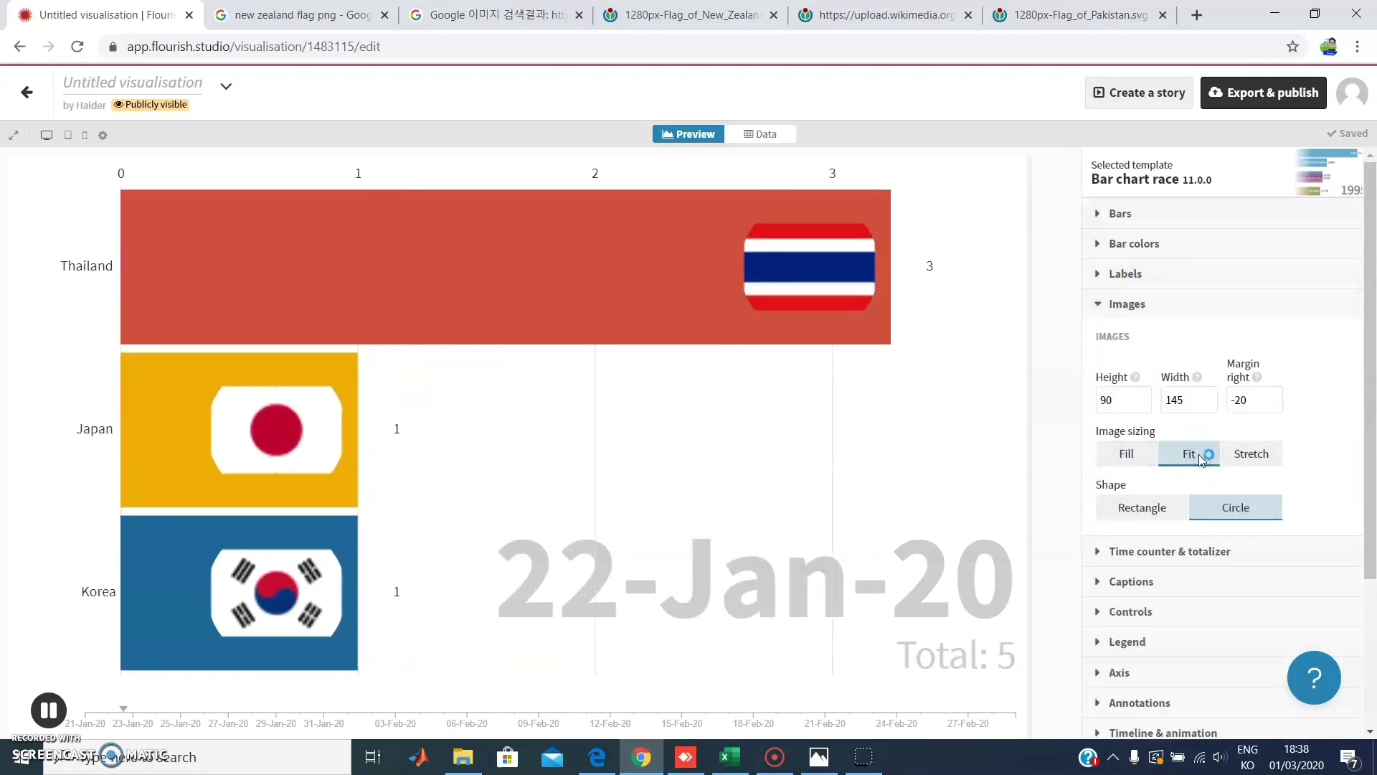
left_click(1149, 456)
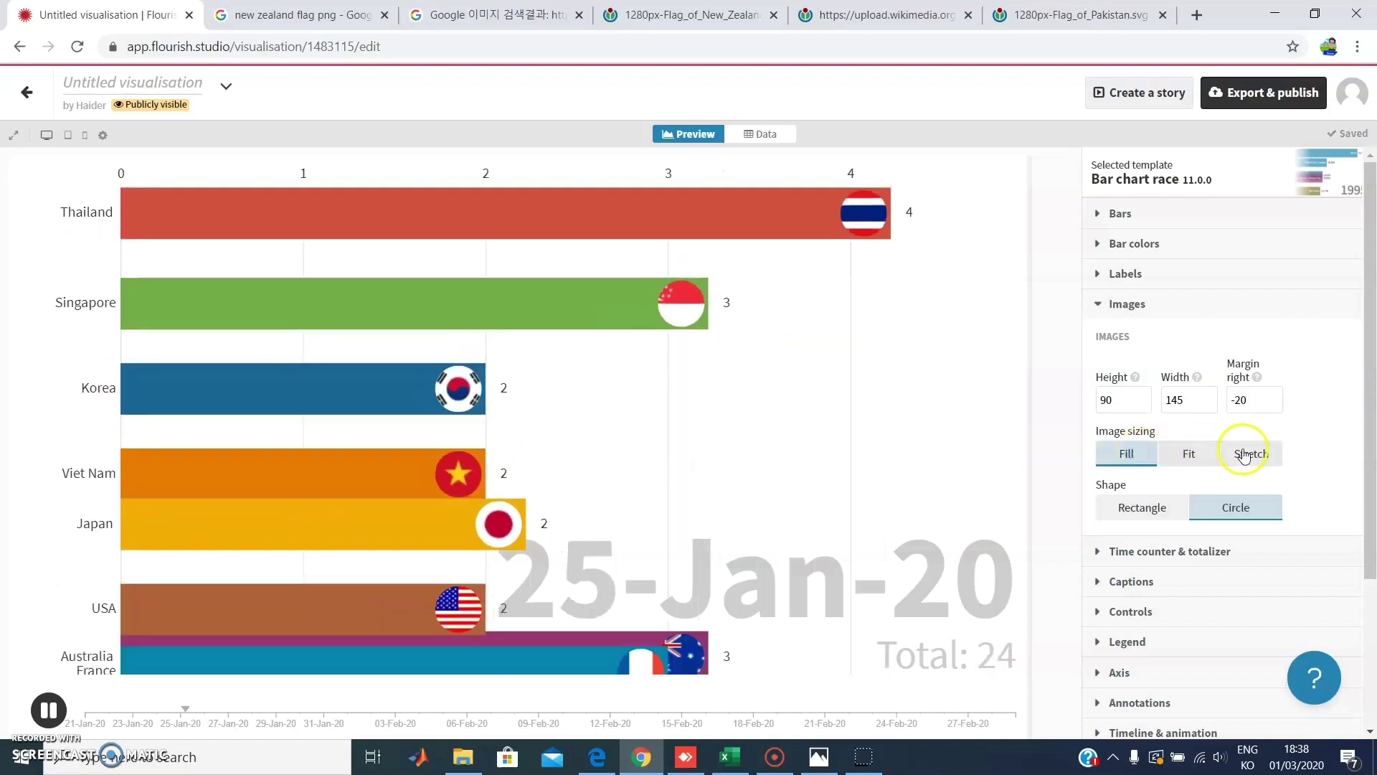
left_click(1243, 454)
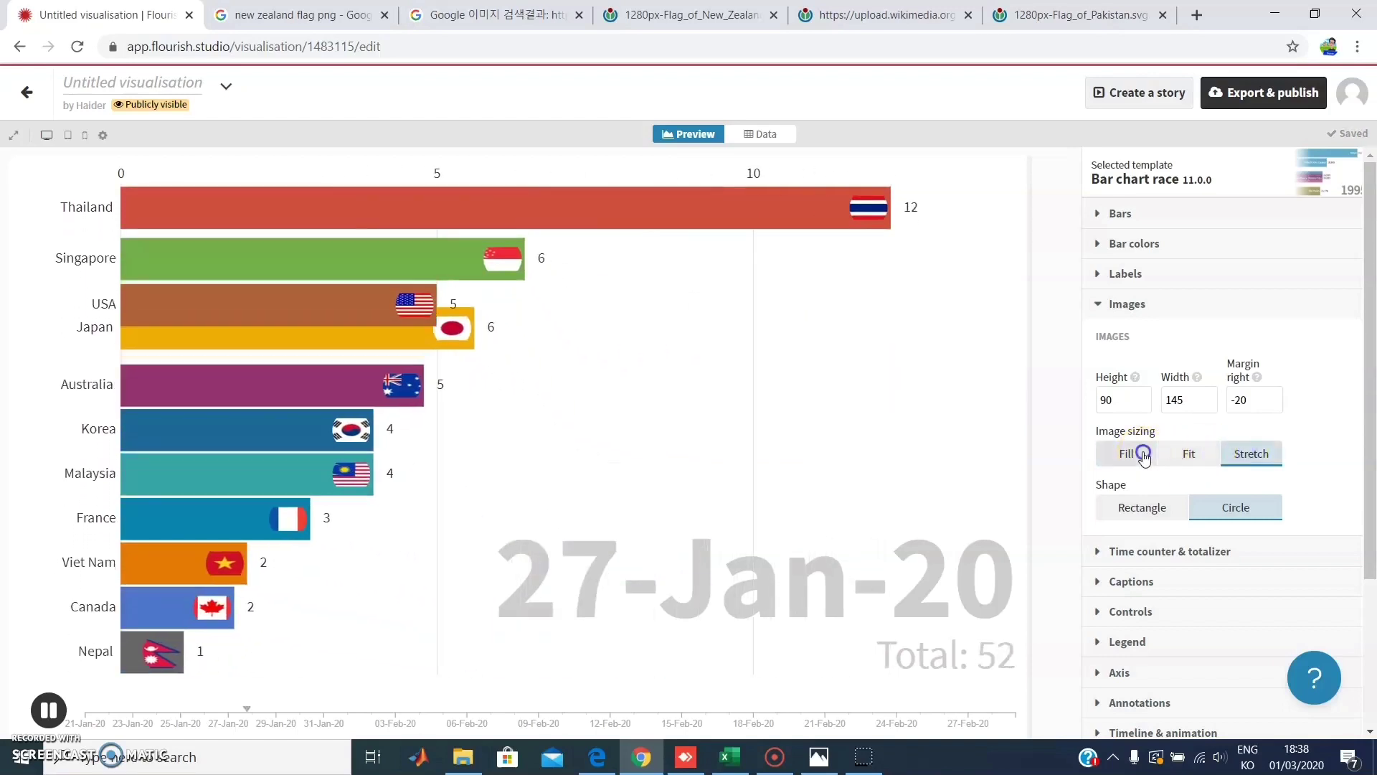
left_click(1136, 452)
Compare the Rectangle and Circle shapes for the flag images and keep the shape as Circle
left_click(1161, 509)
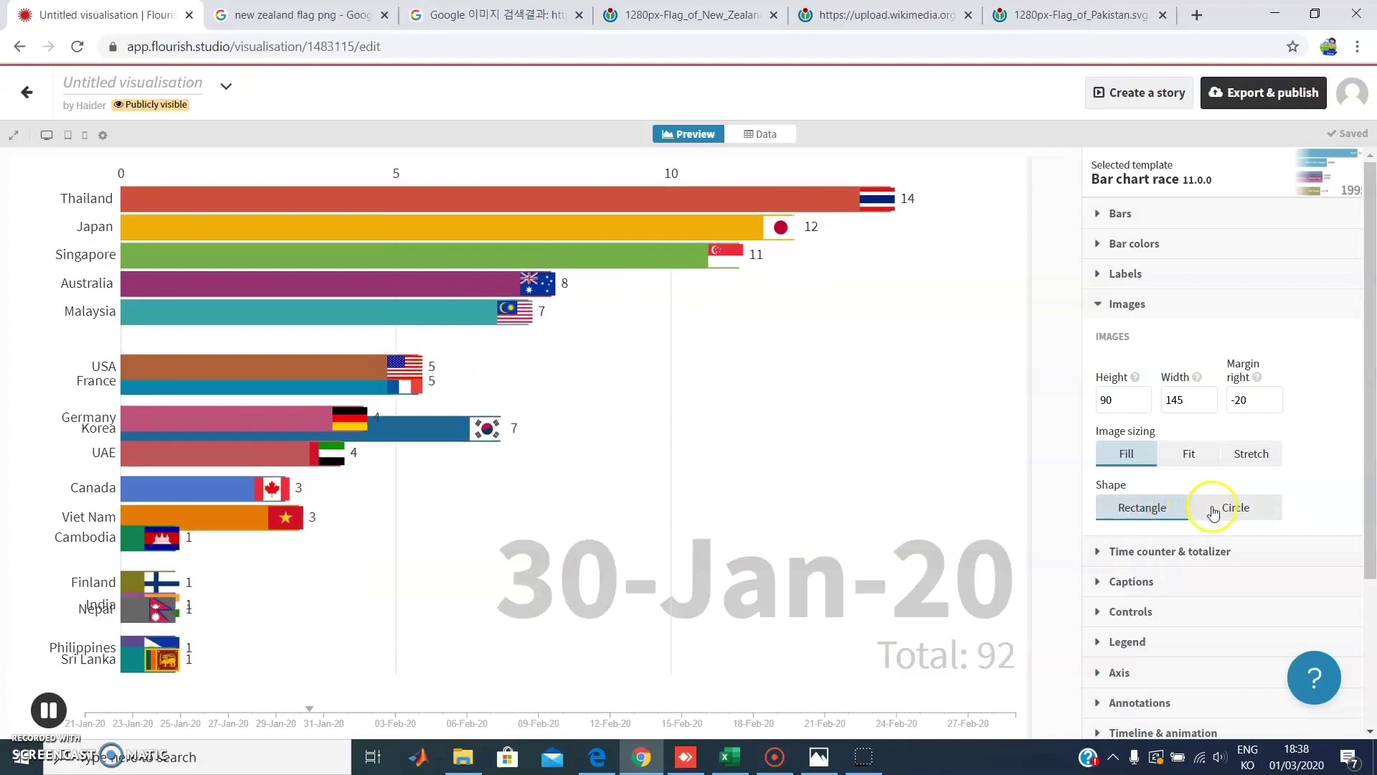
left_click(1213, 510)
left_click(1139, 507)
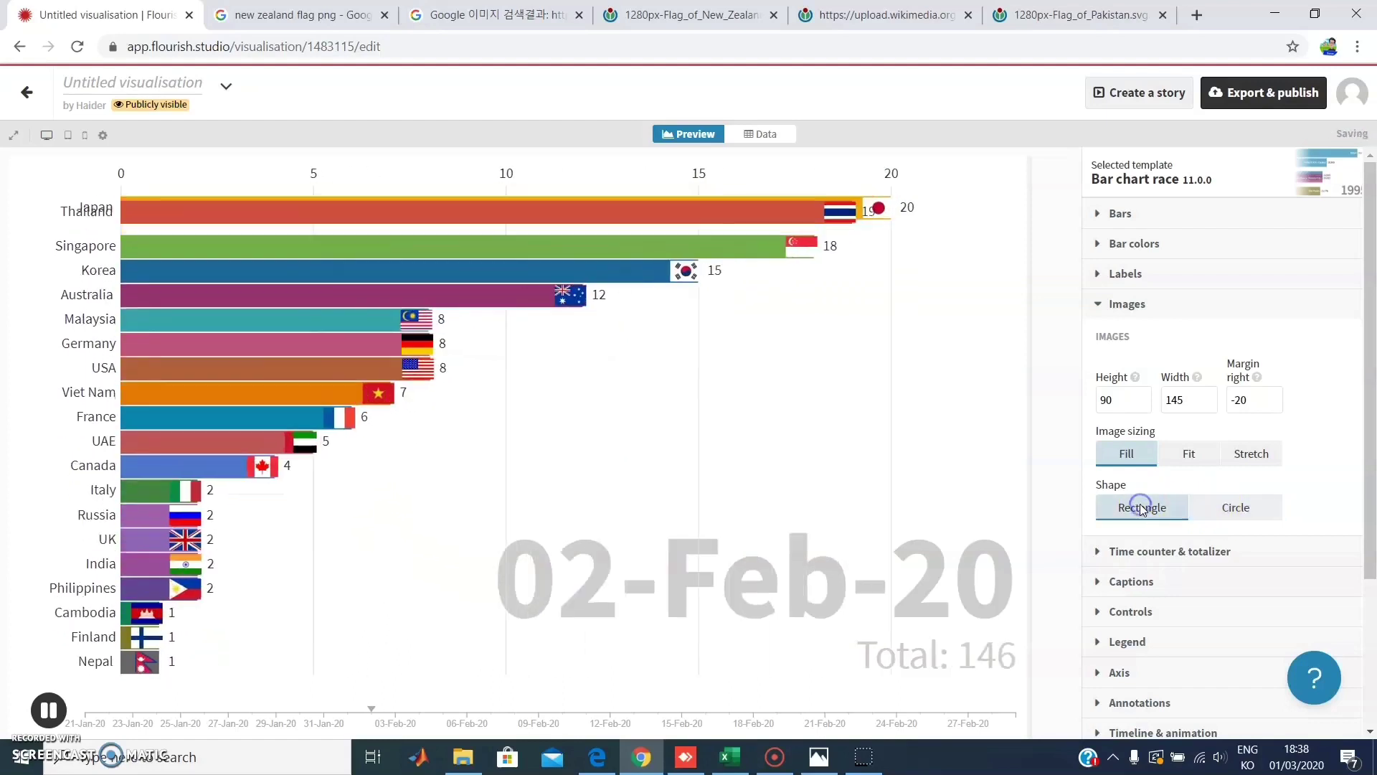
left_click(1225, 504)
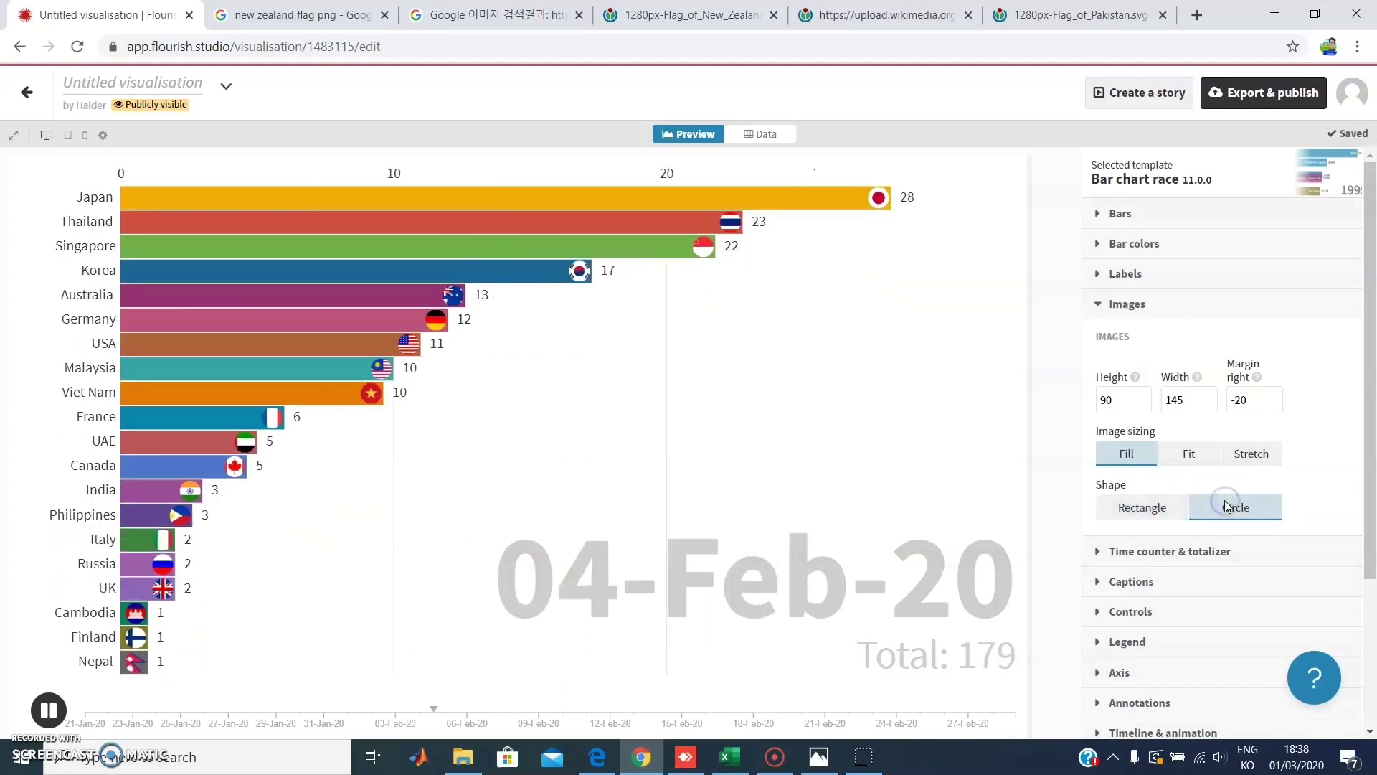
scroll(1223, 431, "down", 3)
scroll(1237, 384, "up", 3)
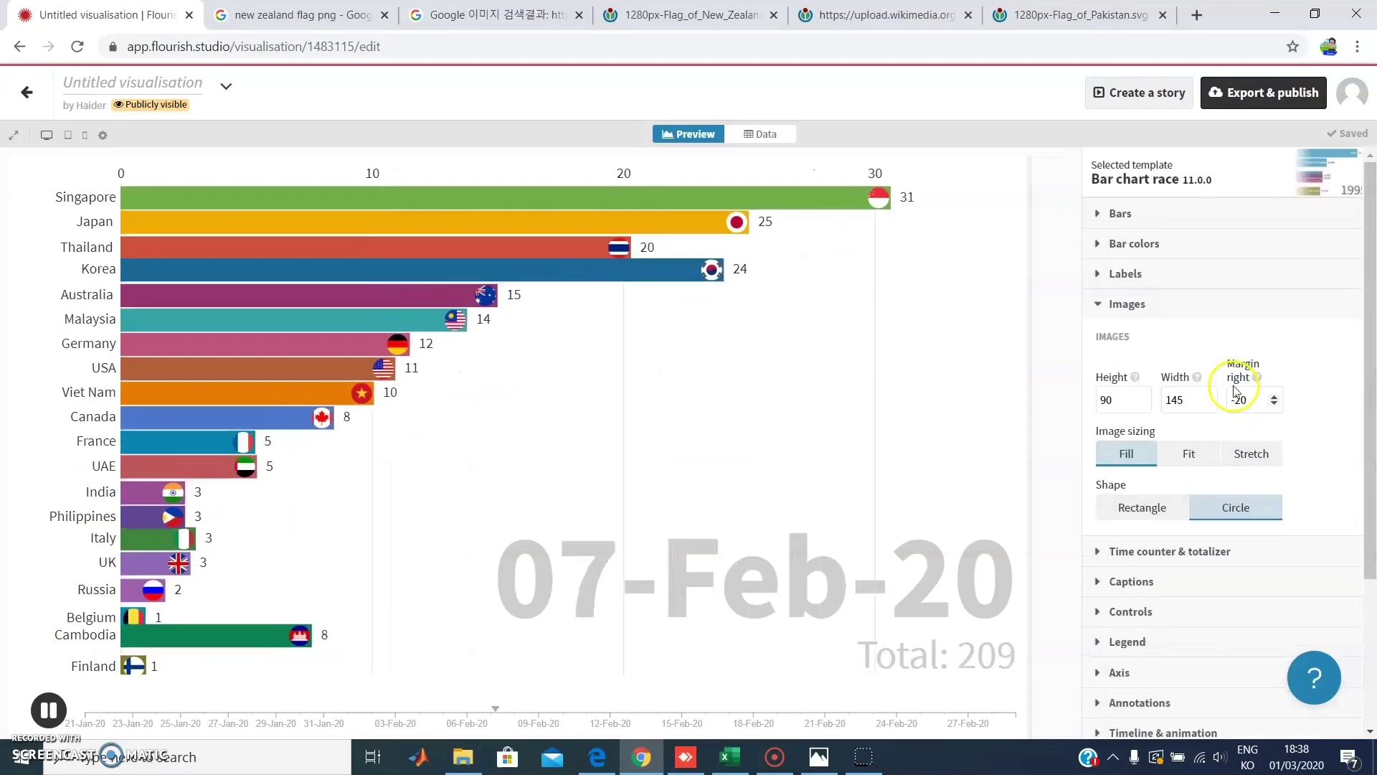
left_click(1122, 309)
Try hiding the current time counter on the chart and show it again
left_click(1158, 334)
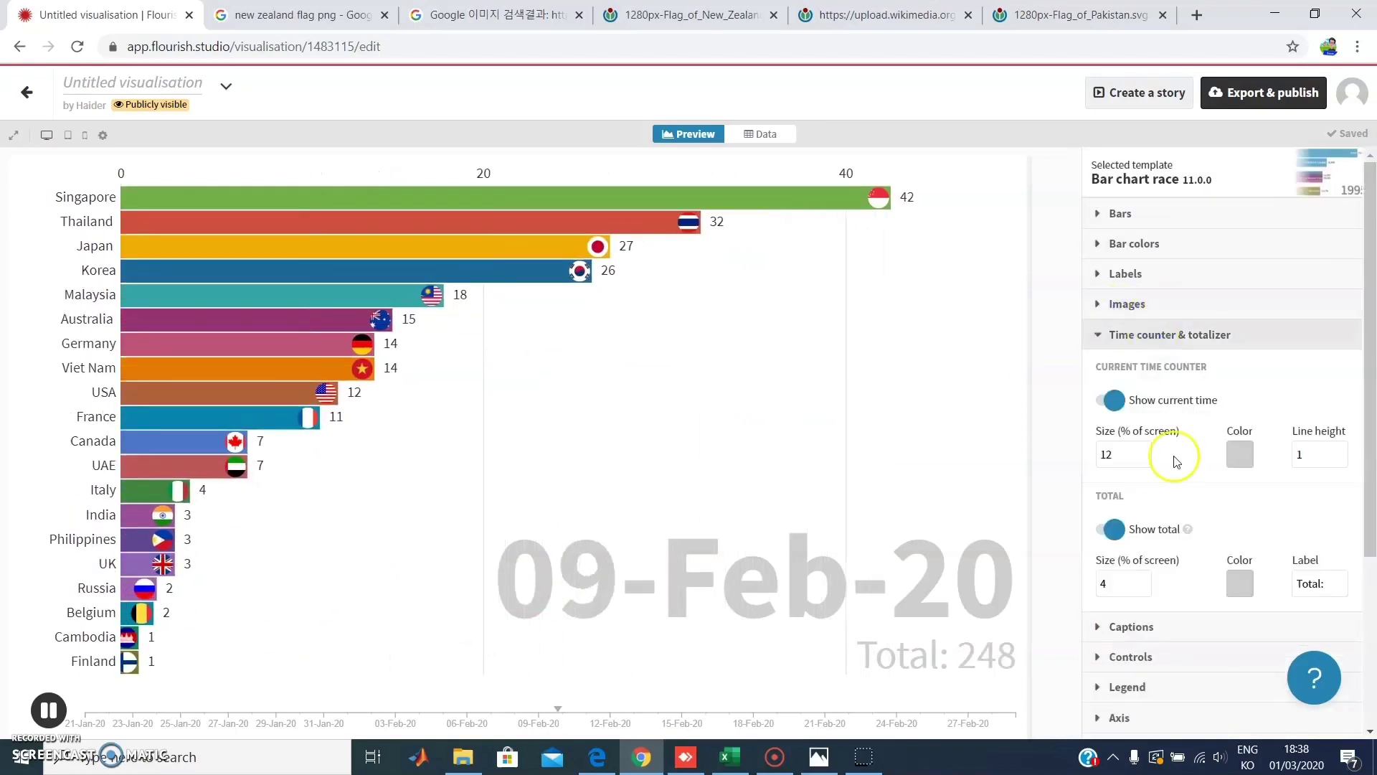
left_click(1121, 397)
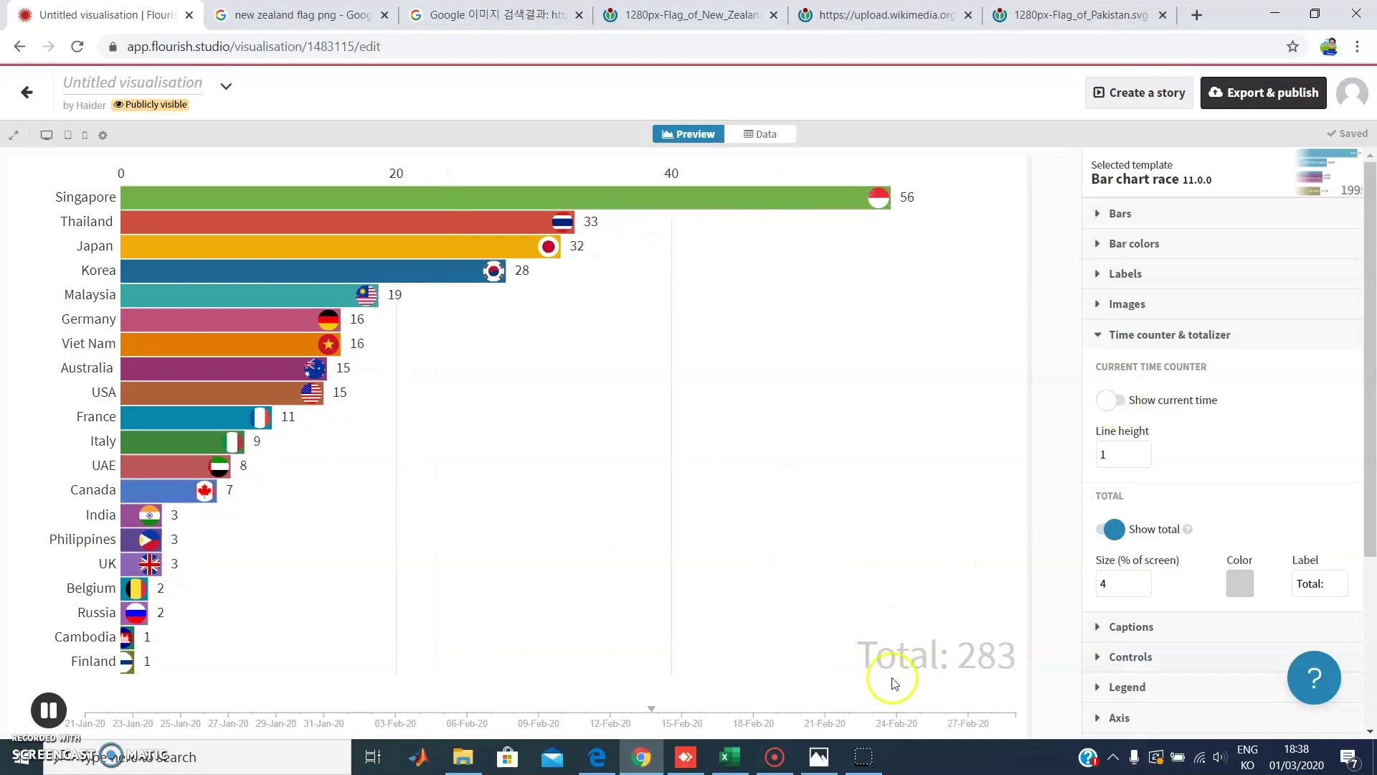
left_click(1112, 400)
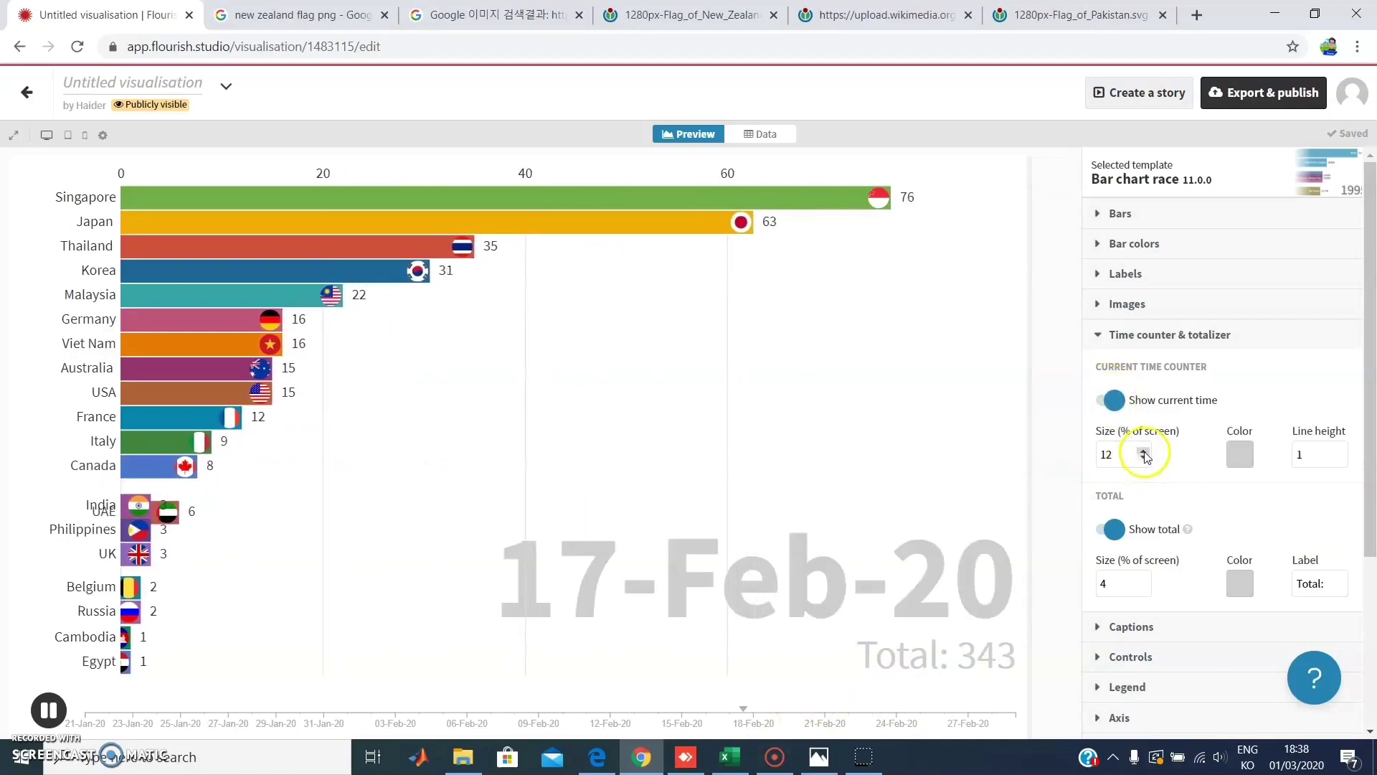
Try larger and smaller sizes for the current time counter and set it to 15% of the screen
left_click(1144, 453)
left_click(1144, 454)
left_click(1144, 454)
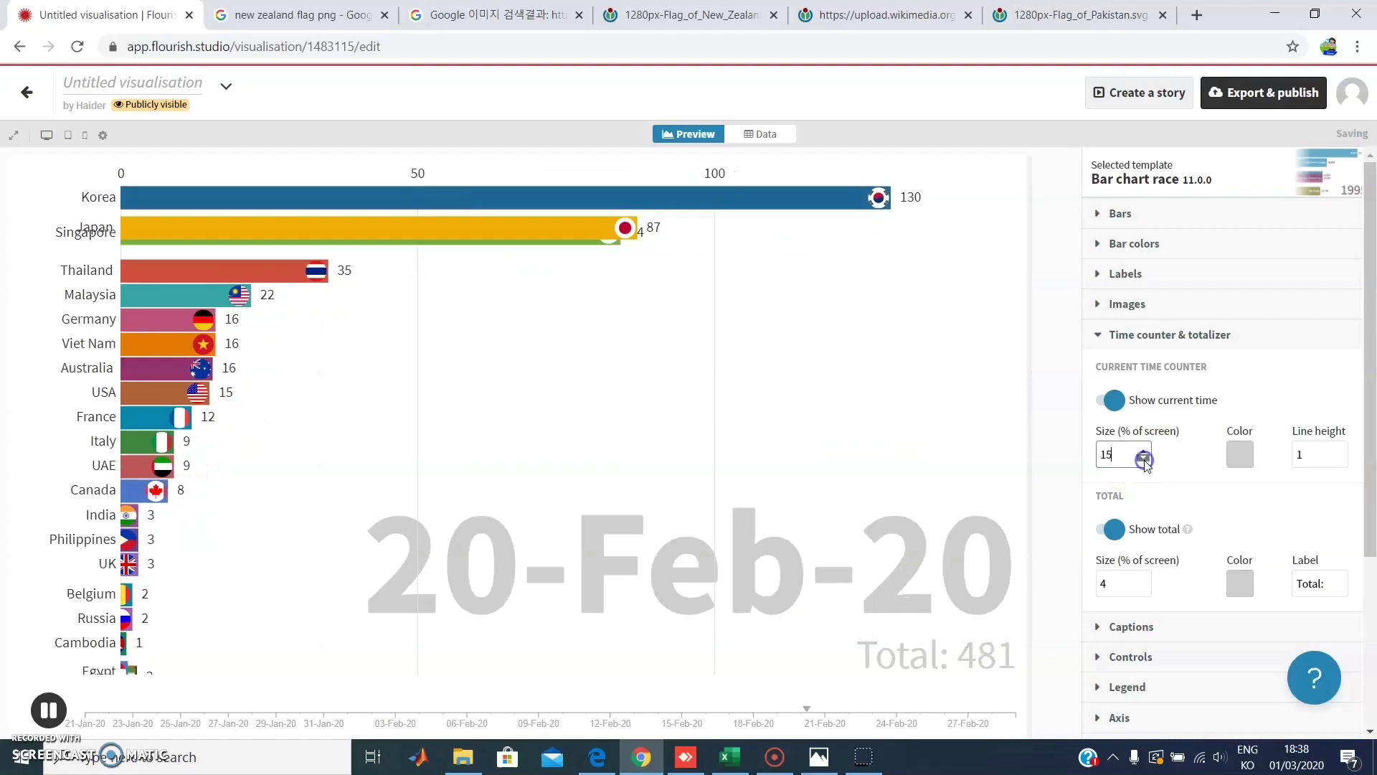
left_click(1144, 460)
left_click(1144, 460)
left_click(1144, 460)
left_click(1144, 460)
left_click(1144, 460)
left_click(1146, 449)
left_click(1146, 449)
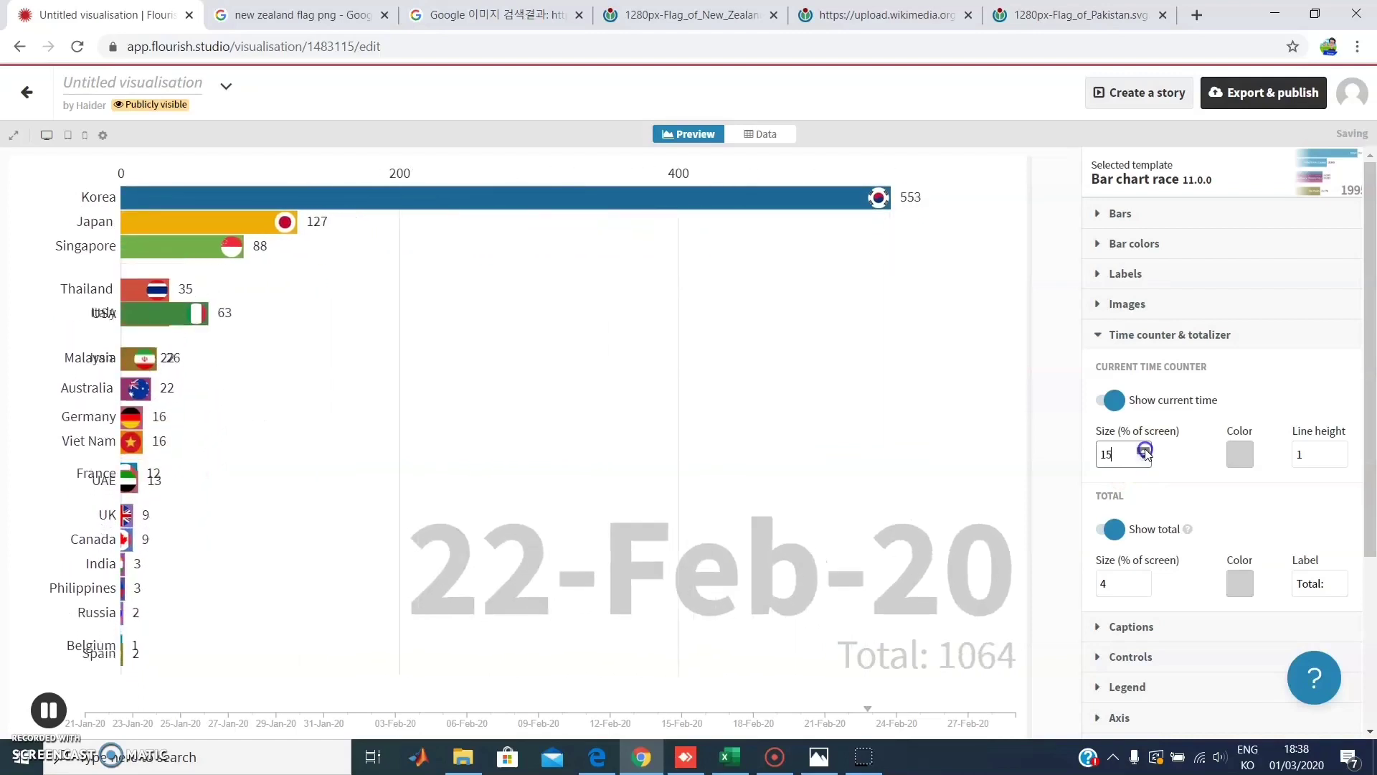
left_click(1145, 449)
left_click(1145, 449)
Color the current time counter red (255, 0, 0) and the total dark teal (64, 128, 128)
left_click(1240, 453)
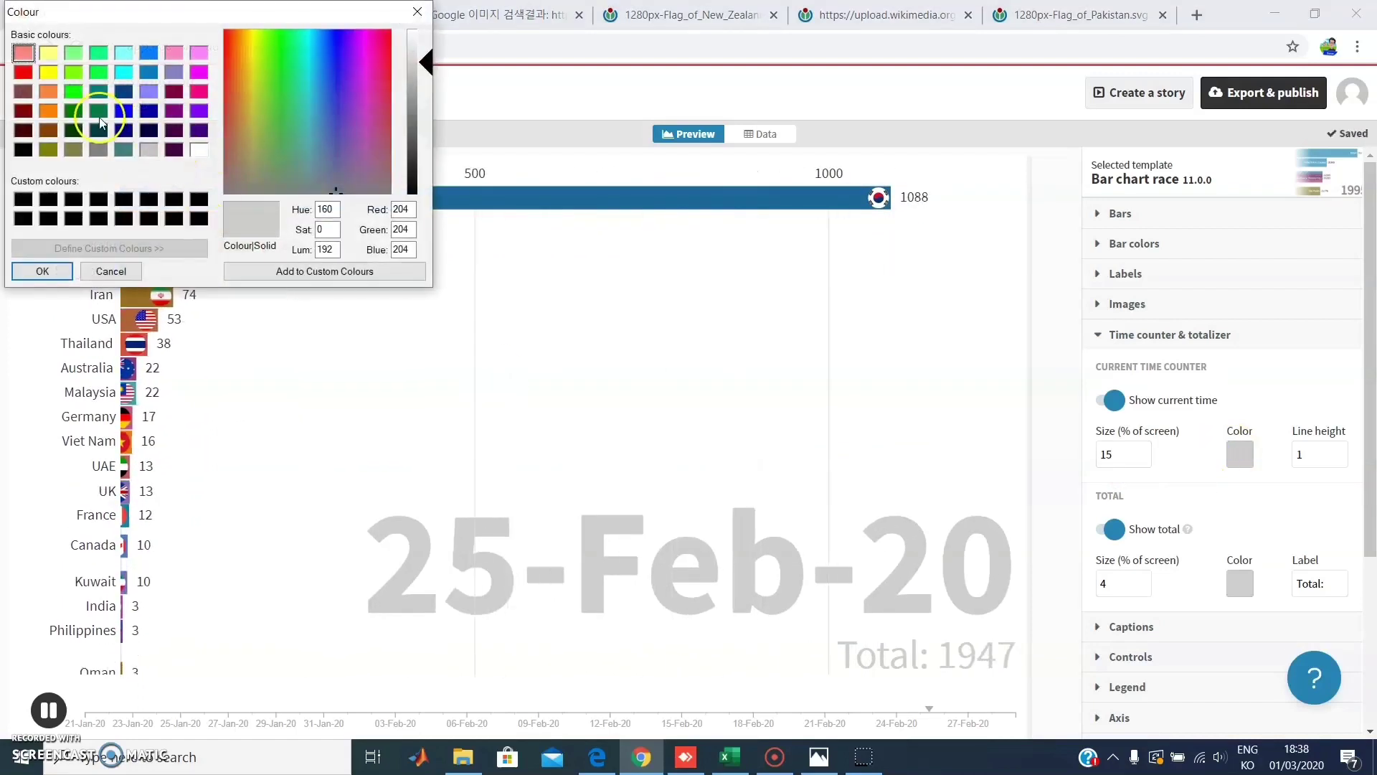
left_click(23, 72)
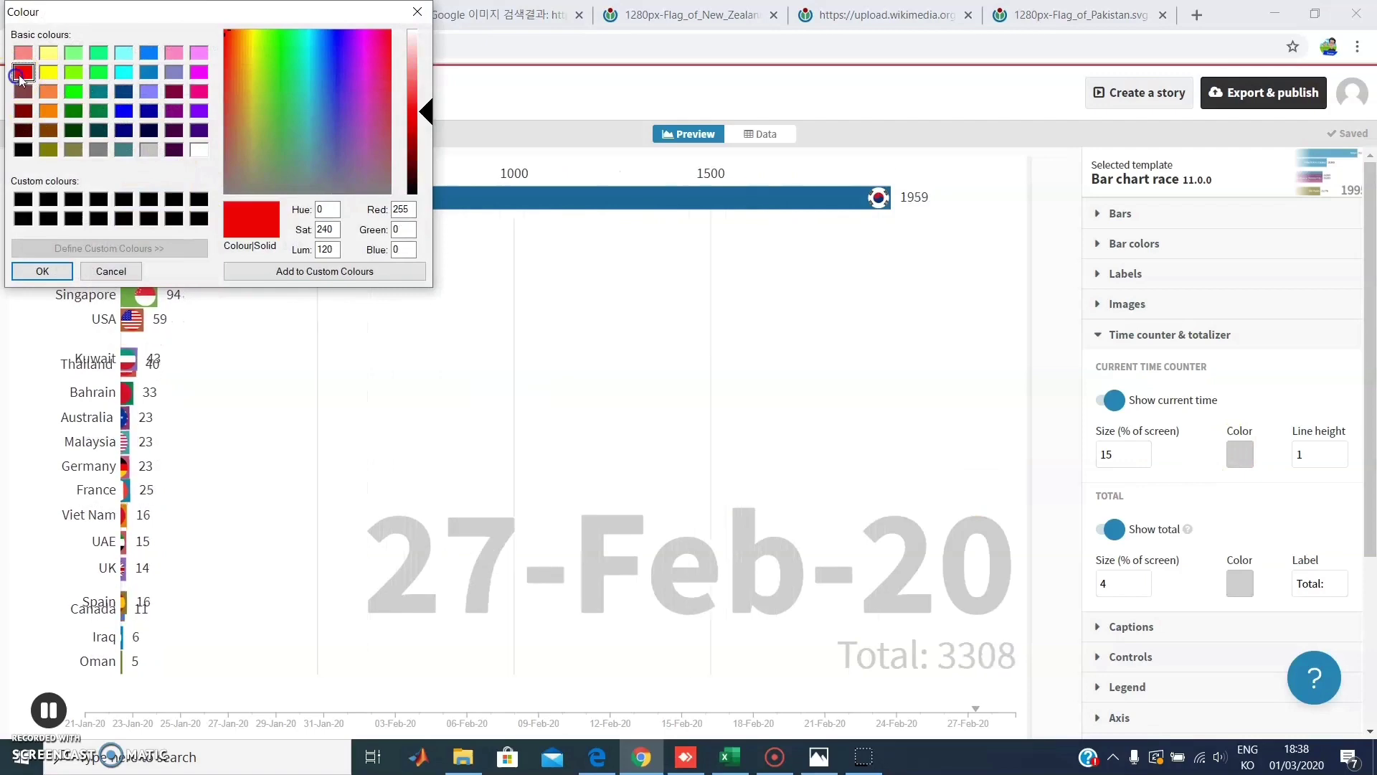
left_click(42, 270)
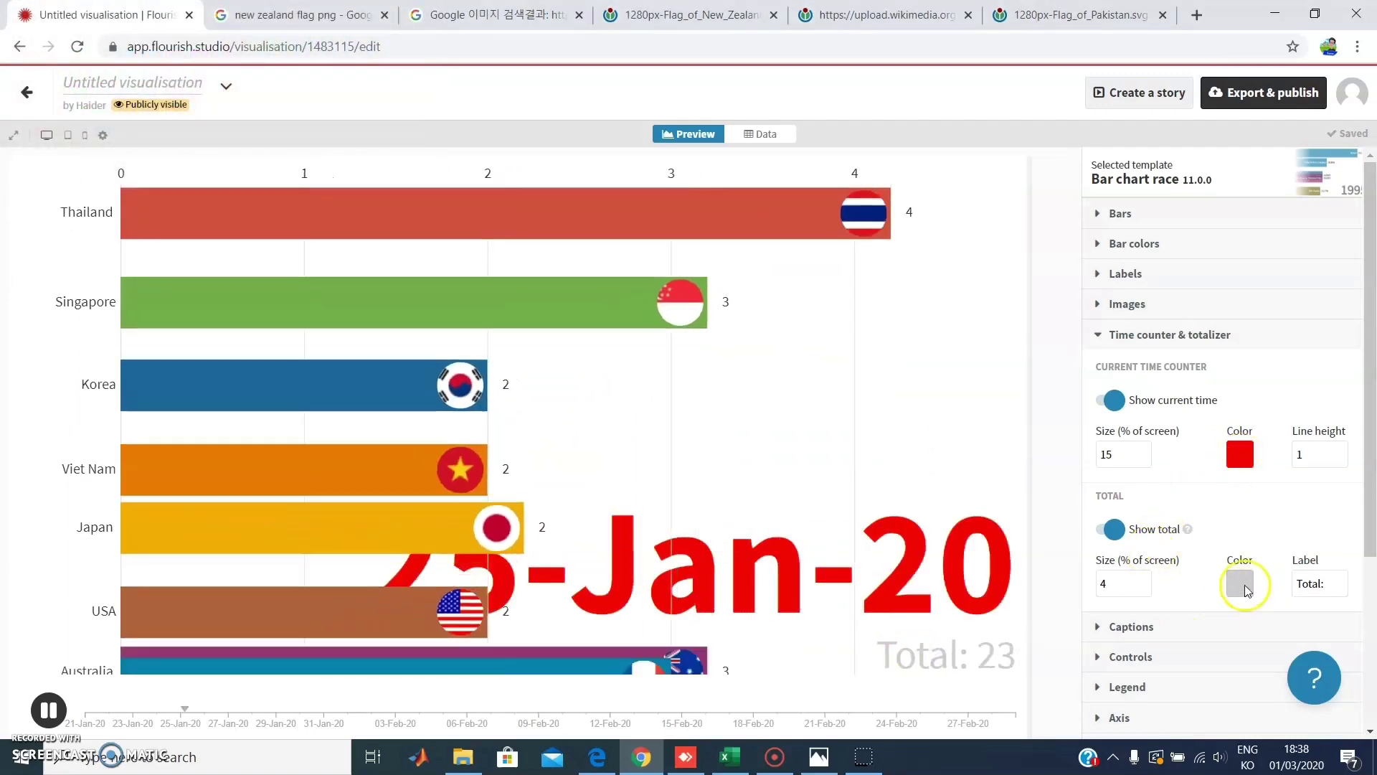
left_click(1240, 583)
left_click(129, 151)
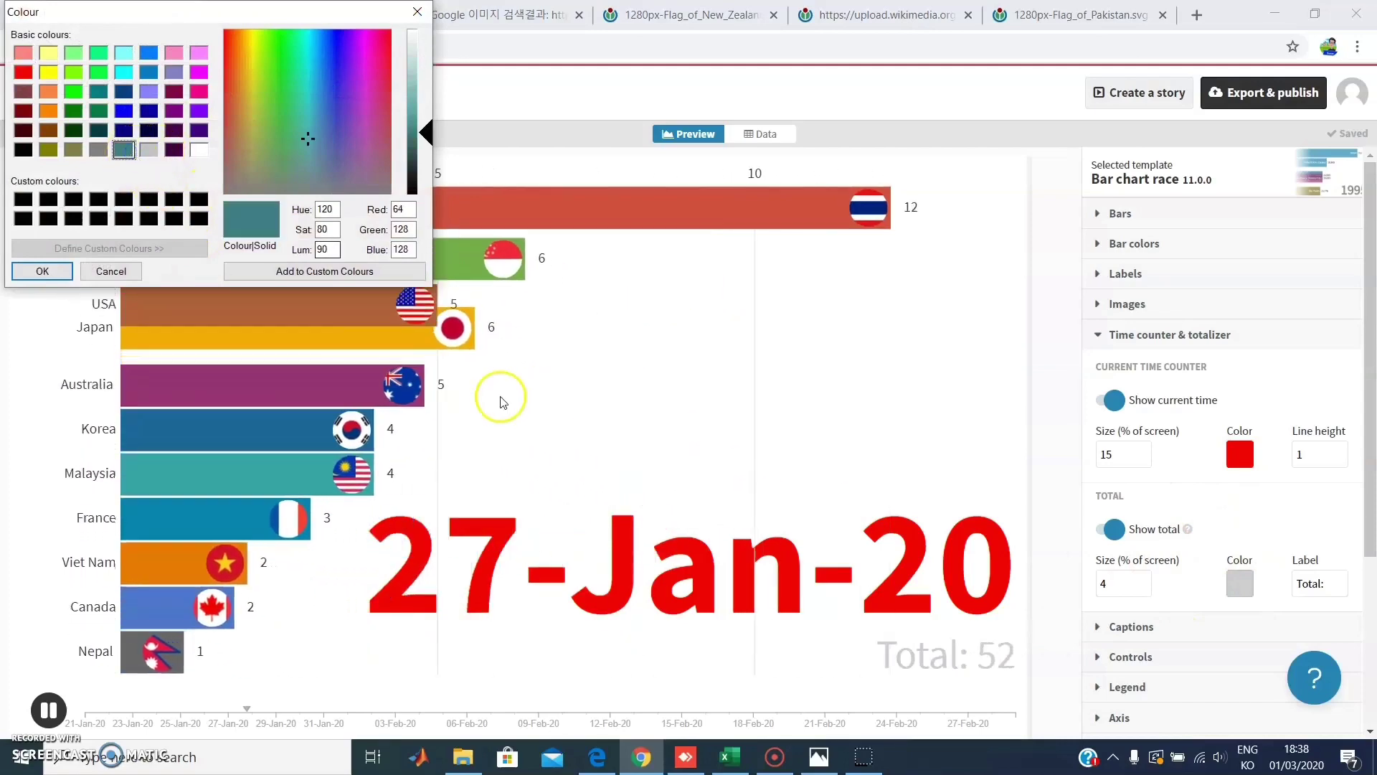
left_click(31, 270)
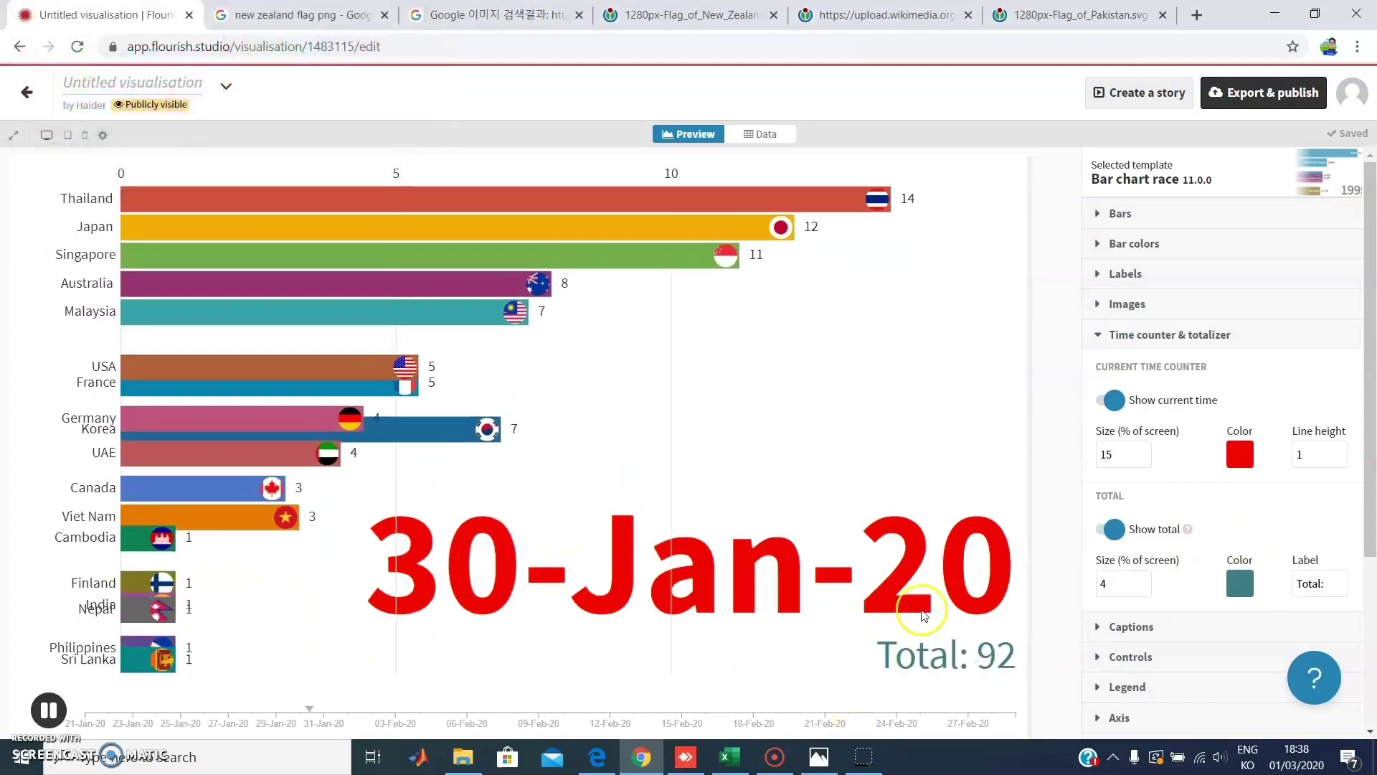
Reduce the current time counter's size to 9% of the screen
left_click(1144, 459)
left_click(1144, 459)
left_click(1144, 460)
left_click(1144, 459)
left_click(1144, 459)
left_click(1145, 459)
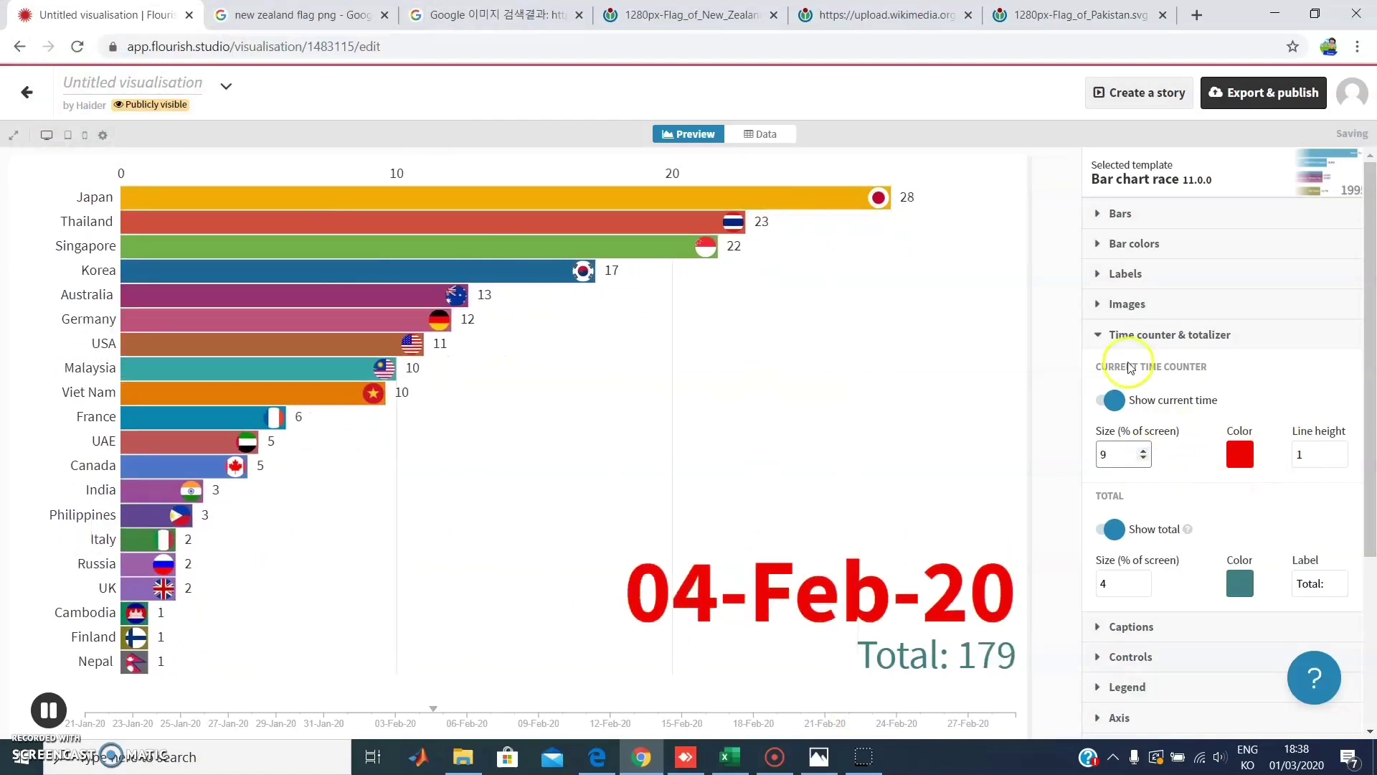
left_click(1131, 334)
Align the captions to the right and look at the position choices for caption images
left_click(1166, 366)
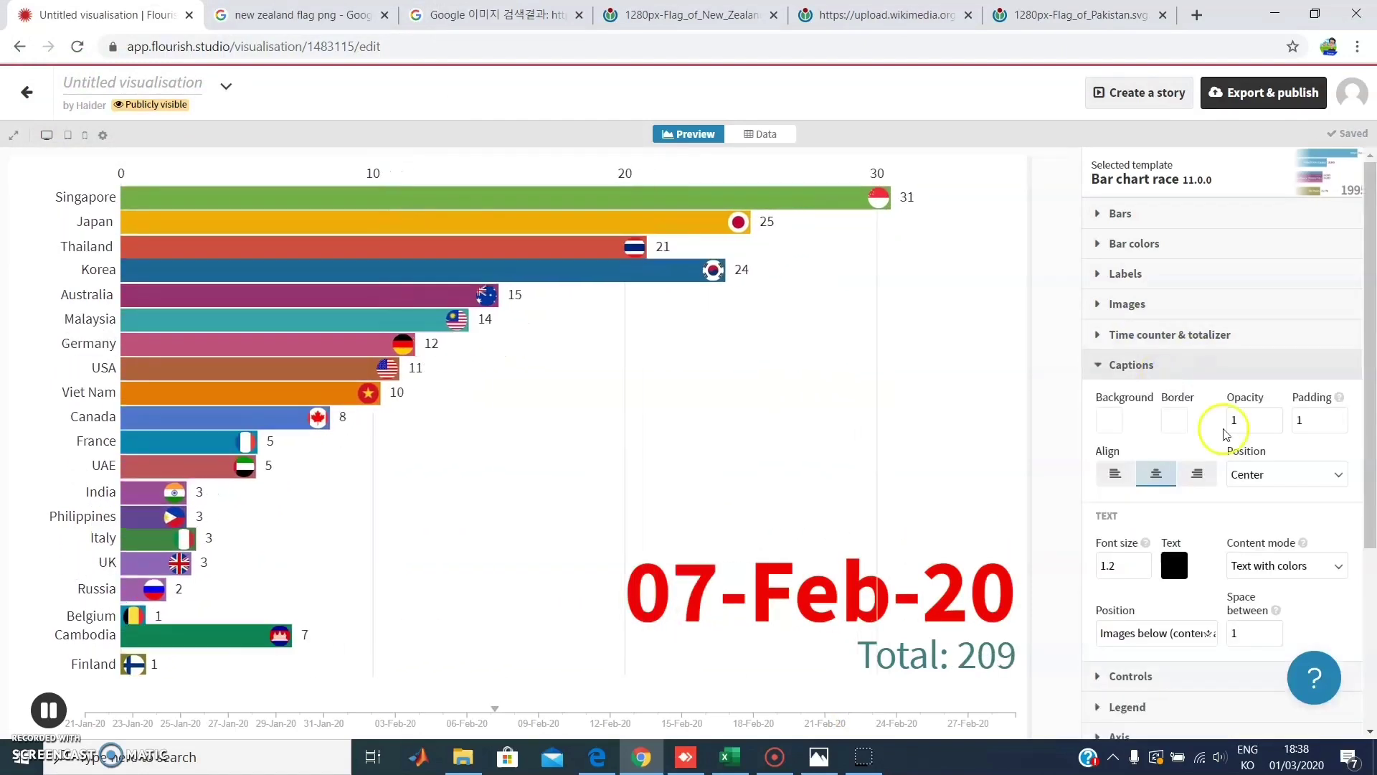
left_click(1195, 474)
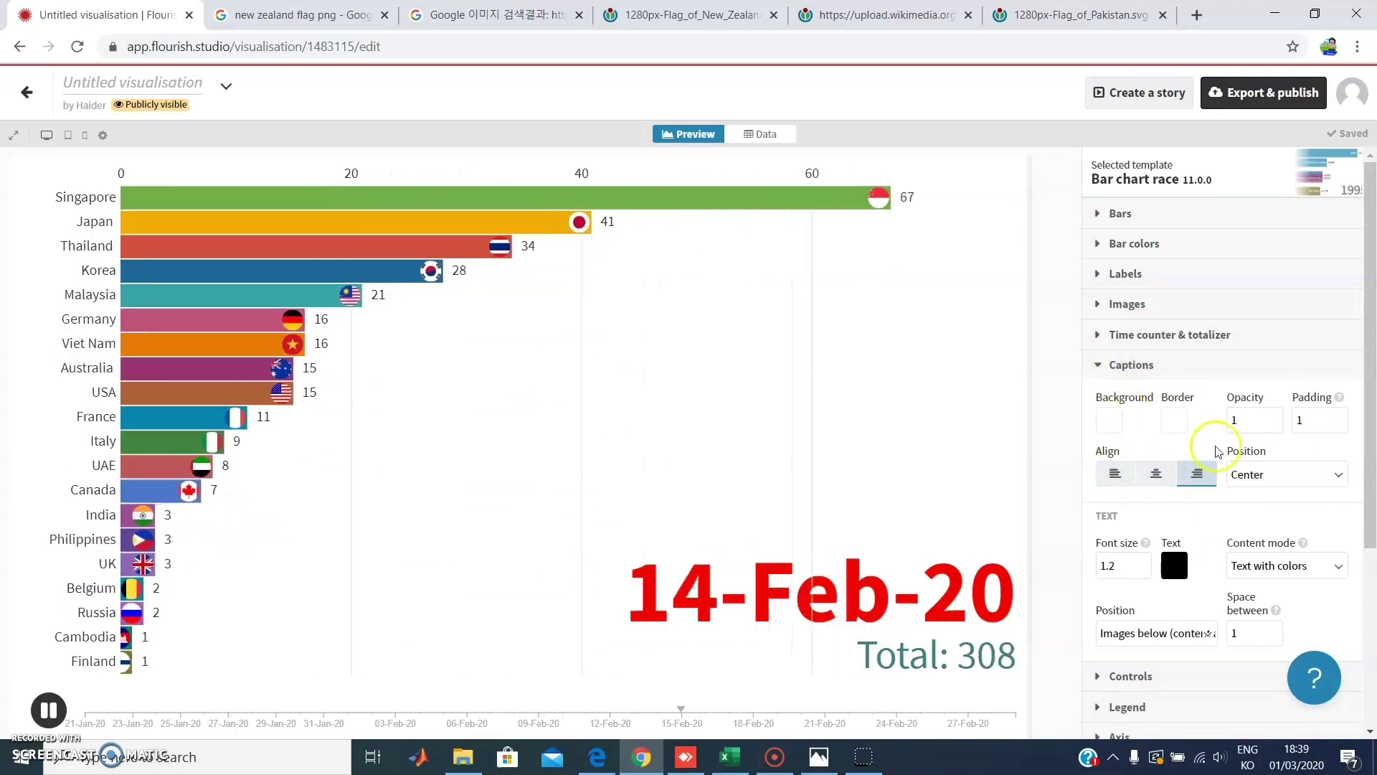
scroll(1287, 482, "down", 1)
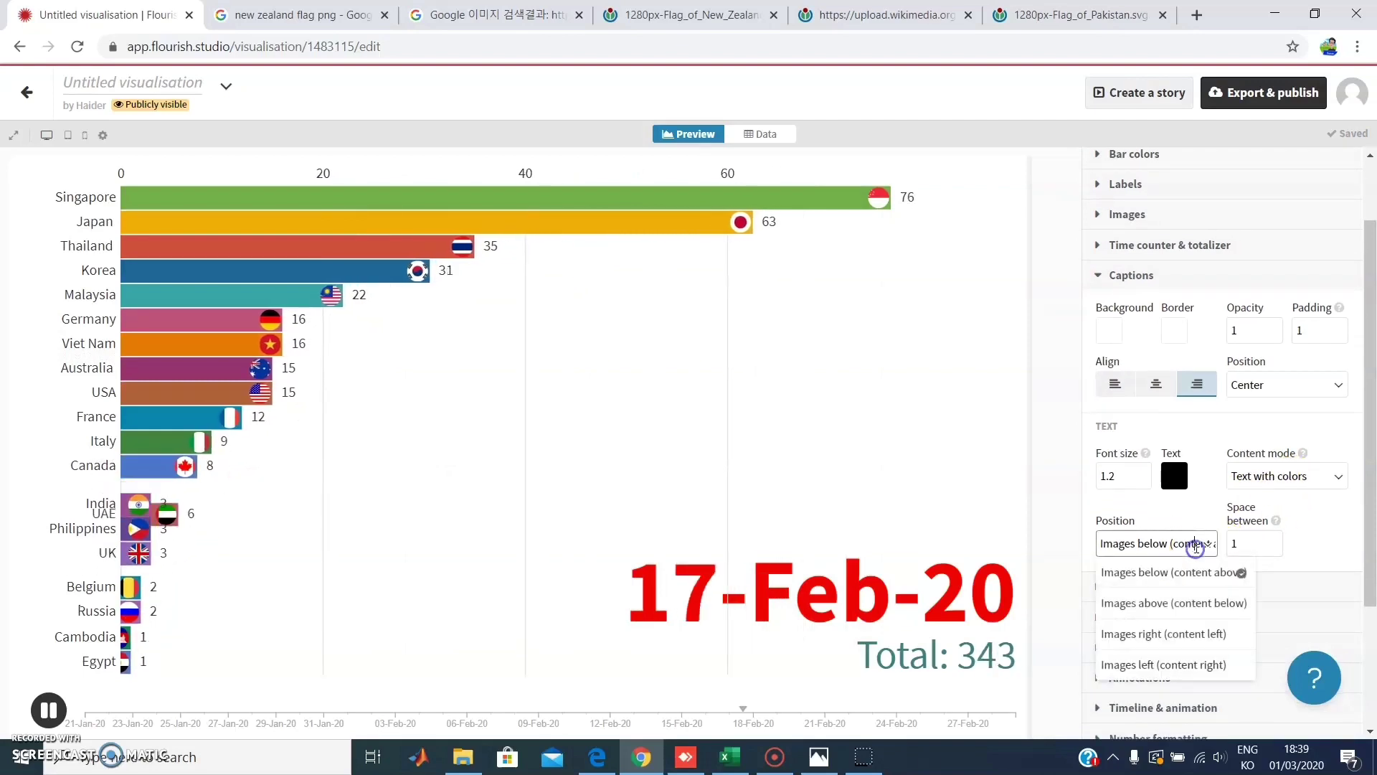
left_click(1196, 466)
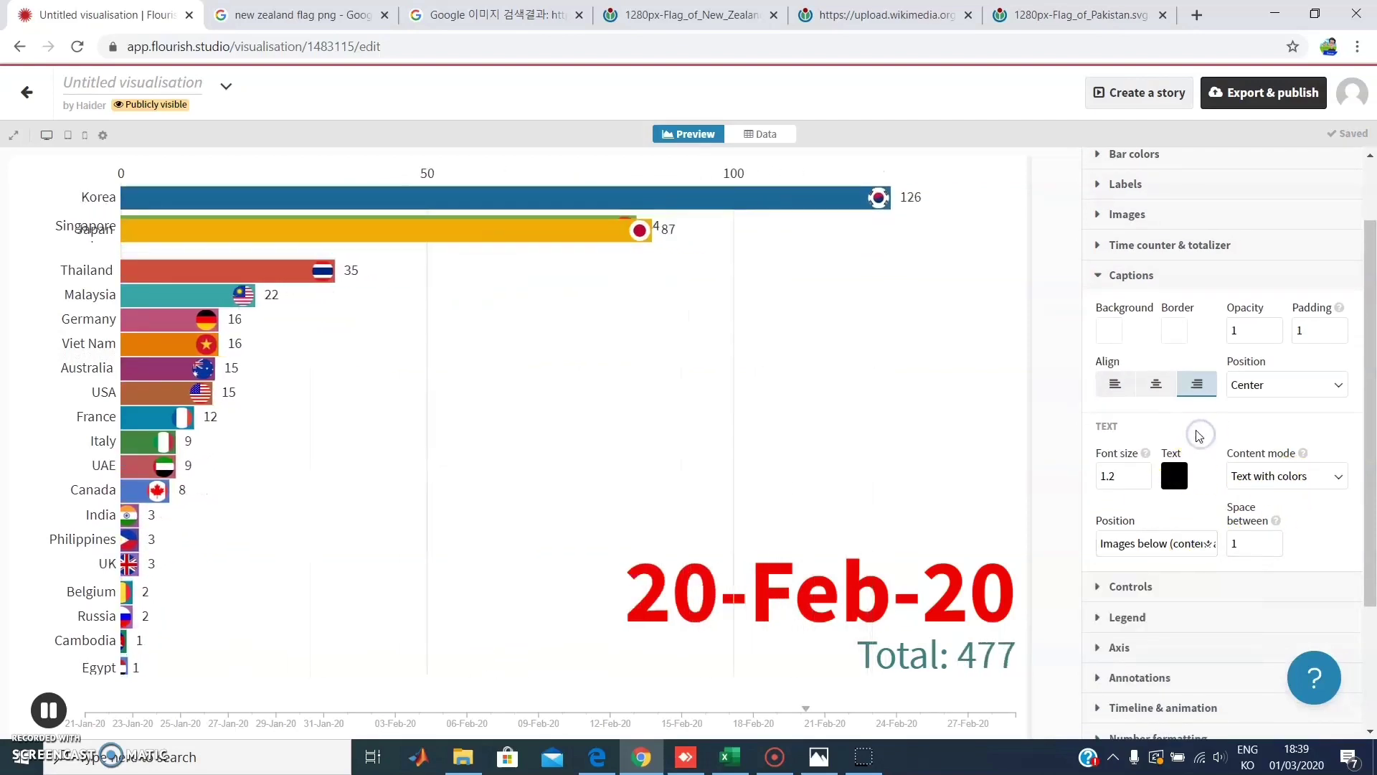
left_click(1137, 274)
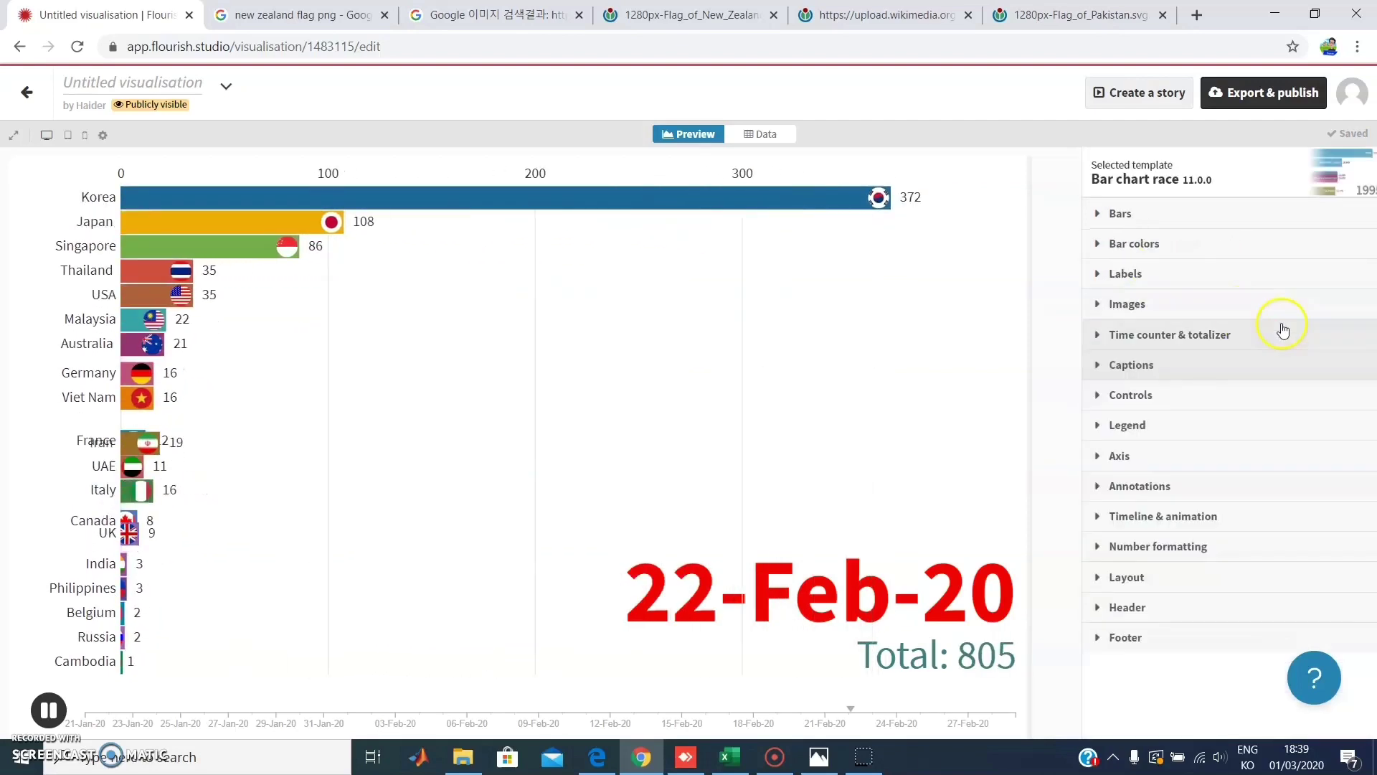
Try the sort control by ordering the bars by Lowest and by Highest, and turn the control off again
left_click(1185, 403)
left_click(1119, 439)
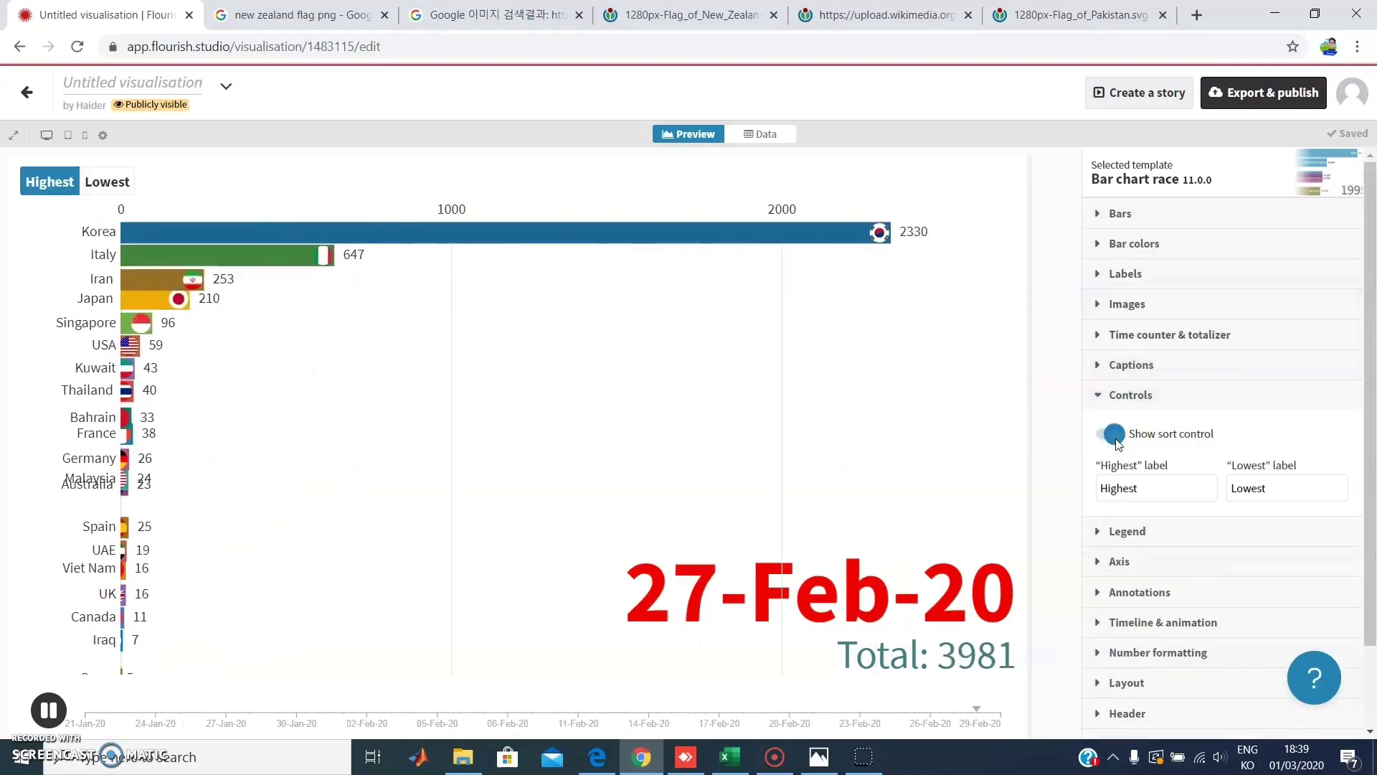
left_click(1114, 435)
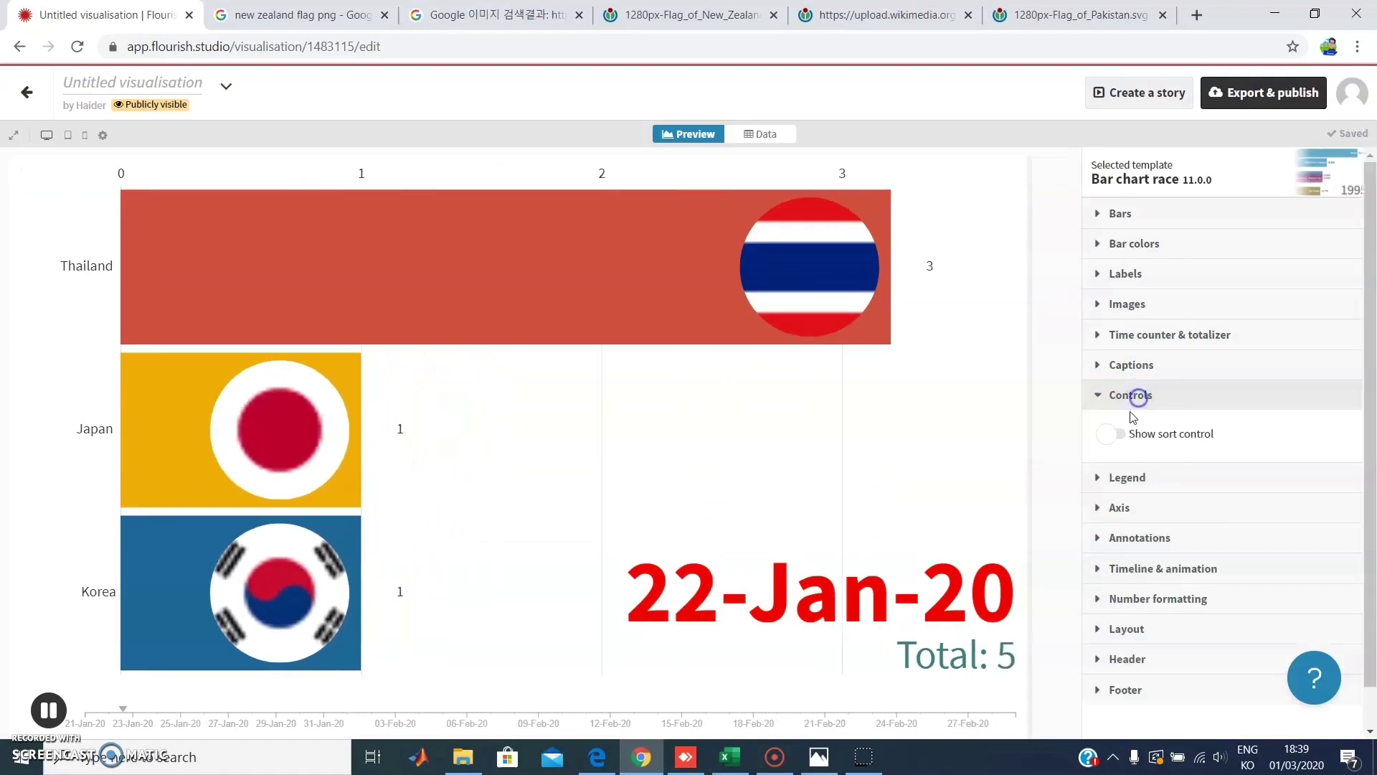
left_click(1112, 434)
left_click(109, 181)
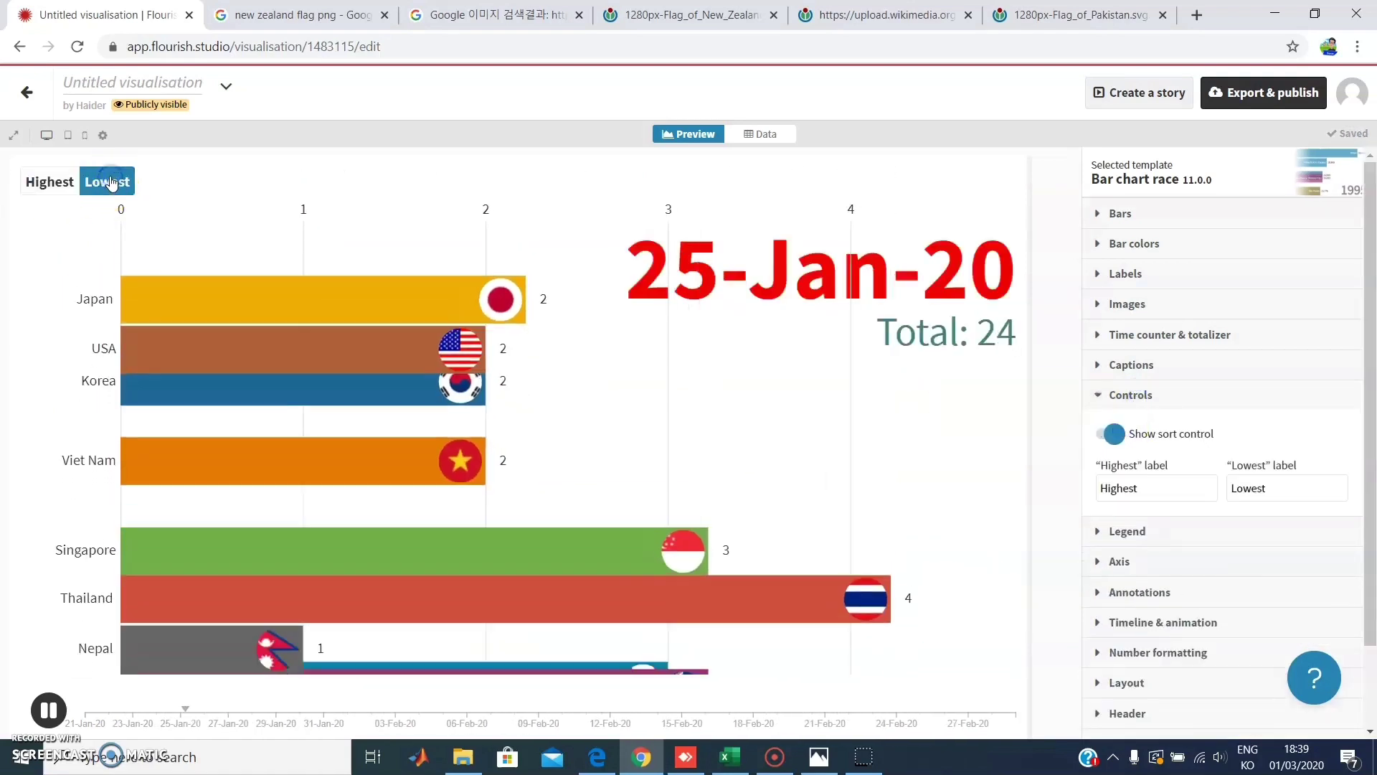
left_click(50, 182)
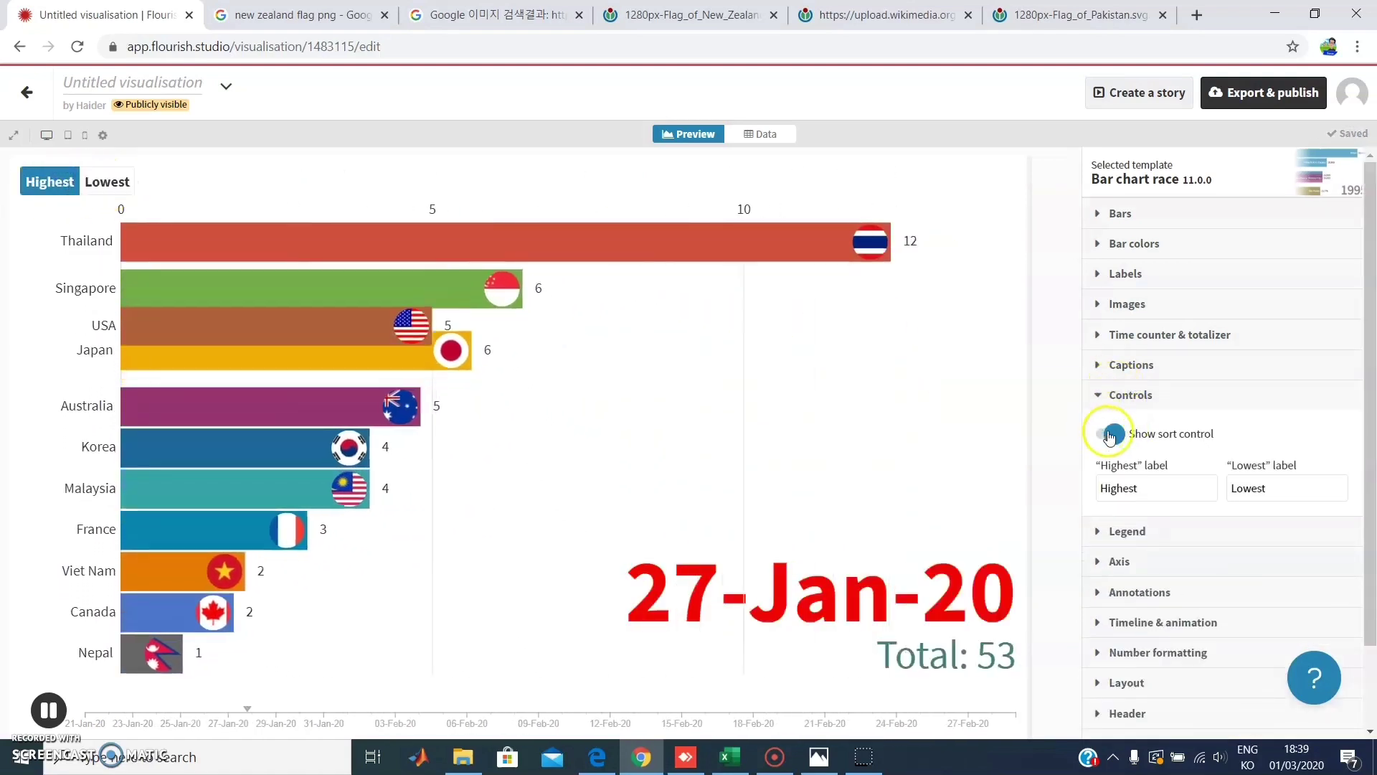
left_click(1112, 435)
left_click(1145, 408)
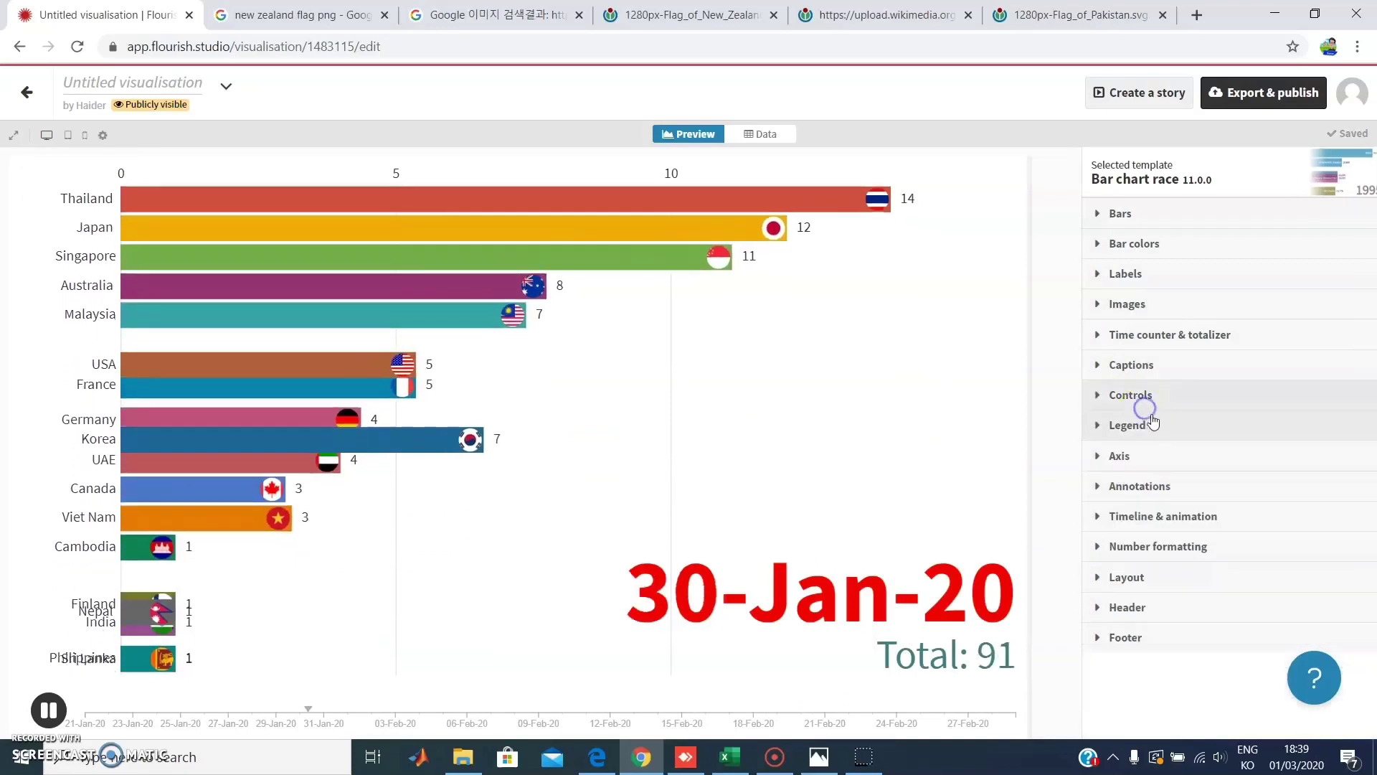
Try disabling the chart legend, and set it back to enabled
left_click(1147, 426)
scroll(1301, 485, "down", 1)
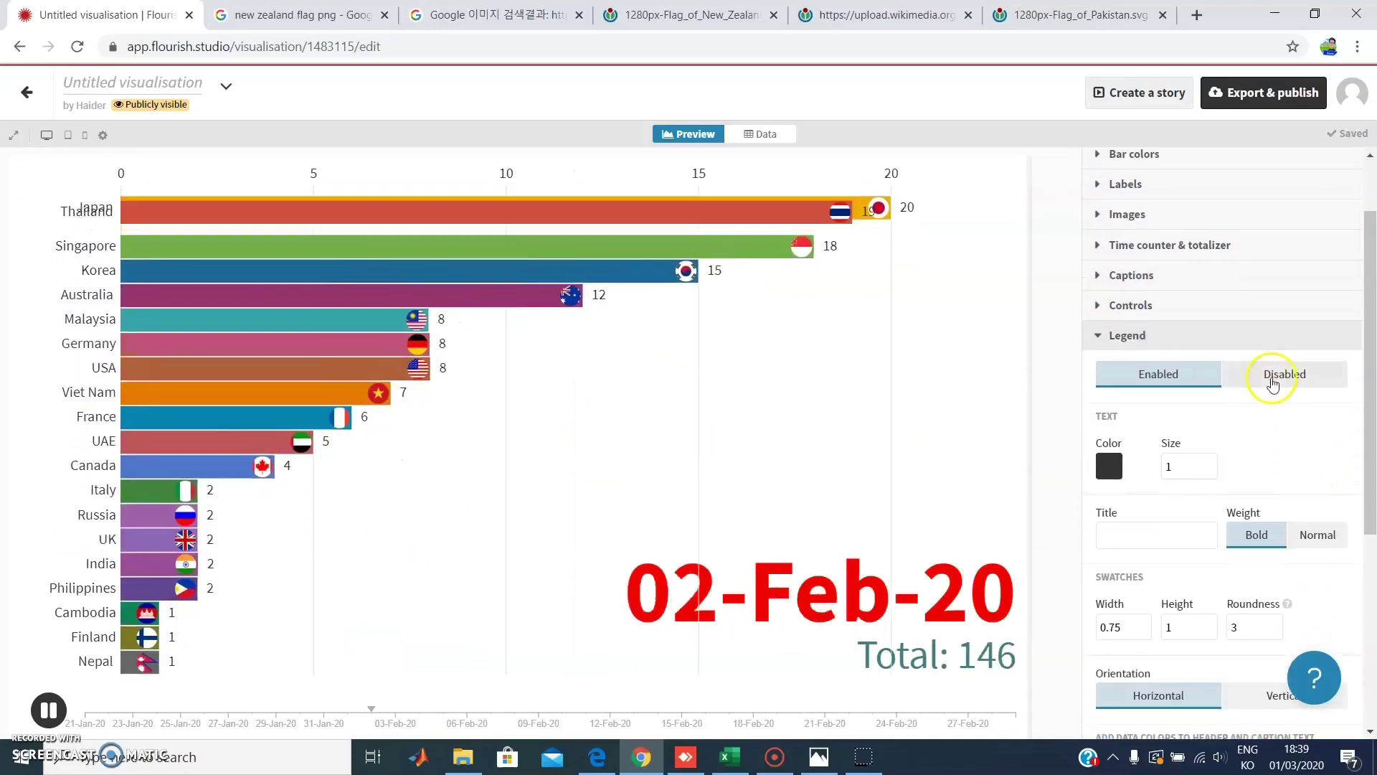
left_click(1277, 374)
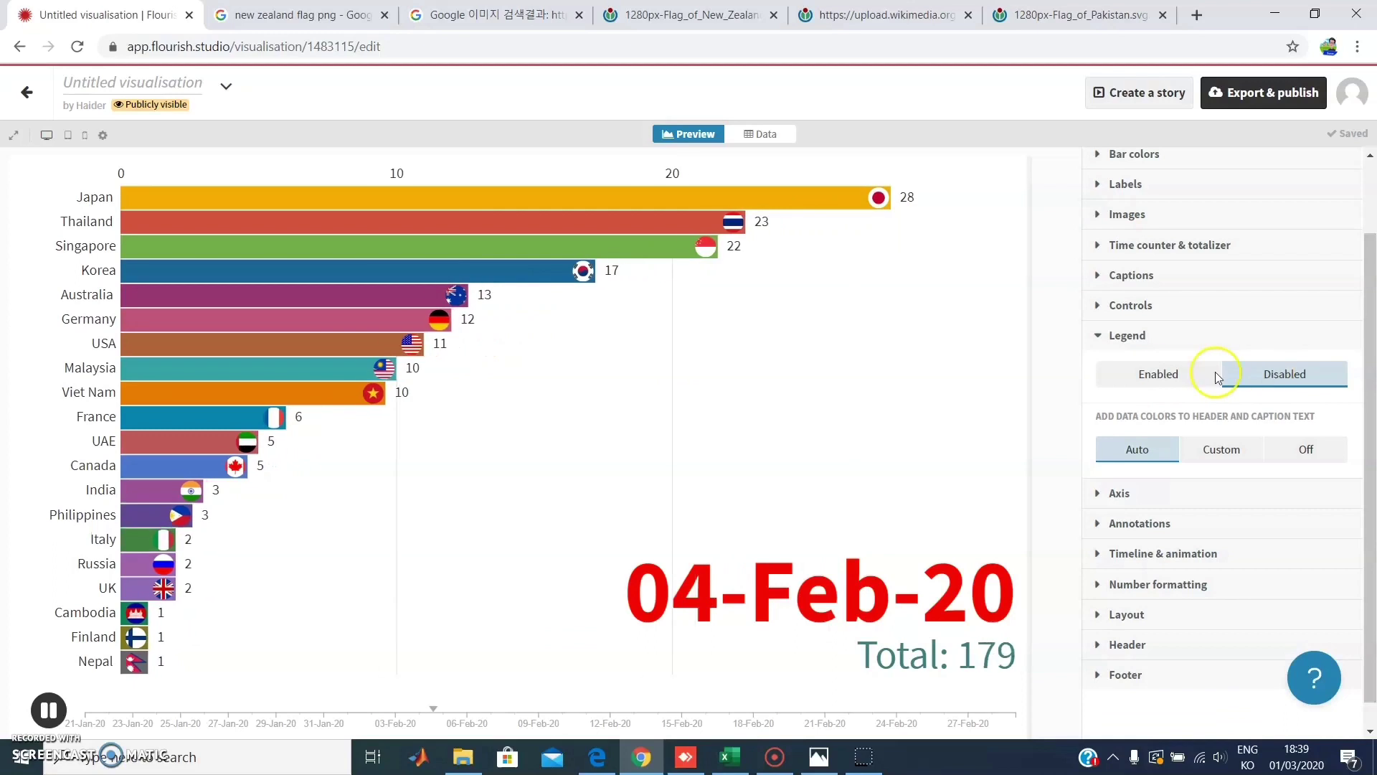
left_click(1160, 374)
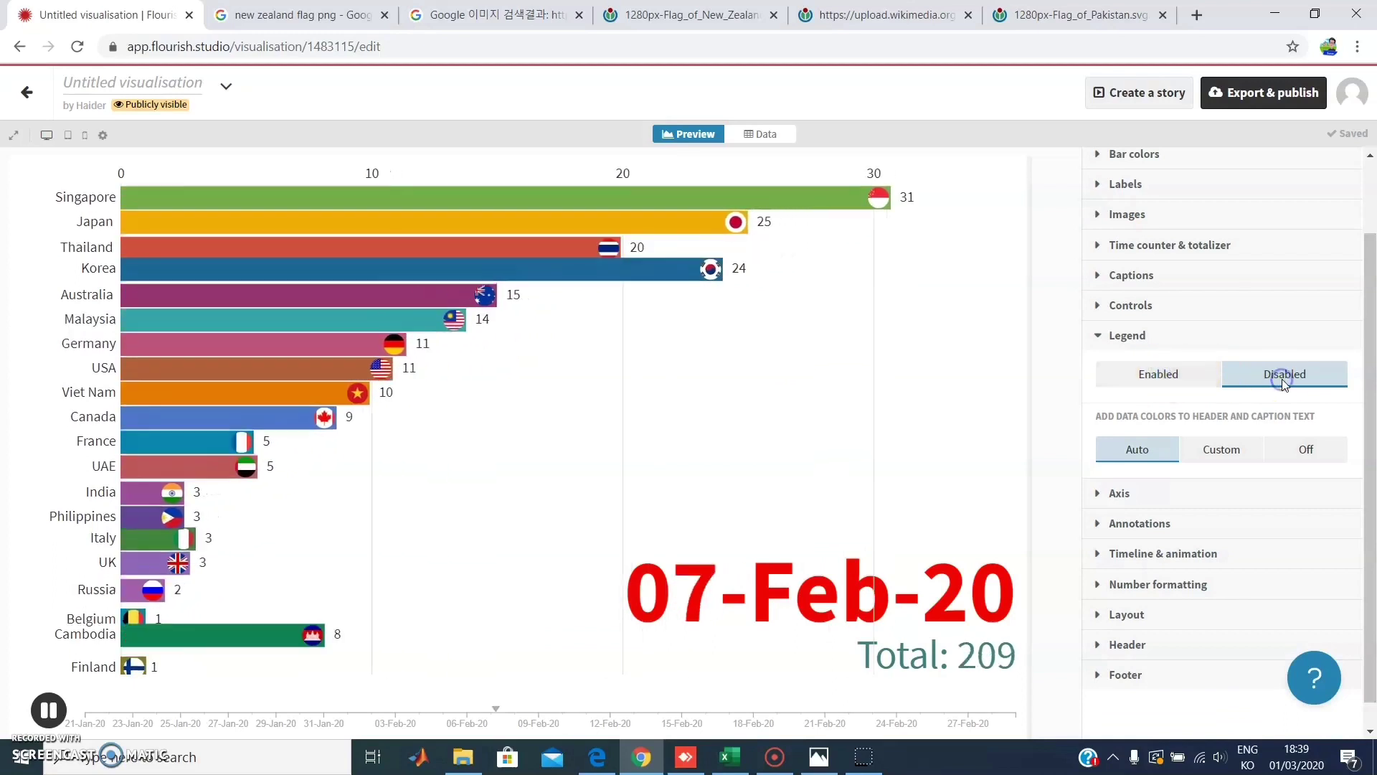
left_click(1168, 387)
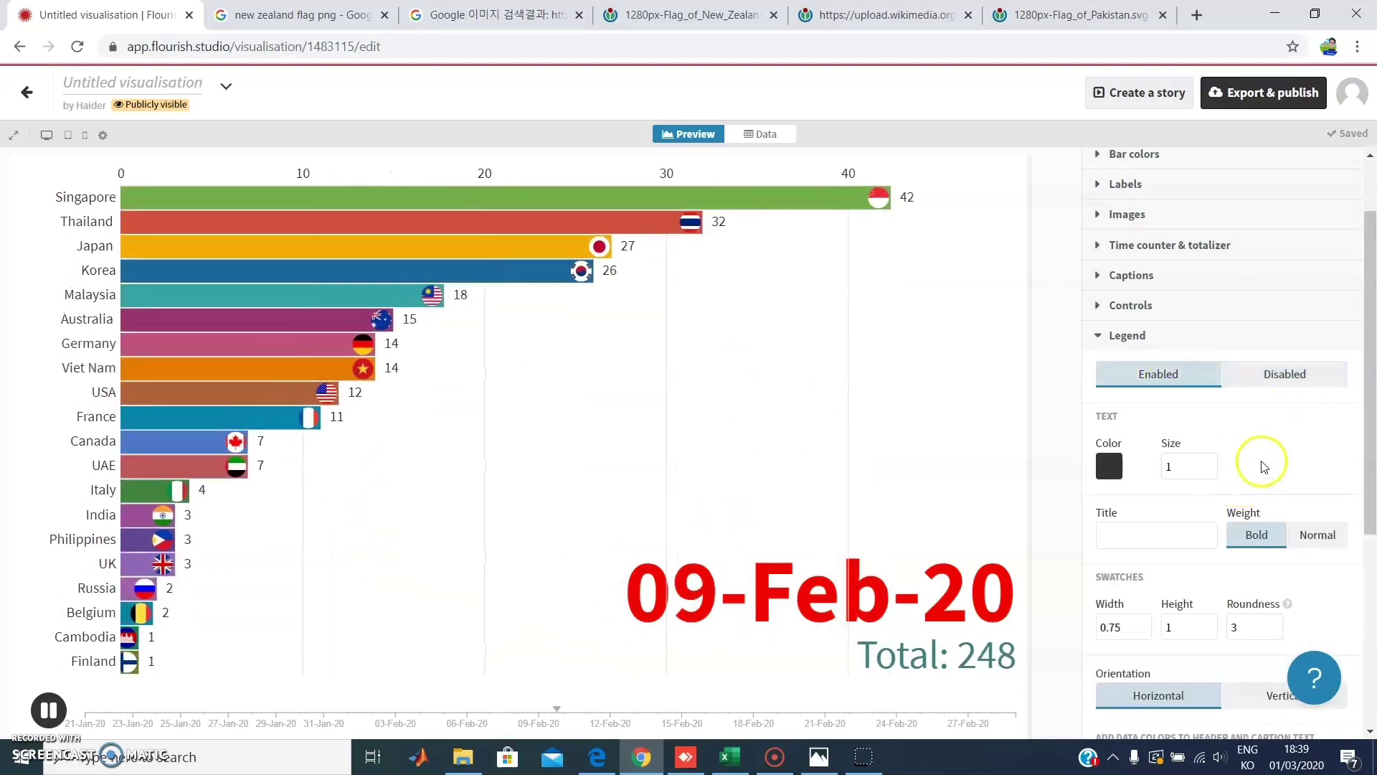
Examine the legend's text, swatch and orientation options and the timeline and animation settings
scroll(1307, 427, "down", 3)
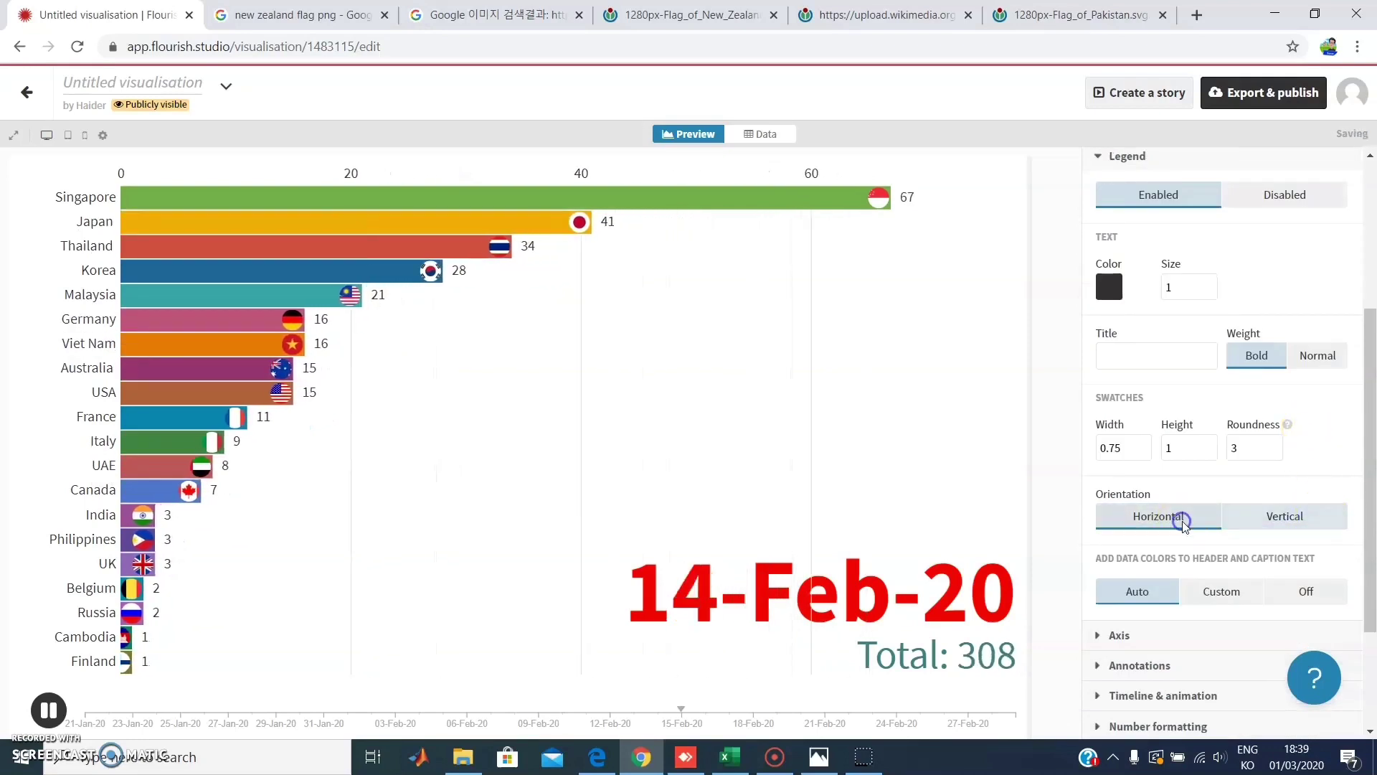
scroll(1229, 592, "up", 5)
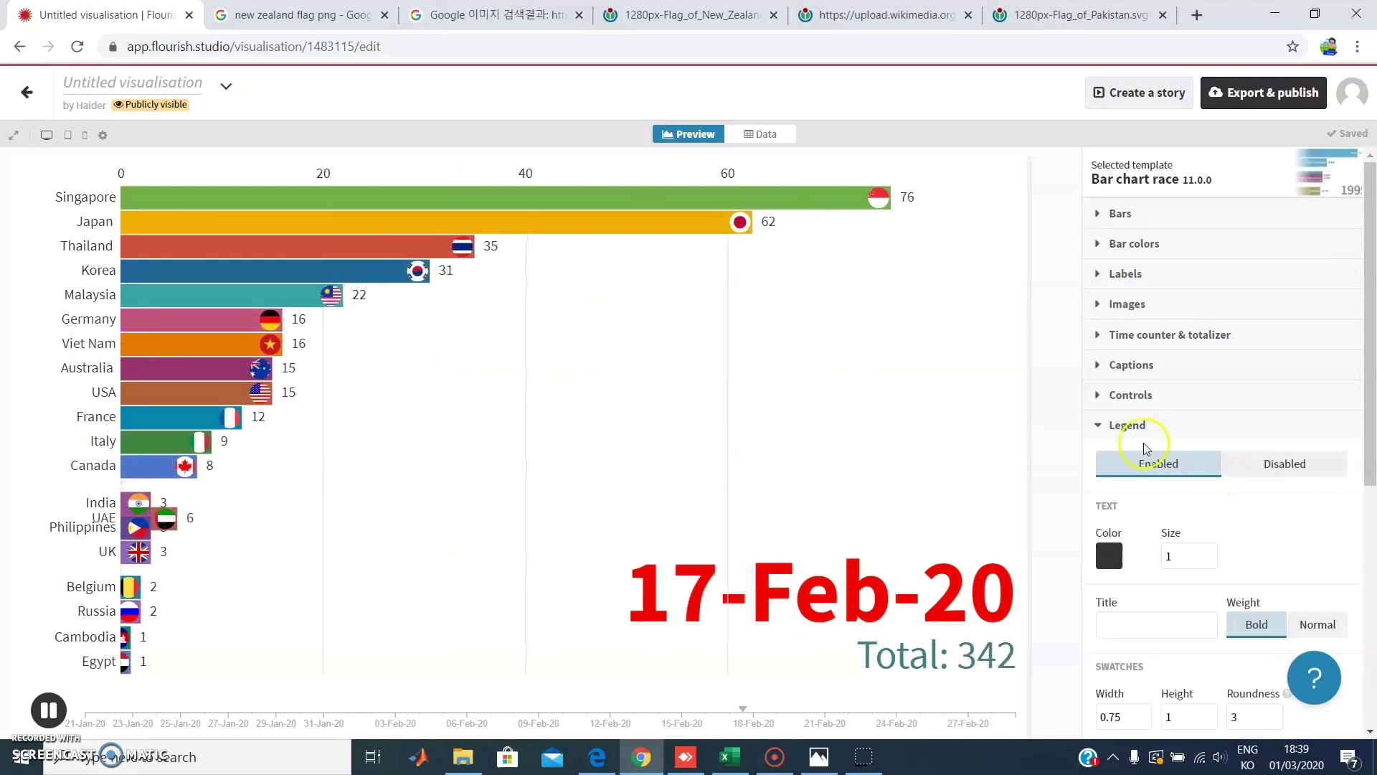
left_click(1144, 425)
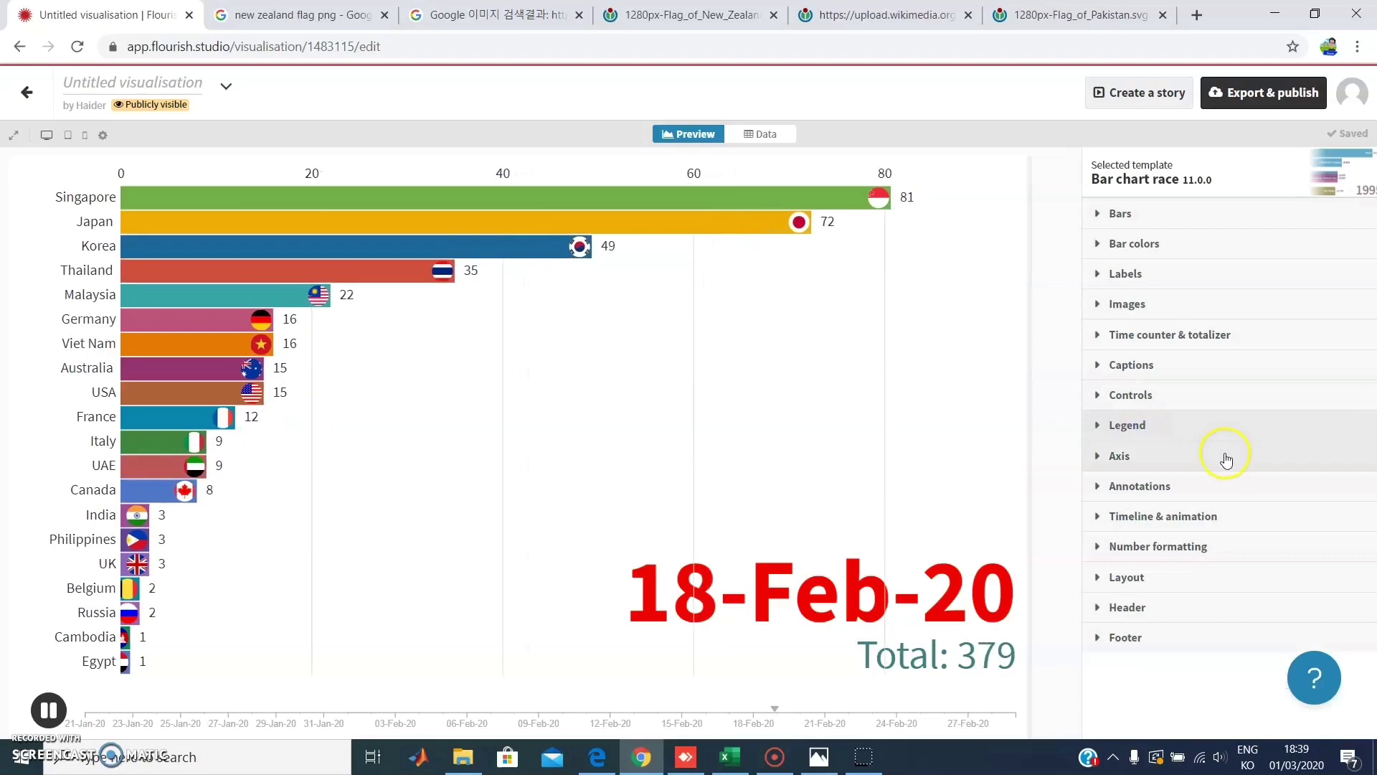
left_click(1183, 518)
scroll(1299, 543, "down", 3)
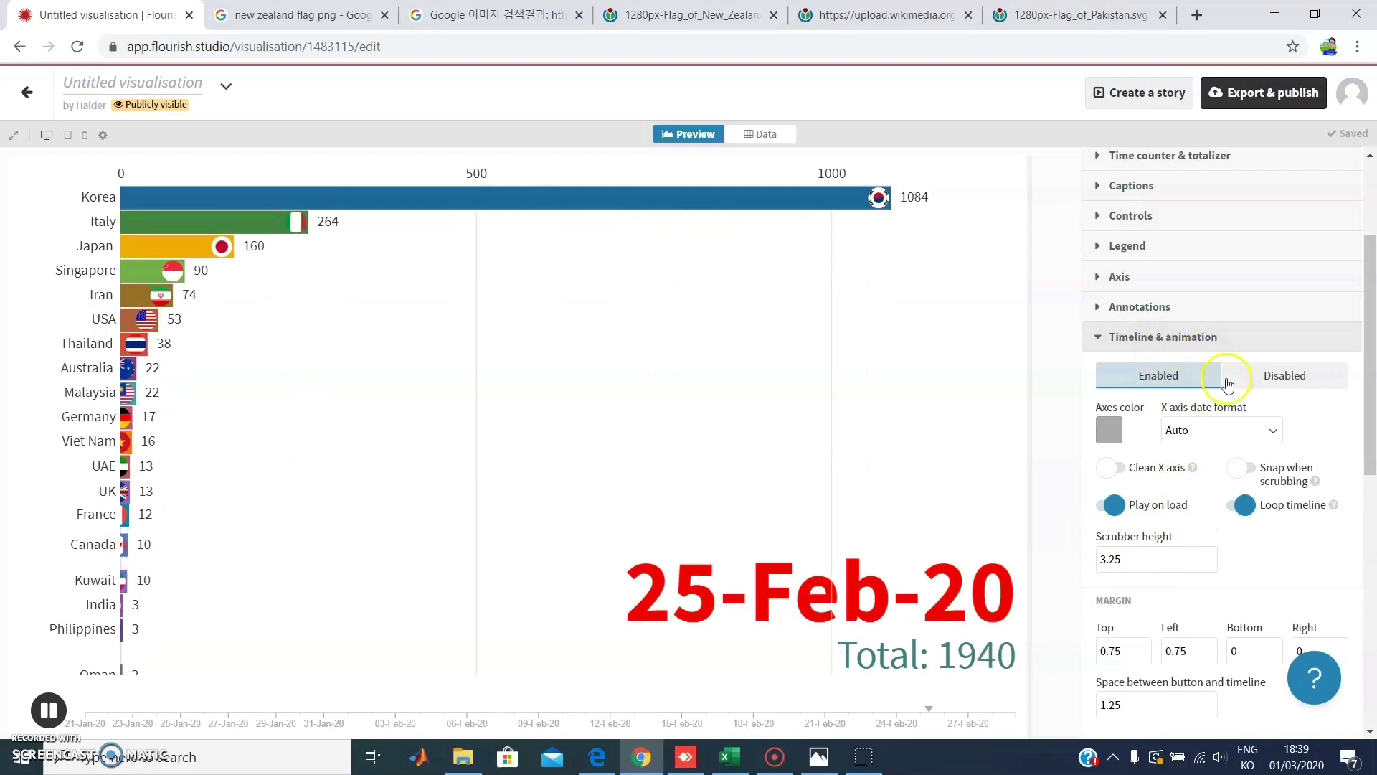
scroll(1228, 385, "down", 3)
scroll(1263, 391, "up", 2)
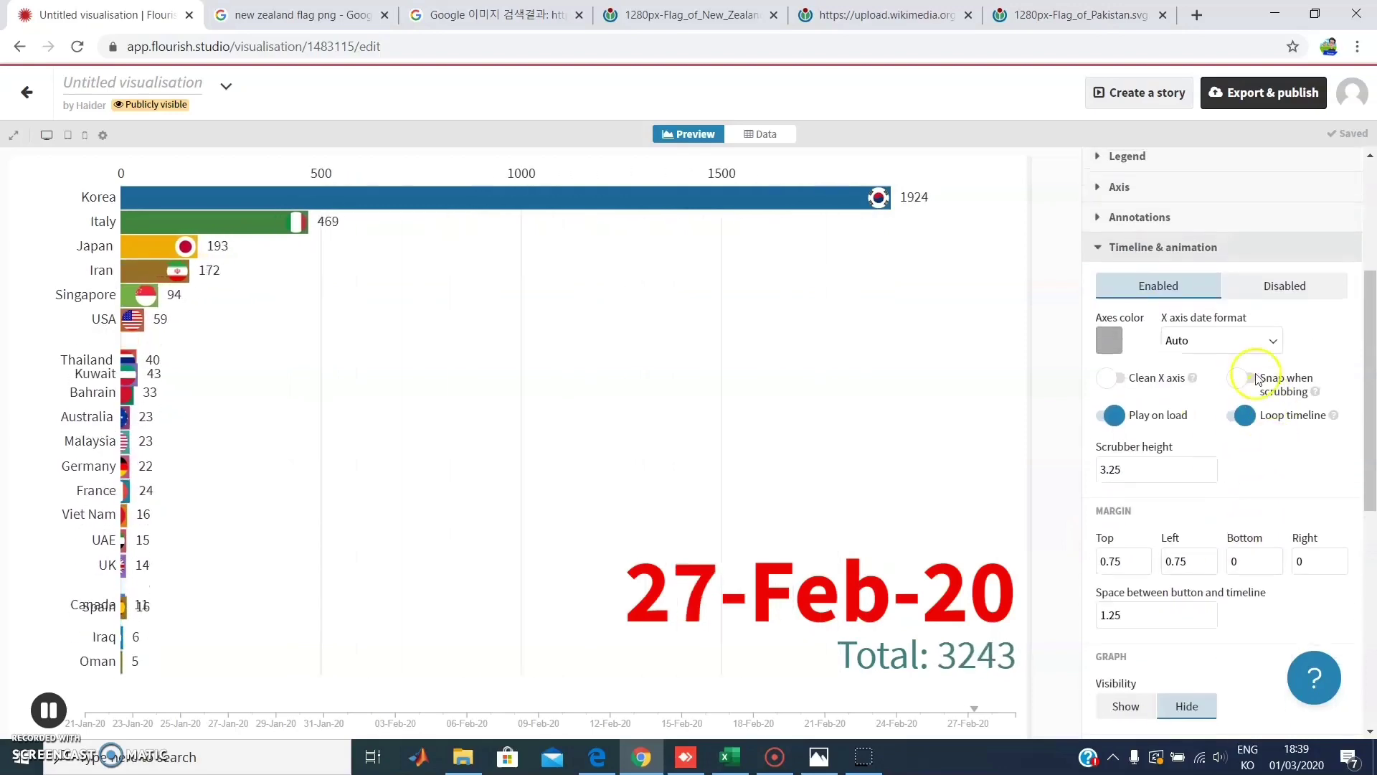
left_click(1168, 258)
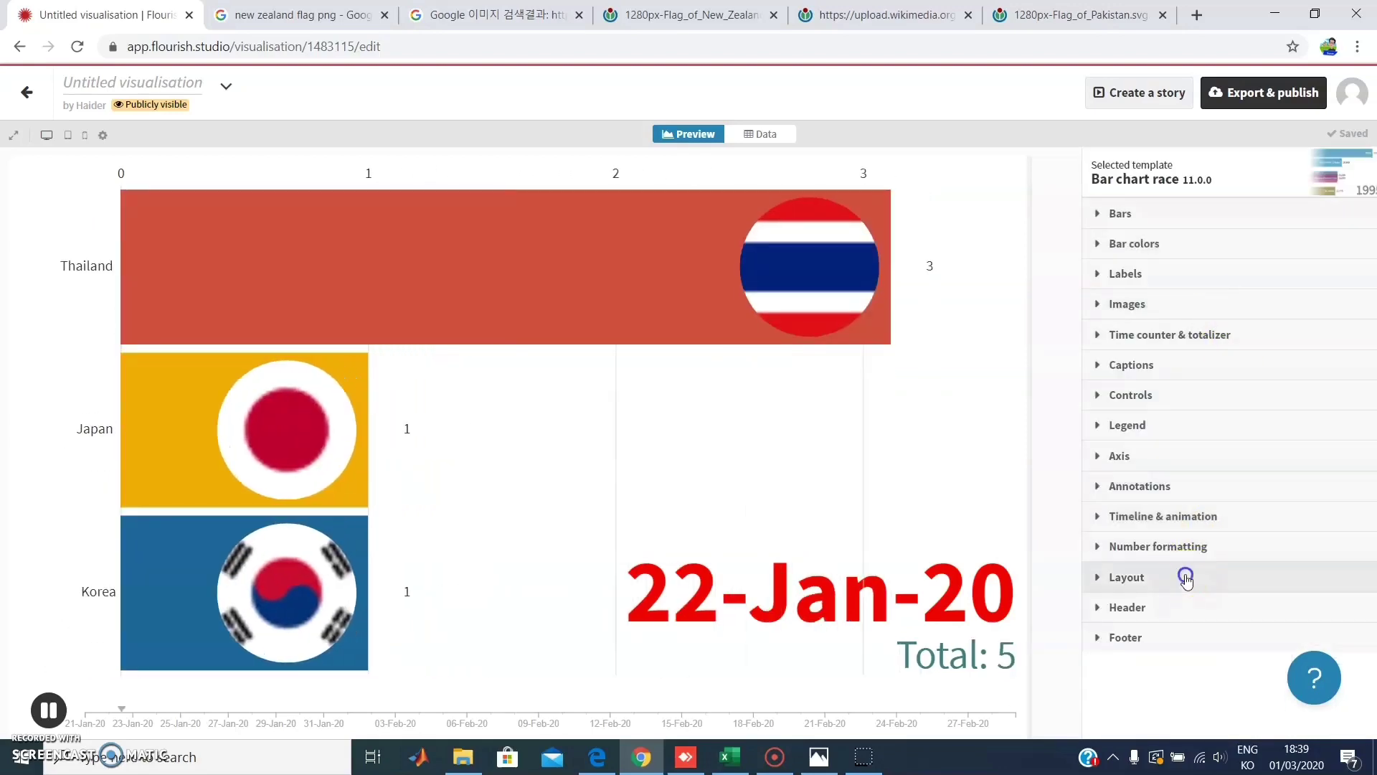
Try Roboto Condensed, Playfair Display and Cabin Sketch as the layout font of the chart
left_click(1185, 580)
scroll(1213, 531, "down", 3)
left_click(1248, 362)
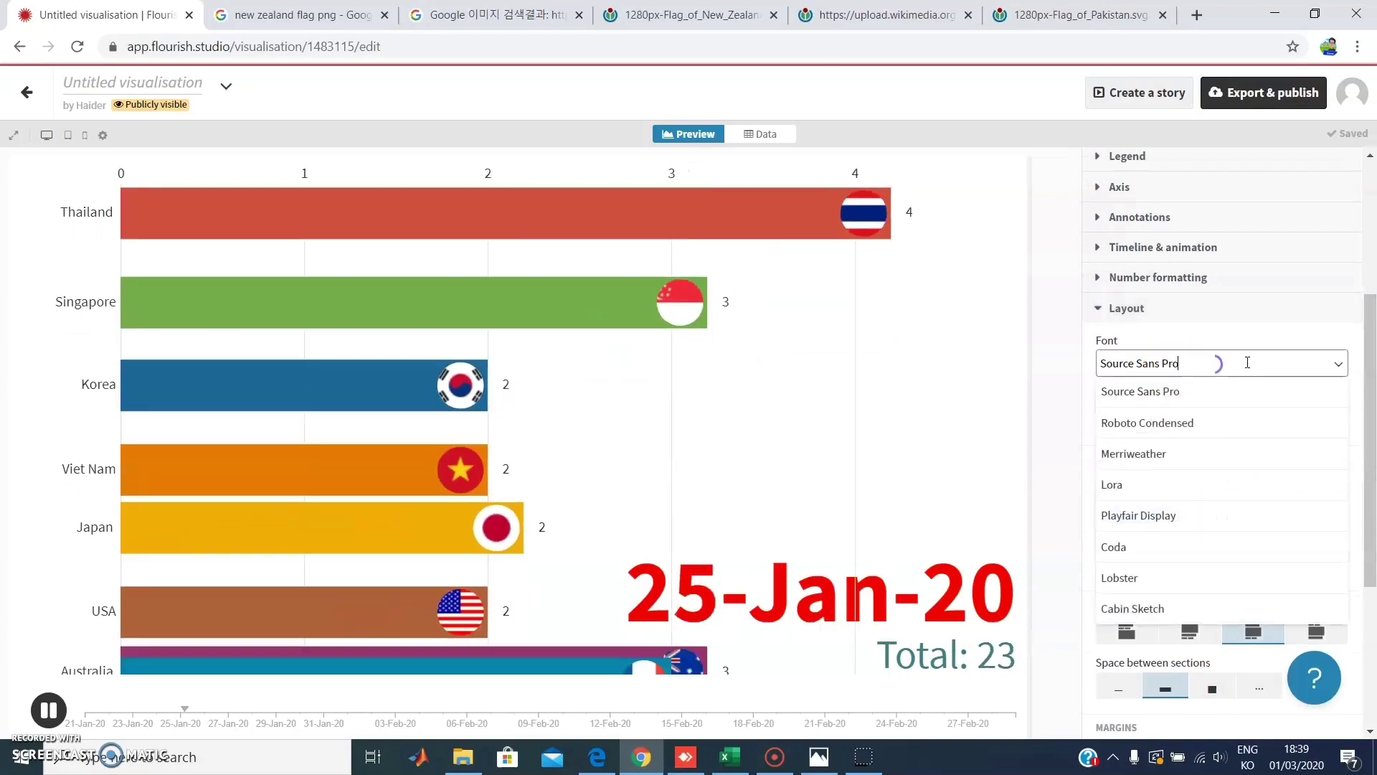
left_click(1218, 422)
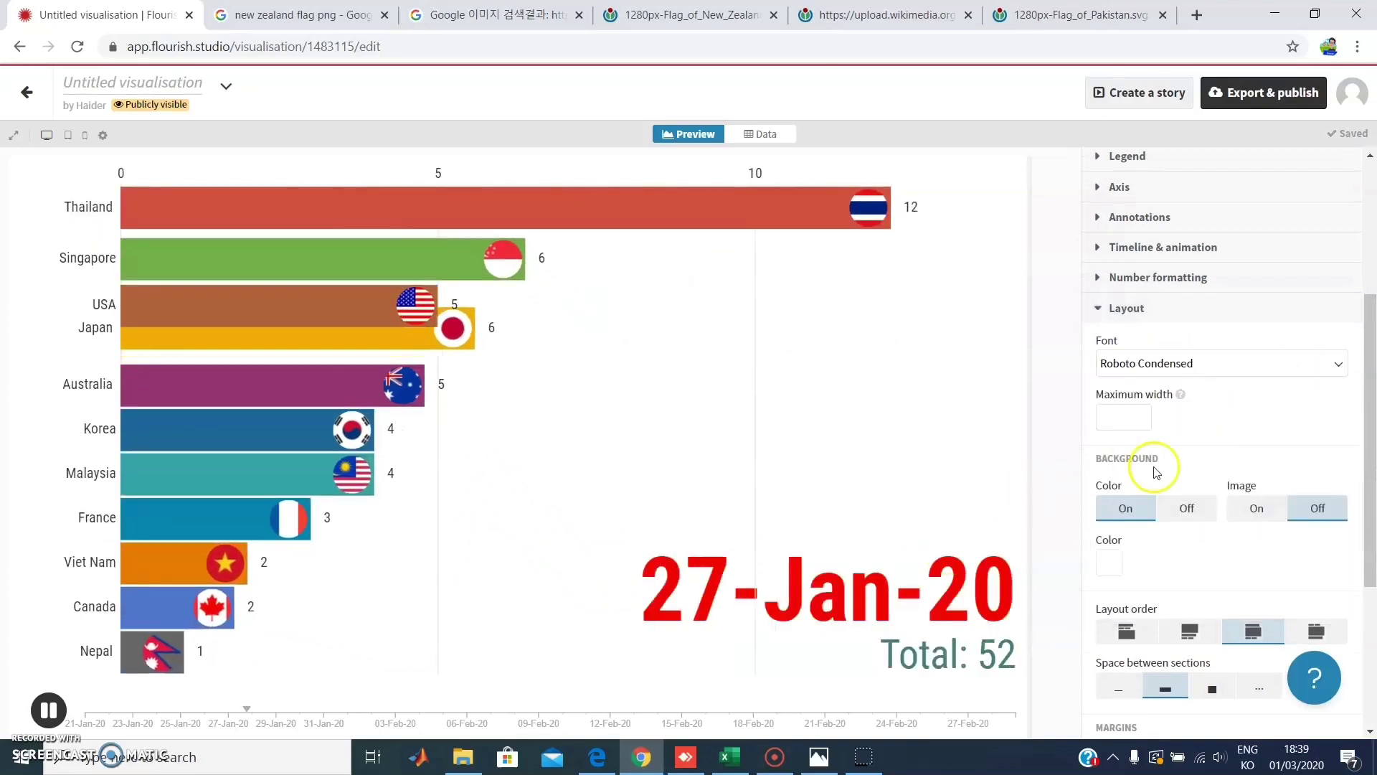
left_click(1243, 363)
left_click(1194, 518)
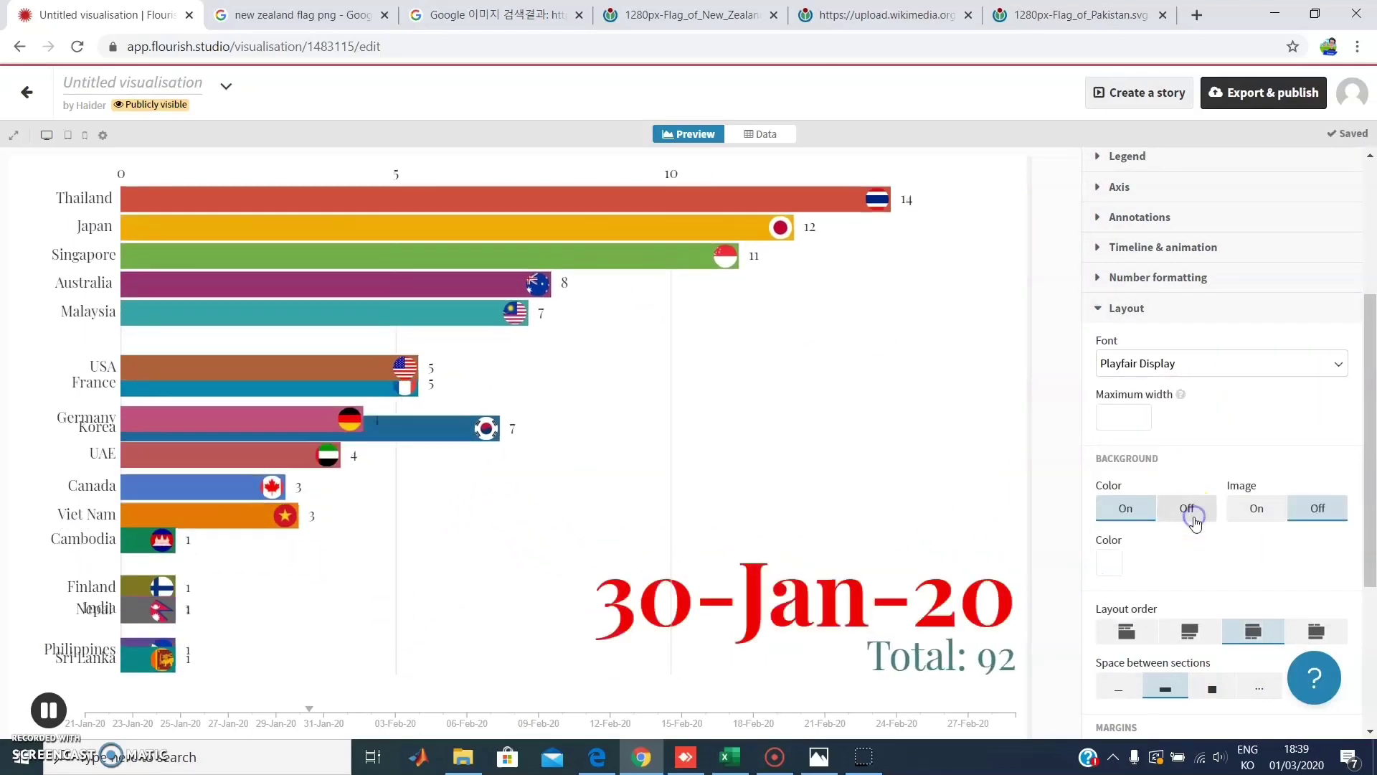
left_click(1248, 361)
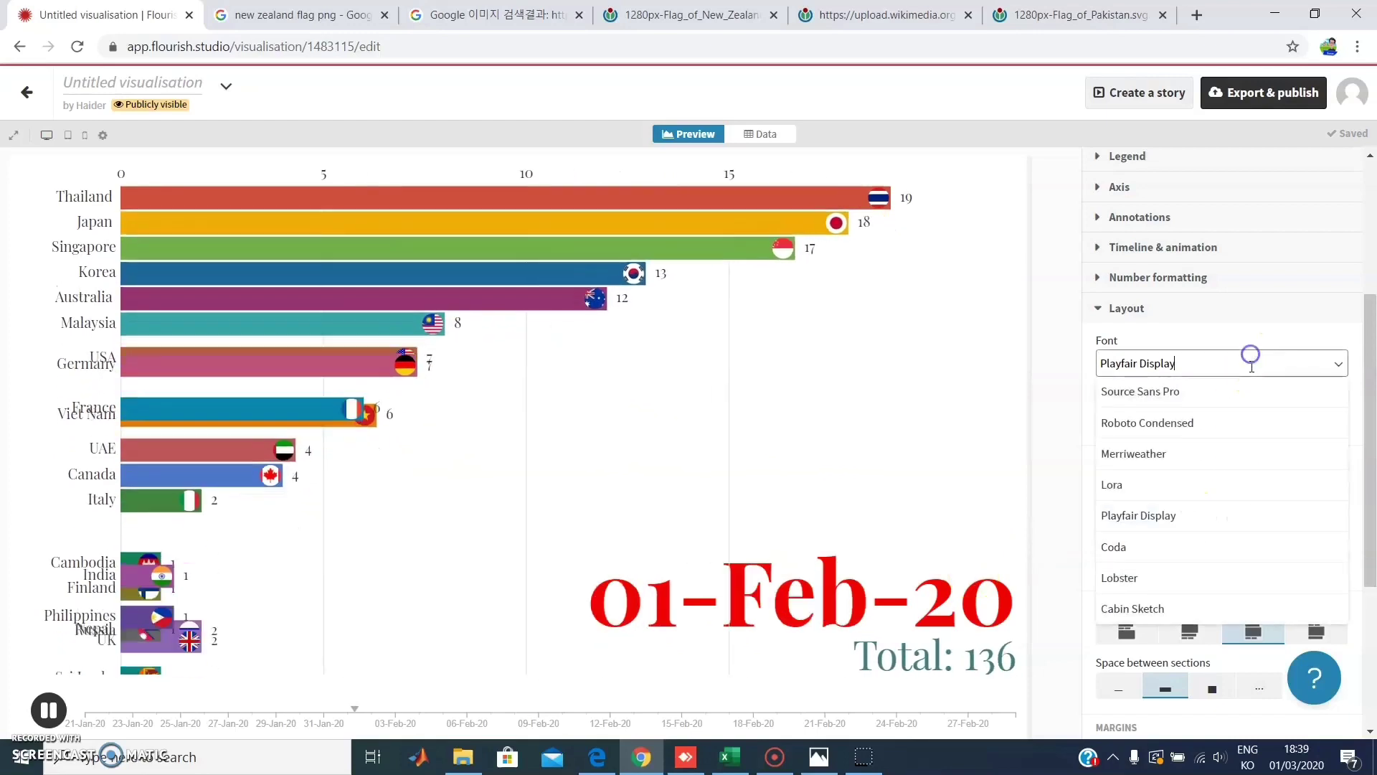
left_click(1158, 606)
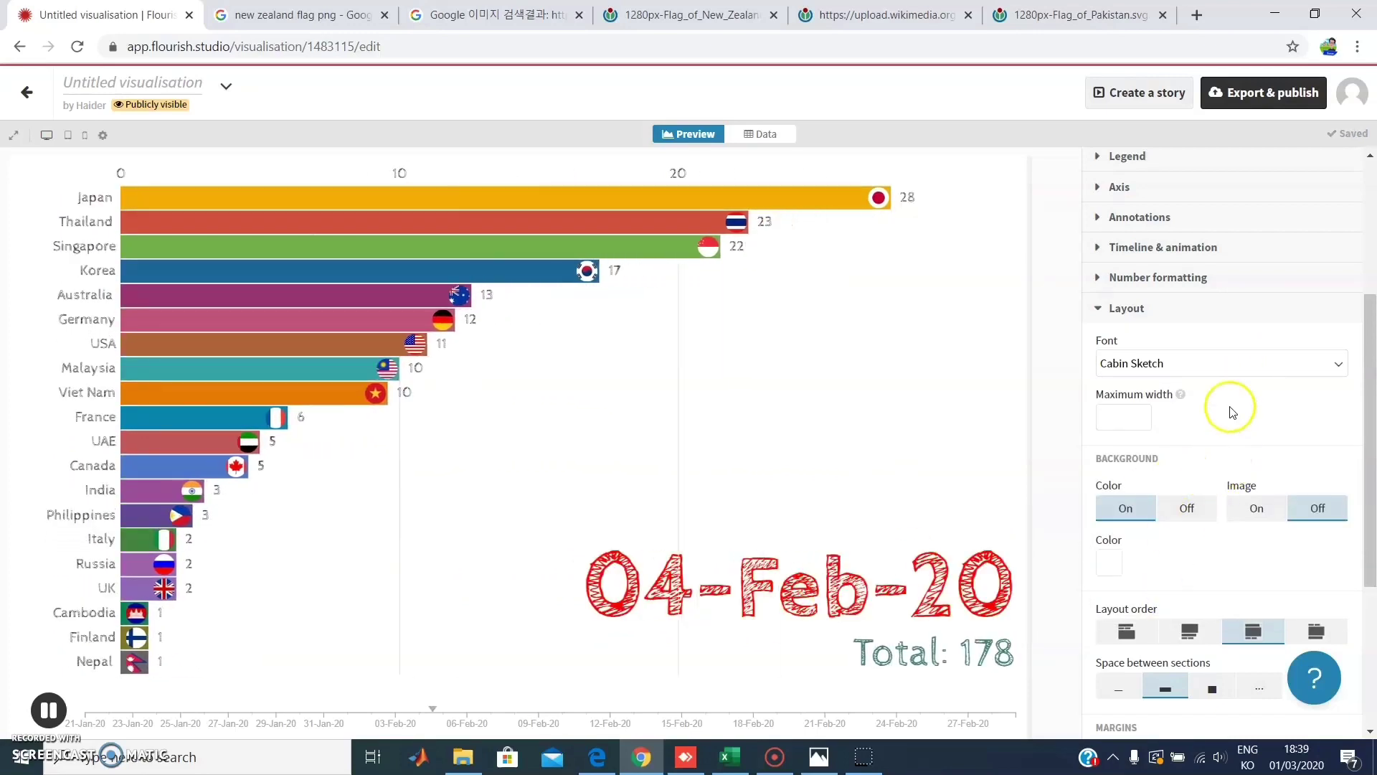
Try Source Sans Pro, Lobster and Coda as the layout font to compare their looks
left_click(1240, 362)
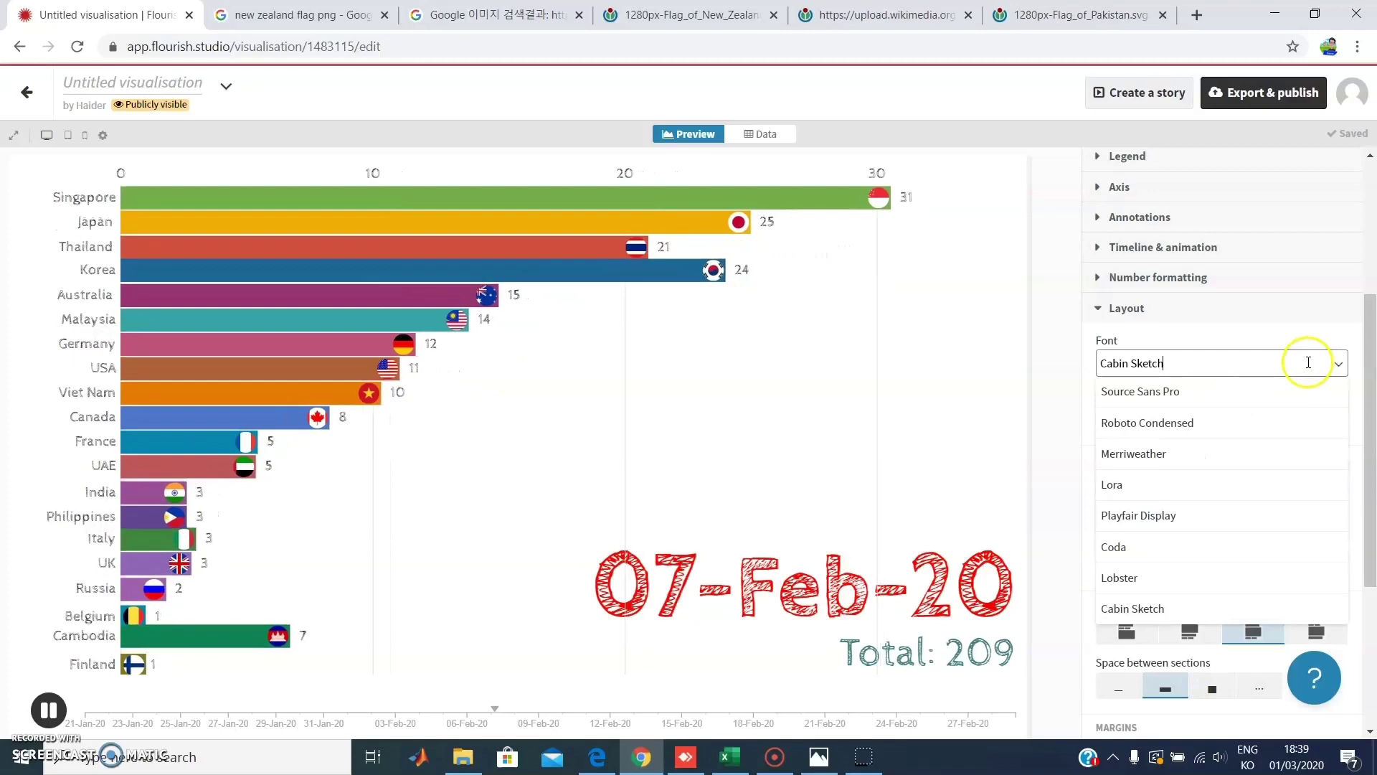
left_click(1284, 391)
left_click(1291, 363)
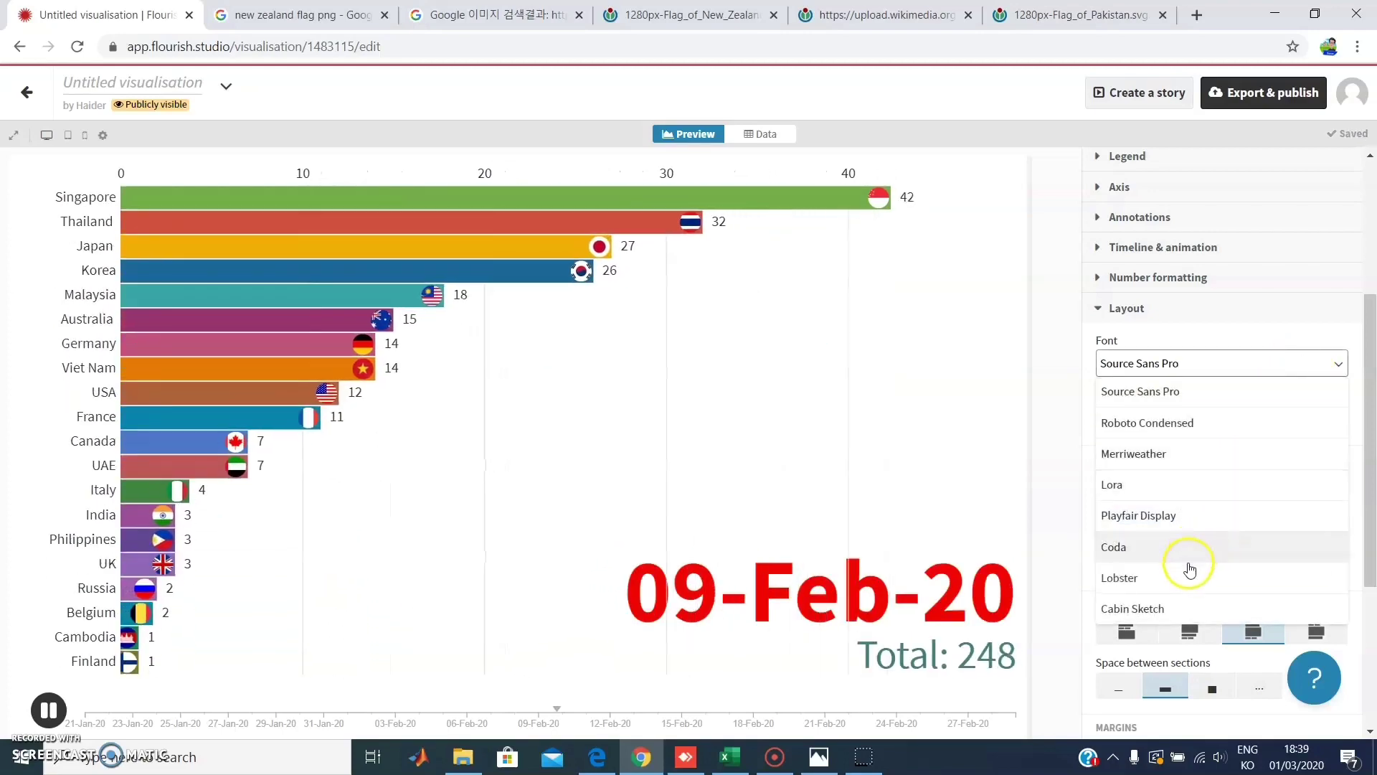
left_click(1190, 571)
left_click(1261, 363)
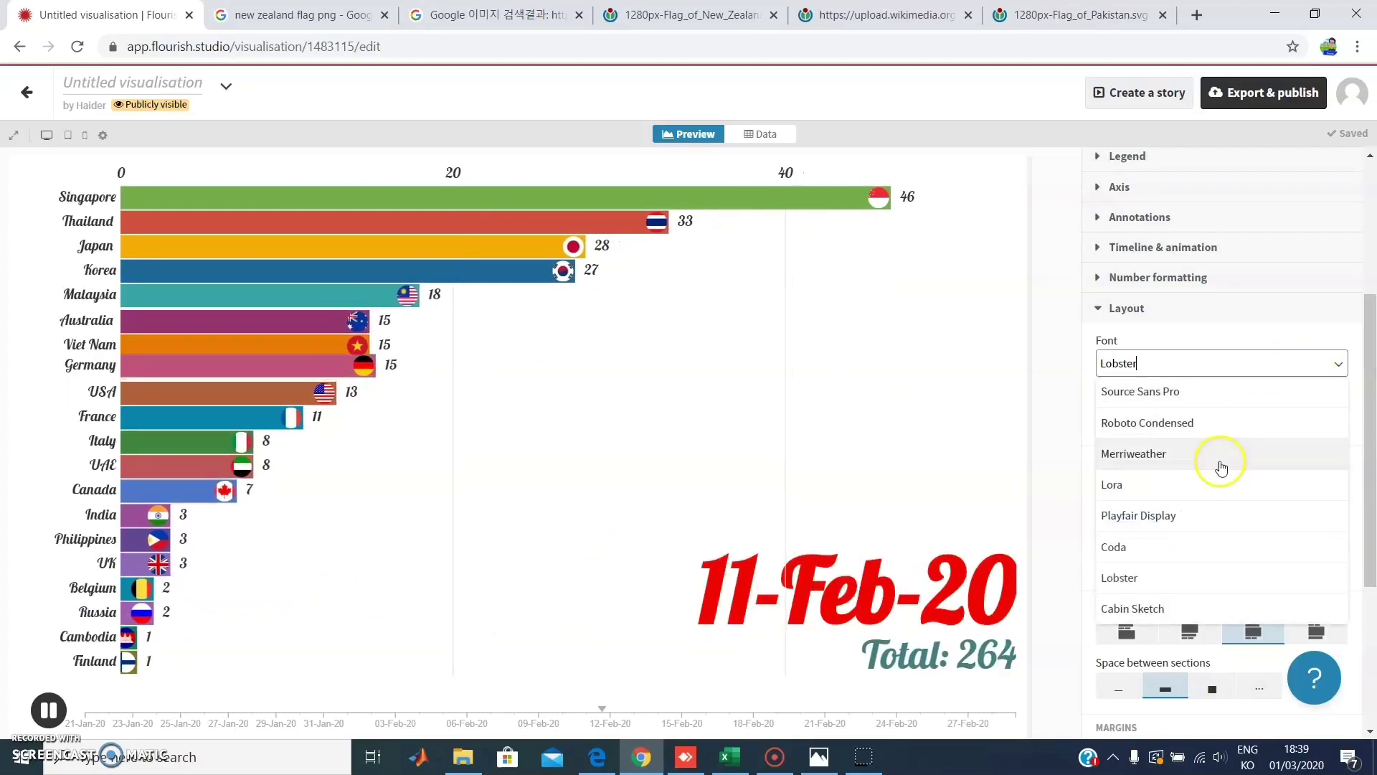
left_click(1187, 549)
Switch the font back to Source Sans Pro for comparison, and set it to Cabin Sketch
left_click(1225, 355)
left_click(1213, 403)
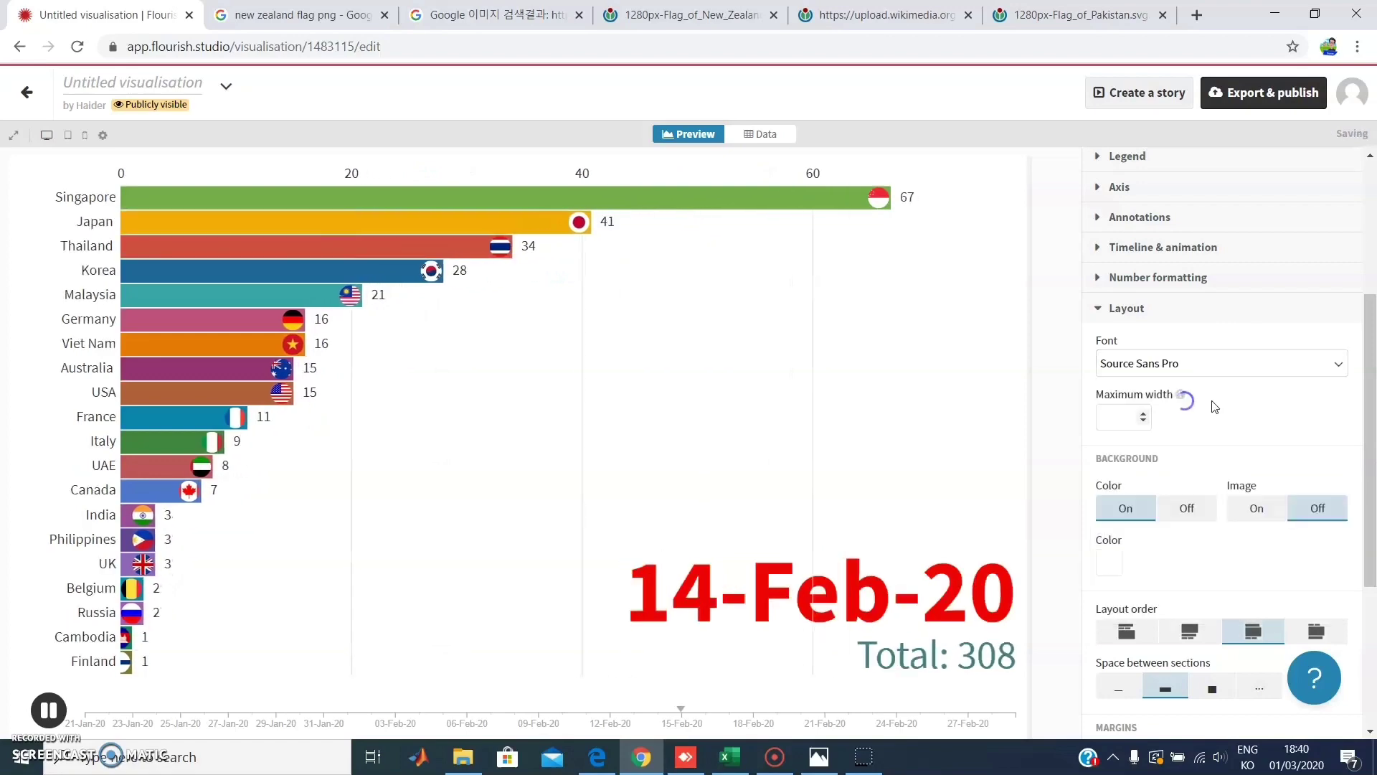
left_click(1227, 363)
left_click(1171, 607)
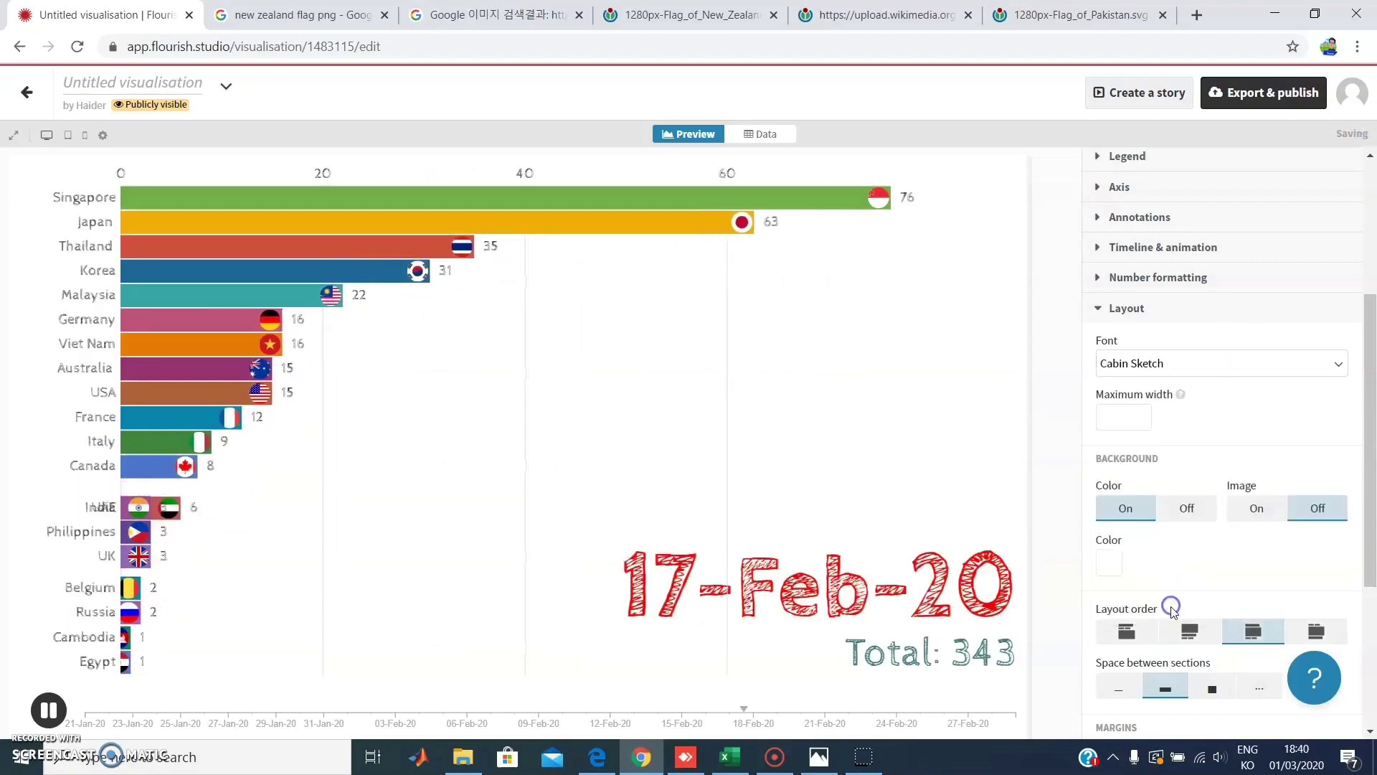
Try the first layout order and choose the fourth one, with the timeline above the chart
scroll(1277, 514, "down", 4)
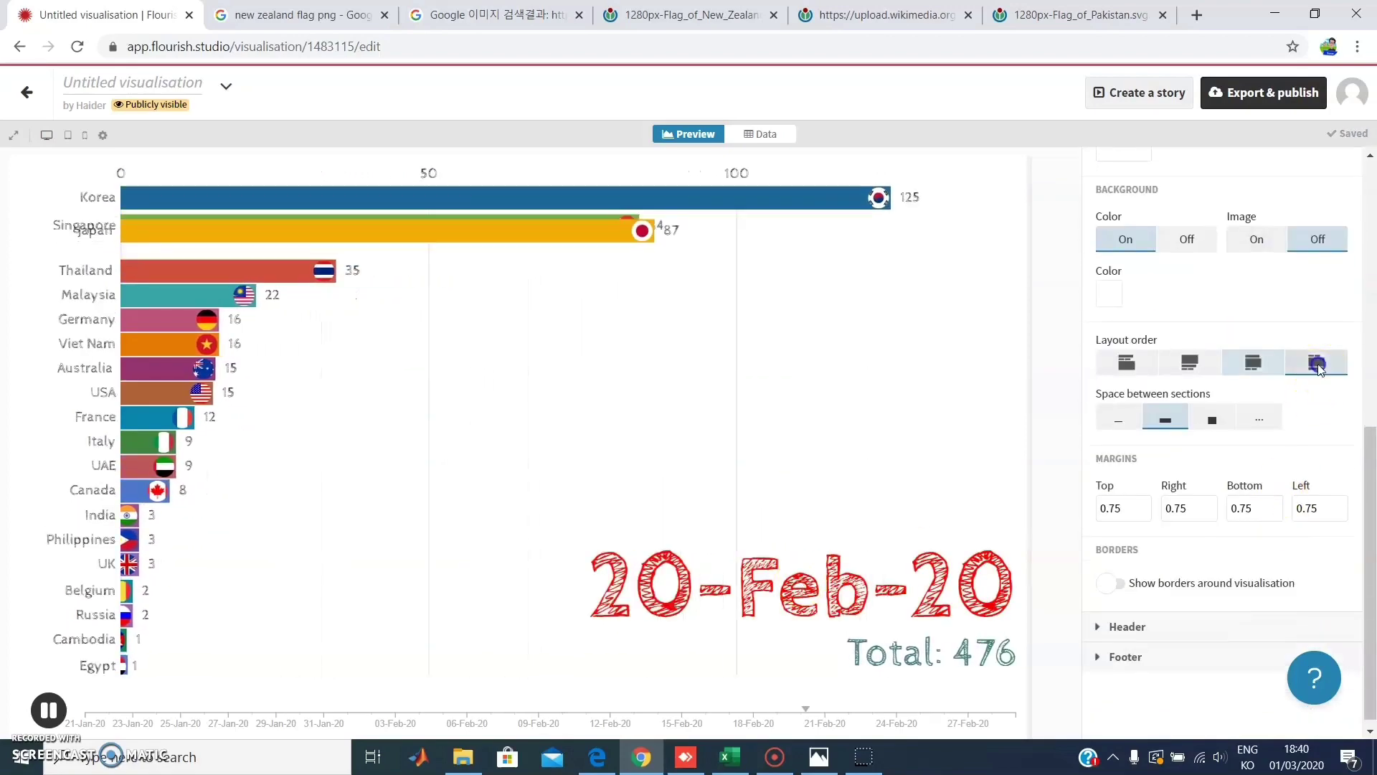
left_click(1319, 363)
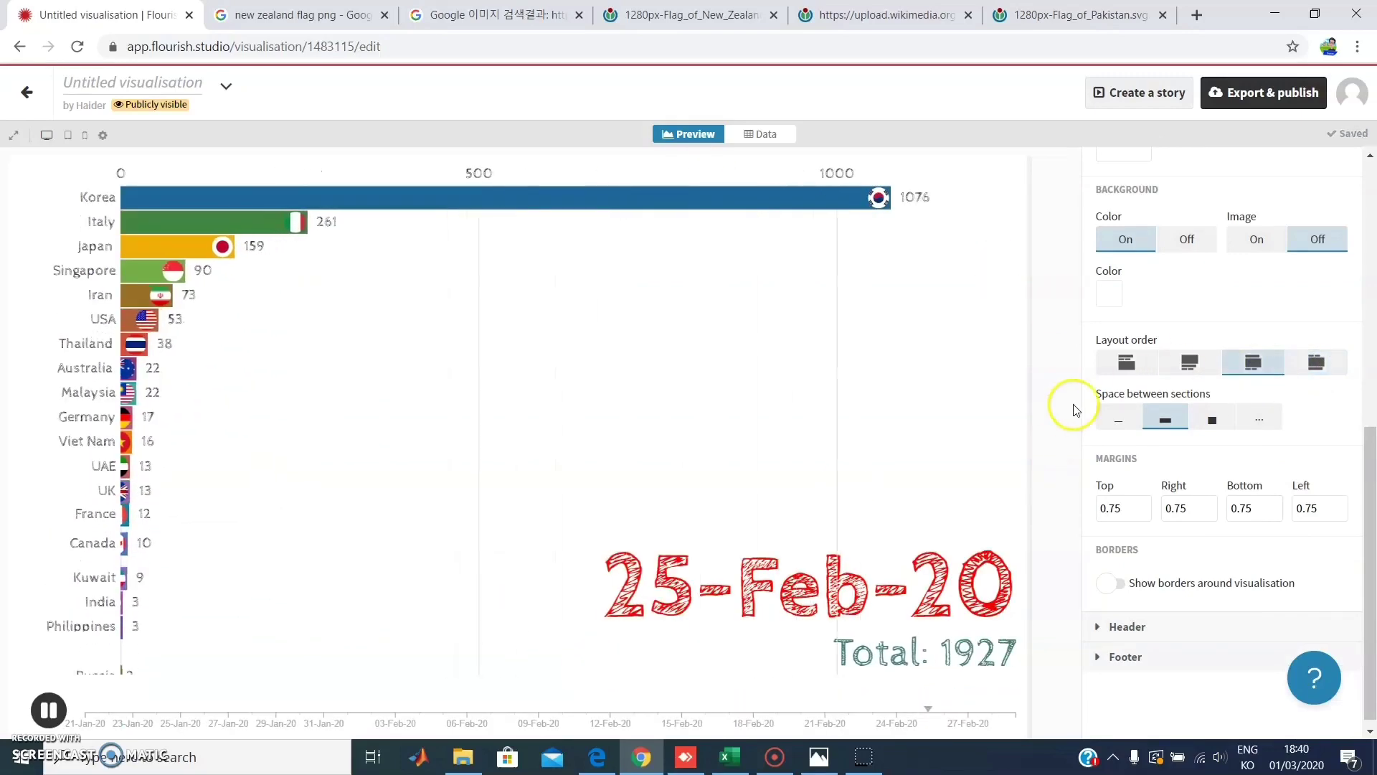
left_click(1125, 364)
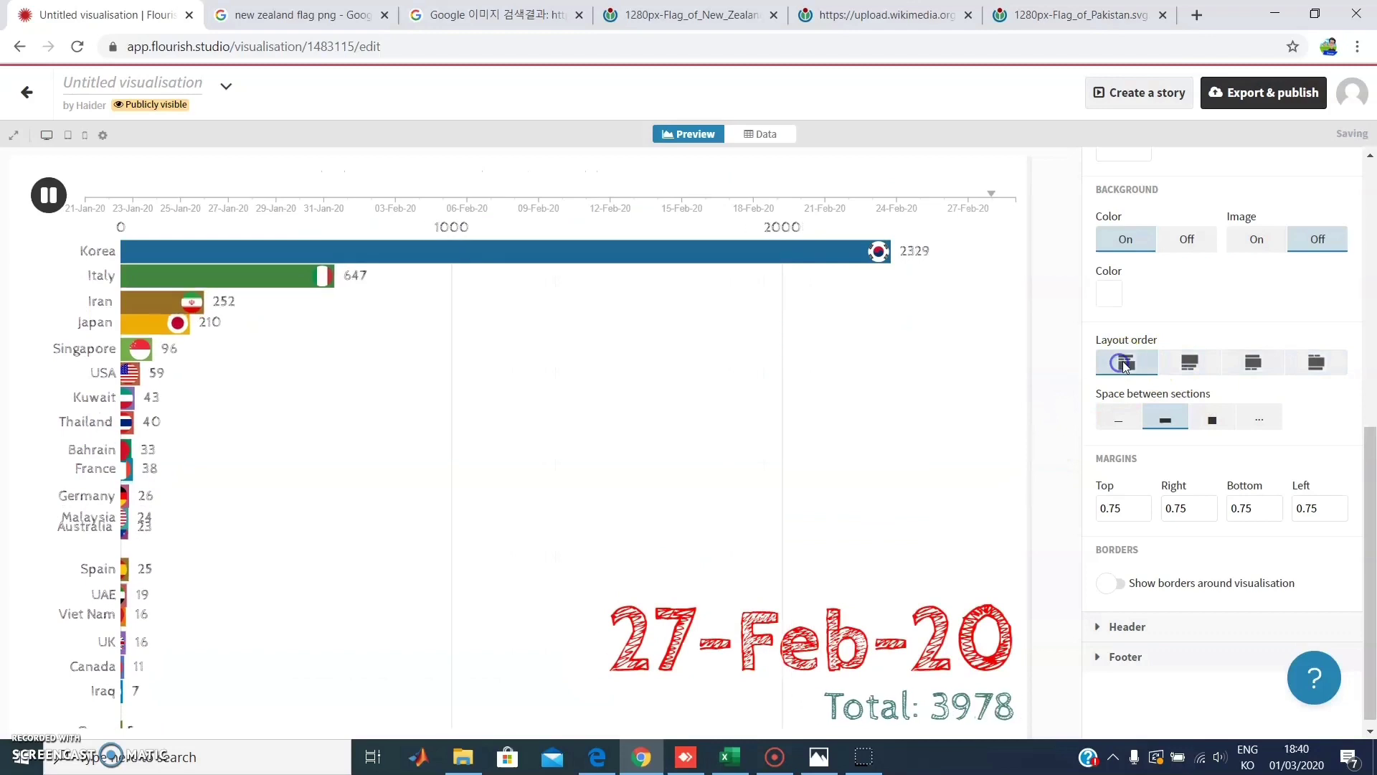
left_click(1316, 363)
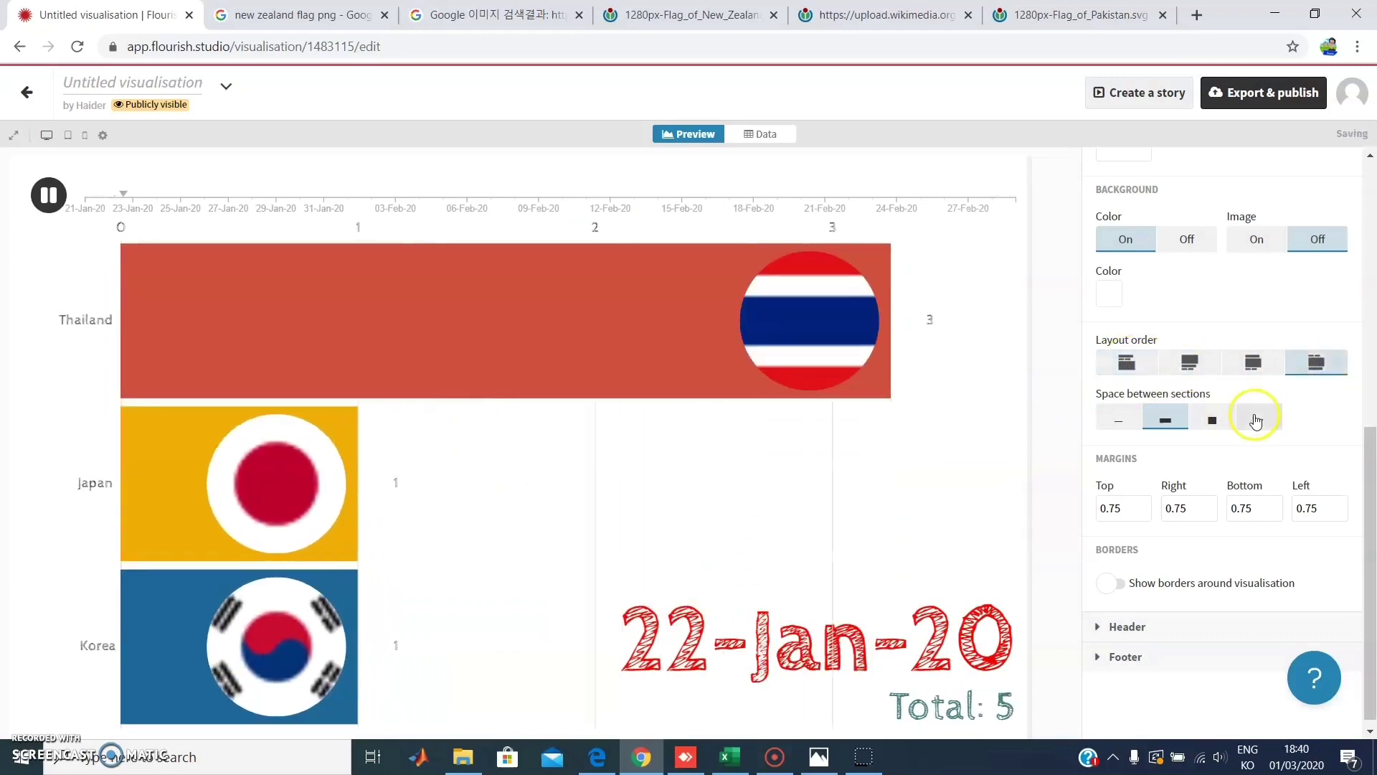
Try the third and first options for the space between sections, and choose the fourth one
left_click(1203, 423)
left_click(1119, 421)
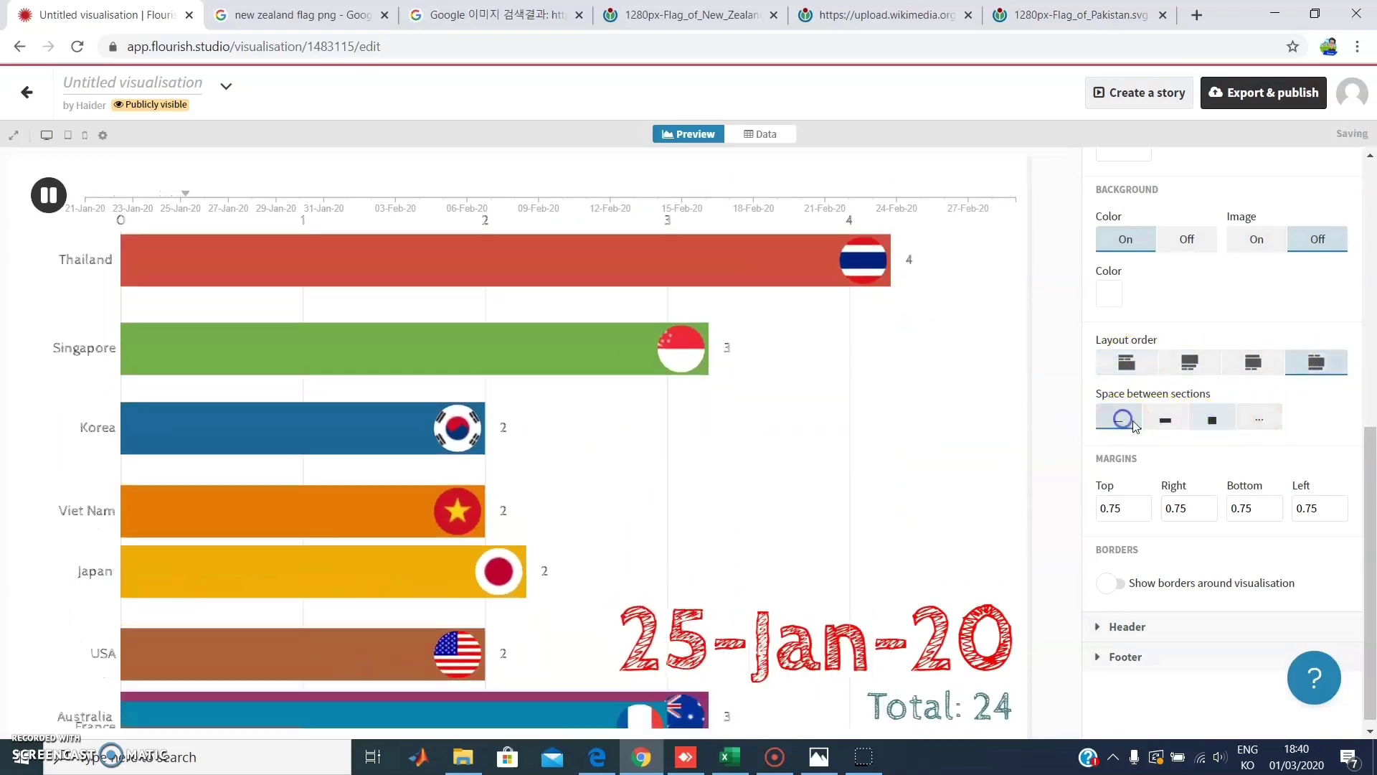
left_click(1258, 418)
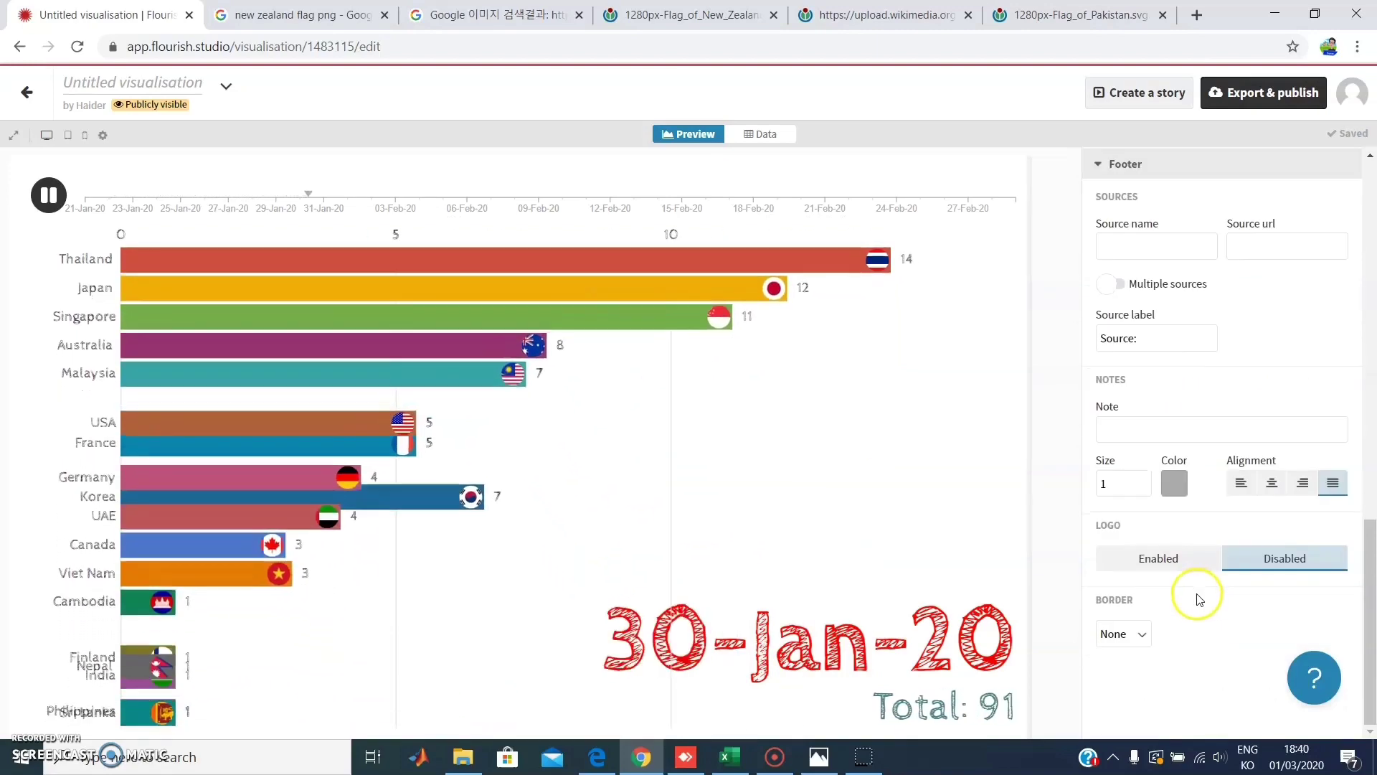
Show the browser window with the visualisation editor in full screen
scroll(1193, 590, "up", 12)
scroll(1212, 236, "up", 2)
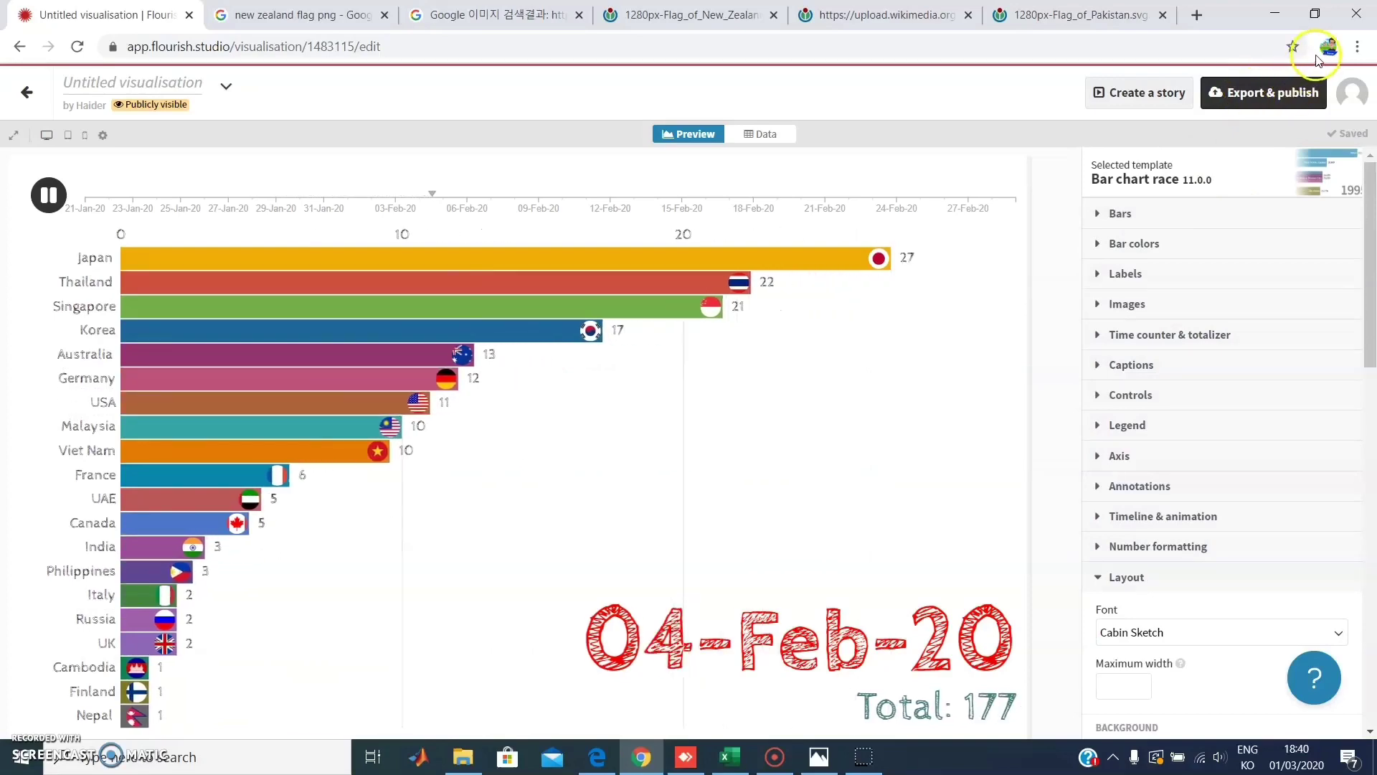
left_click(1357, 45)
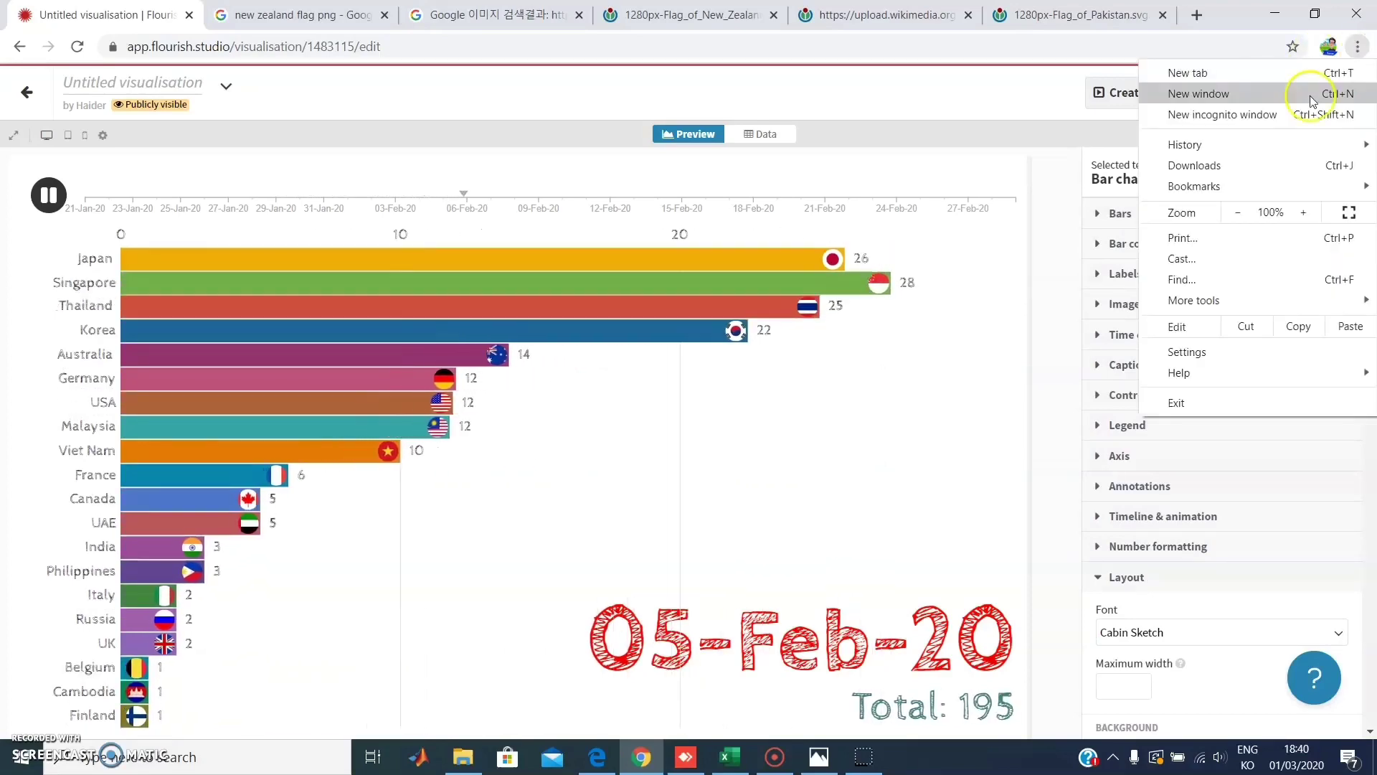
left_click(1349, 212)
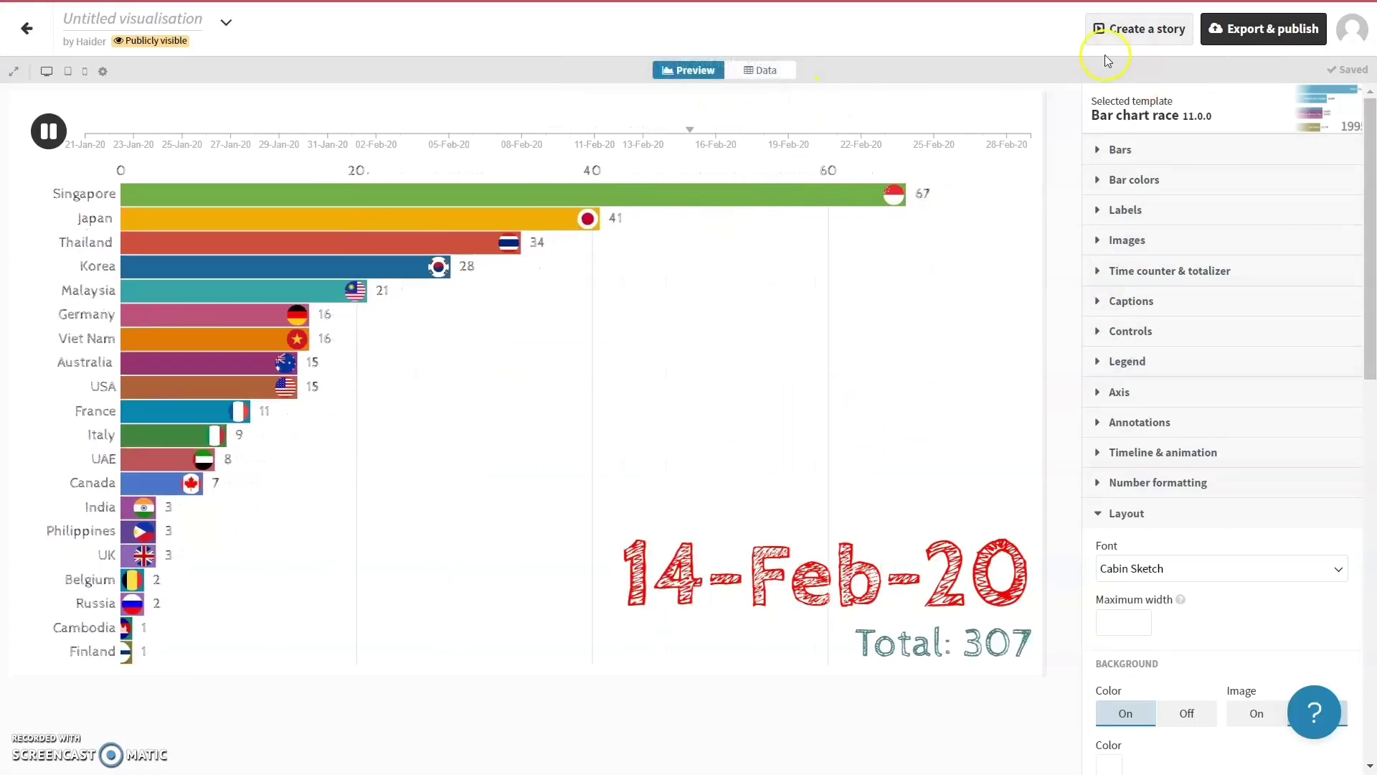
Create a story from the visualisation and open the story's full-window preview
left_click(1157, 28)
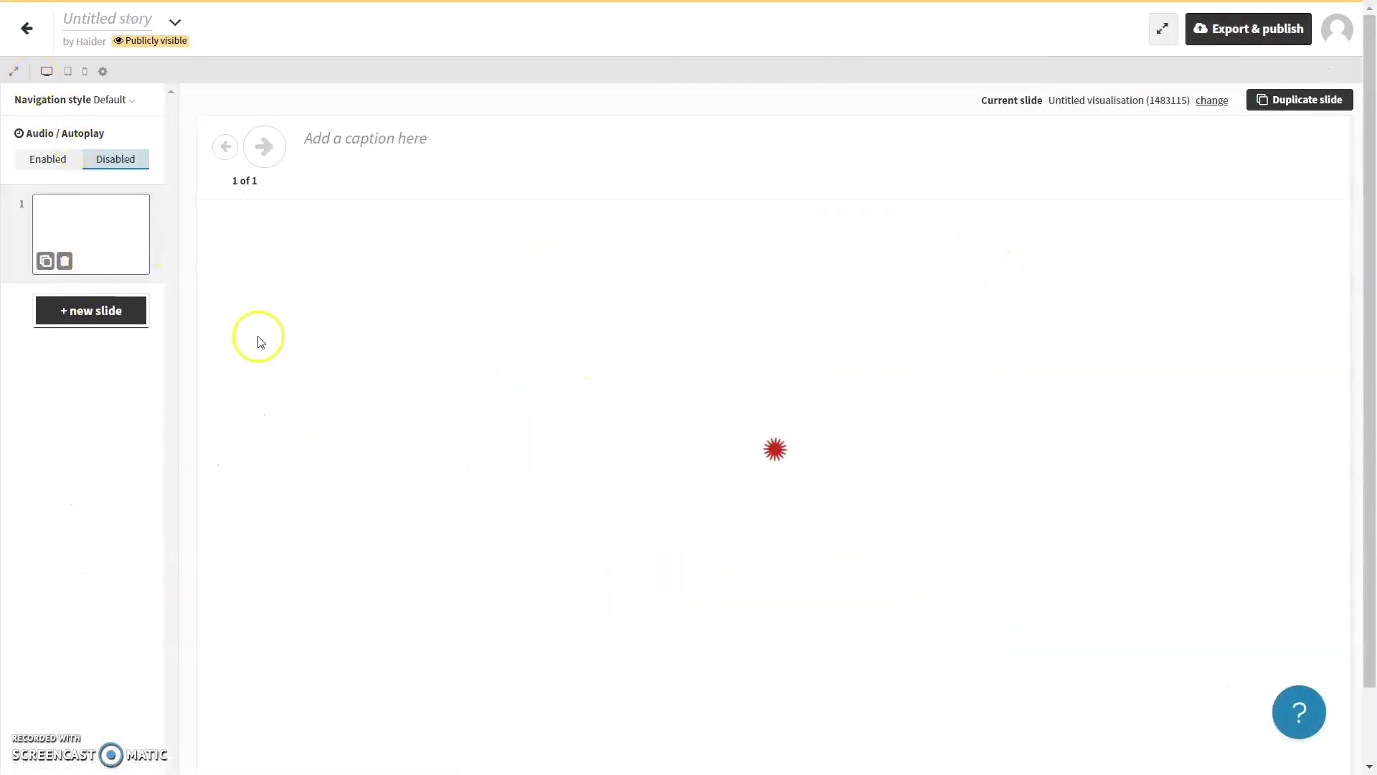
left_click(14, 71)
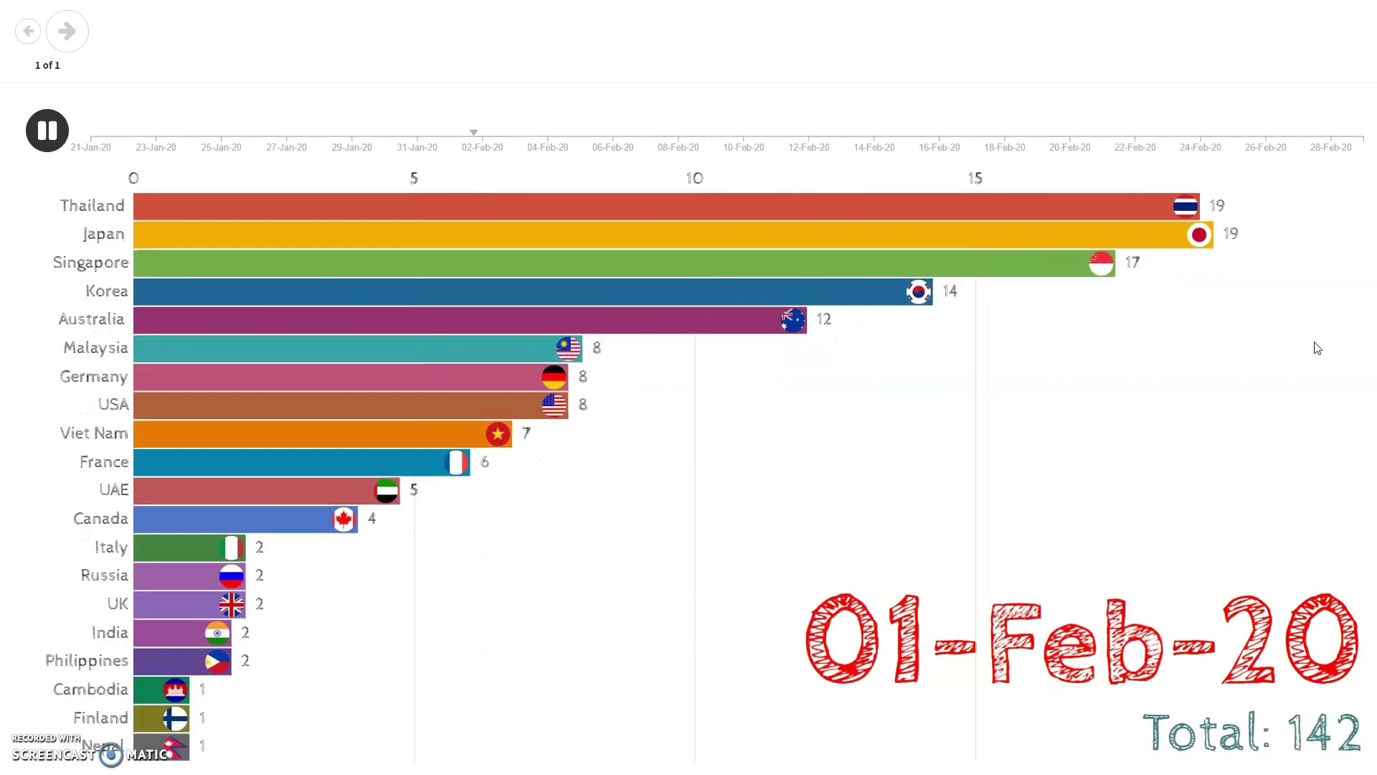
Scrub the story's timeline to late February and back to 21-Jan-20, pause playback and leave full screen
left_click_drag(532, 147, 1328, 134)
left_click(98, 135)
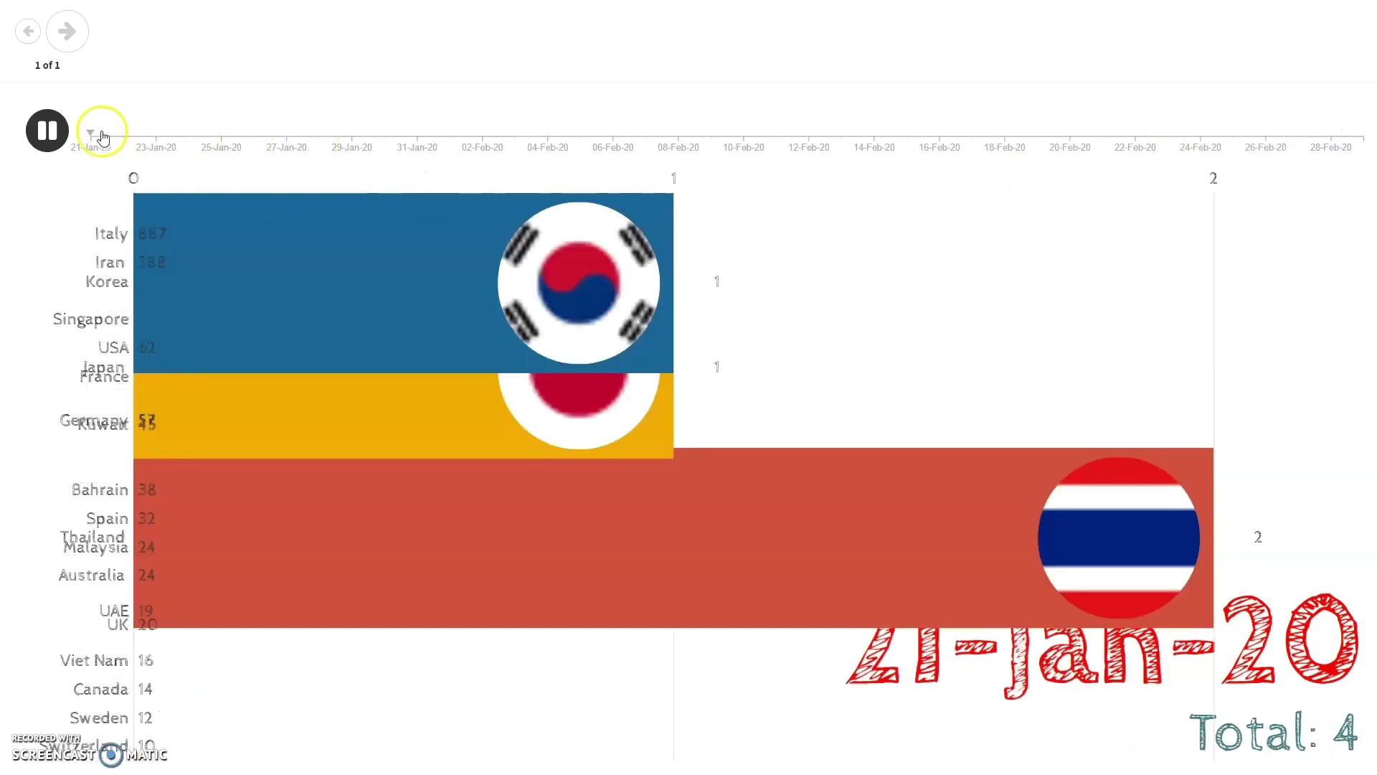
left_click(45, 132)
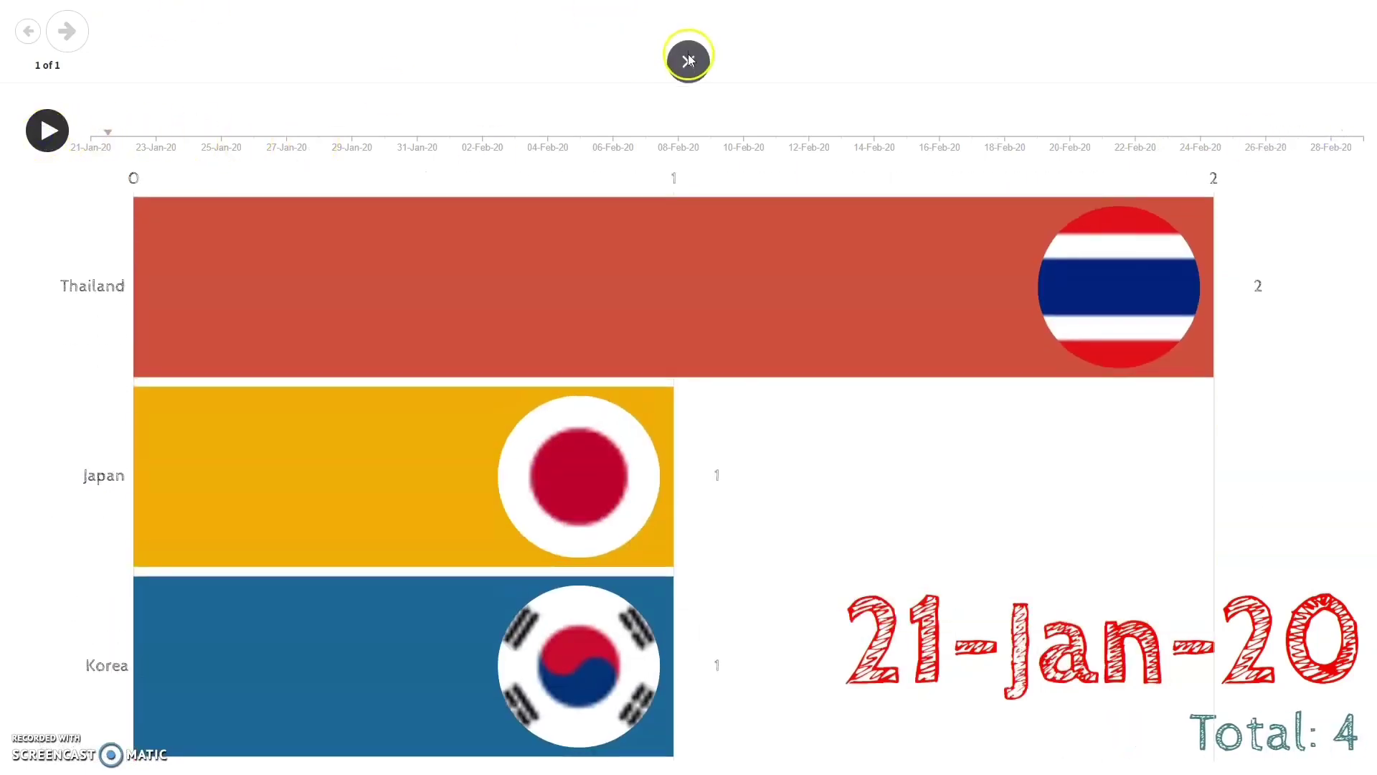
left_click(688, 59)
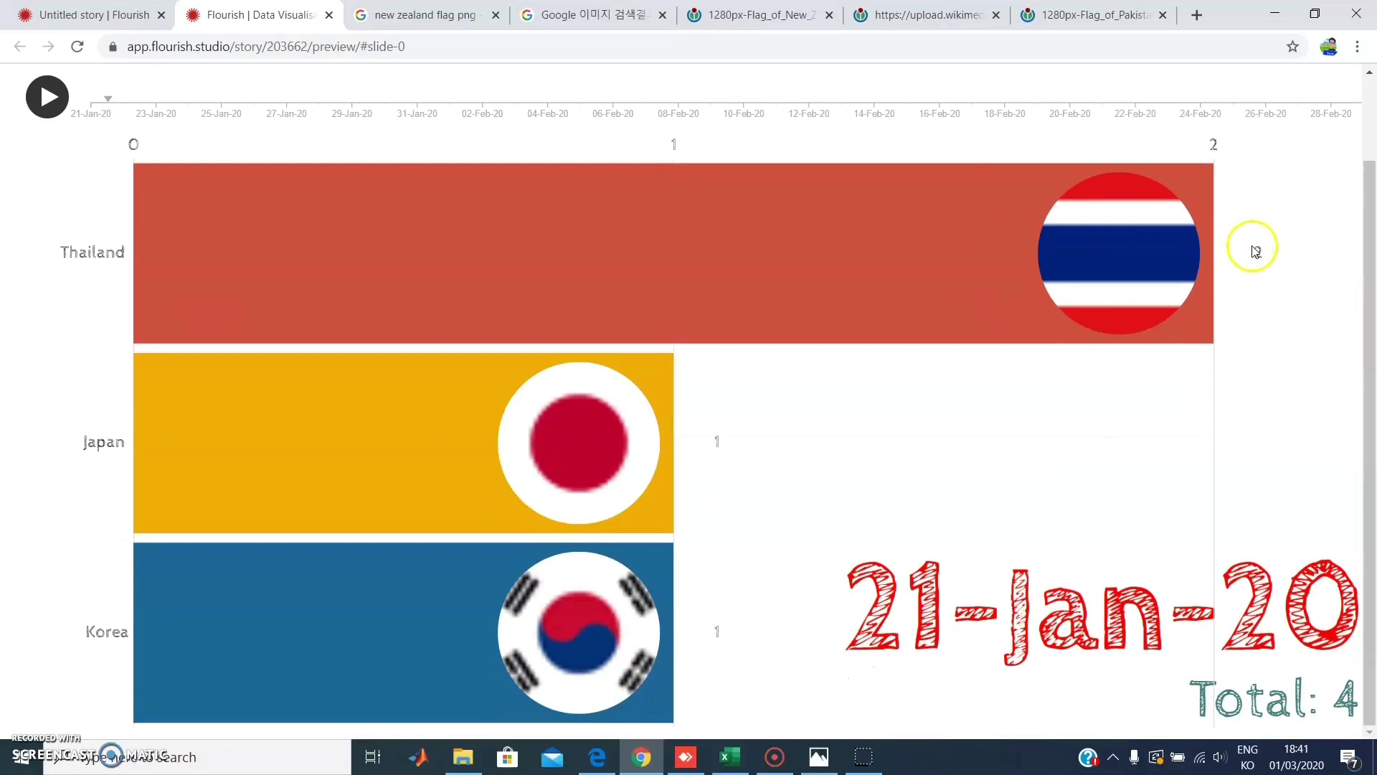